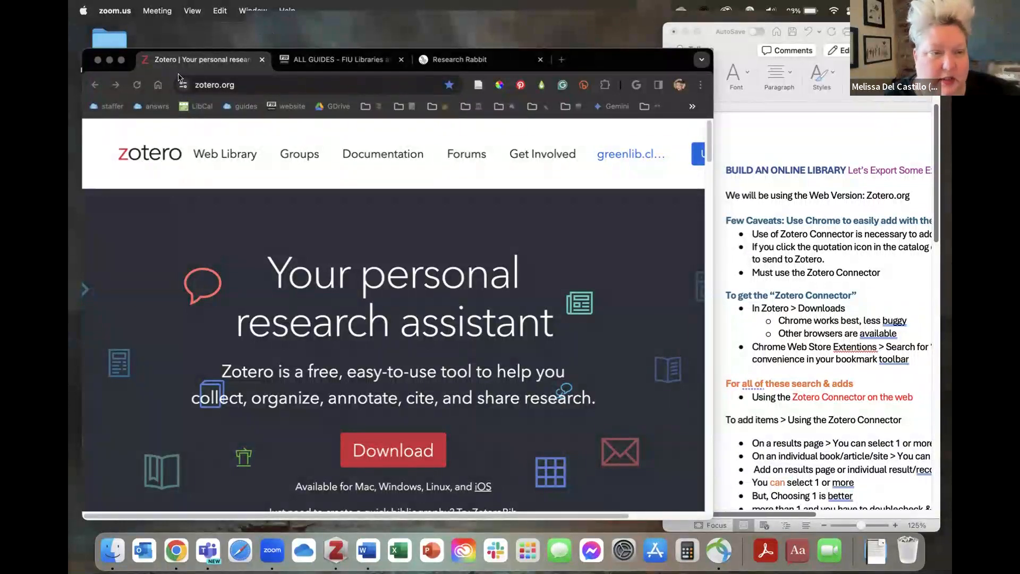
Bring the Zotero browser window to the front, lower its upper edge and widen it slightly over the notes document.
click(83, 50)
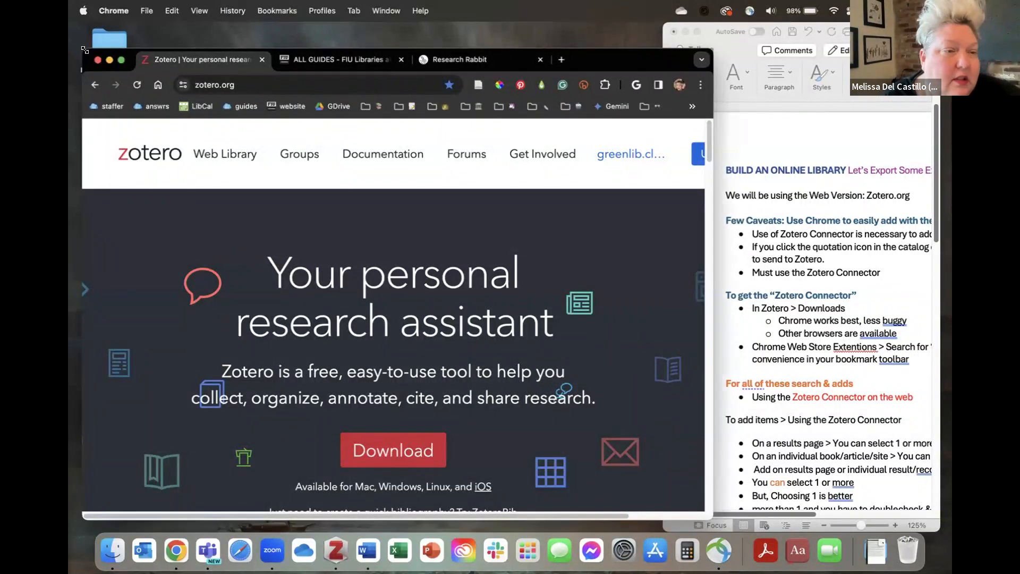
drag(84, 49, 89, 74)
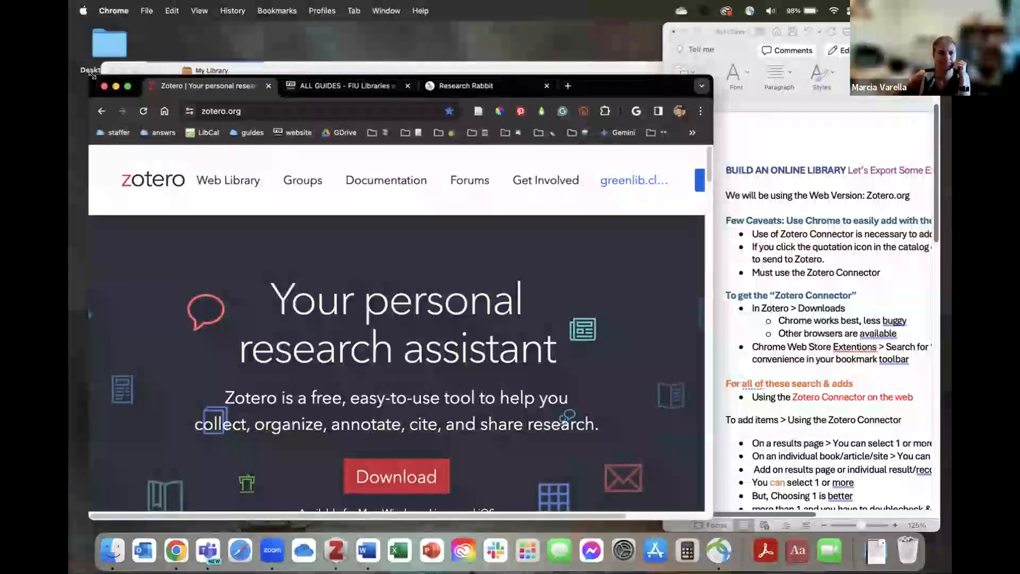
drag(713, 290, 735, 280)
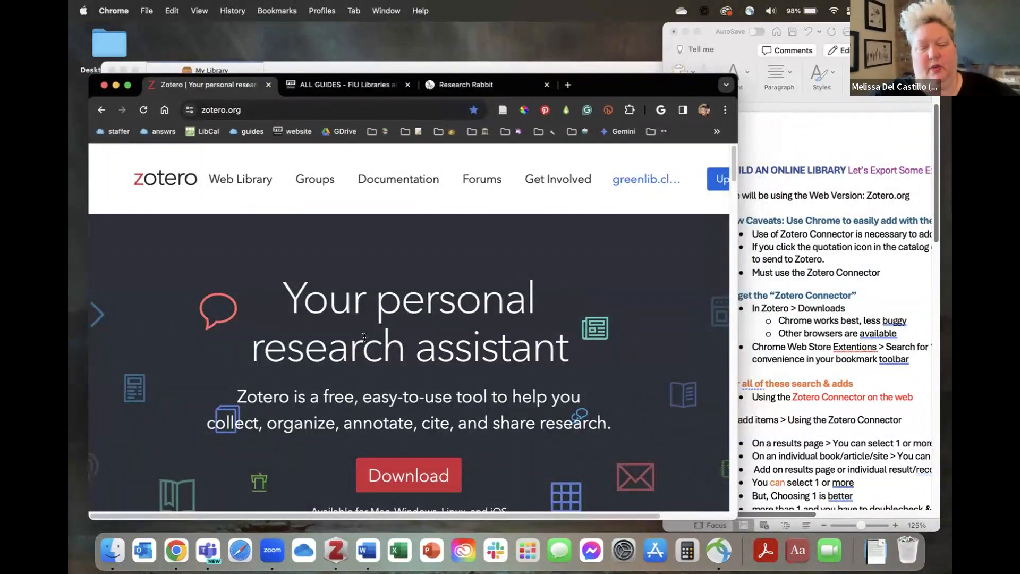
Open the Zotero downloads page and show the Zotero Connector options for other browsers.
scroll(396, 248, down, 3)
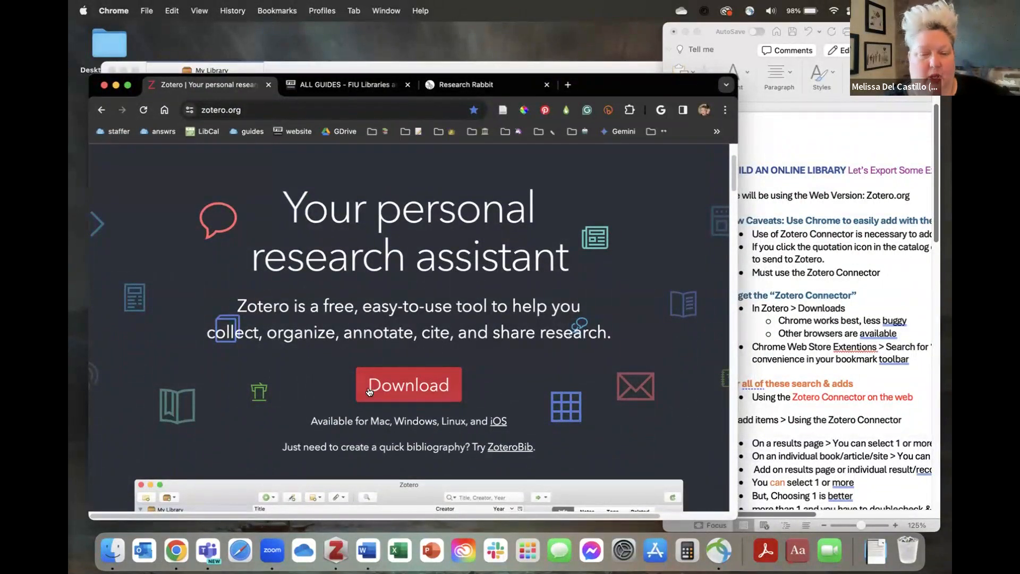
click(421, 381)
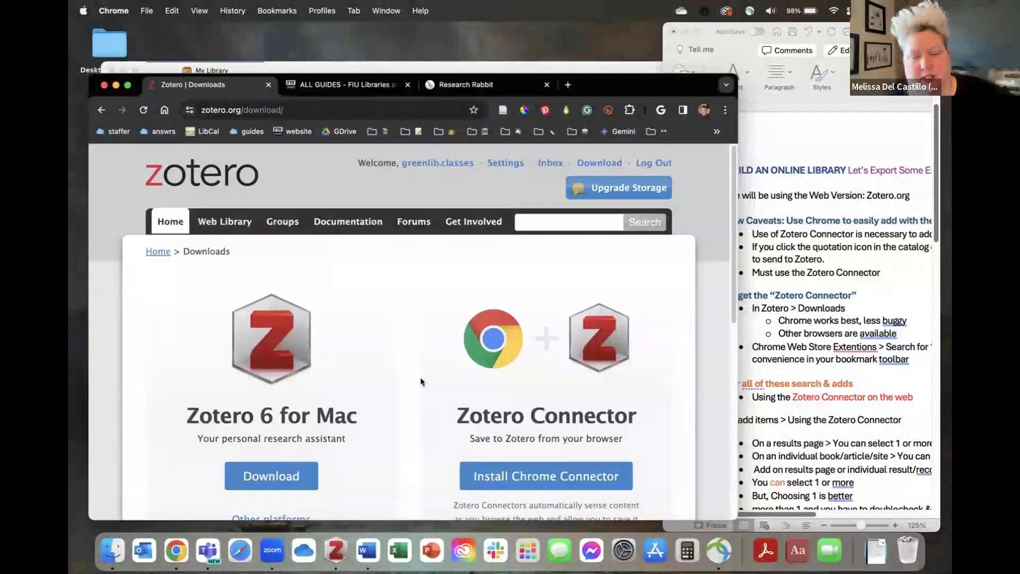
scroll(421, 382, down, 5)
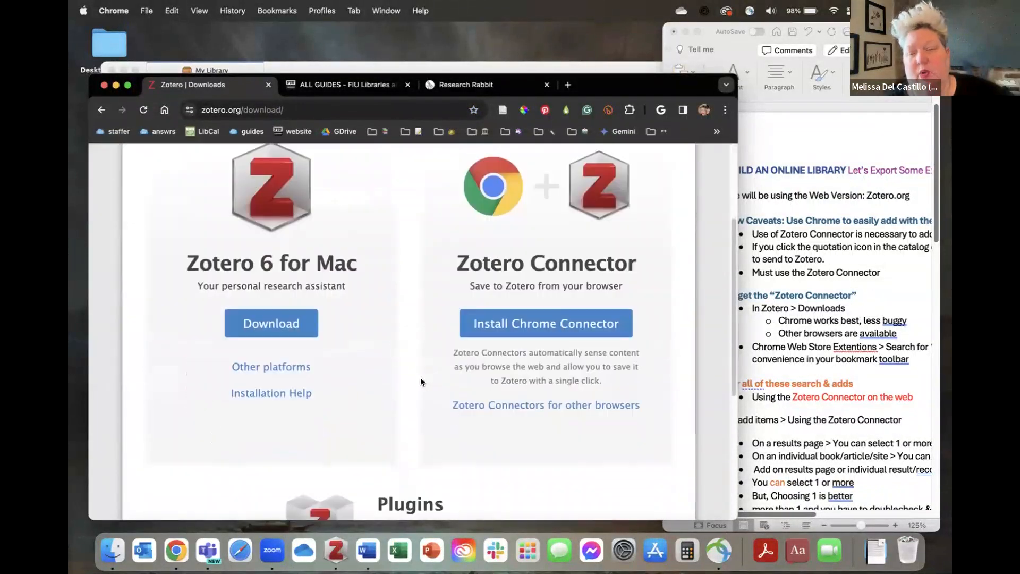
scroll(420, 381, down, 5)
scroll(420, 382, up, 3)
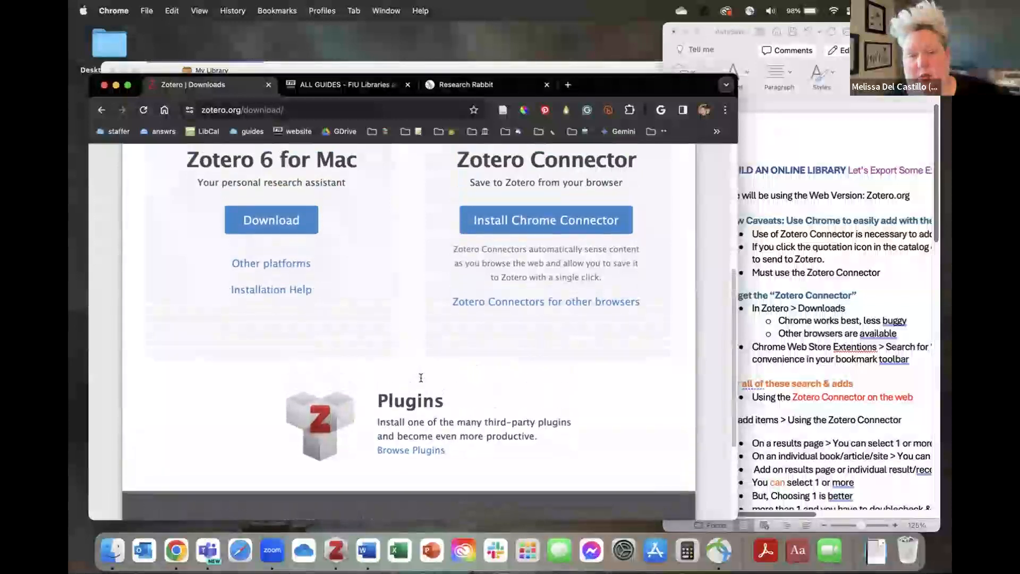
scroll(421, 381, up, 1)
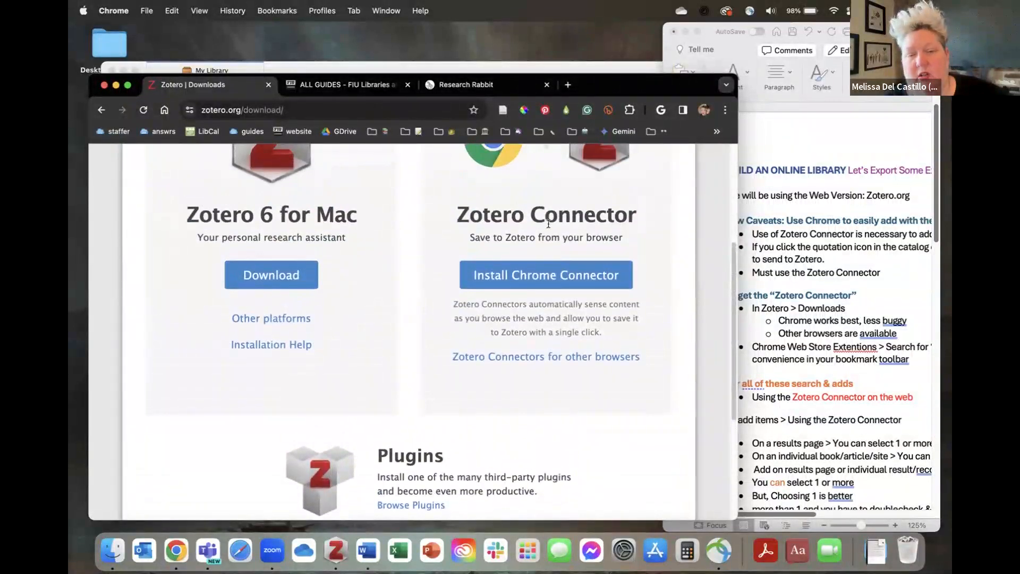
scroll(548, 224, up, 2)
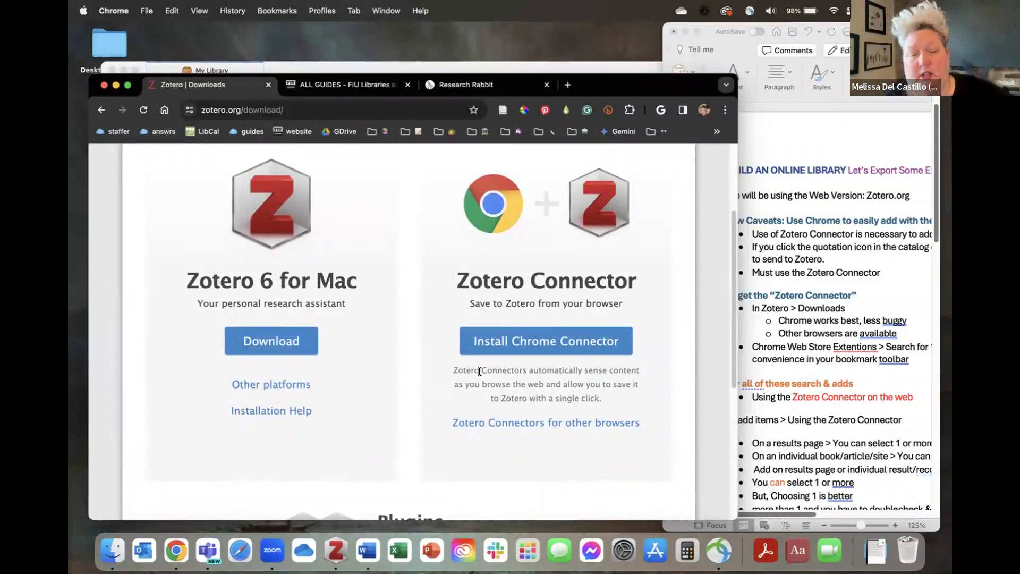
click(493, 423)
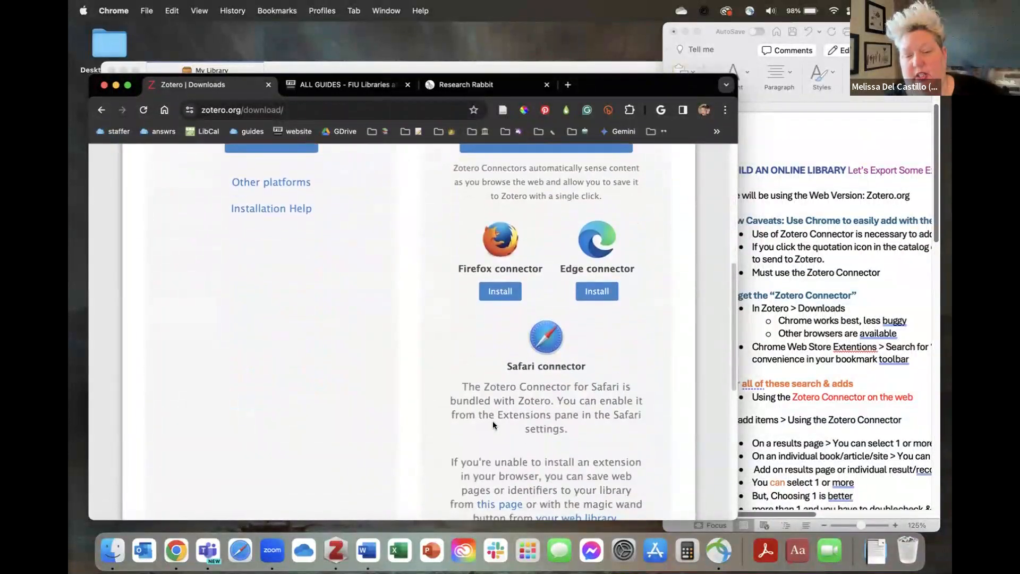
scroll(493, 420, up, 3)
scroll(469, 310, up, 1)
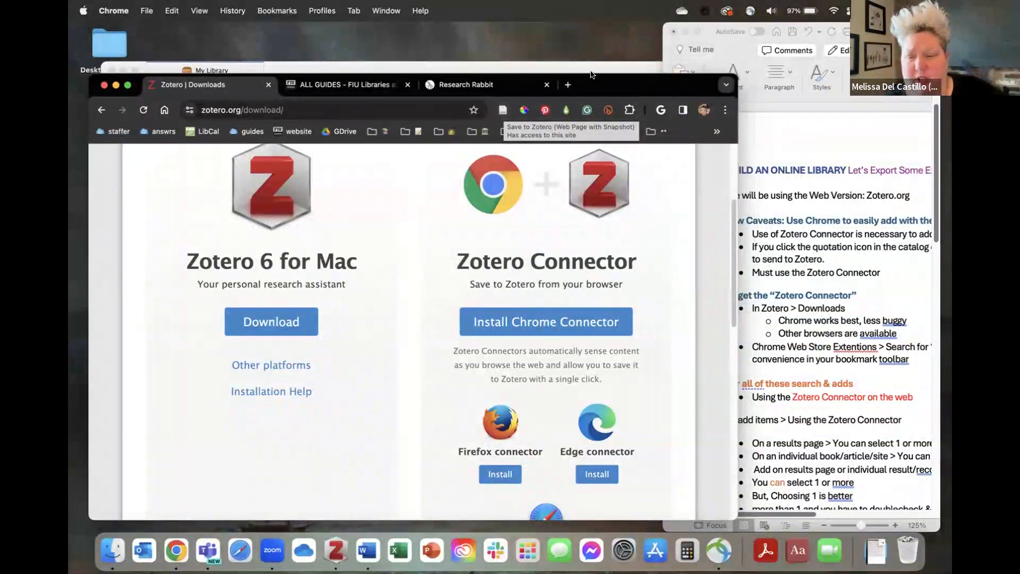
Bring the database list in the notes into view, then switch to the FIU Libraries site and decline the chatbot offer.
scroll(749, 291, down, 8)
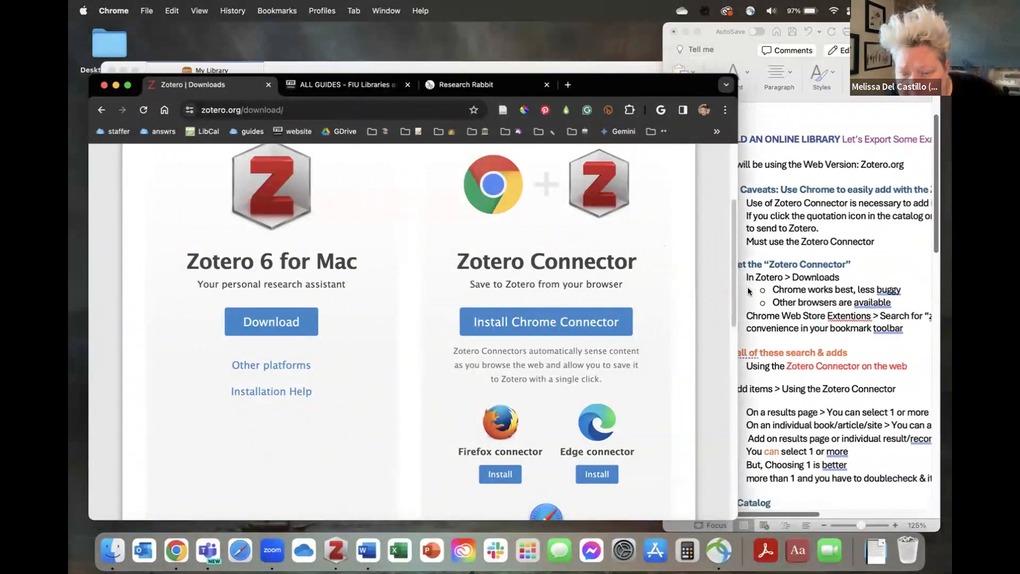
scroll(747, 292, right, 1)
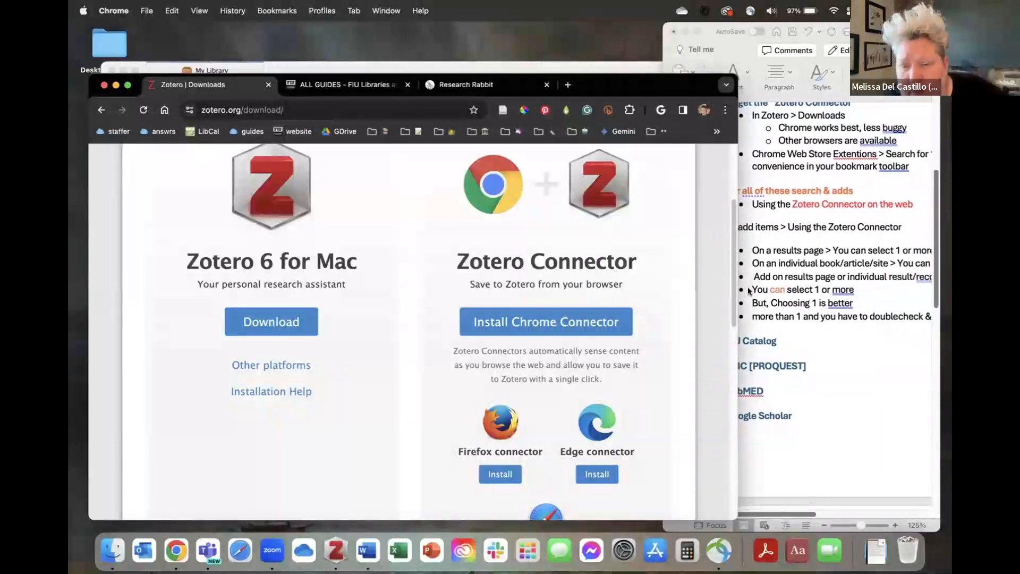
click(321, 84)
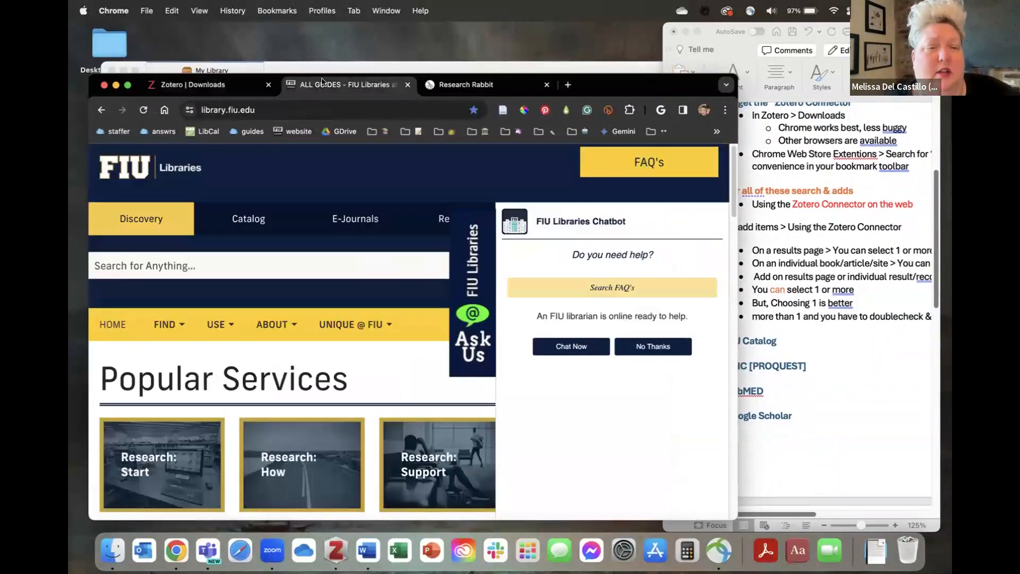
click(654, 347)
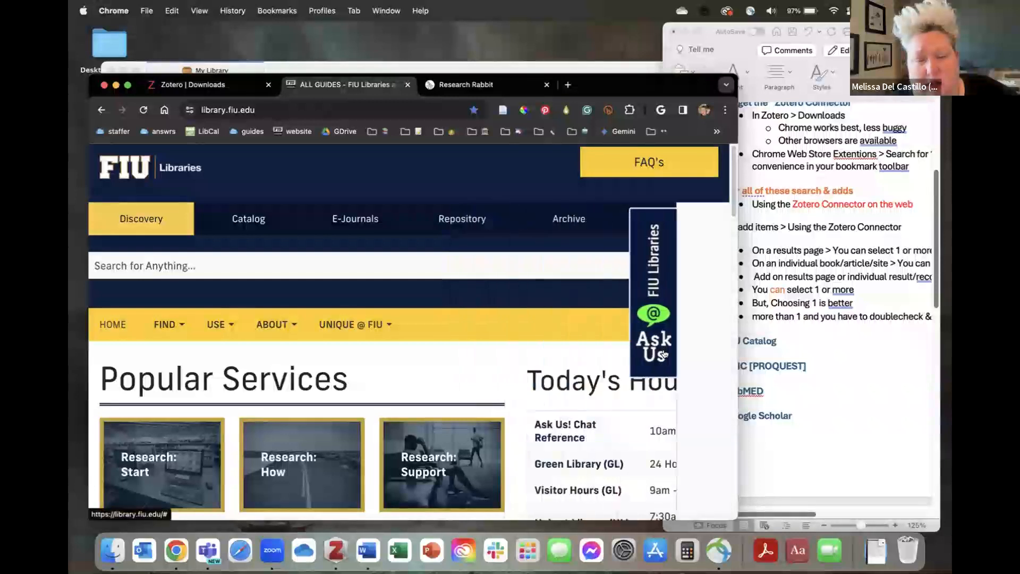
Search the FIU Libraries catalog for "artificial intelligence".
click(258, 224)
click(238, 258)
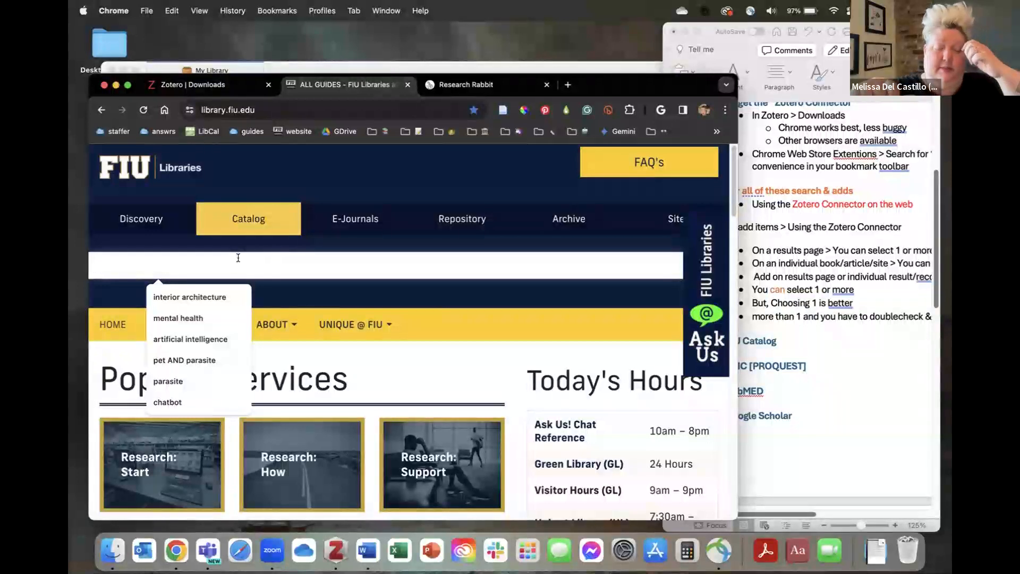
text(art)
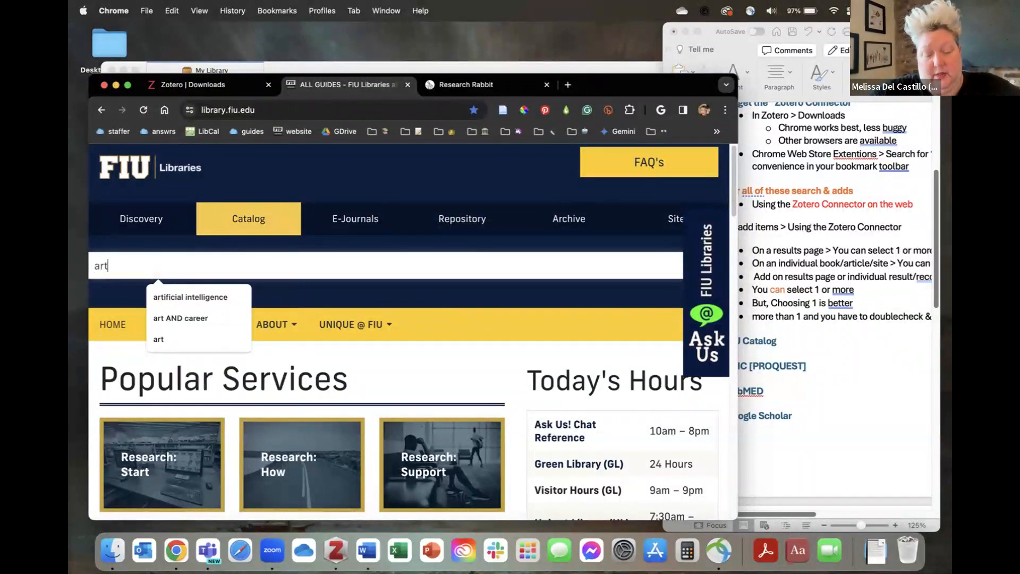
text(ificial)
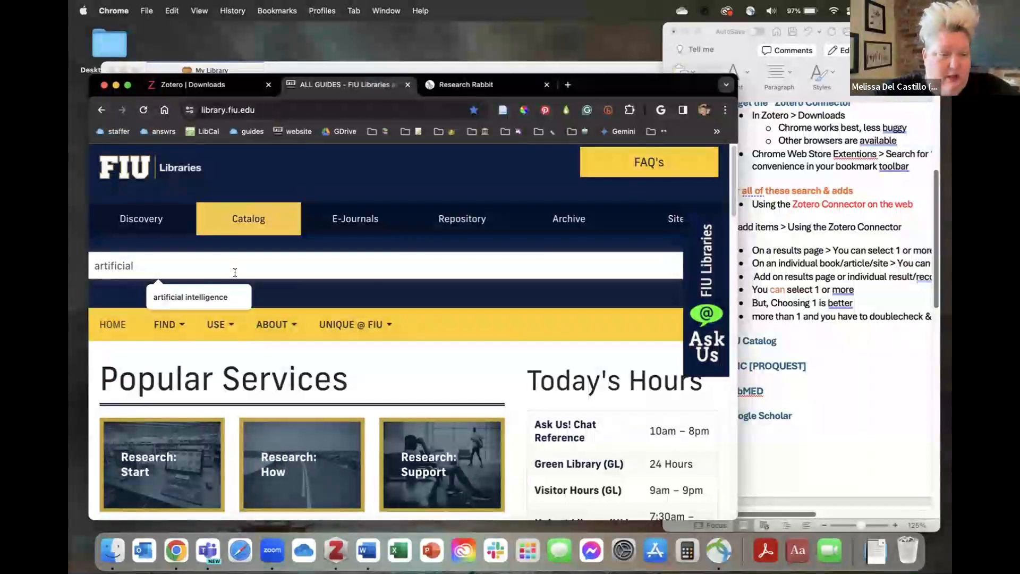
click(221, 302)
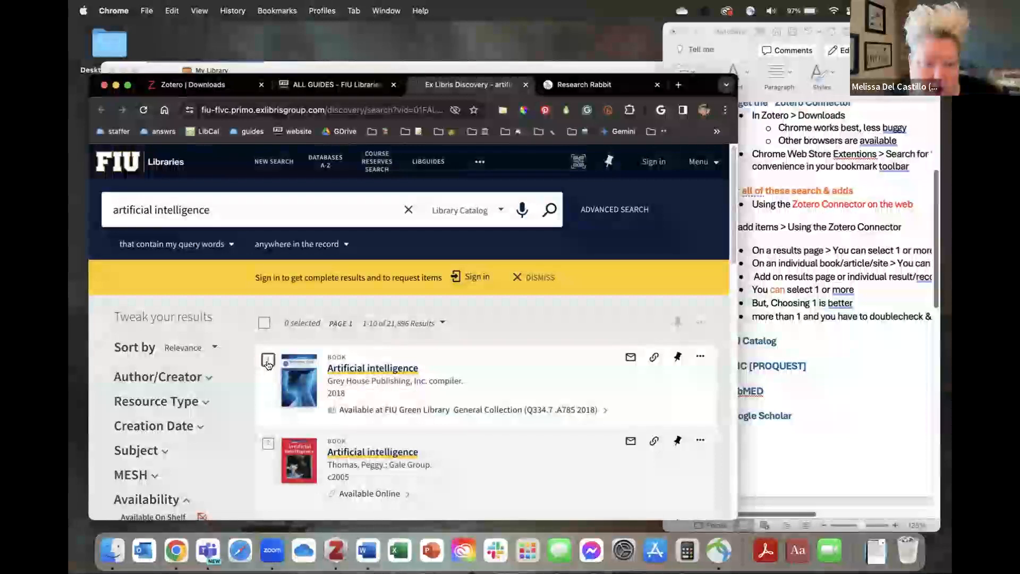
Open the 2018 Grey House Publishing book "Artificial intelligence" and save it to the Zotero collection 2024-03-19 Workshop.
scroll(266, 462, down, 4)
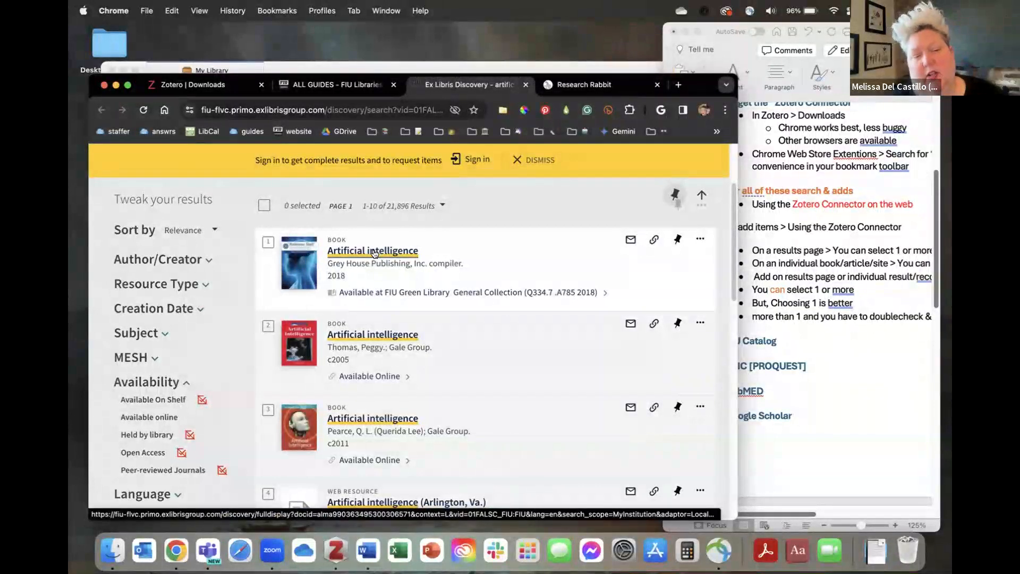
click(374, 251)
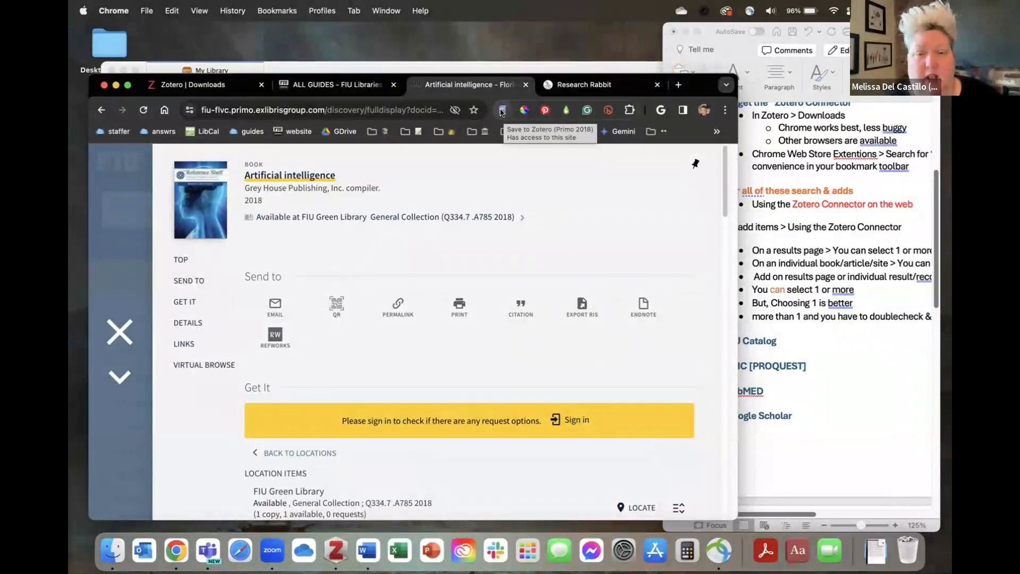
click(502, 111)
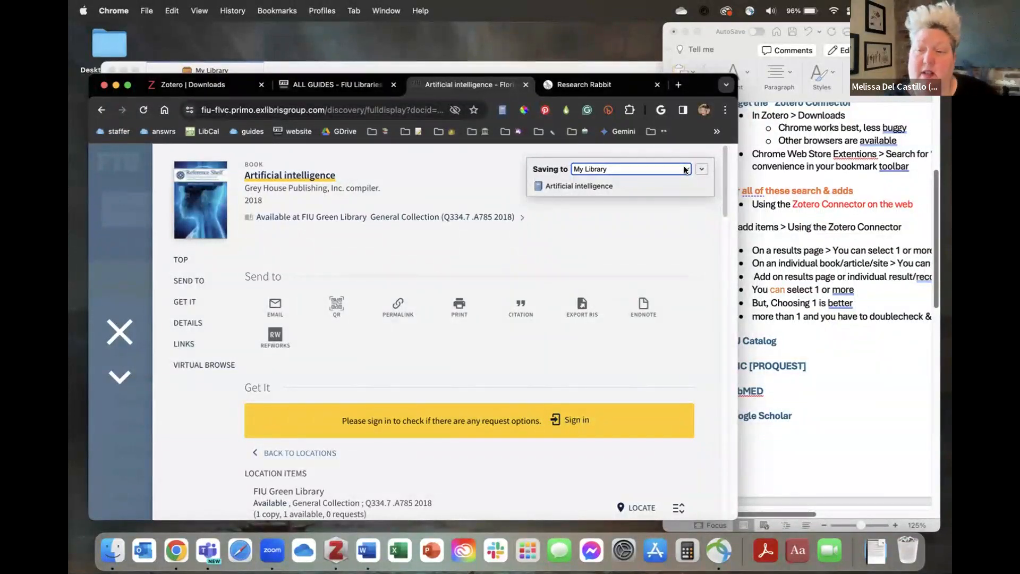
click(684, 169)
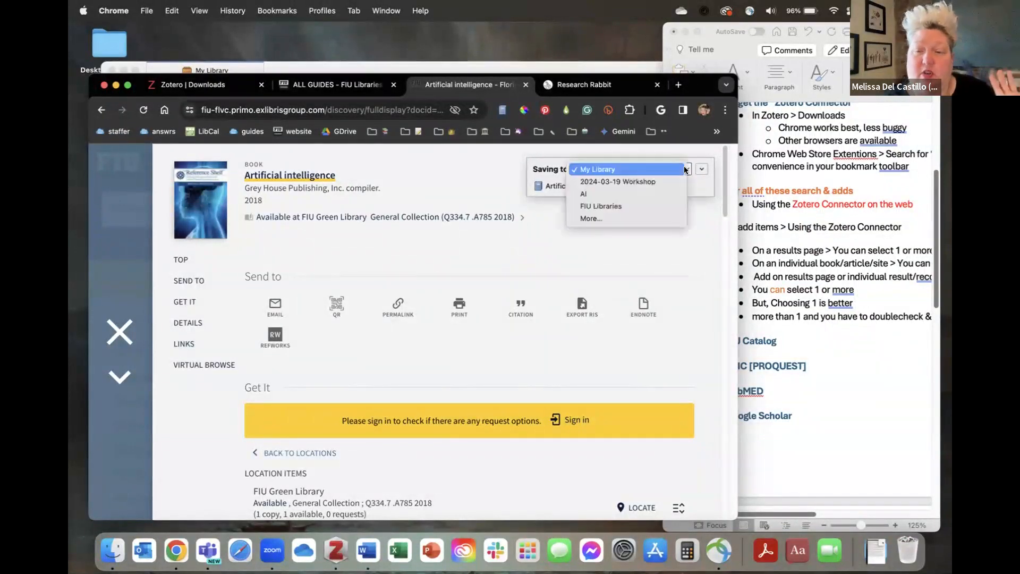
click(630, 181)
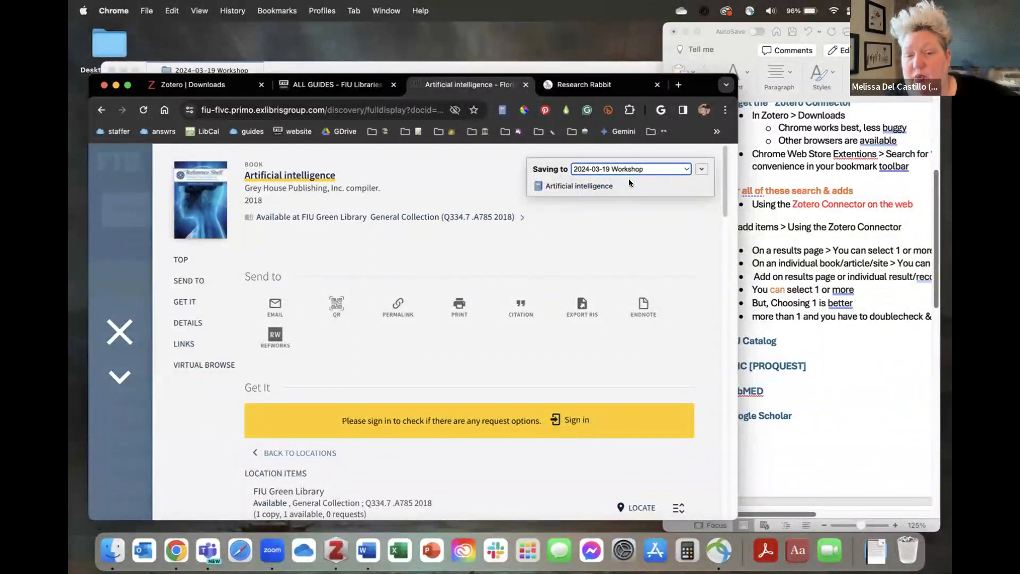
Add the tag AI to the book being saved to Zotero and finish the save.
click(701, 169)
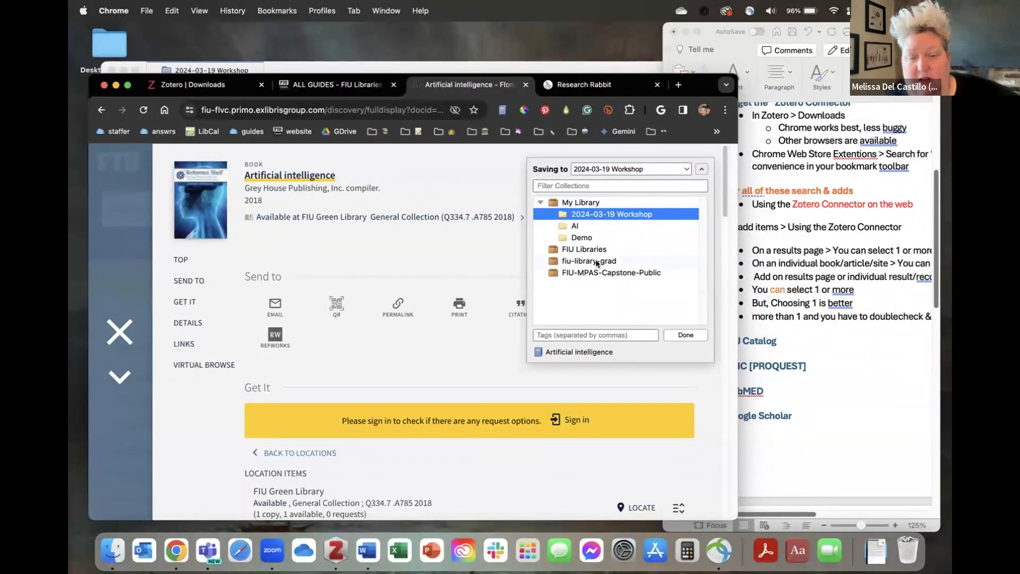
click(543, 332)
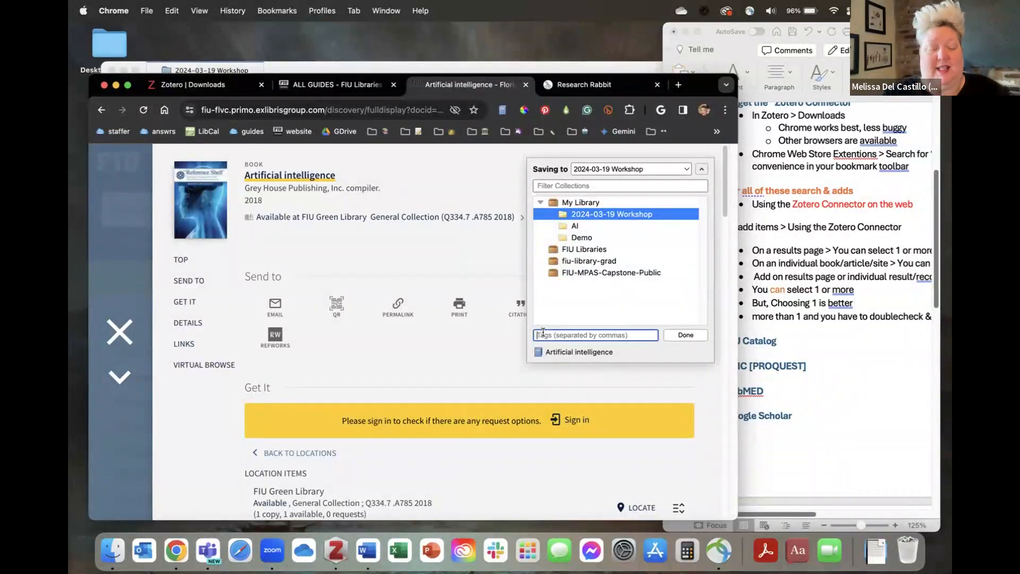
text(AI)
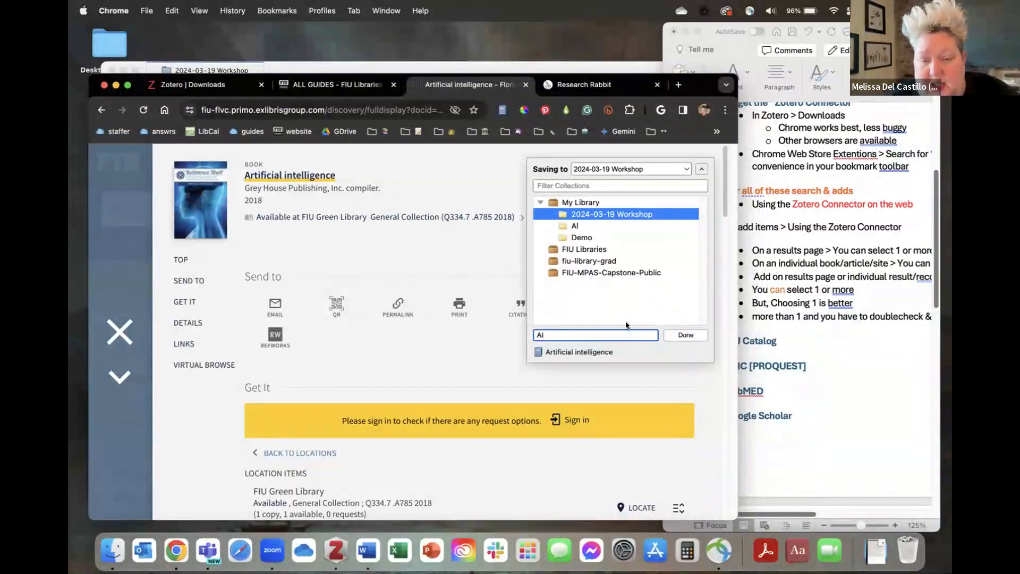
click(693, 333)
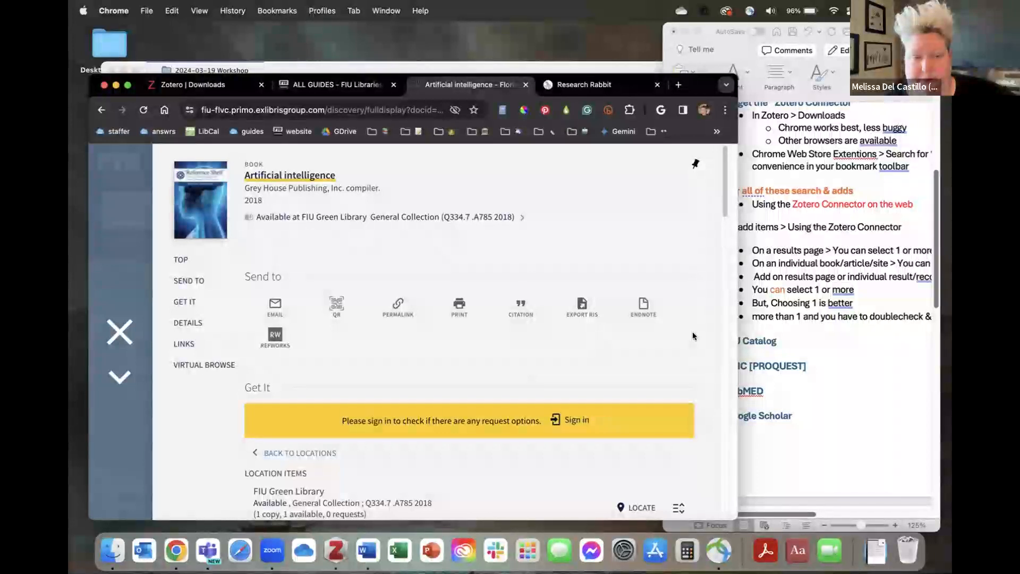
Open the Zotero web library and check the 2024-03-19 Workshop collection for the saved book.
click(177, 89)
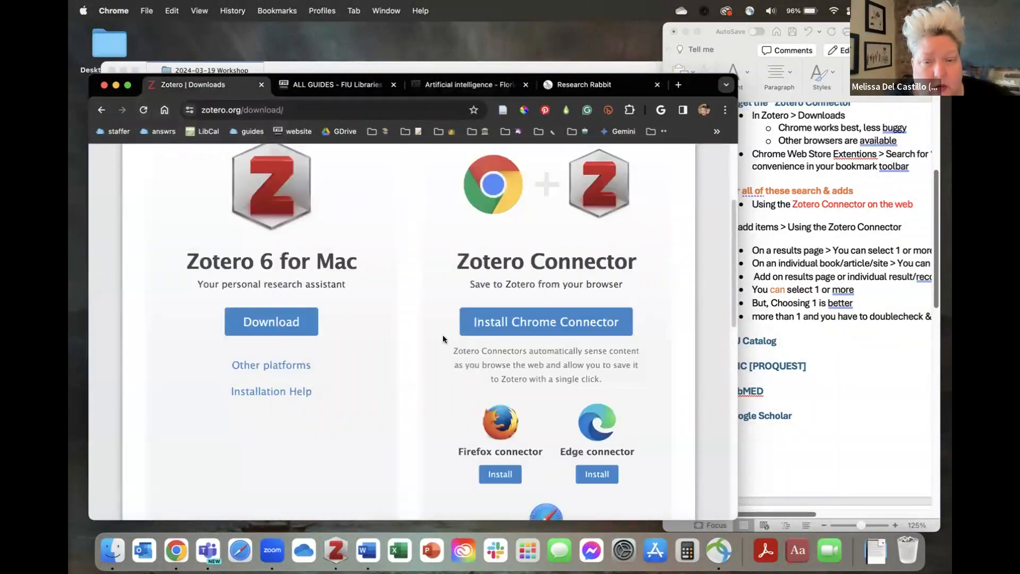
scroll(444, 339, up, 3)
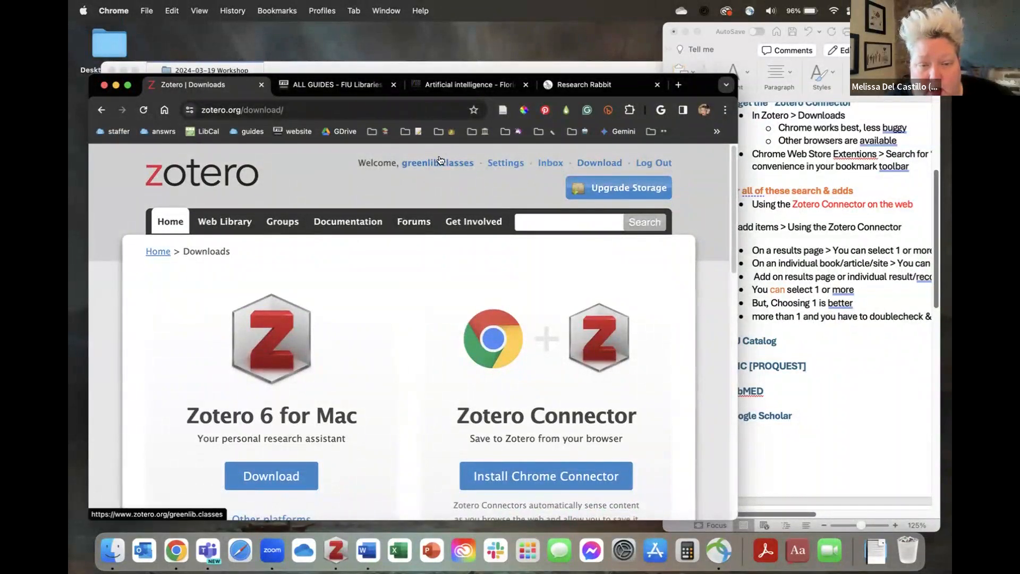
click(222, 220)
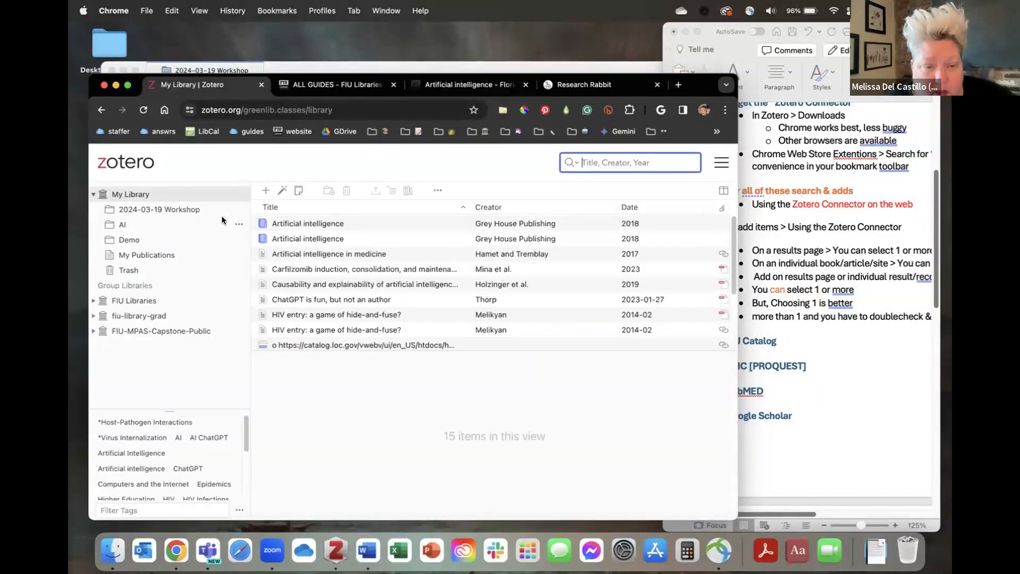
click(182, 207)
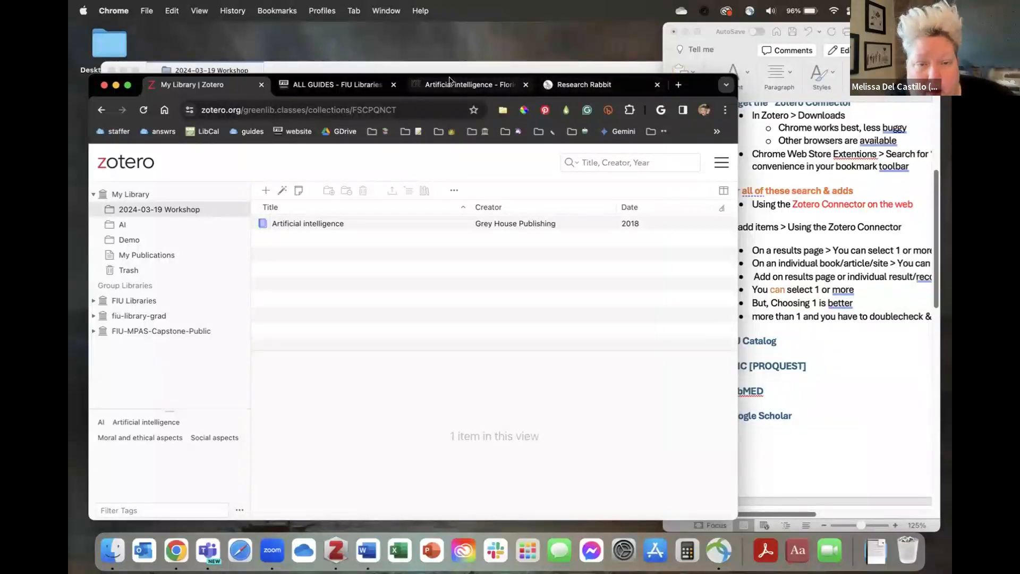
Return to the library catalog, close the book record and browse the artificial intelligence search results.
click(515, 85)
click(117, 333)
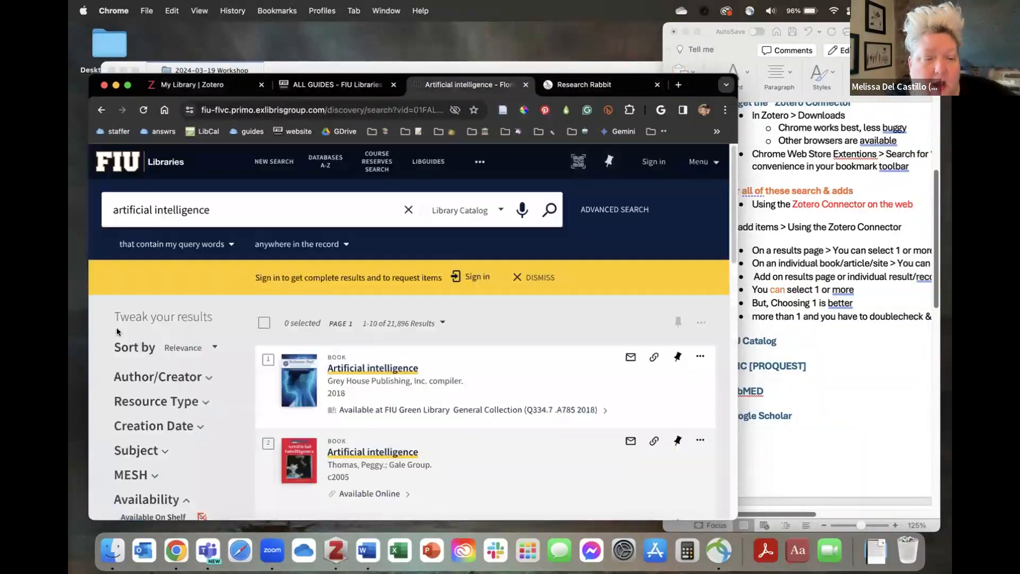
scroll(345, 375, down, 5)
scroll(357, 387, down, 5)
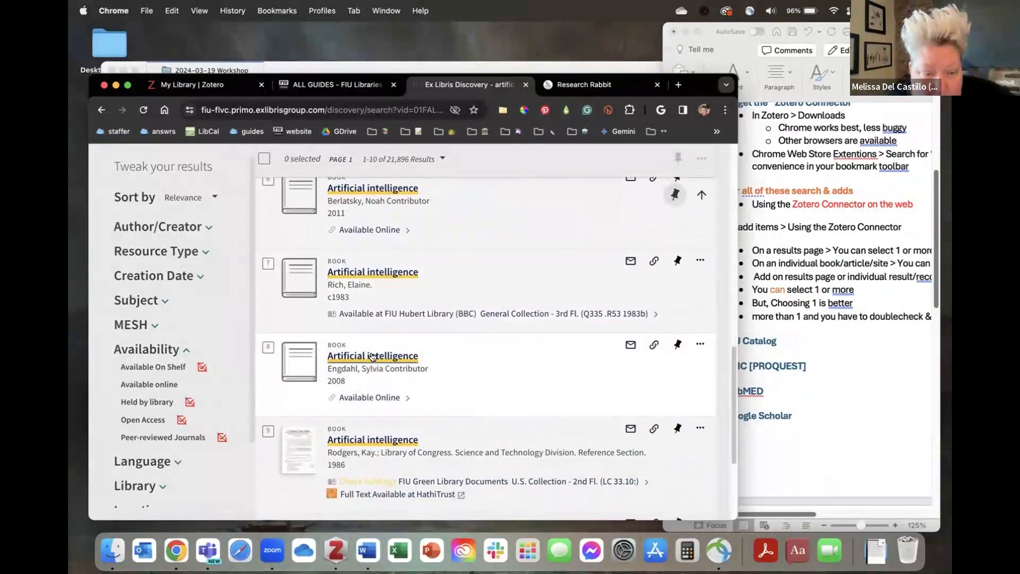
scroll(371, 356, down, 3)
scroll(371, 356, up, 20)
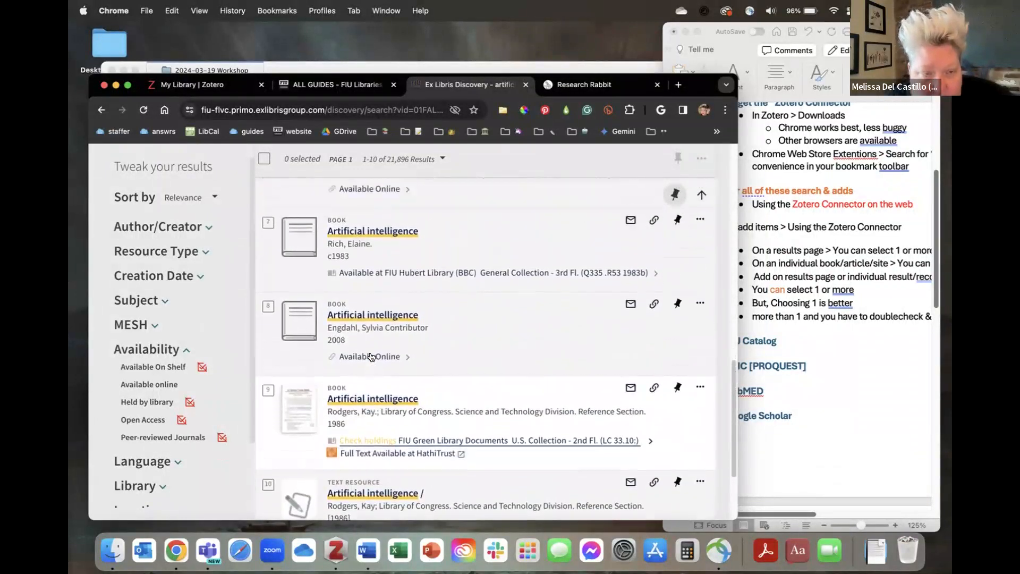
Filter the artificial intelligence catalog results to creation dates from 2023 to 2024.
scroll(371, 352, up, 2)
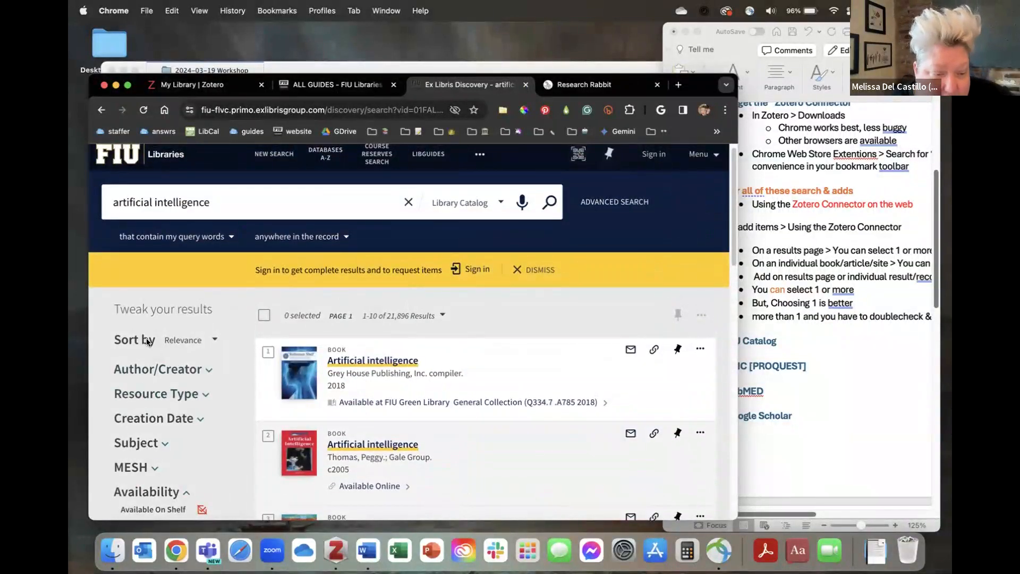
click(160, 419)
scroll(154, 419, down, 2)
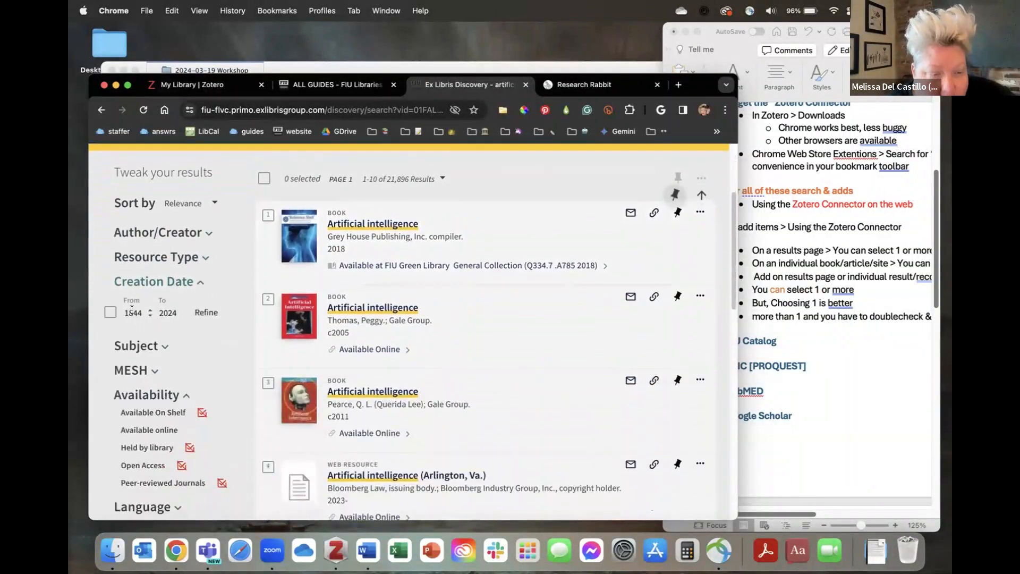
click(114, 313)
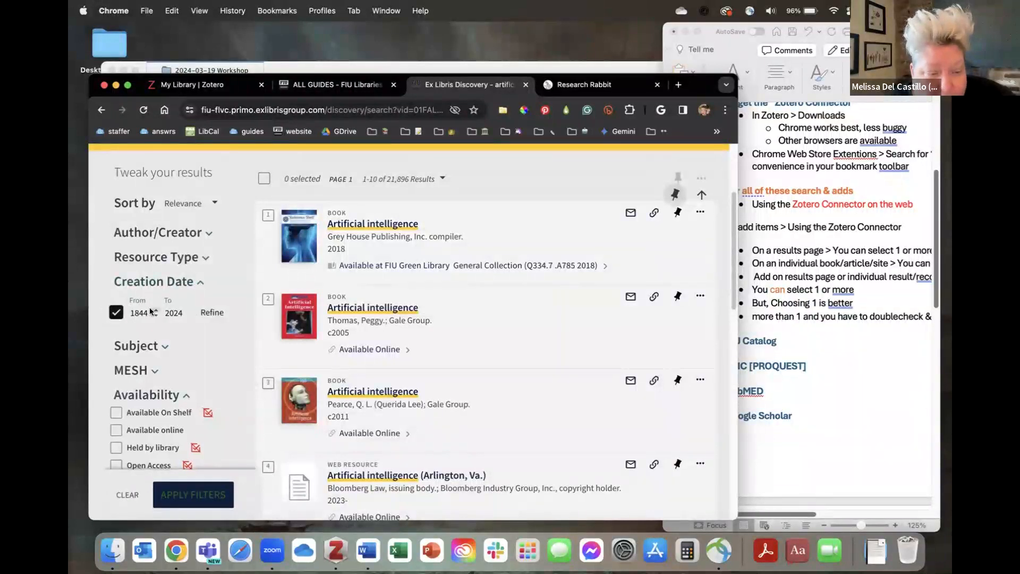
drag(147, 312, 128, 309)
text(2023)
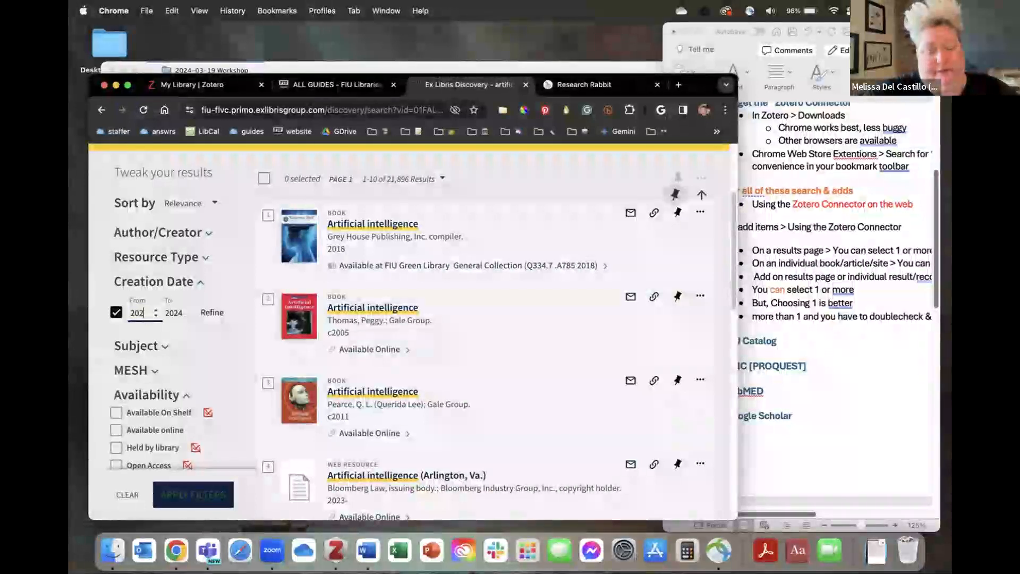
click(211, 312)
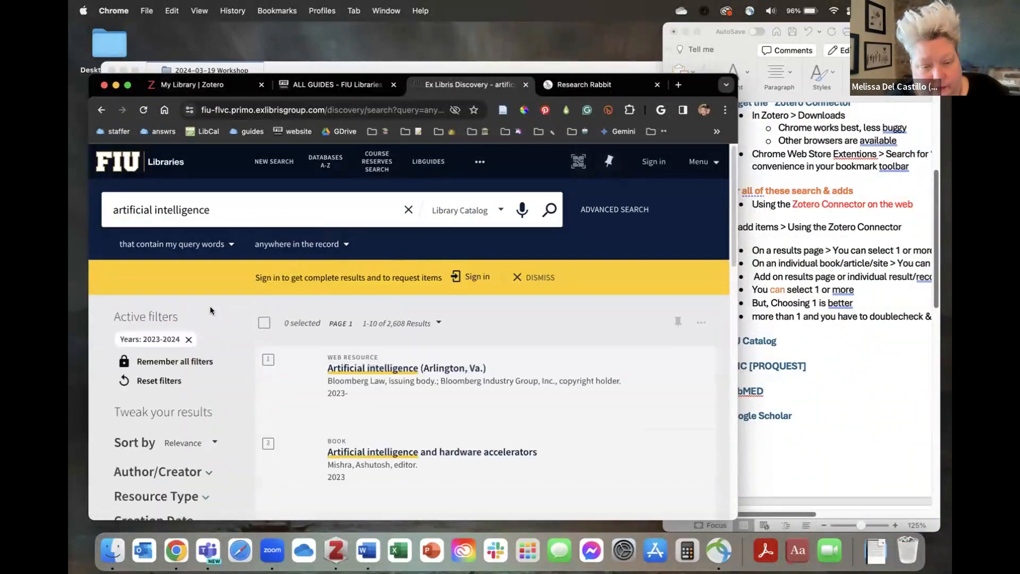
Open the 2023 book "Artificial intelligence : applications and innovations" and save it to the Zotero collection 2024-03-19 Workshop.
scroll(400, 372, down, 3)
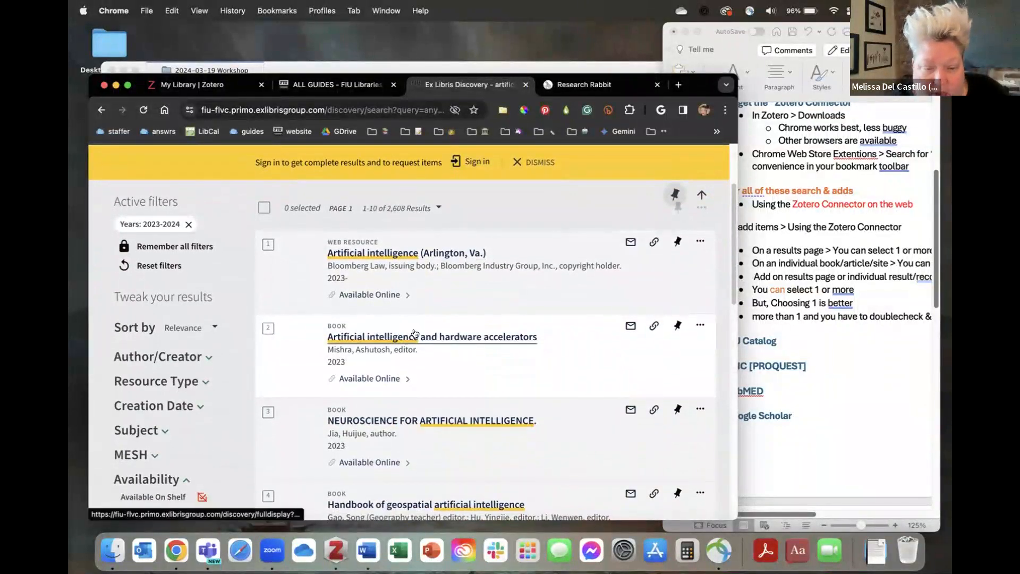
scroll(415, 334, down, 5)
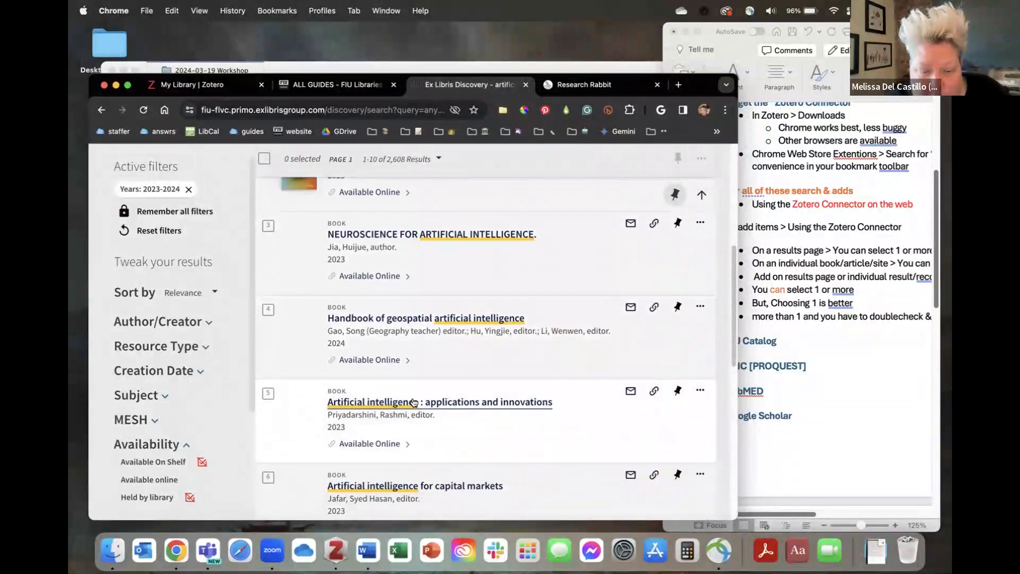
click(413, 404)
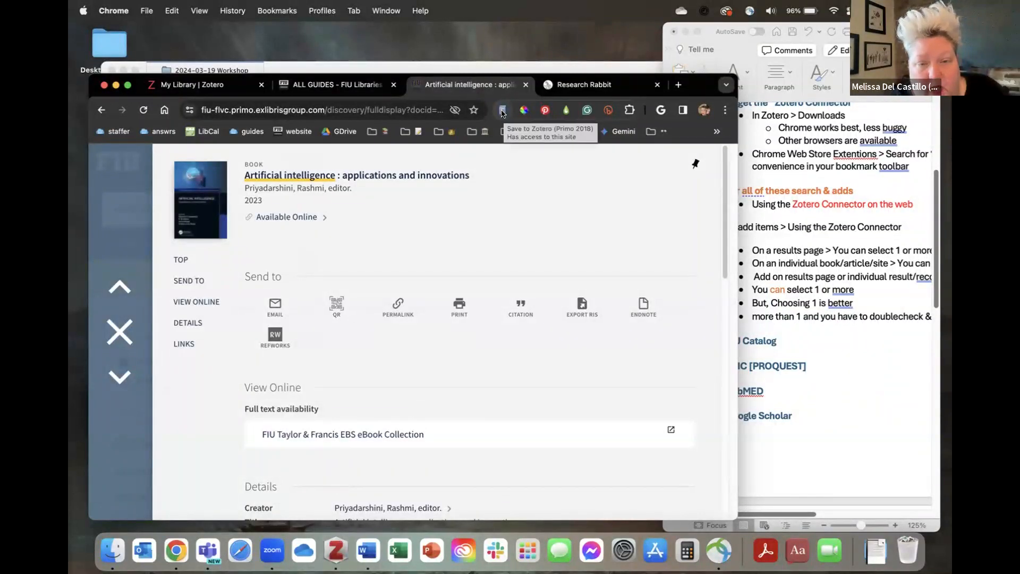
click(502, 111)
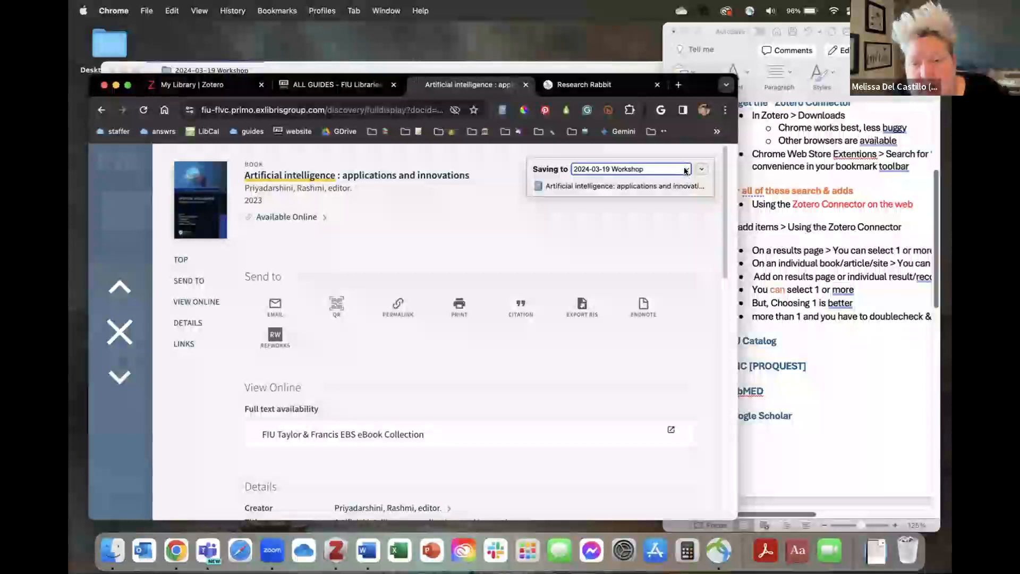
Add the tags AI and GIS to the applications and innovations book and finish the Zotero save.
click(685, 170)
click(702, 190)
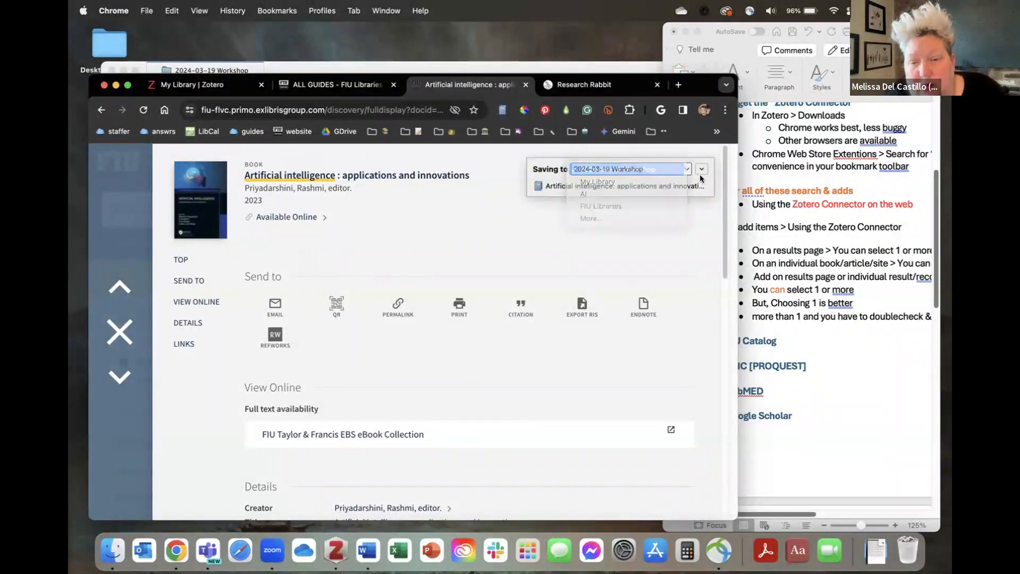
click(702, 170)
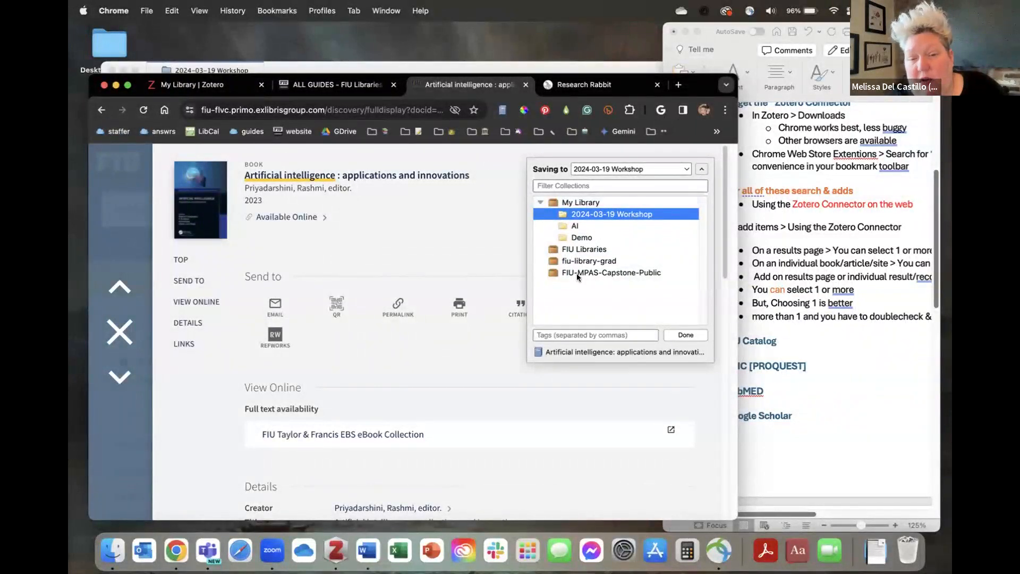
click(571, 336)
text(AI, GIS)
click(692, 334)
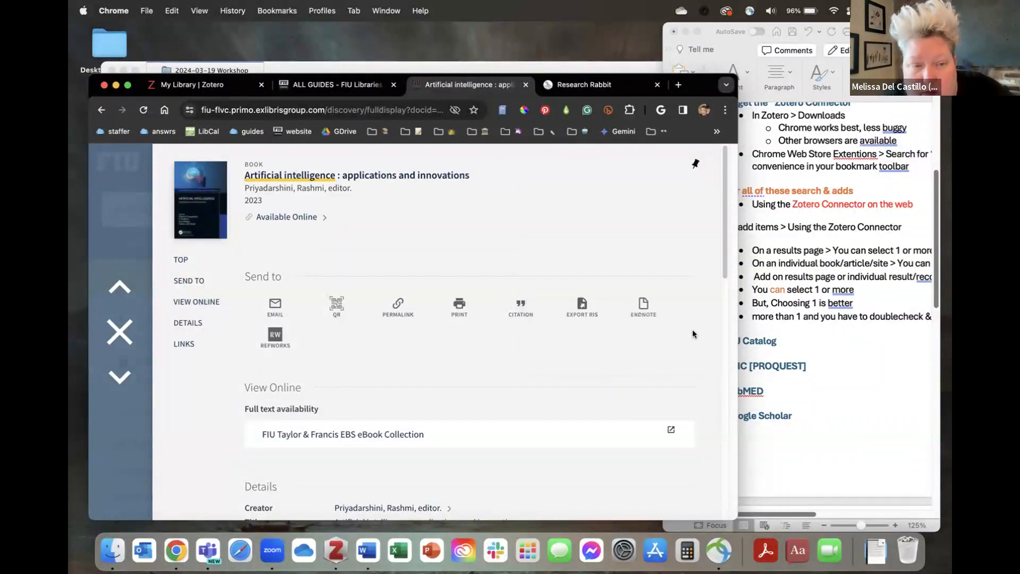
Check the 2024-03-19 Workshop collection in the Zotero web library for the newly saved book and its tags.
click(210, 85)
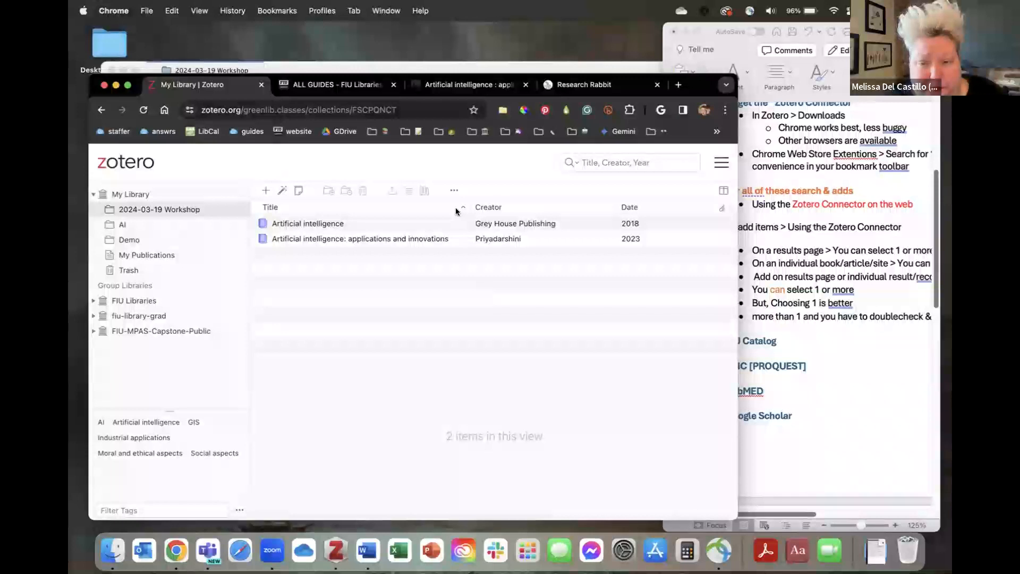
click(754, 440)
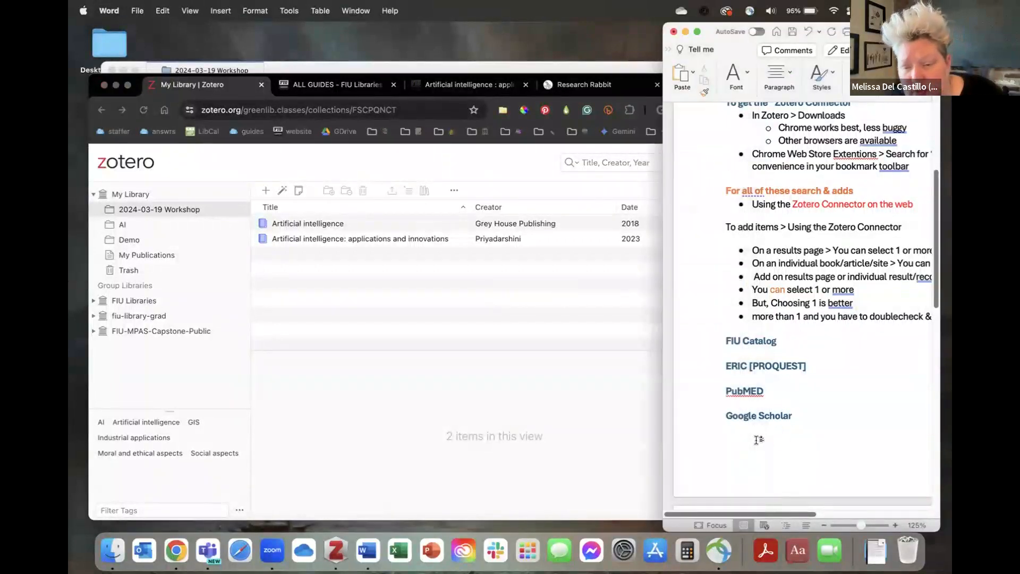
click(591, 392)
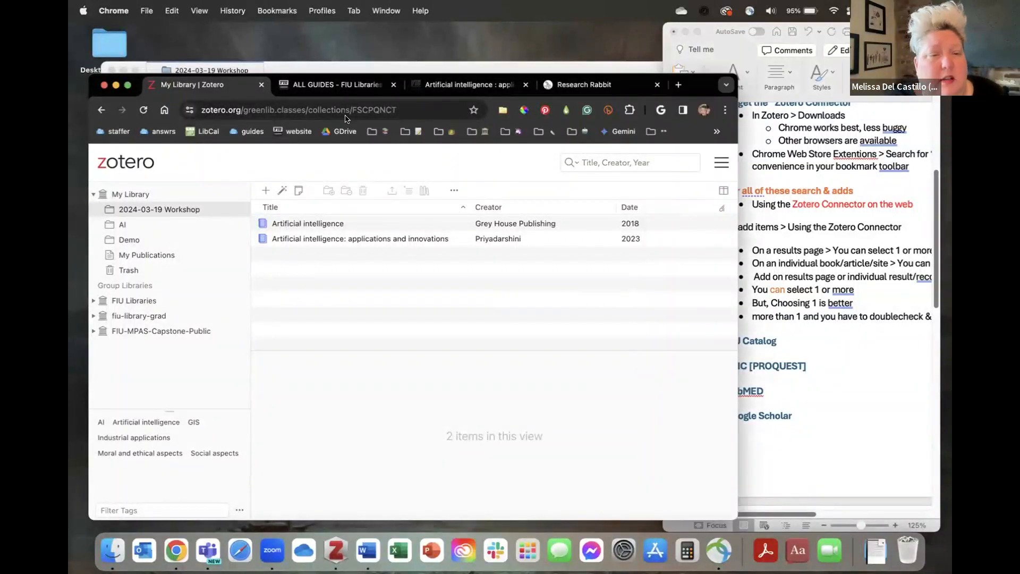
Open the A-Z database list on the FIU Libraries site and search it for ERIC.
click(342, 86)
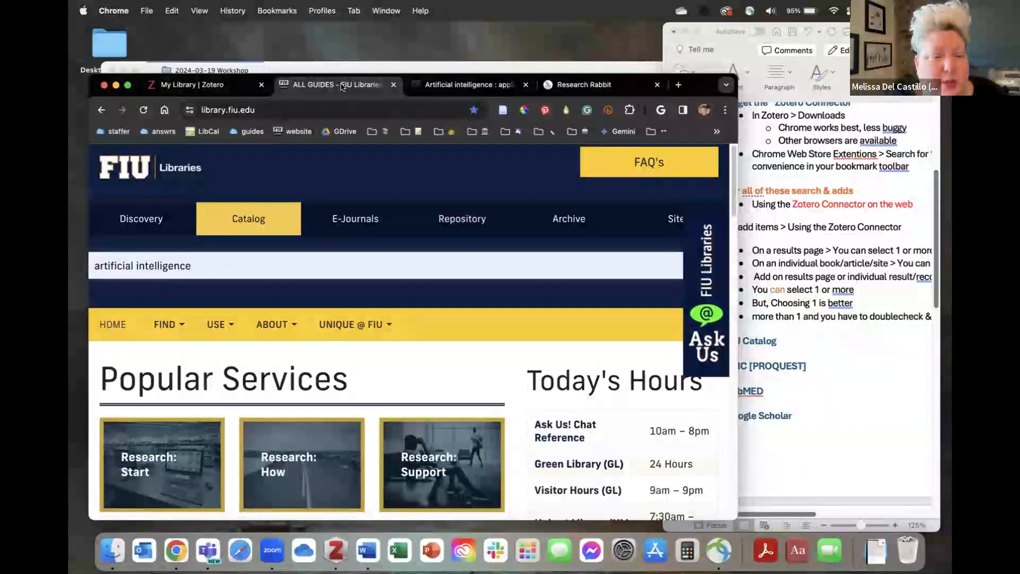
mouse_move(162, 324)
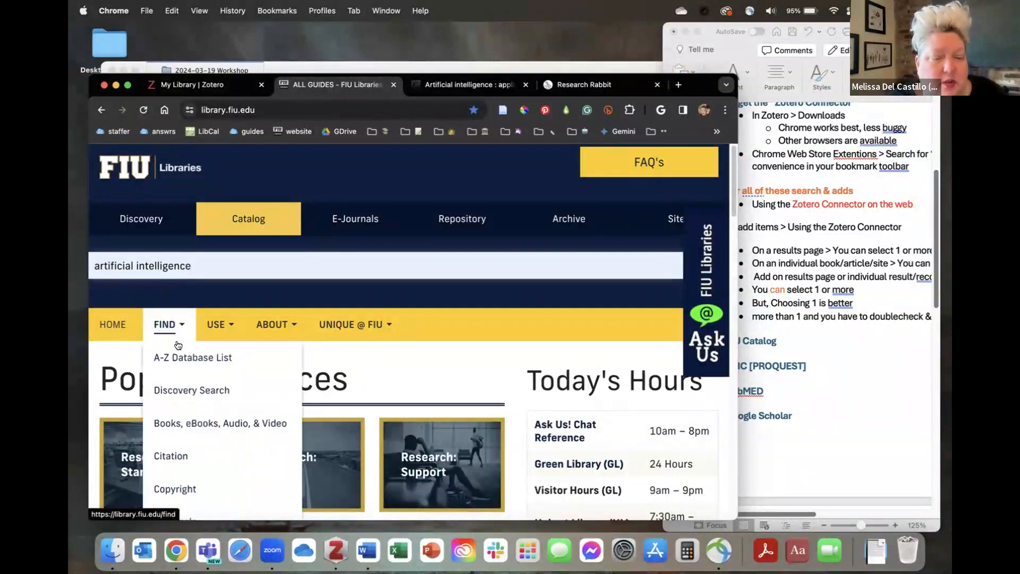
click(189, 357)
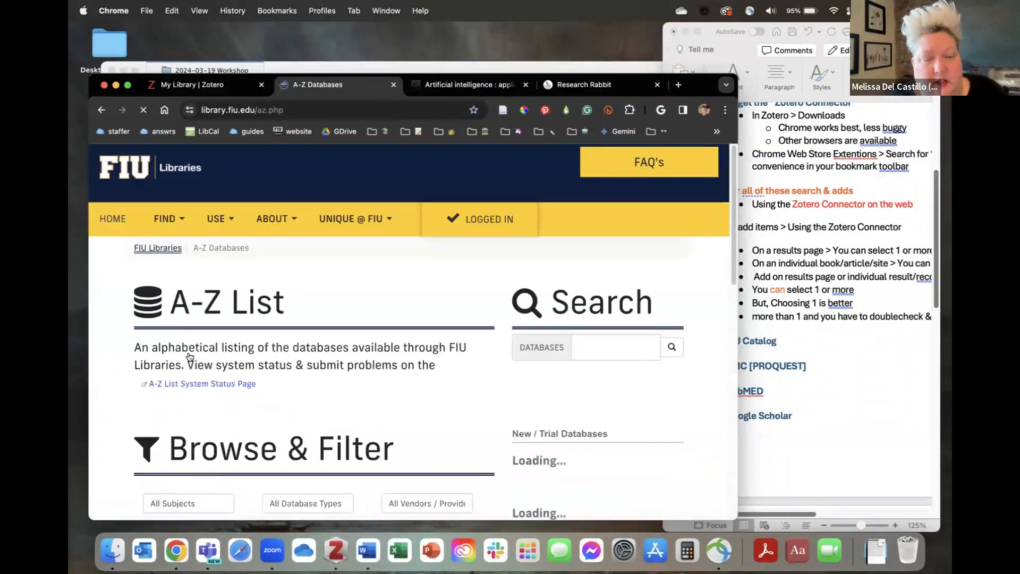
click(624, 453)
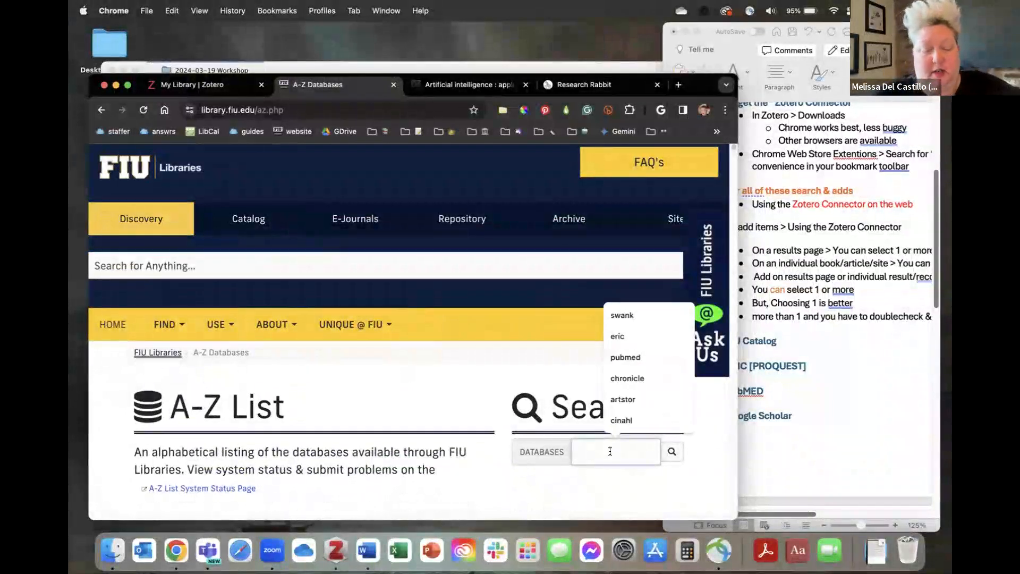
text(ERIC)
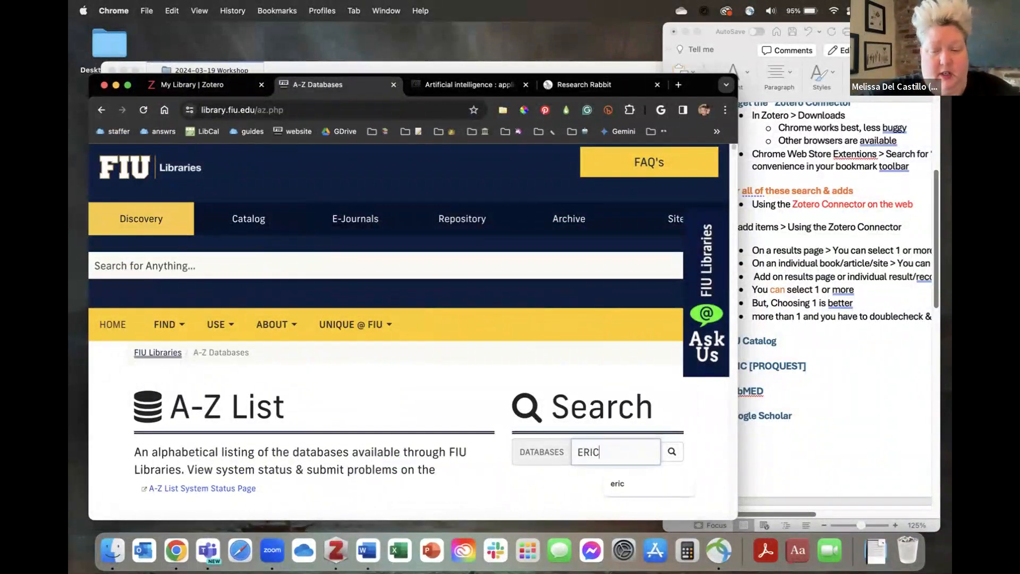
key(Return)
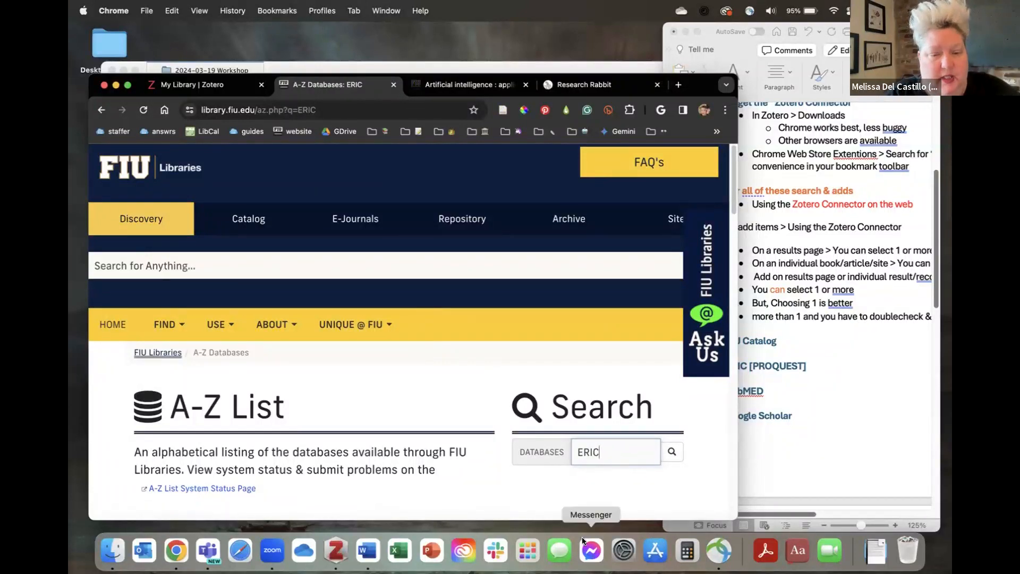
Open the ERIC (ProQuest) database from the search results and dismiss the quick keyword search offer.
scroll(404, 450, down, 5)
scroll(403, 451, down, 4)
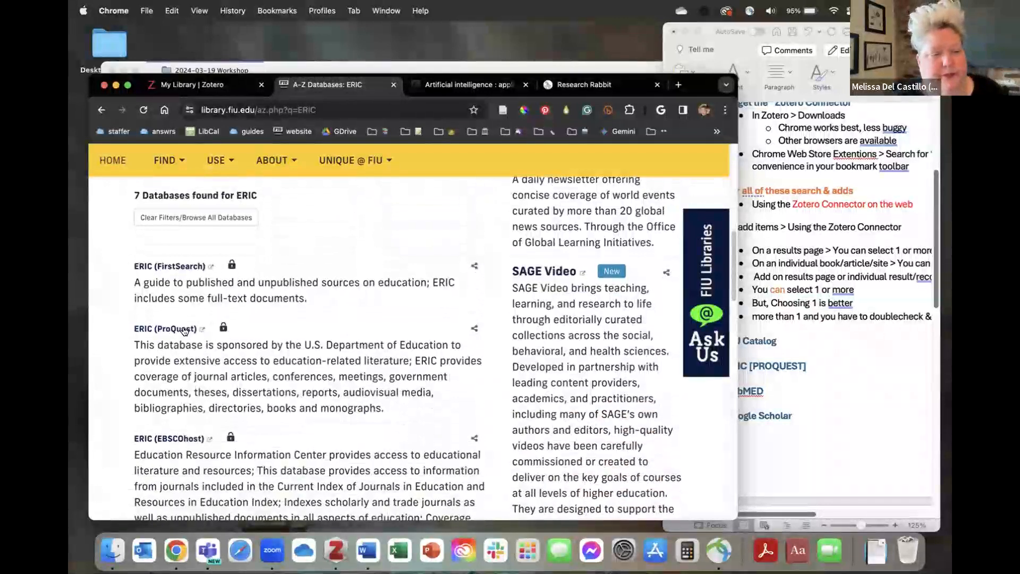
click(184, 330)
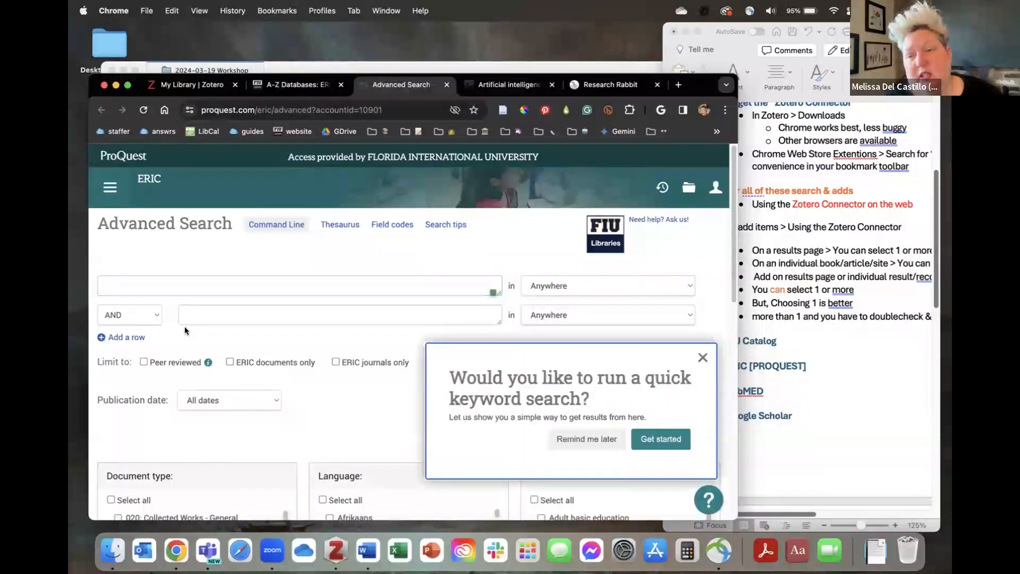
click(702, 356)
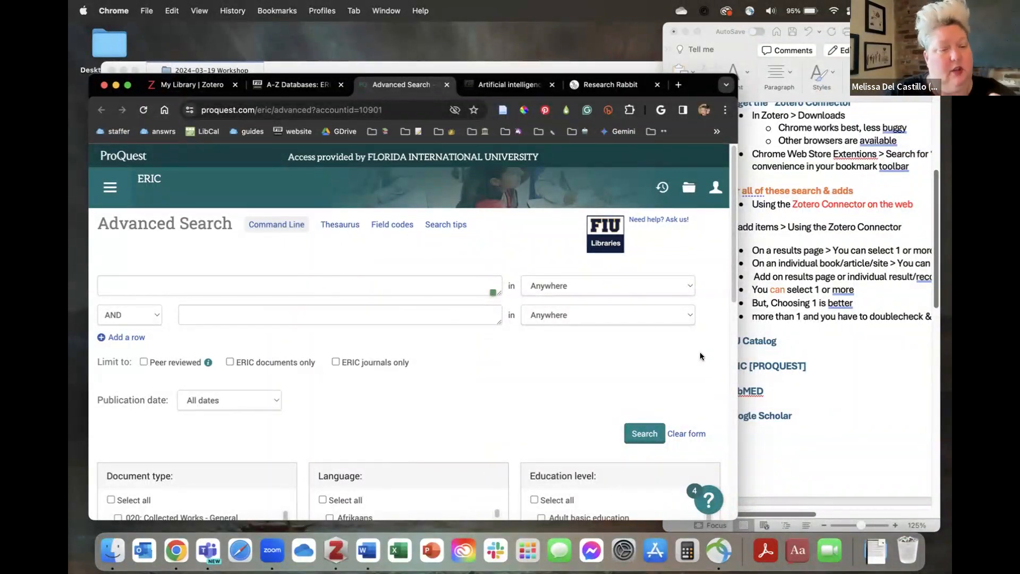
Search ERIC for artificial intelligence.
click(413, 283)
text(arti)
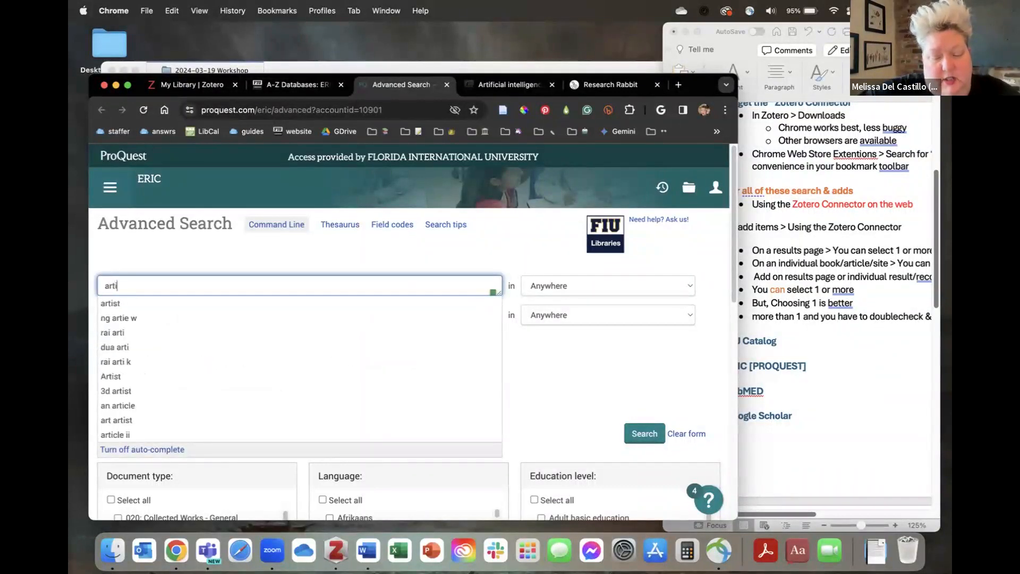
text(ficial)
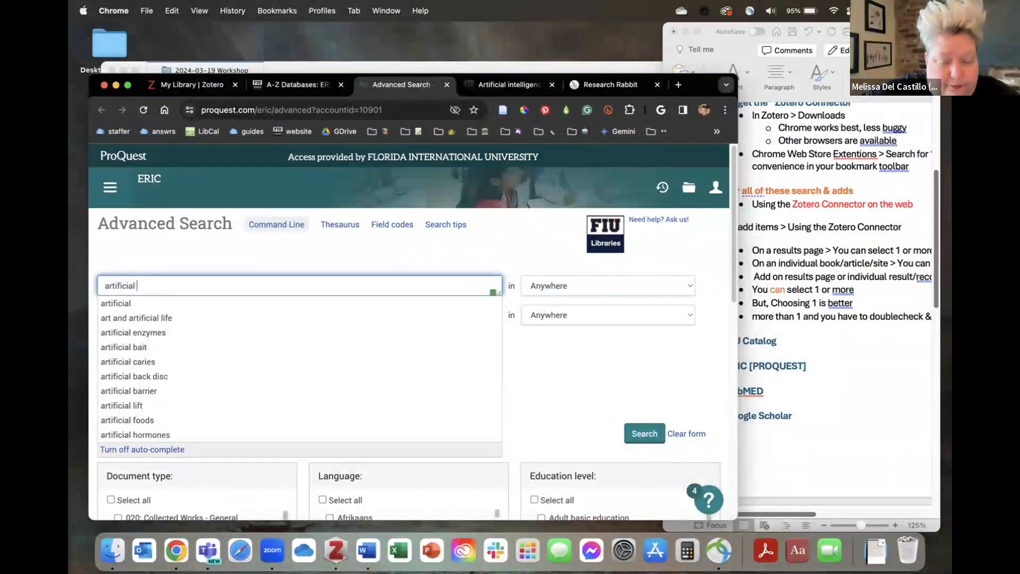
text( in)
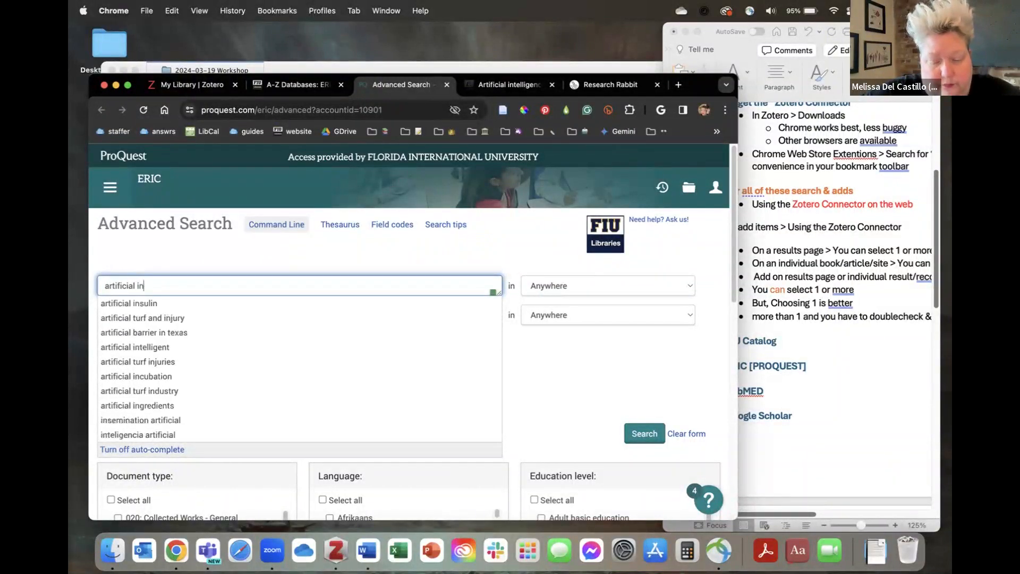
text(telligence)
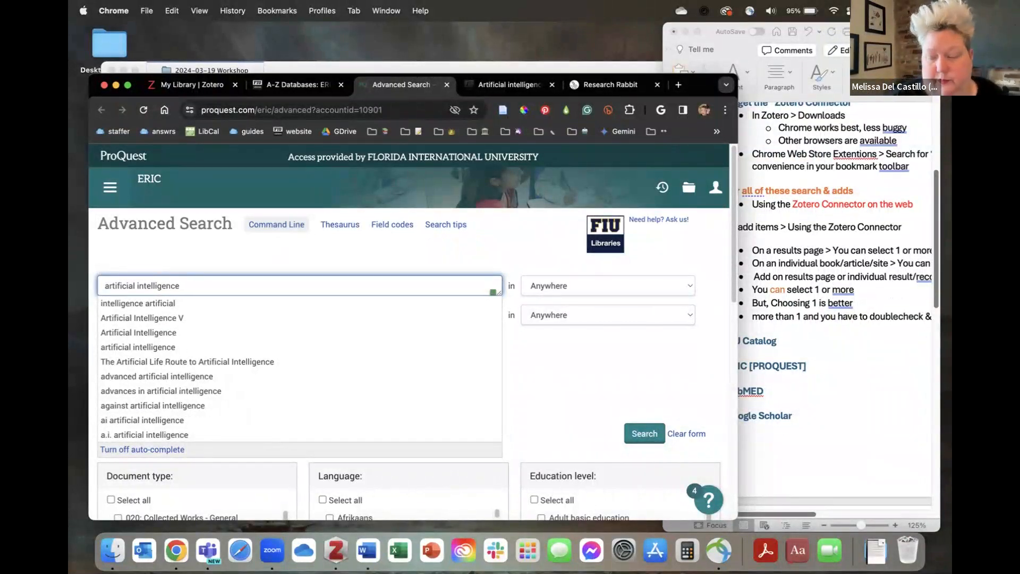
key(Return)
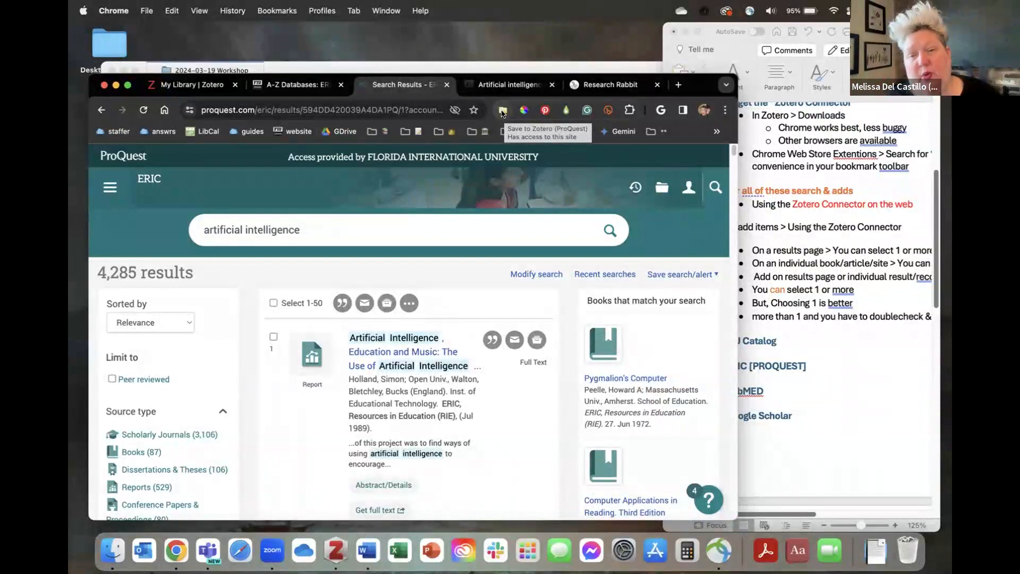
Open the 2023 article "Preparing for the New Era of Artificial Intelligence" and save it to the Zotero collection 2024-03-19 Workshop.
scroll(509, 297, down, 5)
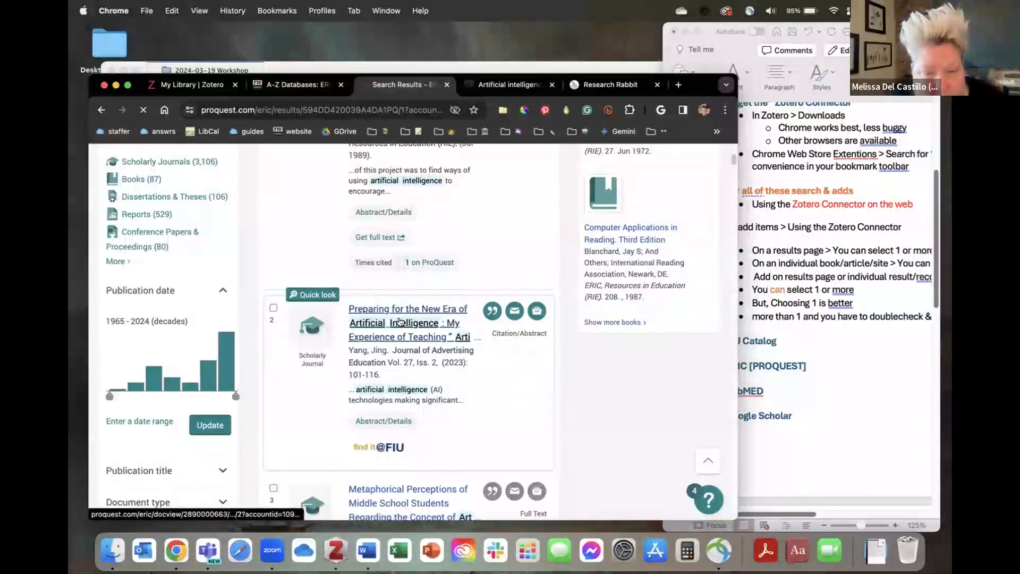
scroll(400, 321, down, 5)
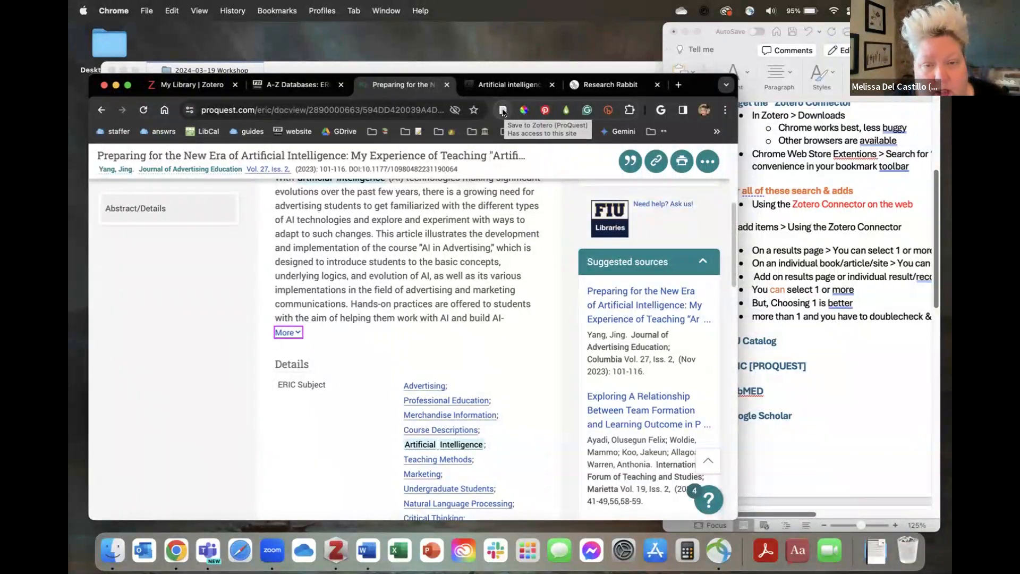
click(502, 111)
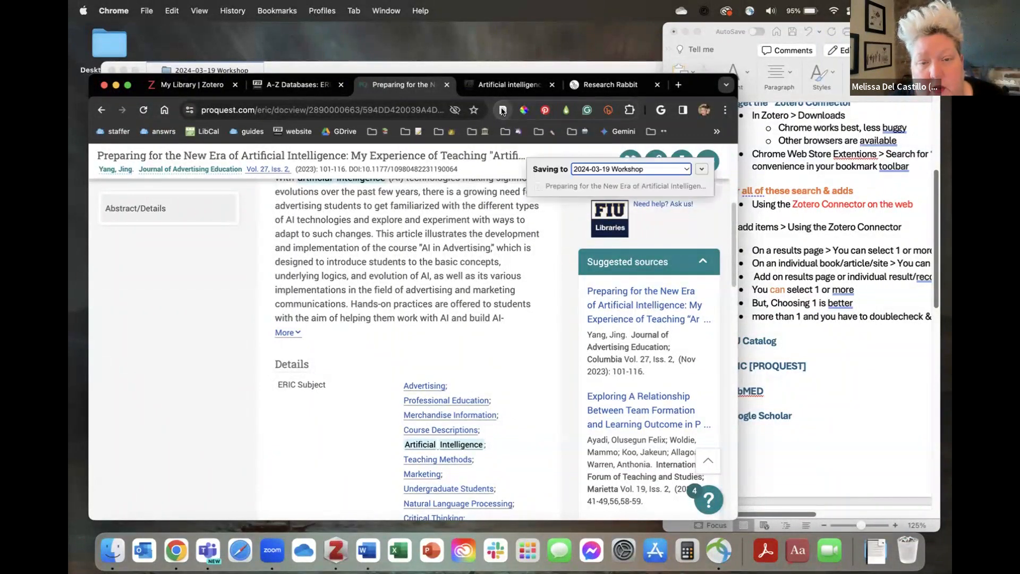
Tag the saved article with AI and education, and view its record in the Zotero web library.
click(701, 169)
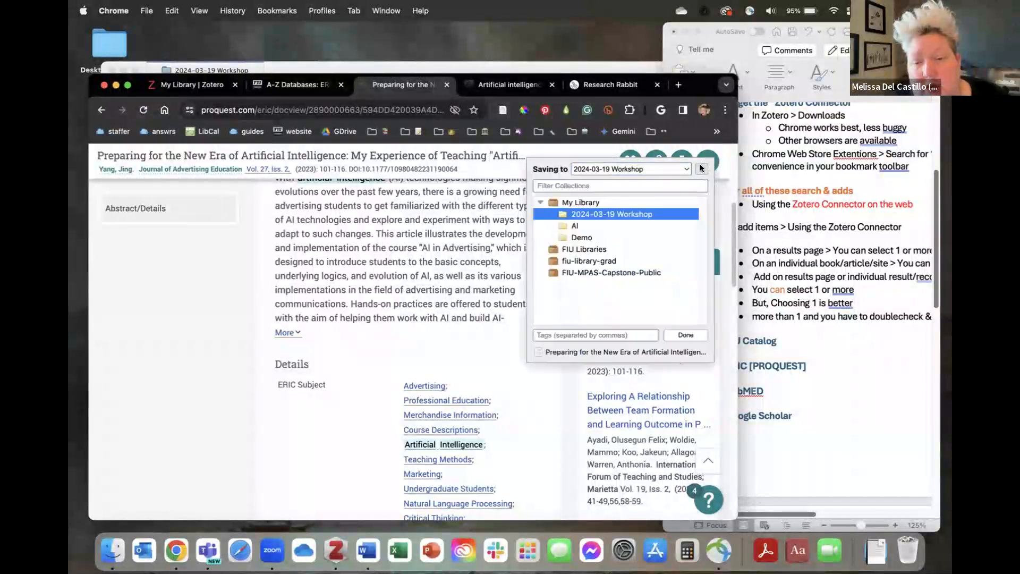
click(570, 333)
text(AI)
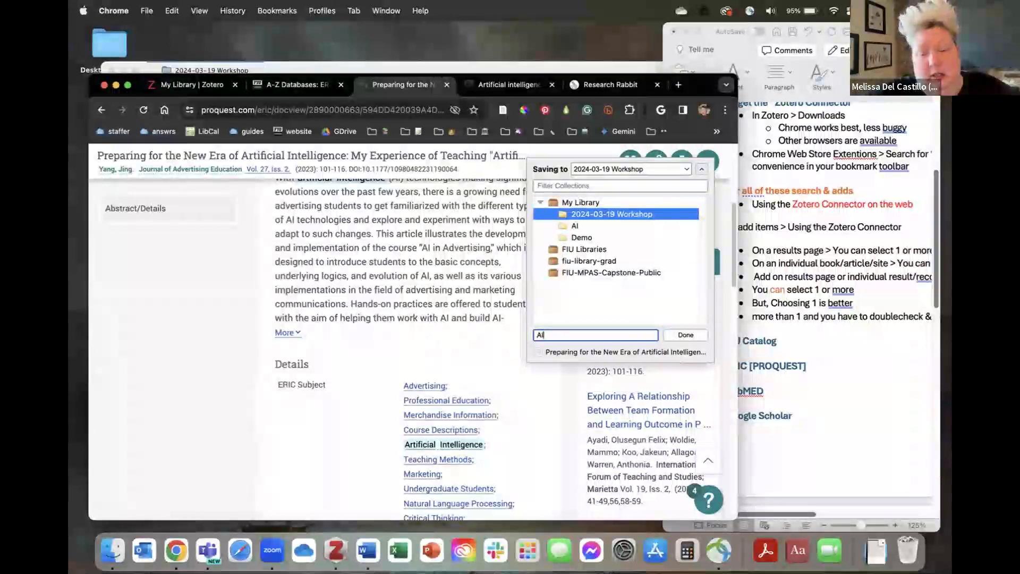
text(, education)
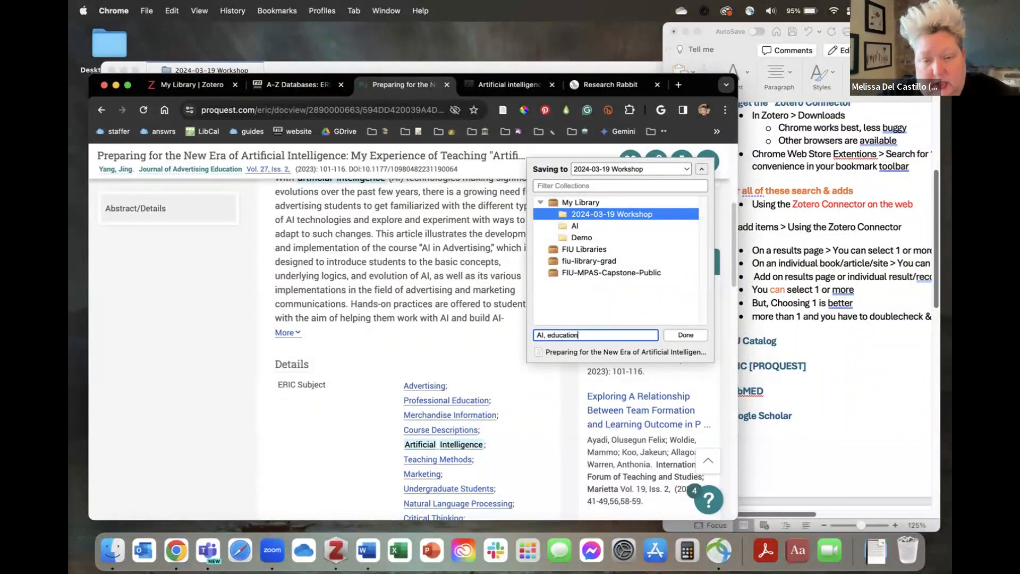
click(683, 334)
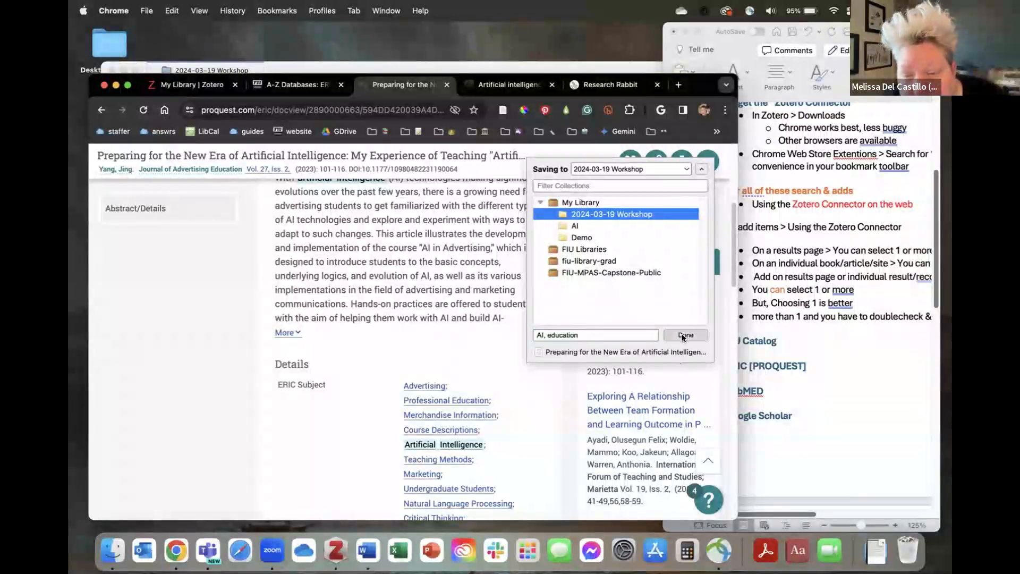
click(205, 89)
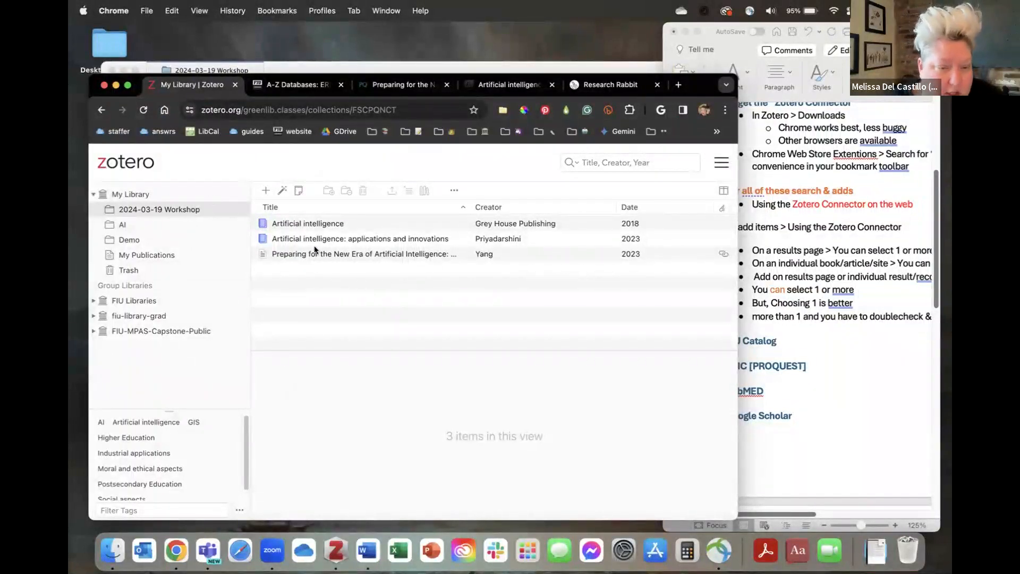
click(347, 252)
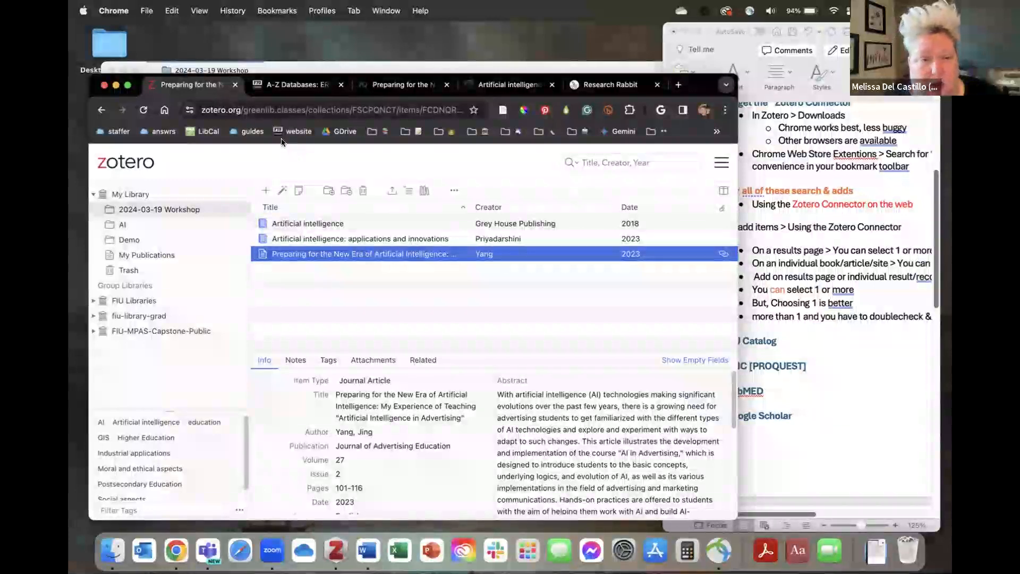
Return from the article record to the ERIC search results for artificial intelligence.
click(403, 84)
scroll(319, 266, up, 5)
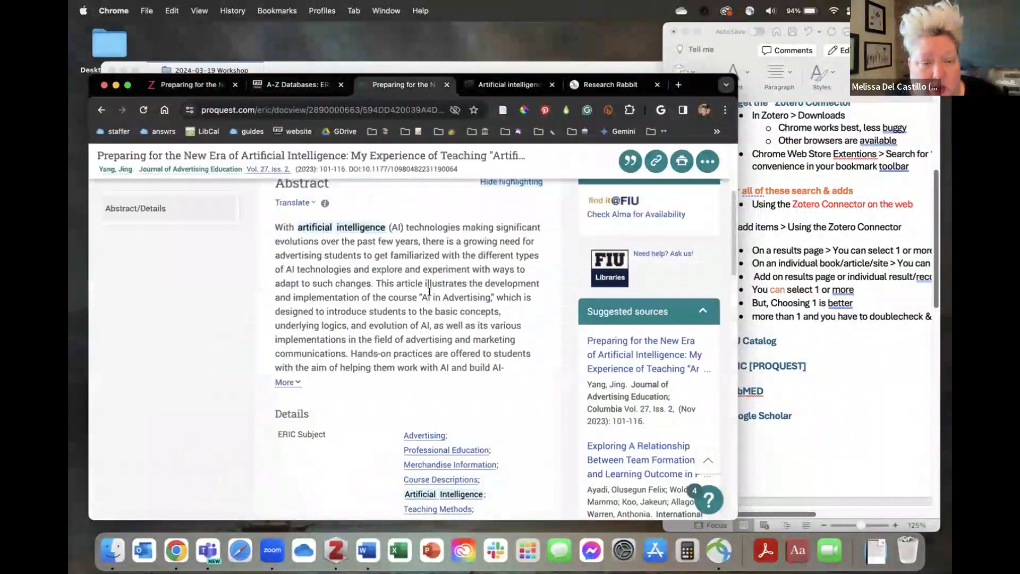
click(99, 110)
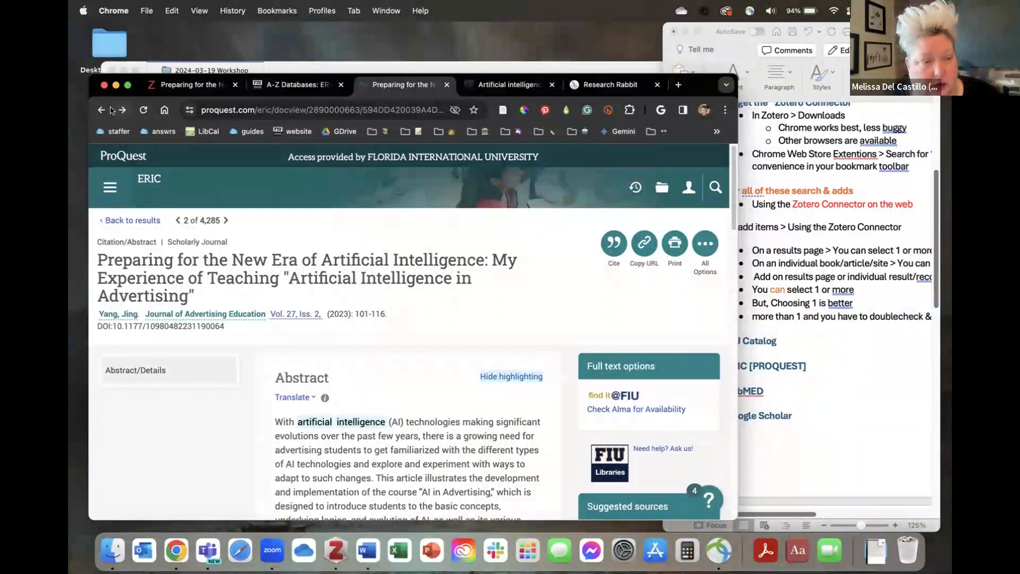
click(136, 220)
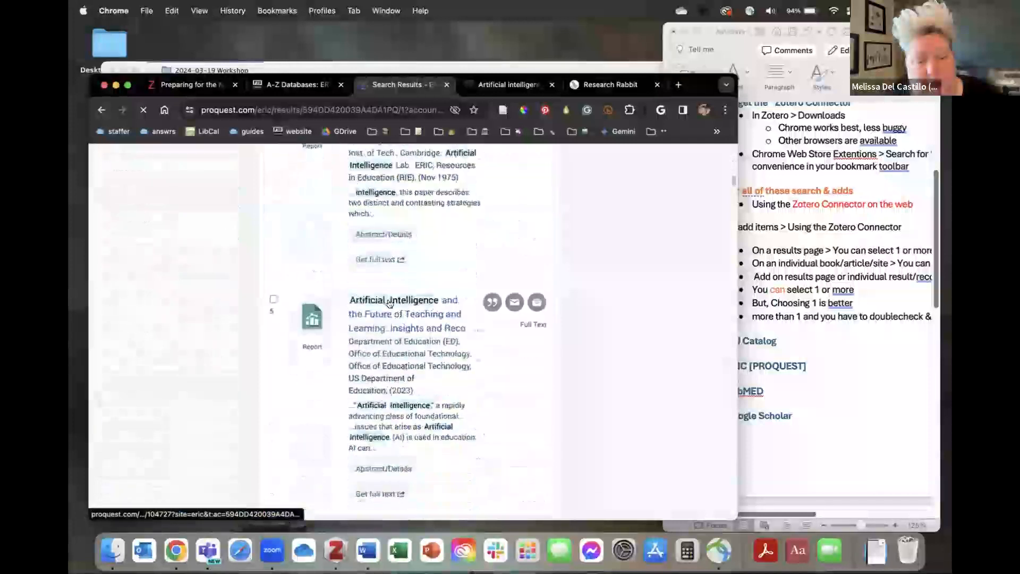
Open the 2023 report "Artificial Intelligence and the Future of Teaching and Learning" and save it to the Zotero collection 2024-03-19 Workshop.
scroll(389, 304, down, 7)
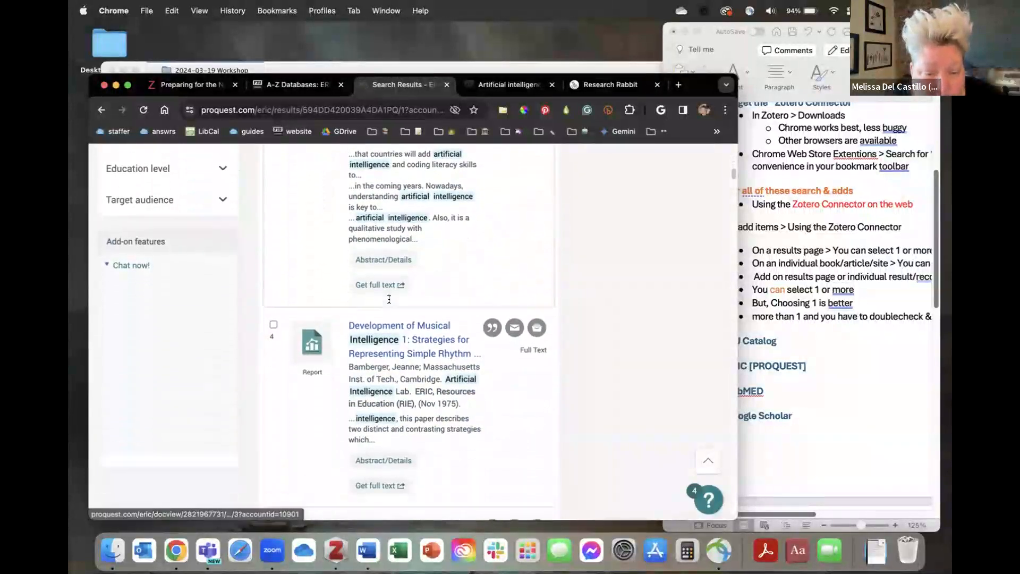
scroll(389, 298, down, 4)
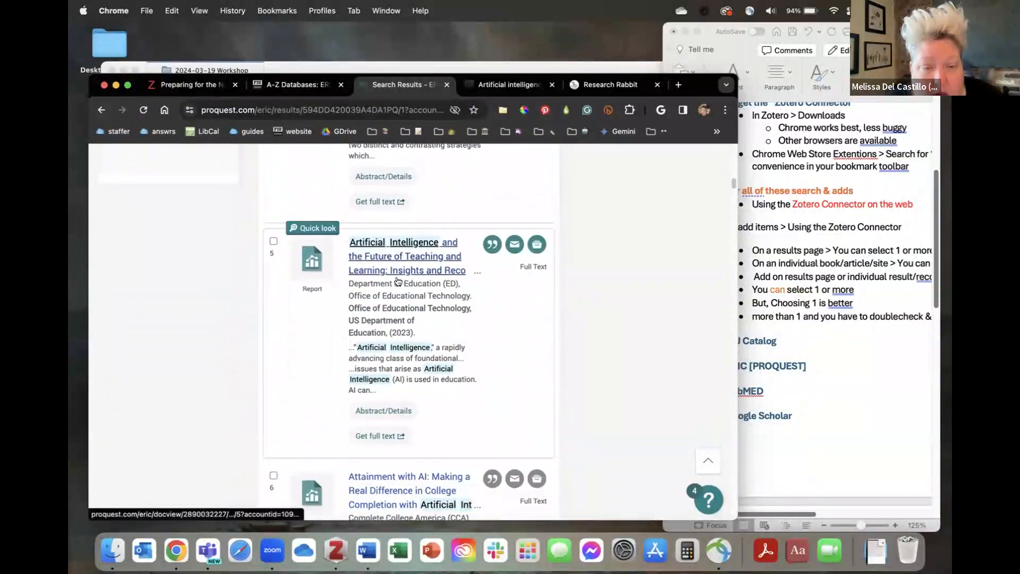
click(400, 264)
scroll(400, 265, down, 5)
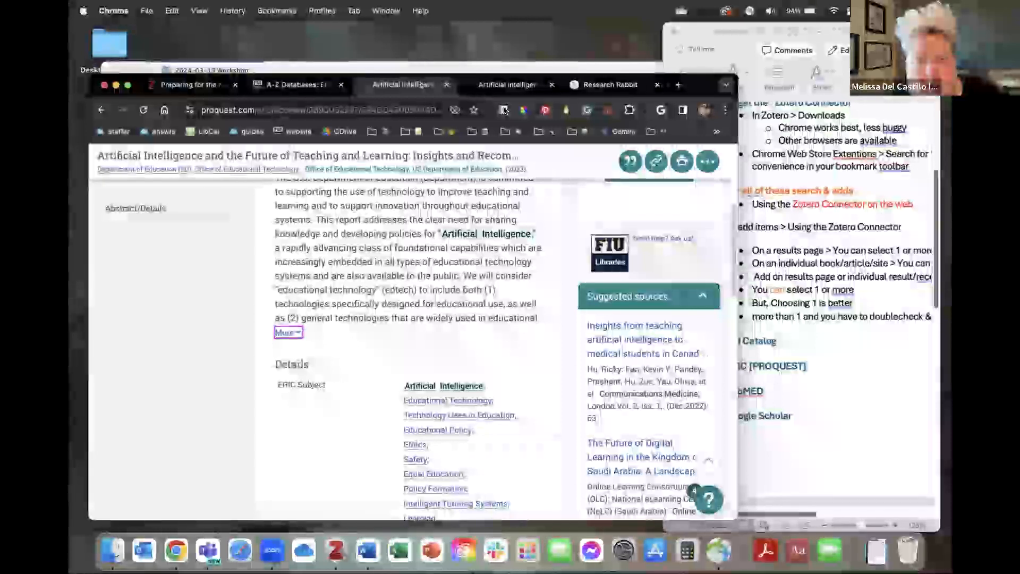
scroll(419, 189, up, 3)
scroll(418, 188, up, 1)
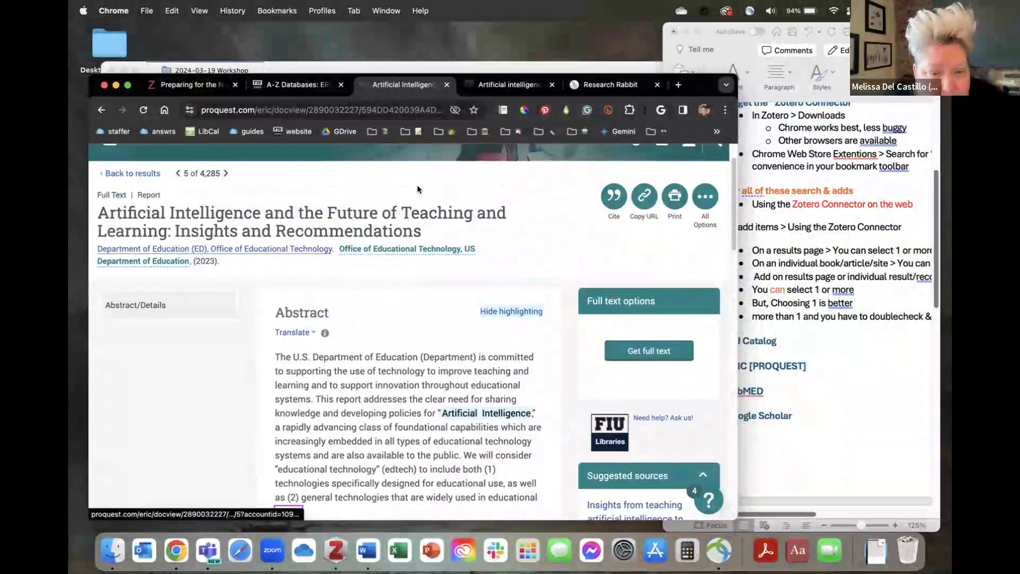
click(503, 110)
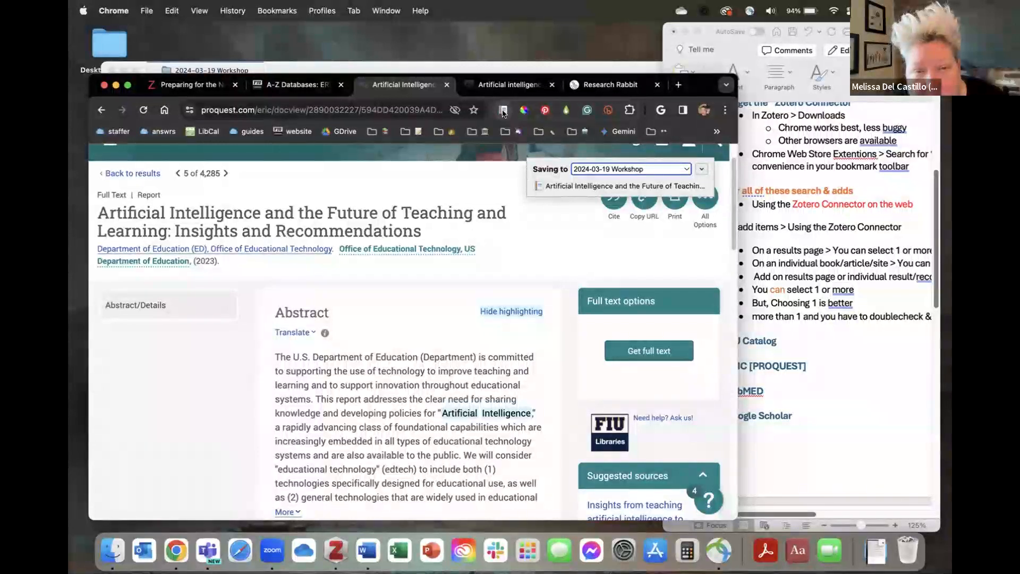
Review the report's ERIC details, and reopen its Zotero save options to keep 2024-03-19 Workshop as the collection without adding tags.
scroll(438, 319, down, 3)
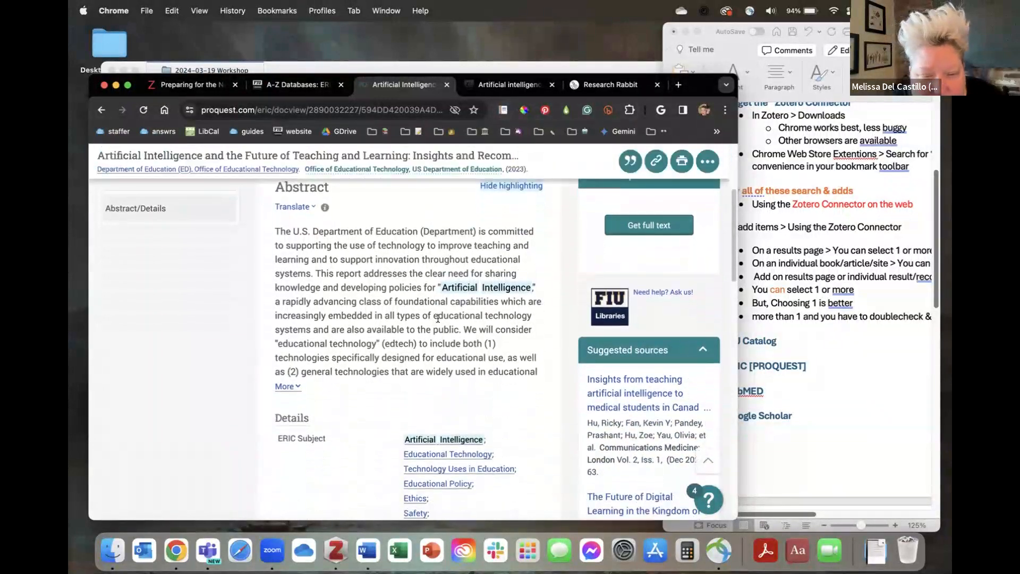
scroll(438, 319, down, 6)
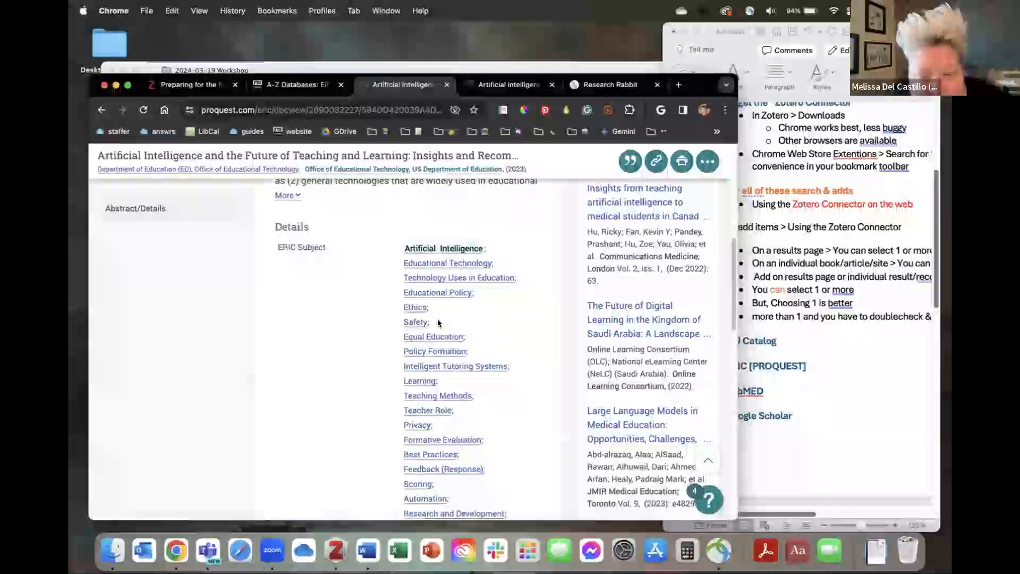
scroll(438, 319, down, 1)
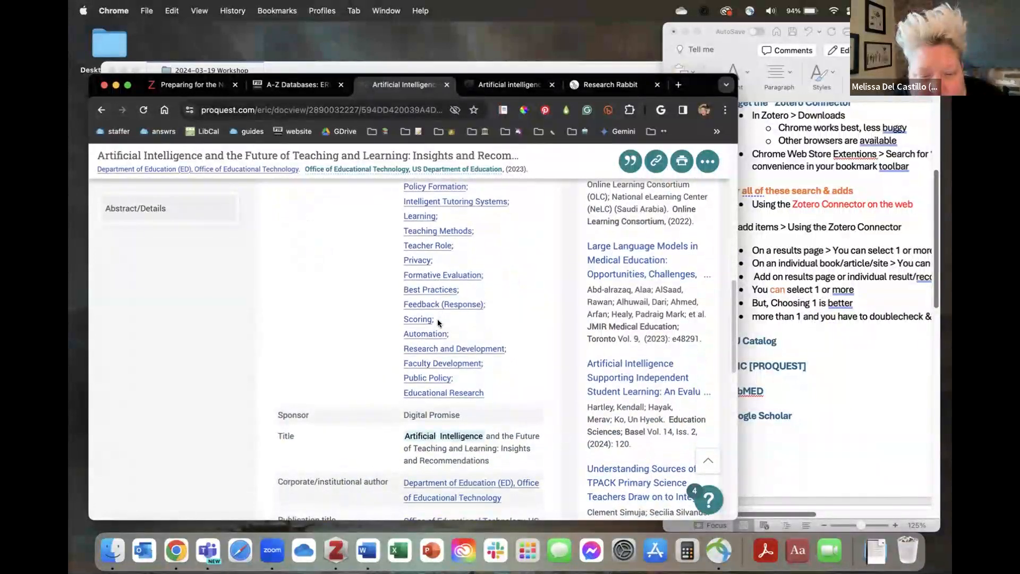
scroll(311, 398, down, 4)
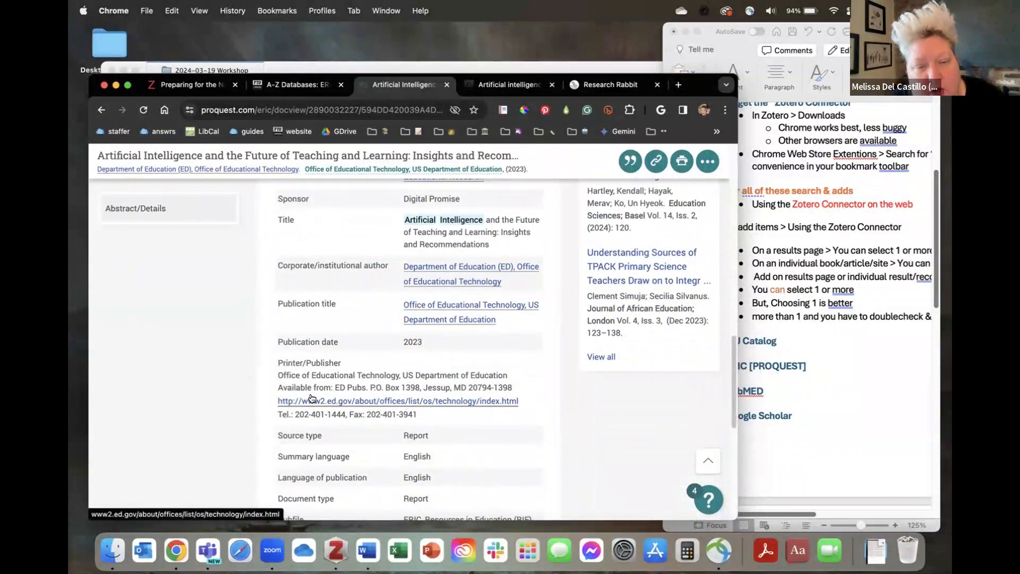
scroll(311, 399, up, 15)
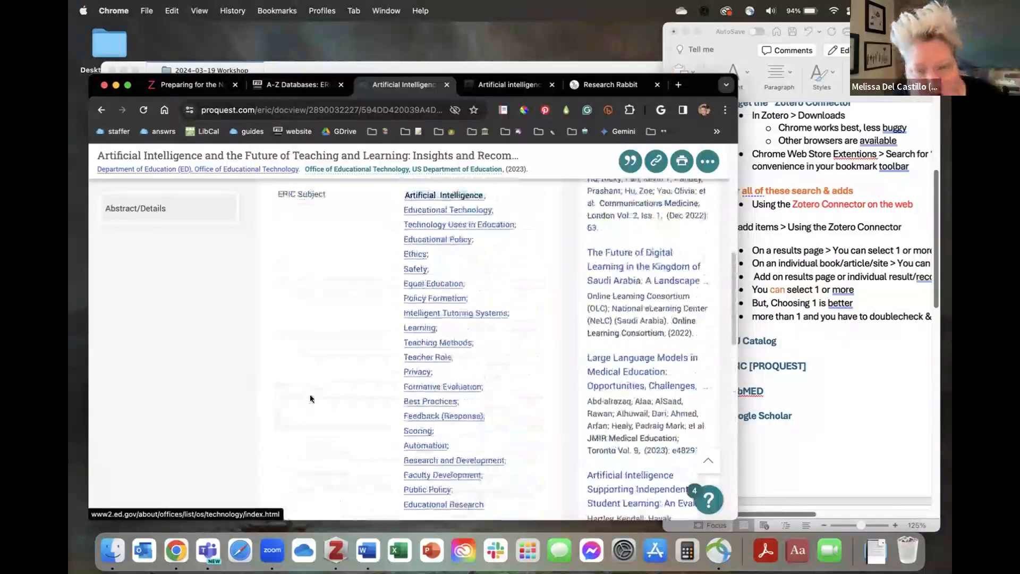
click(502, 110)
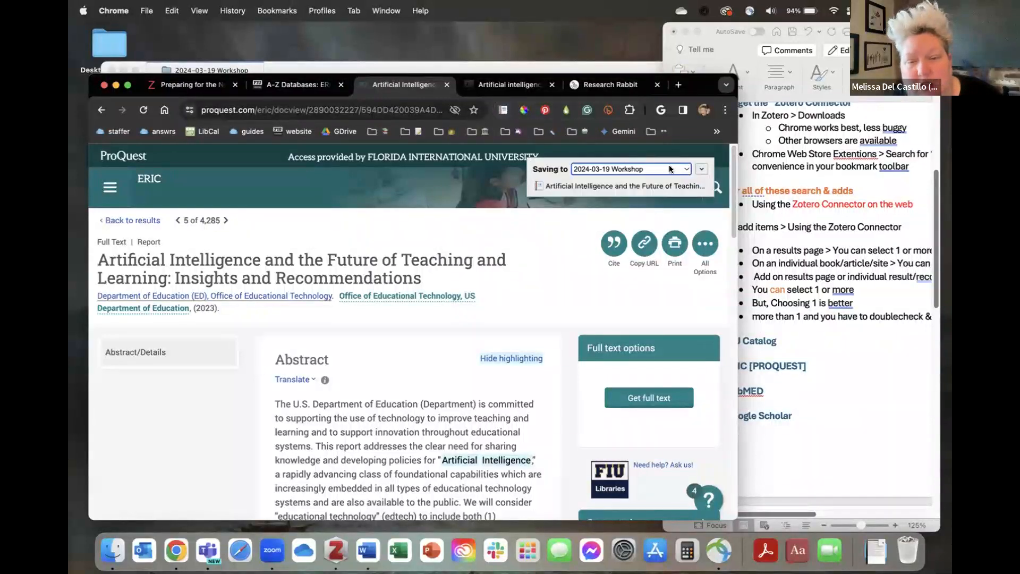
click(684, 169)
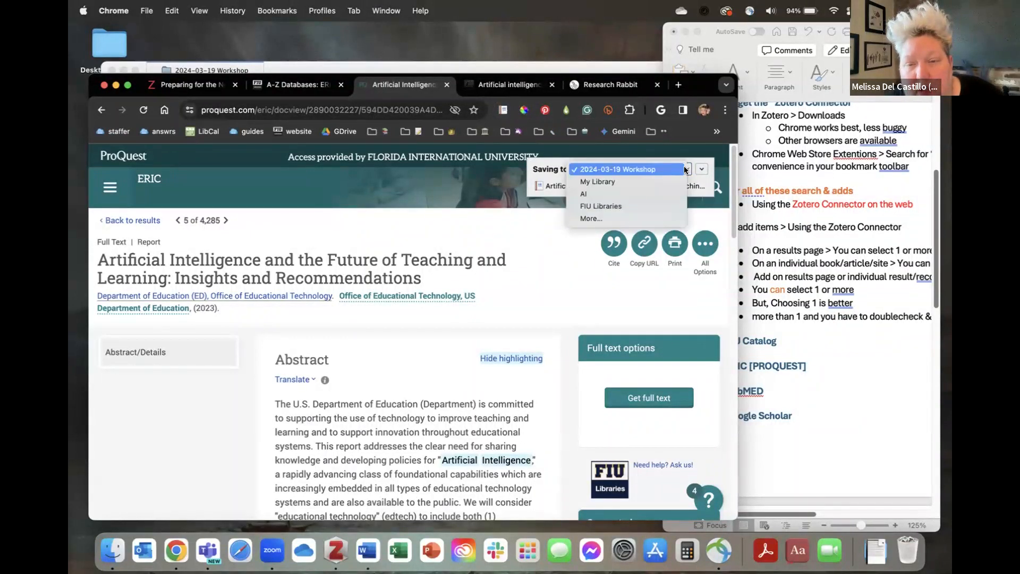
click(681, 169)
click(702, 169)
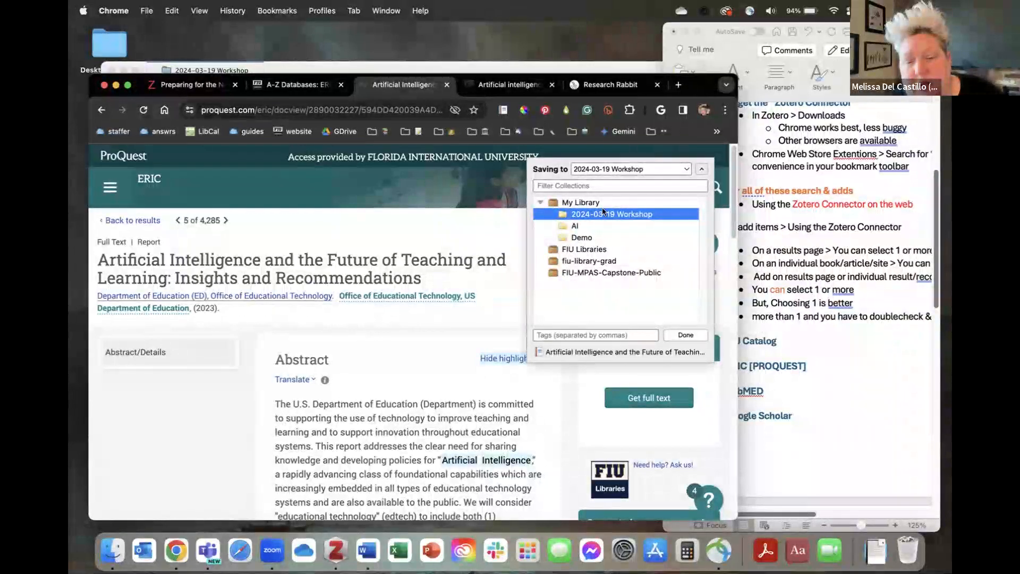
click(694, 334)
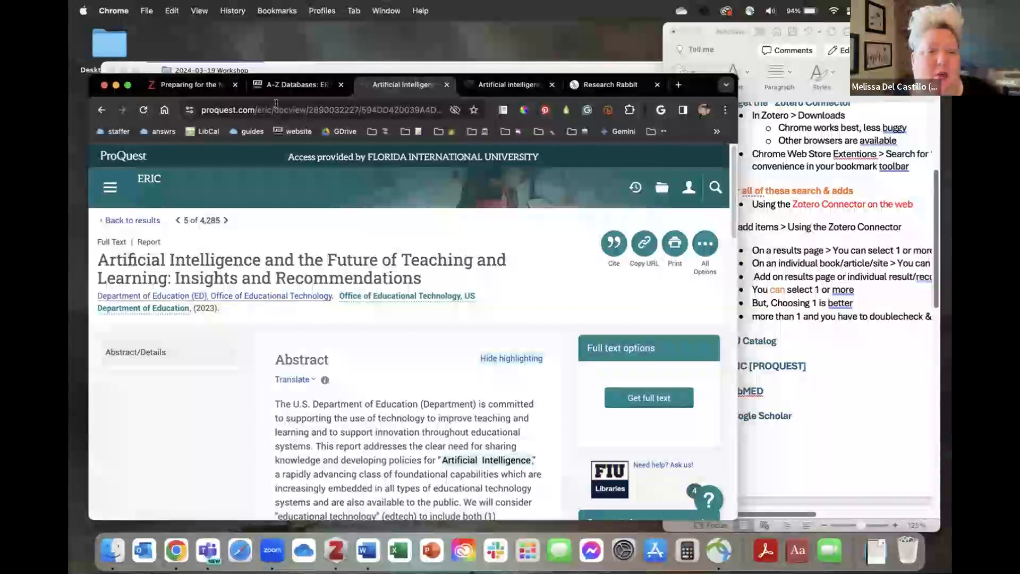
Check the workshop collection in the Zotero web library, and close the ERIC report and library catalog book pages.
click(188, 84)
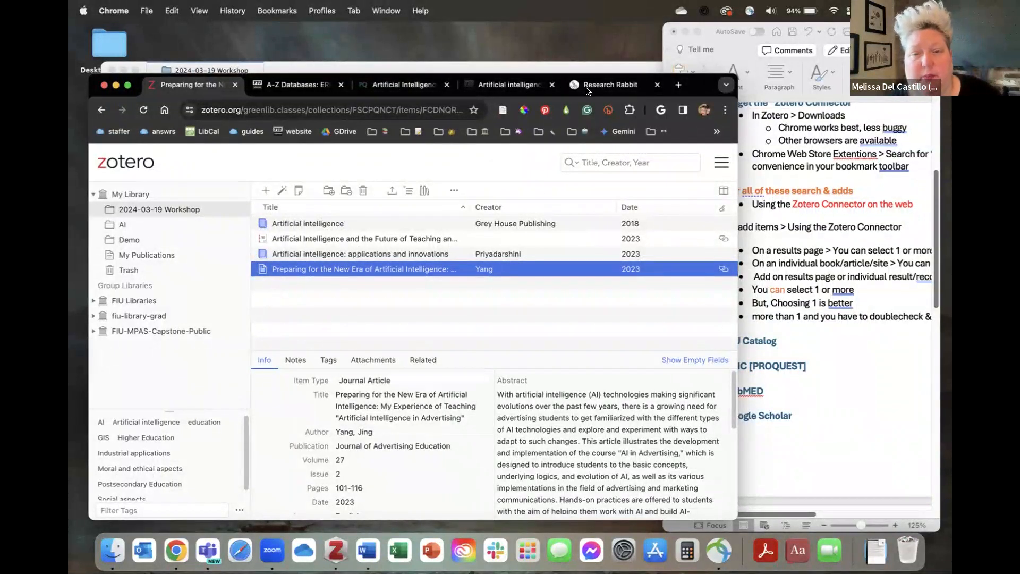
click(382, 87)
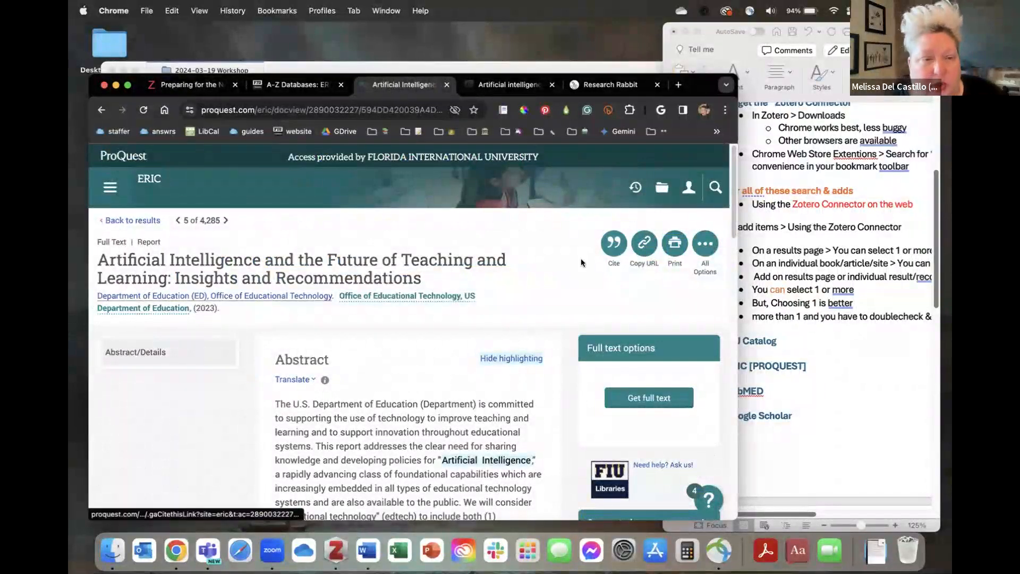
click(445, 86)
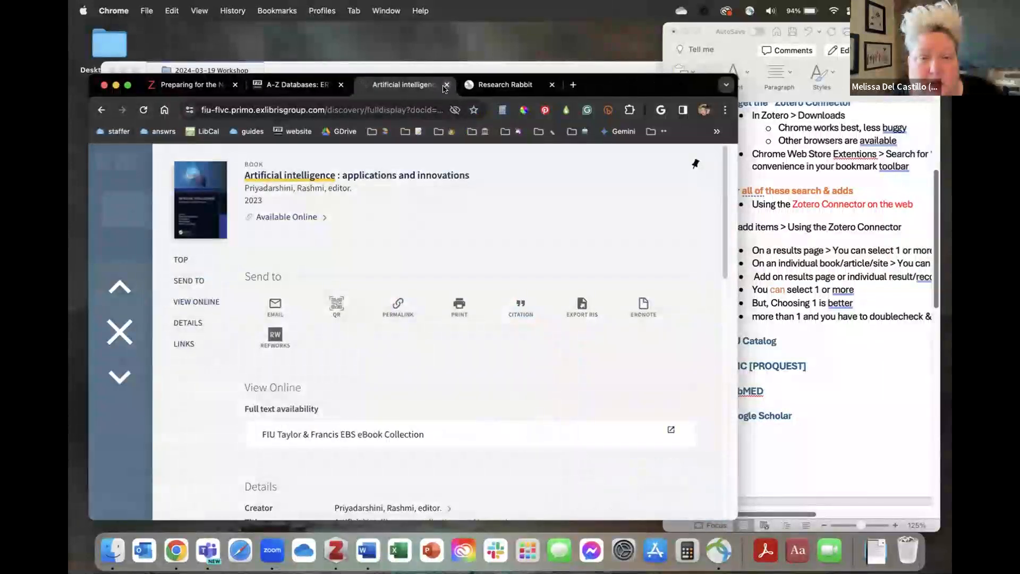
key(super+w)
Search the FIU Libraries A-Z database list for pubmed.
click(317, 85)
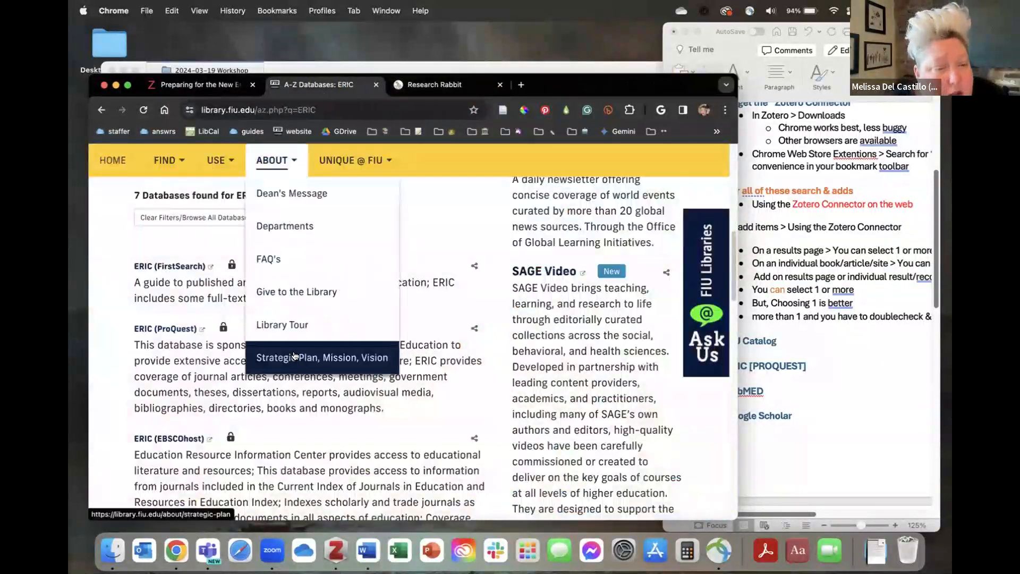
scroll(164, 348, up, 5)
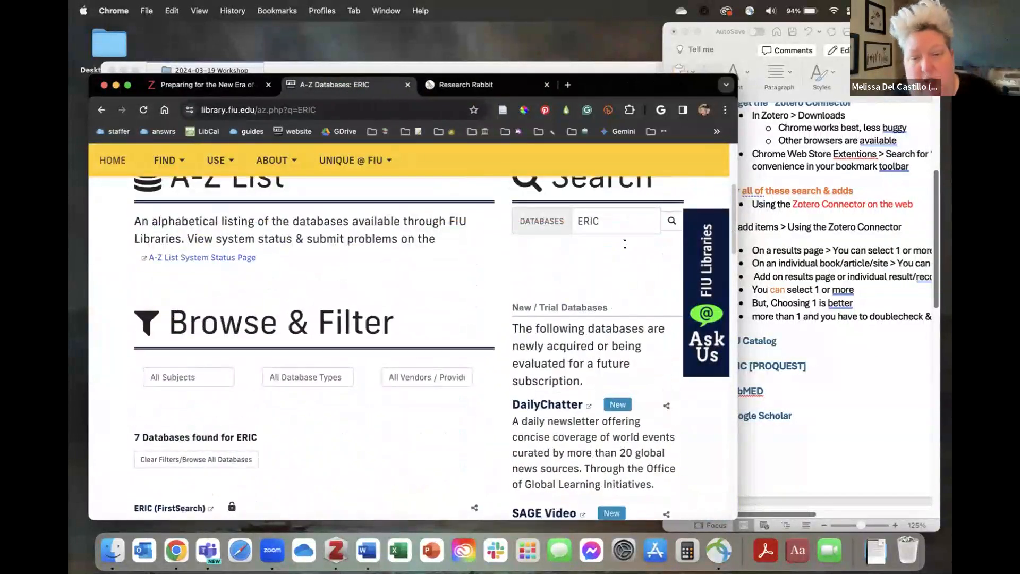
click(608, 227)
drag(608, 227, 550, 216)
text(p)
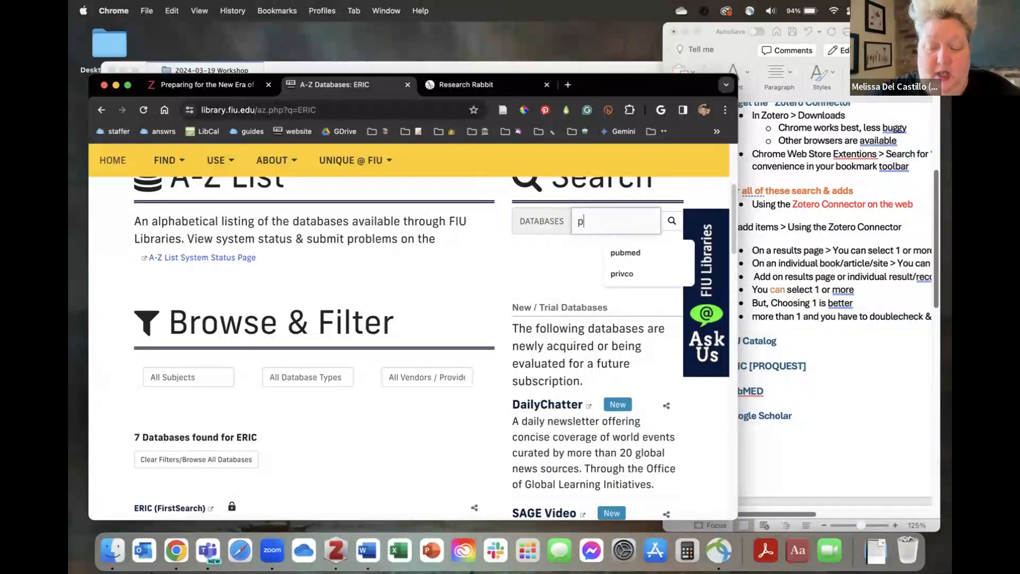
text(ubmed)
key(Return)
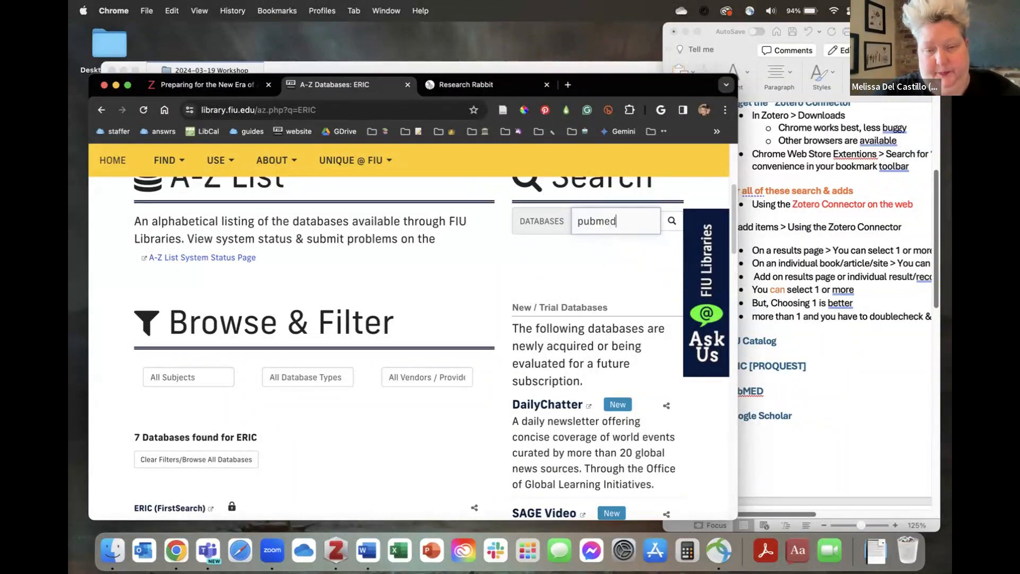
Open the PubMed database from the A-Z list search results.
scroll(297, 340, down, 5)
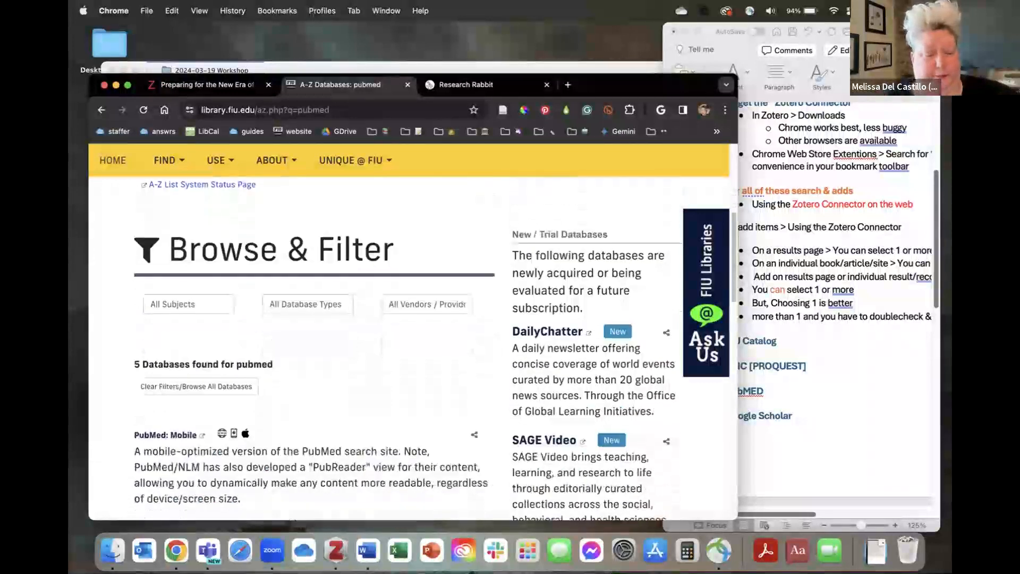
scroll(153, 360, down, 4)
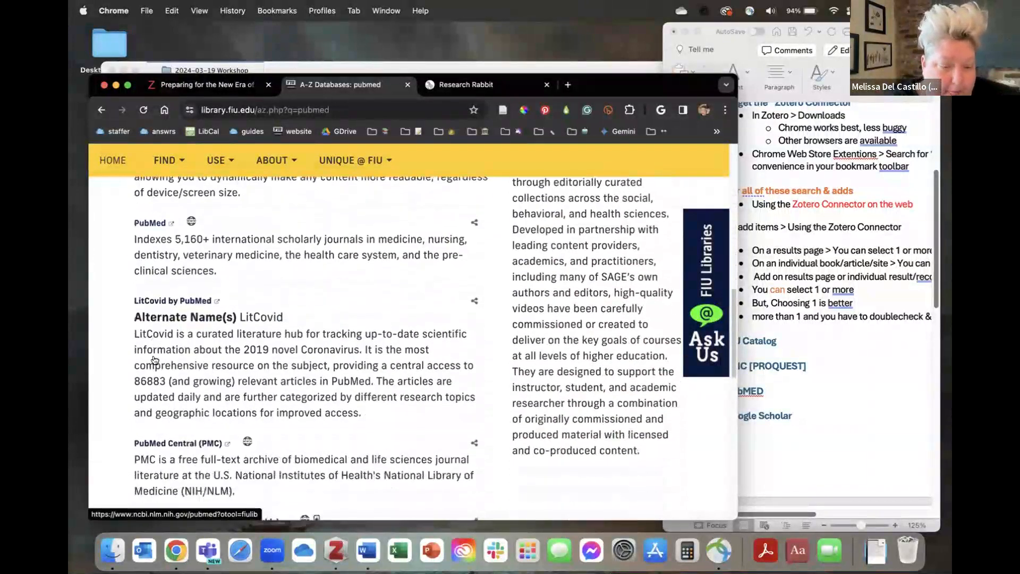
click(145, 191)
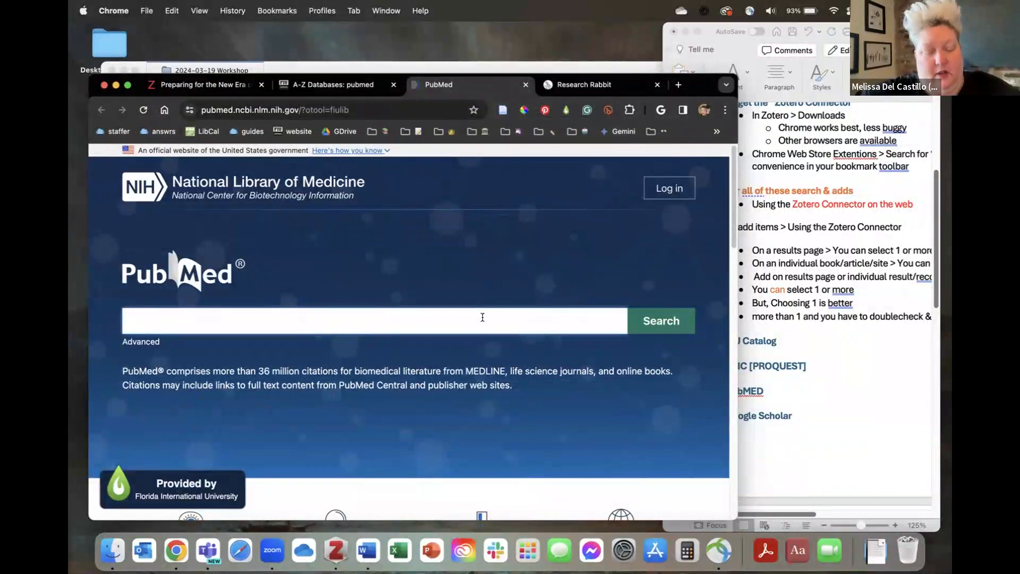
Search PubMed for generative ai.
text(generative)
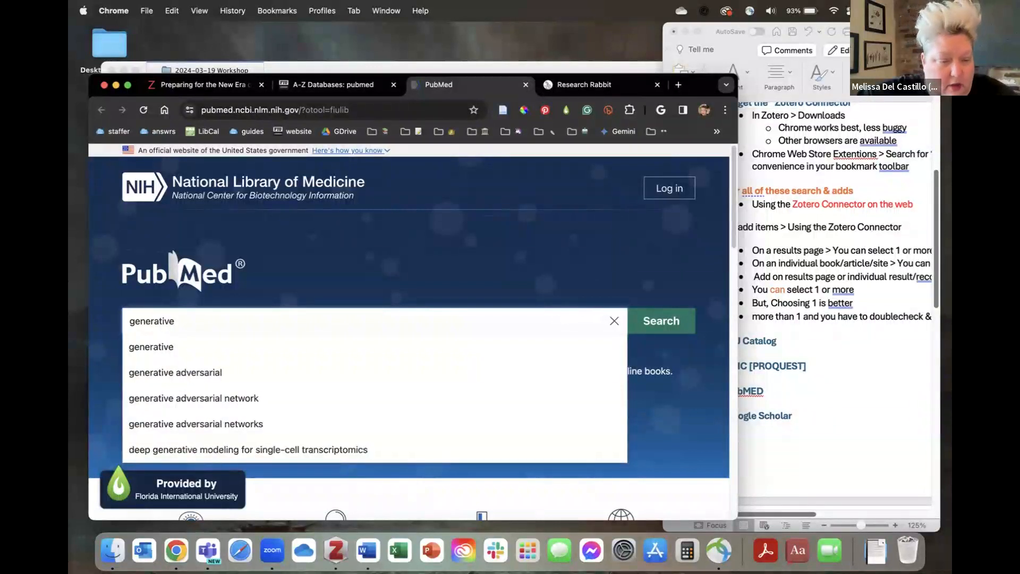
text( ai)
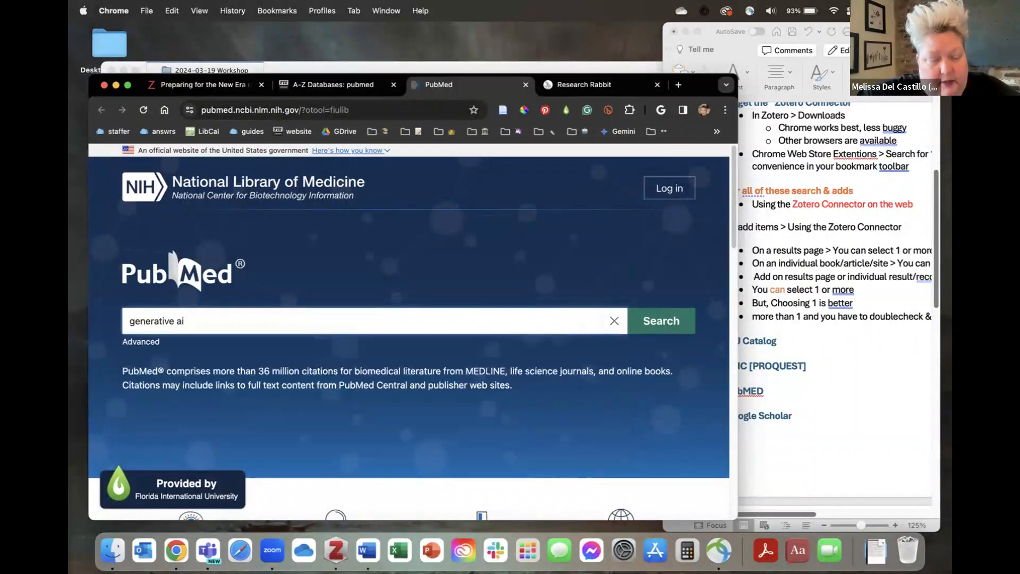
key(Return)
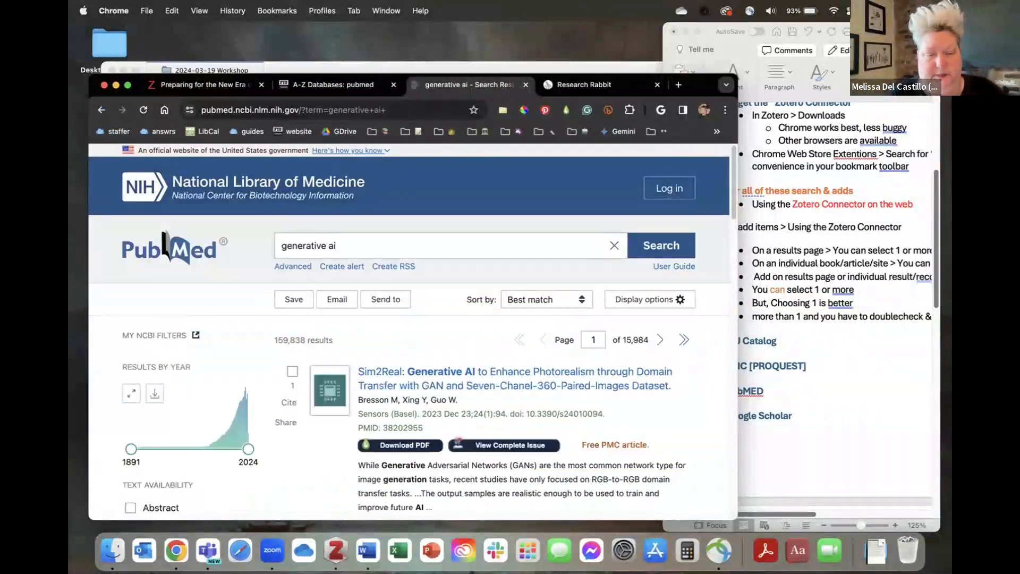
Open the article "Episodes of experience and generative intelligence" from the PubMed search results.
scroll(489, 263, down, 1)
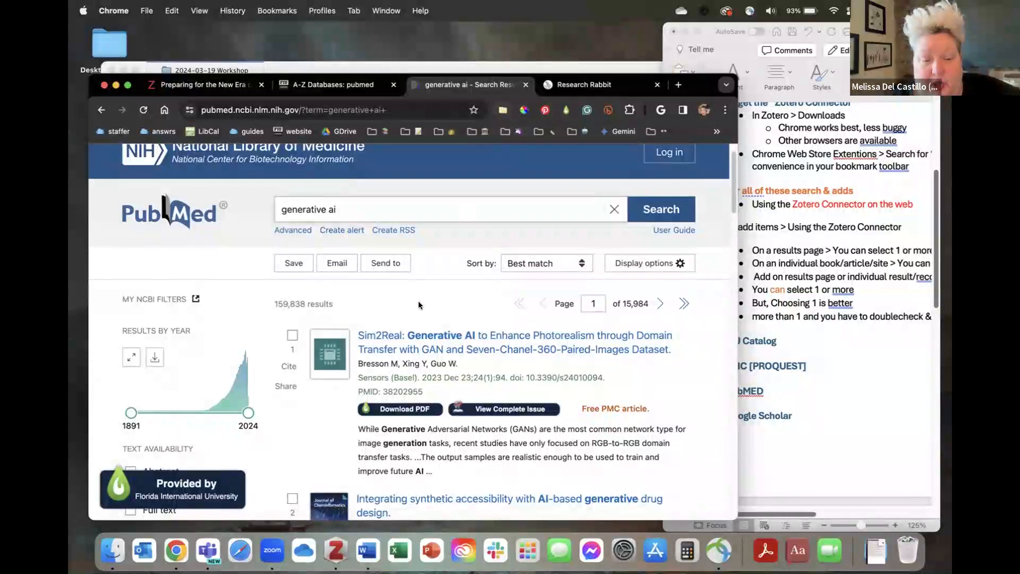
scroll(404, 303, down, 2)
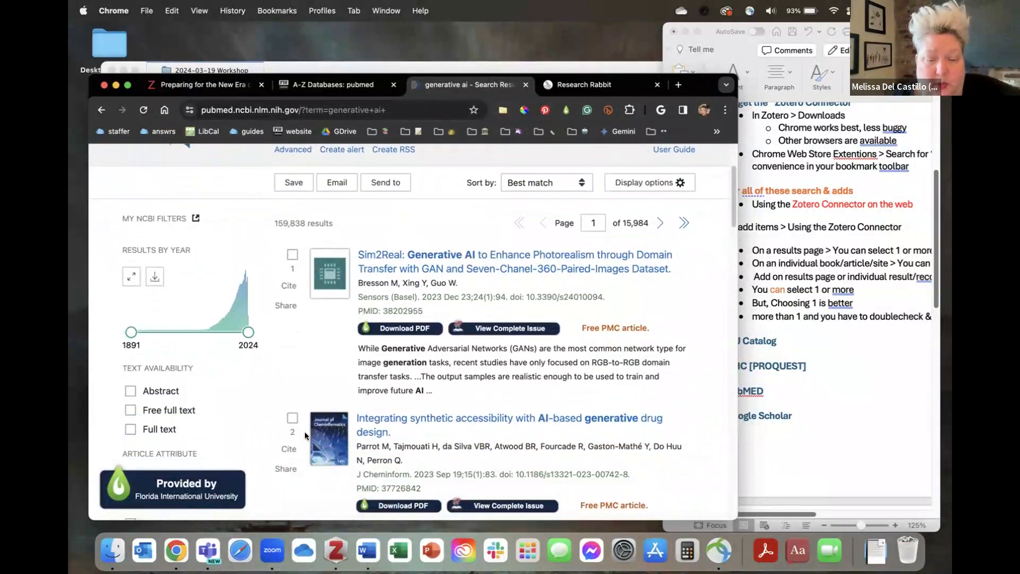
scroll(413, 371, down, 3)
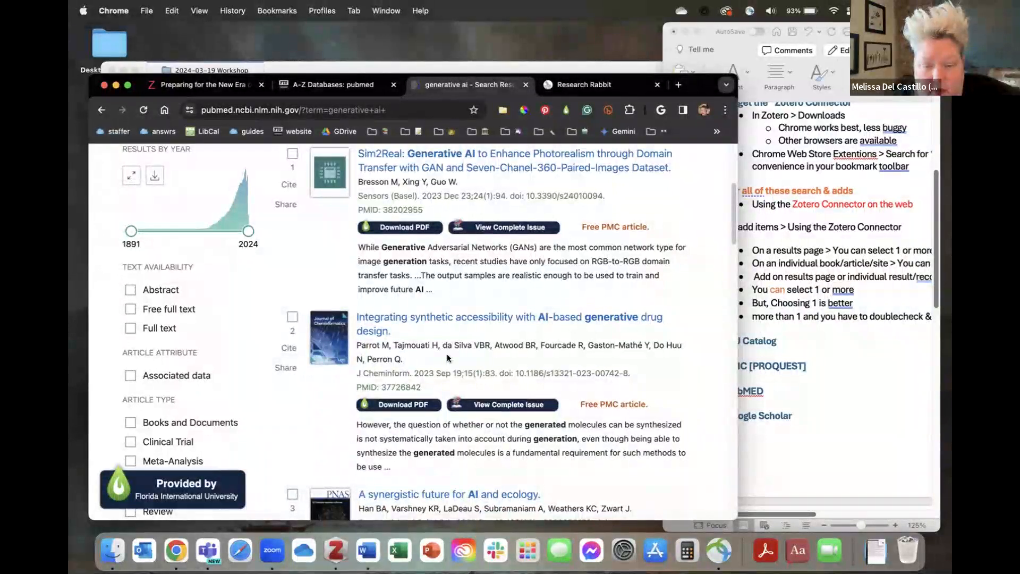
scroll(448, 358, down, 8)
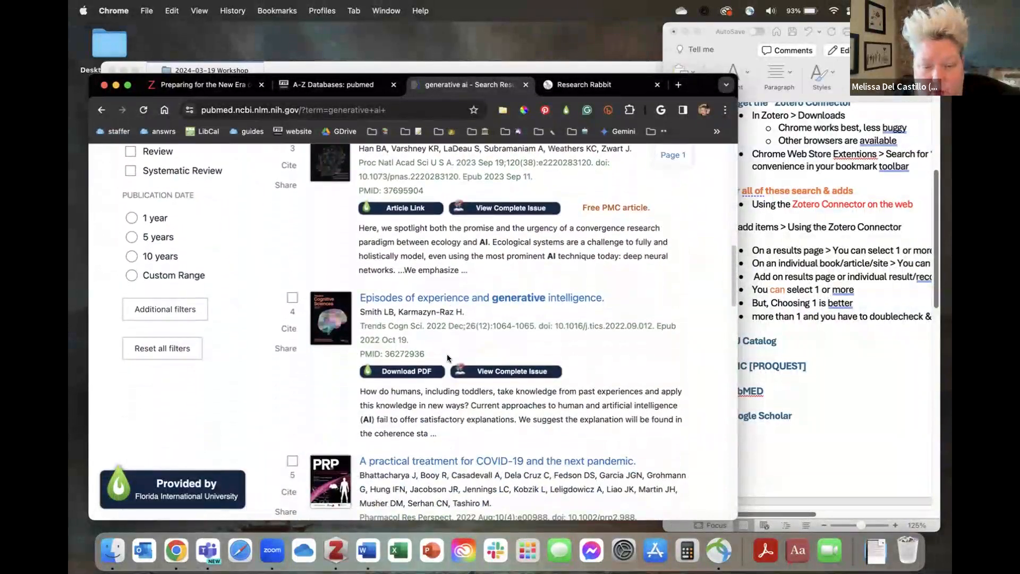
click(456, 302)
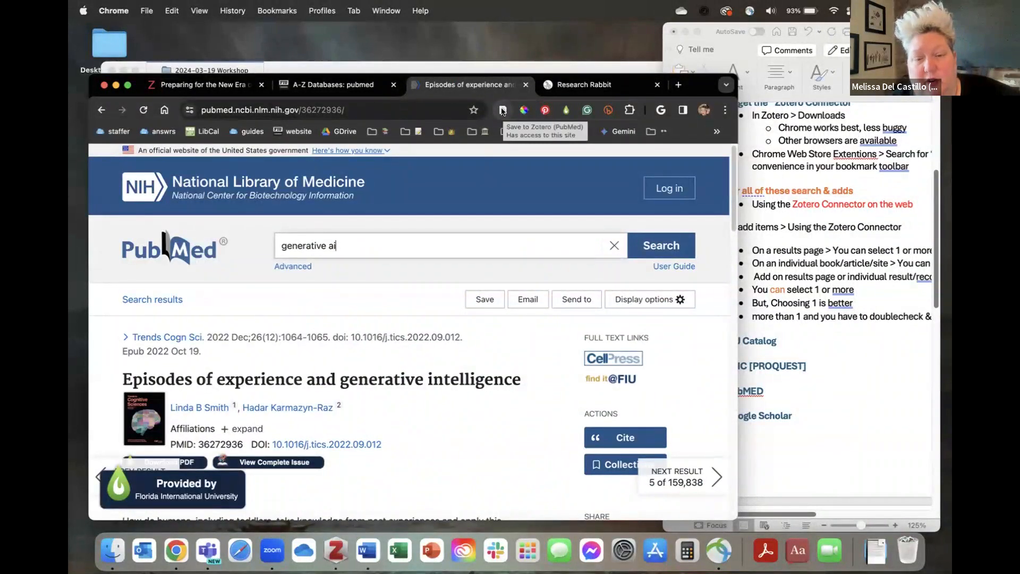
Save the article with Zotero Connector to the 2024-03-19 Workshop collection with the tag generative AI.
click(502, 110)
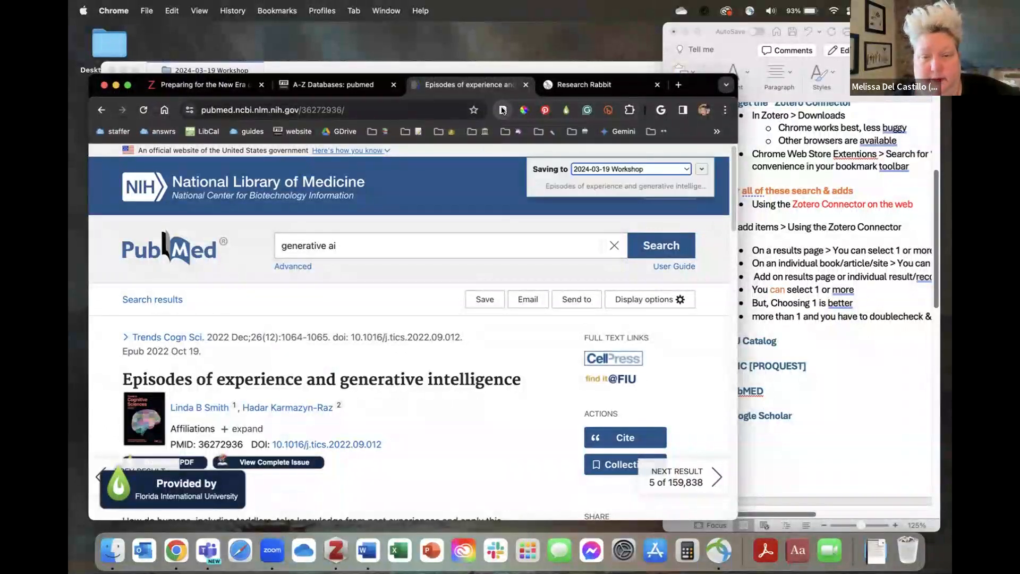
click(701, 169)
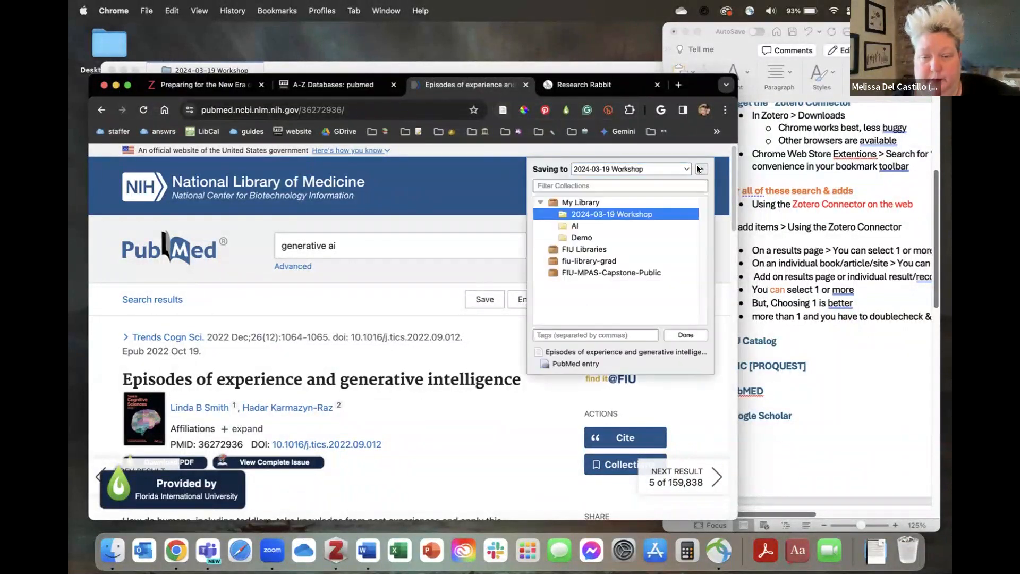
click(633, 332)
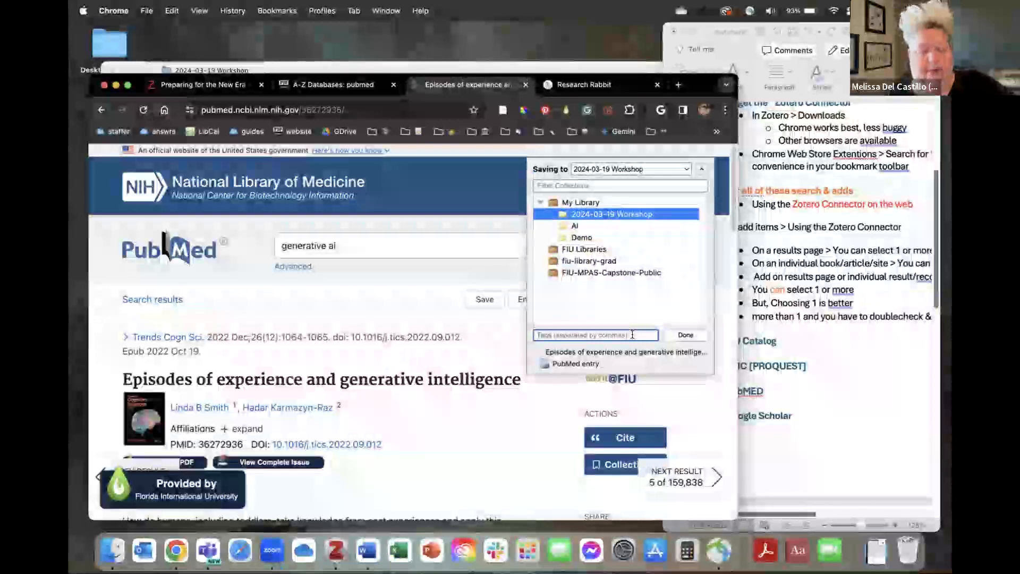
text(gener)
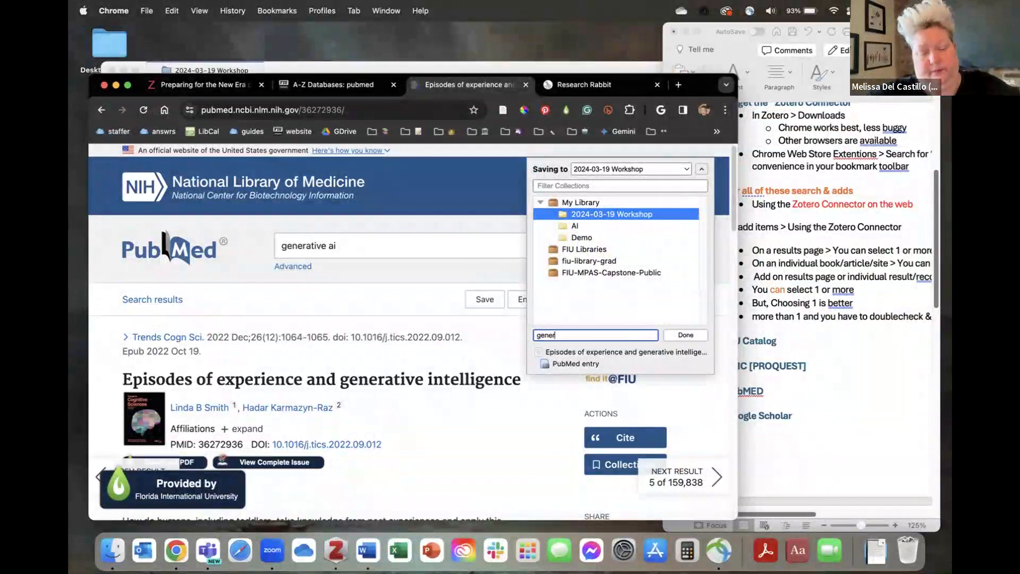
text(ative AI)
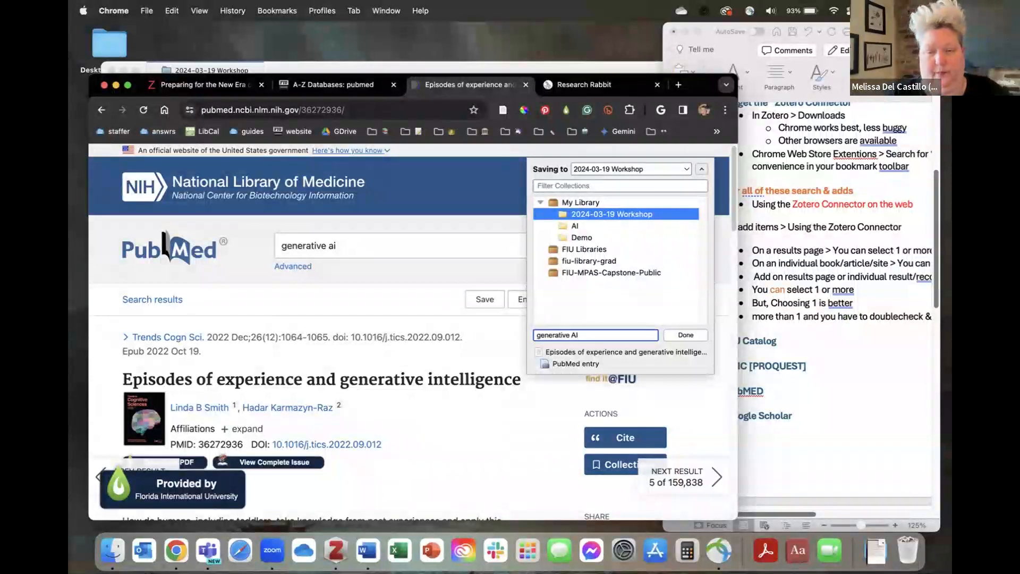
click(684, 334)
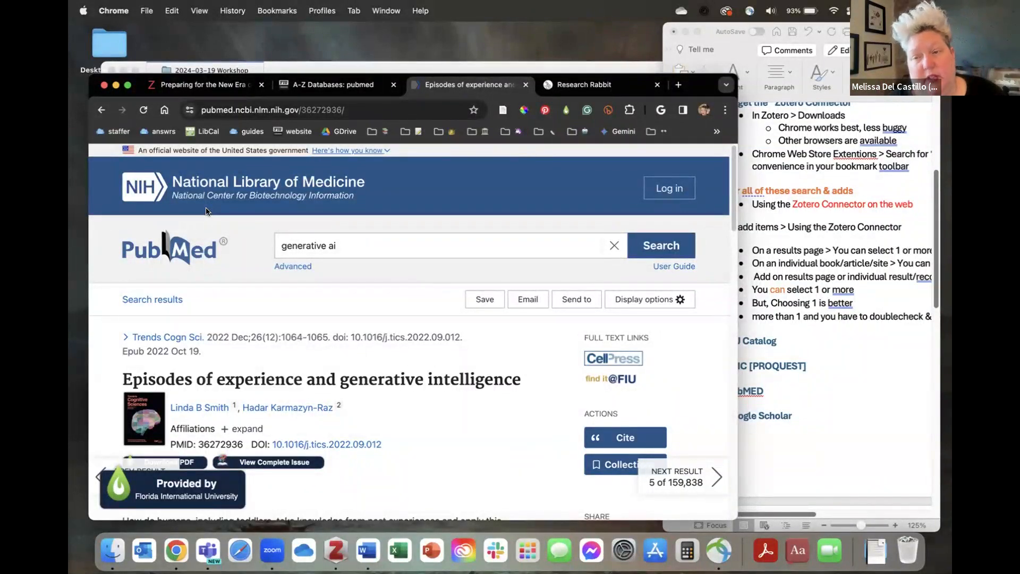
Return to the PubMed search results and open the article "Stacked generalization: an introduction to super learning".
click(151, 300)
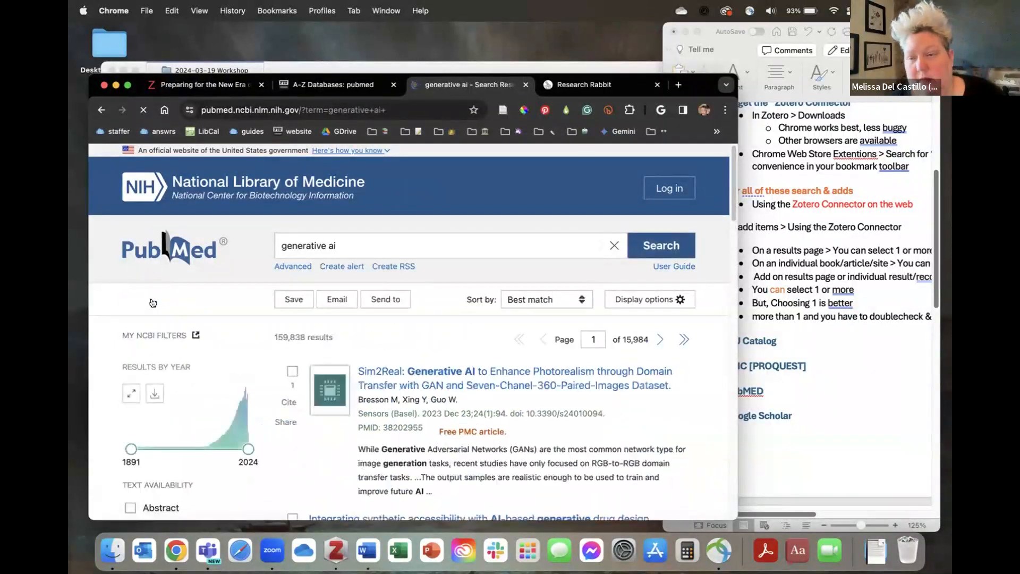
scroll(152, 302, down, 15)
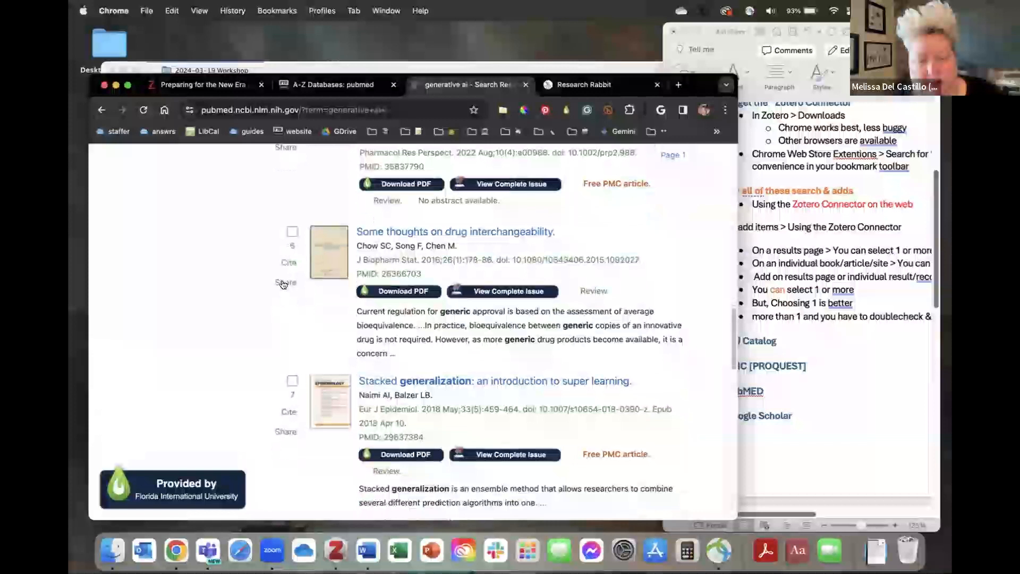
scroll(283, 284, down, 2)
click(453, 337)
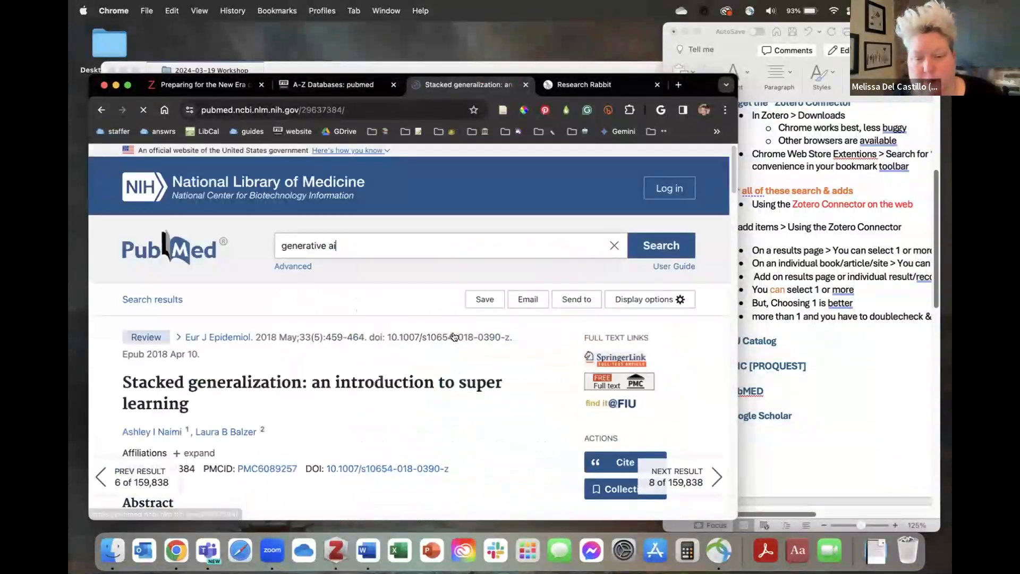
Save the stacked generalization article with Zotero Connector to the 2024-03-19 Workshop collection without adding tags.
click(503, 110)
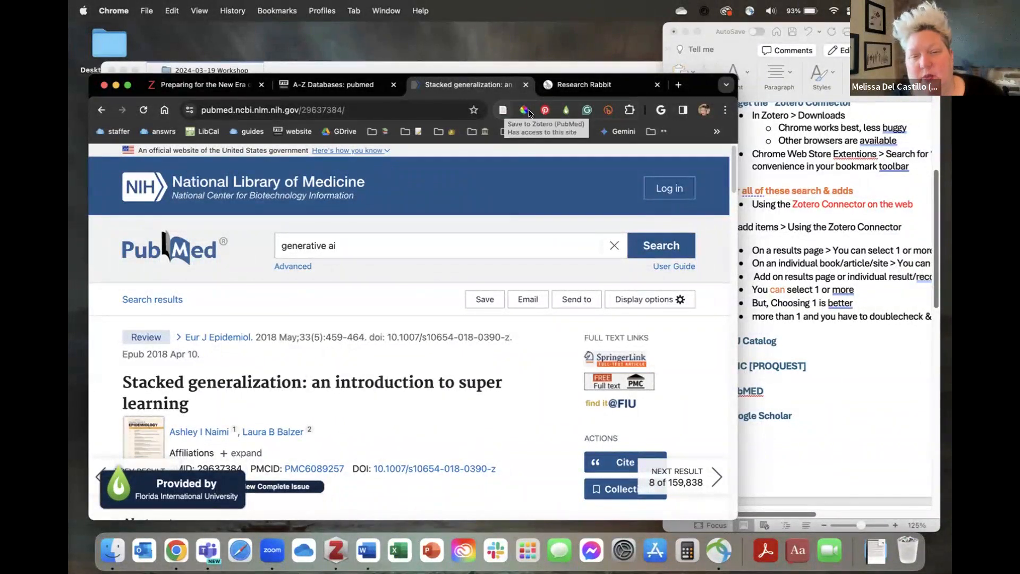
mouse_move(504, 115)
mouse_down()
mouse_move(524, 110)
mouse_move(488, 107)
mouse_move(503, 109)
mouse_up()
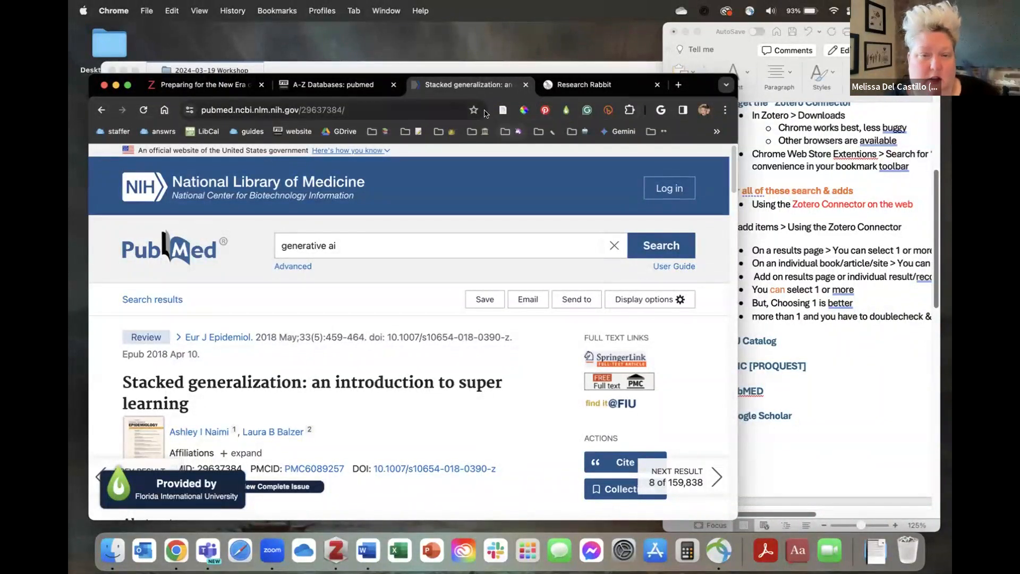
click(503, 110)
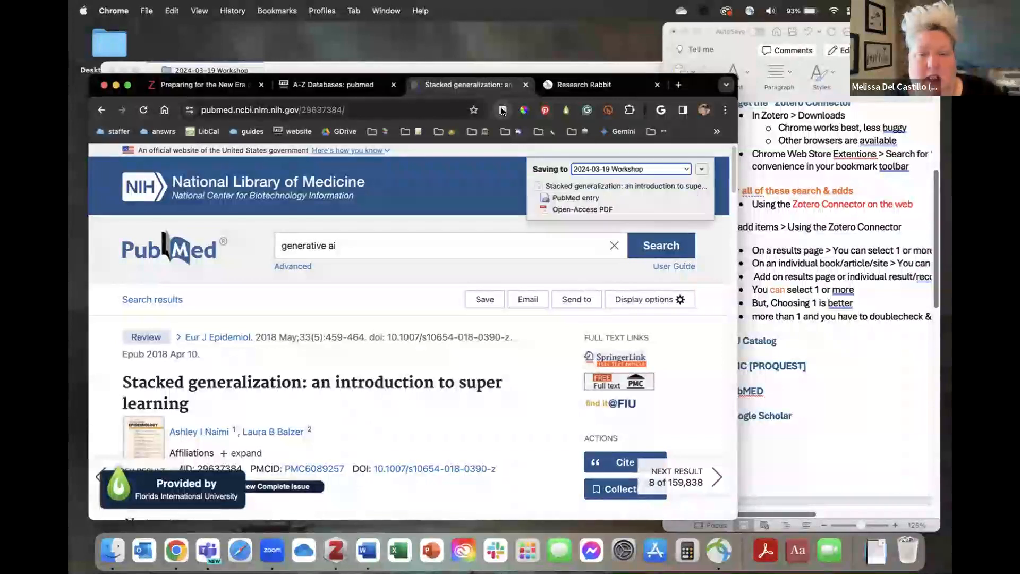
click(701, 169)
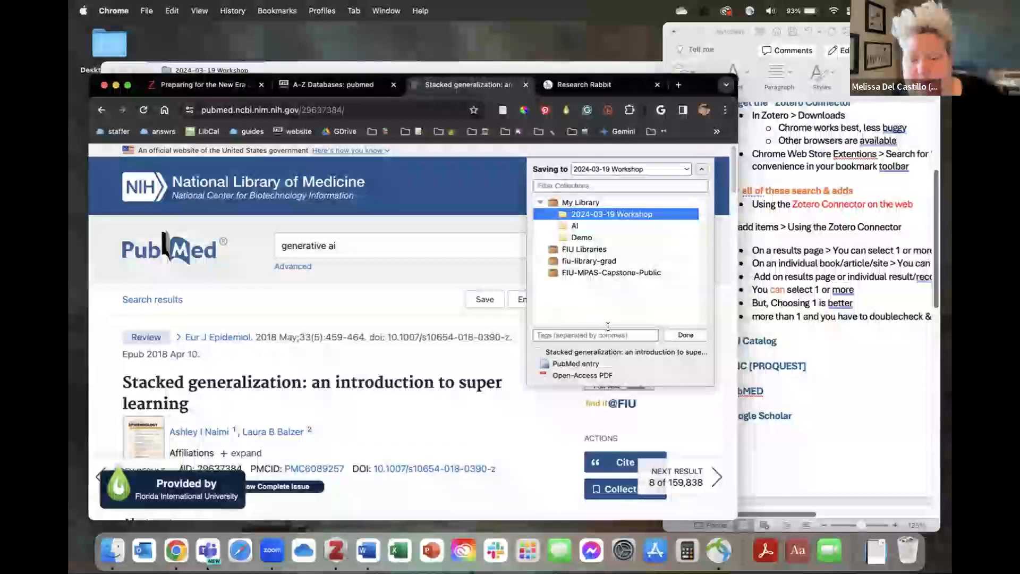
click(686, 335)
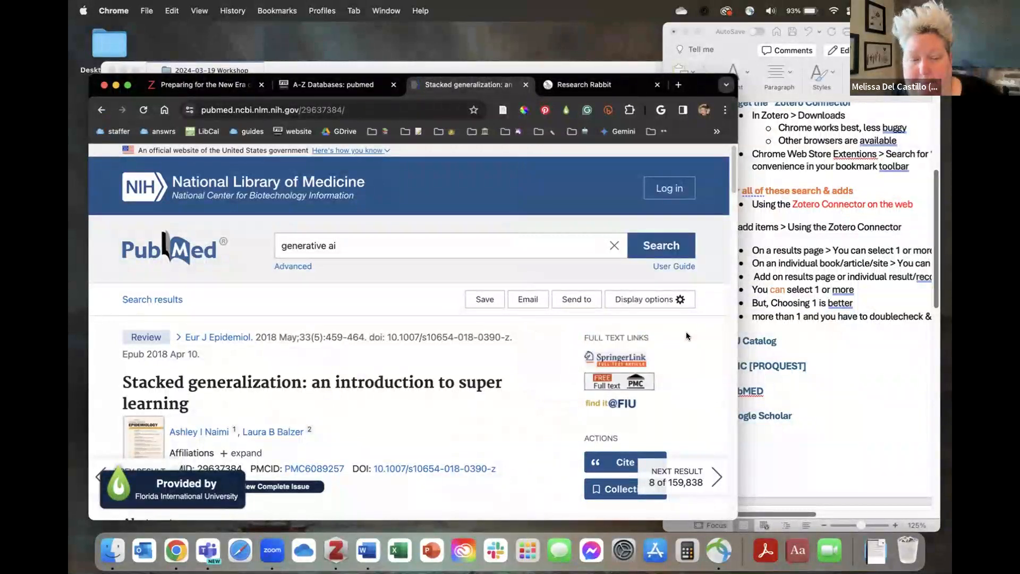
Close the PubMed article page, and open Google Scholar through a web search for google scholar.
scroll(473, 353, down, 3)
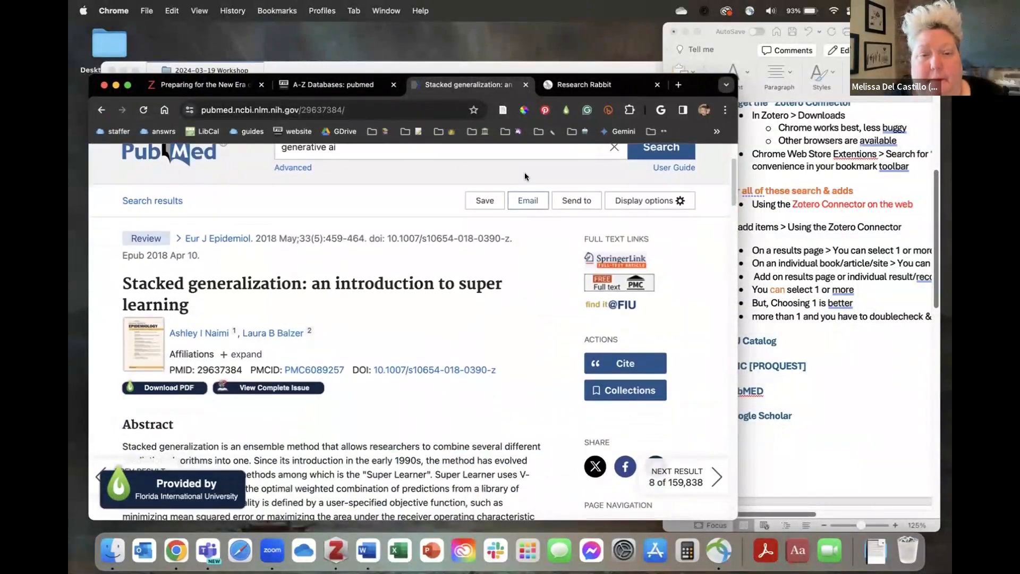
click(525, 85)
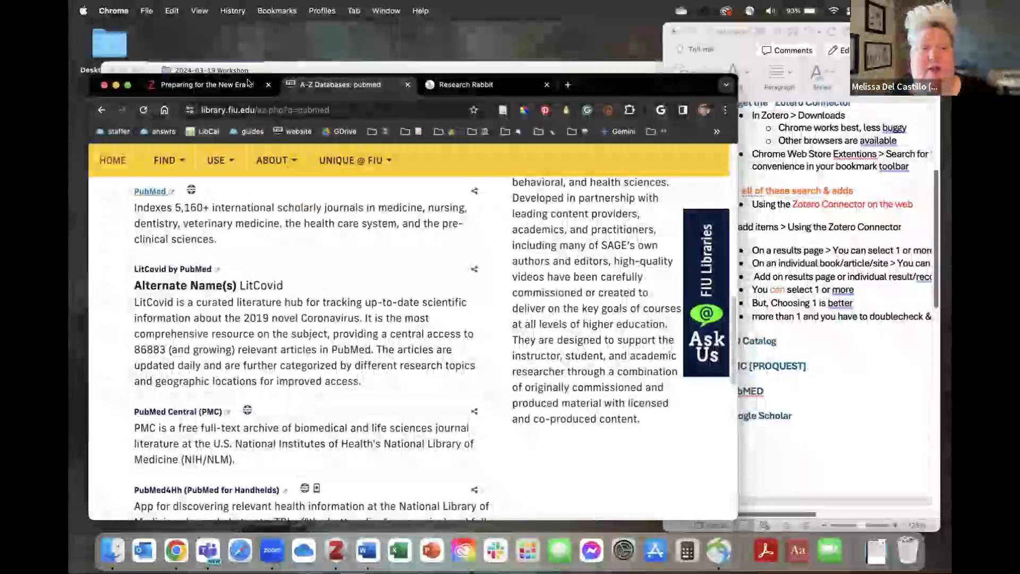
click(252, 110)
text(google)
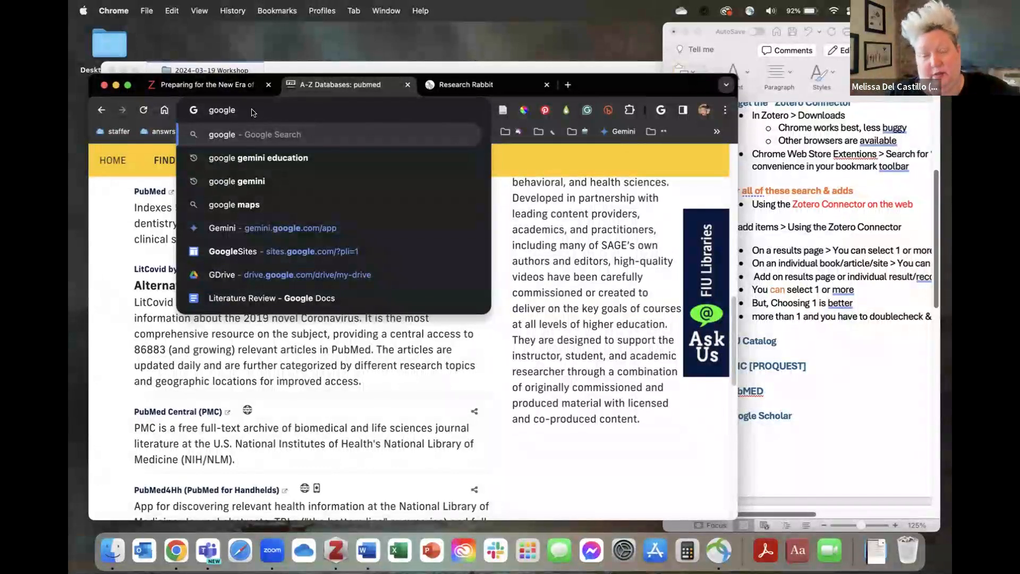
text(s)
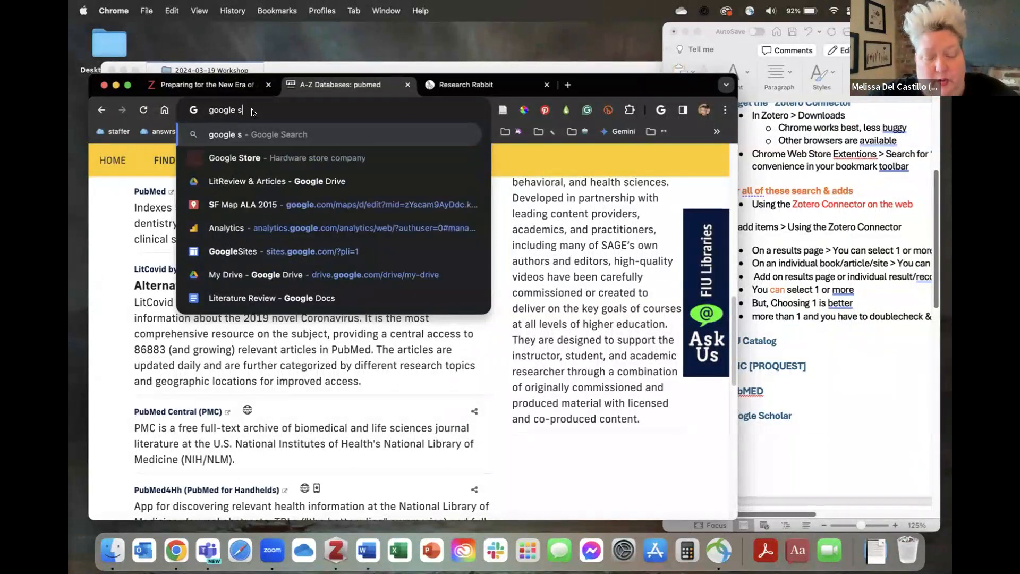
text(cholar)
key(Return)
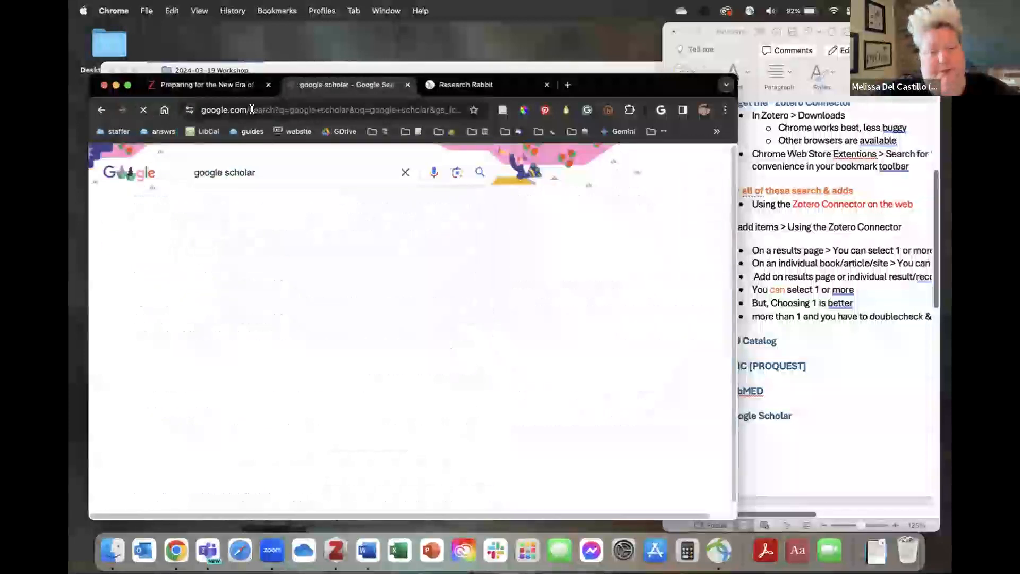
click(134, 328)
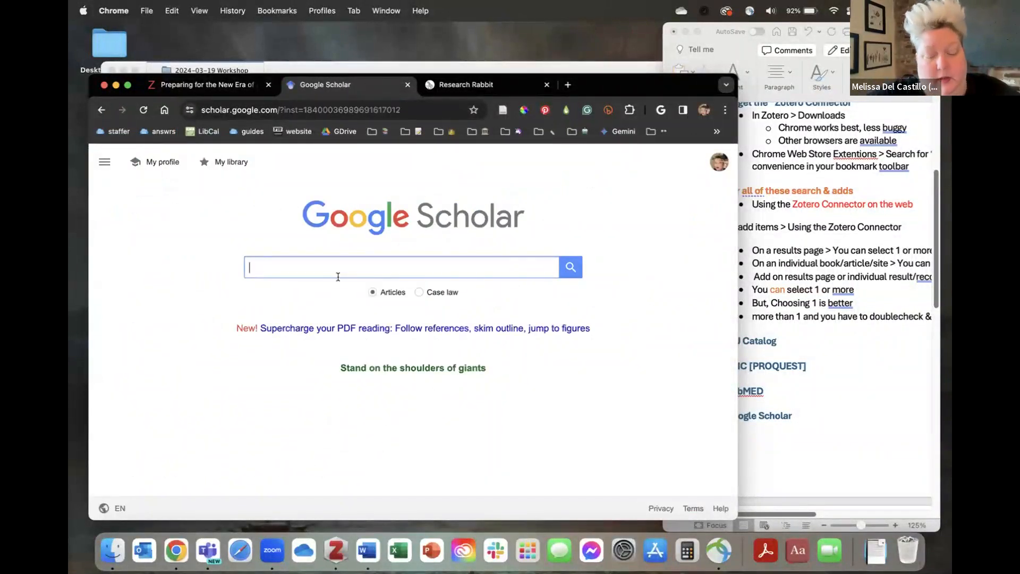
Search Google Scholar for chatgpt and open the result "Role of chat gpt in public health".
text(chatgpt)
key(Return)
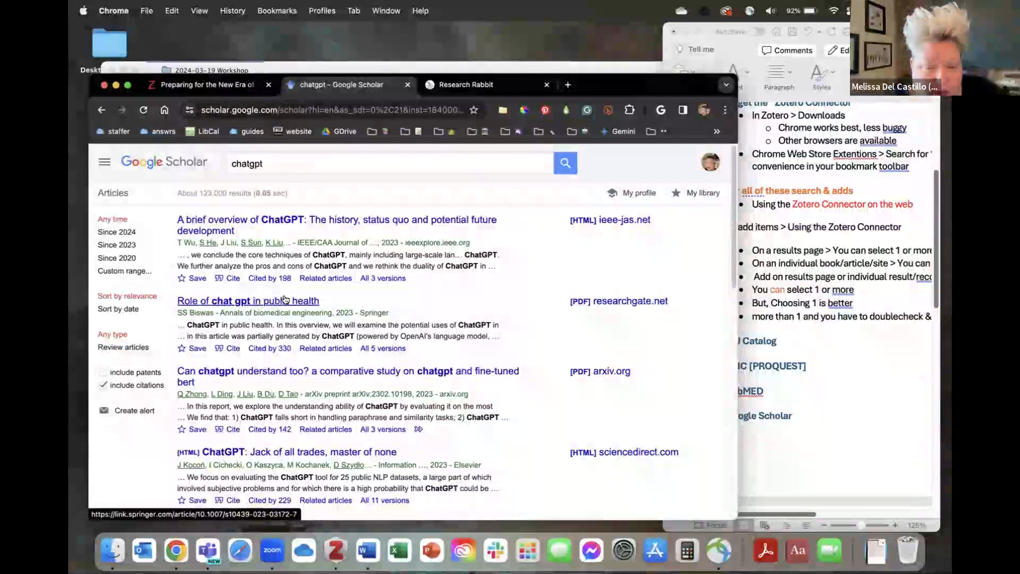
click(285, 300)
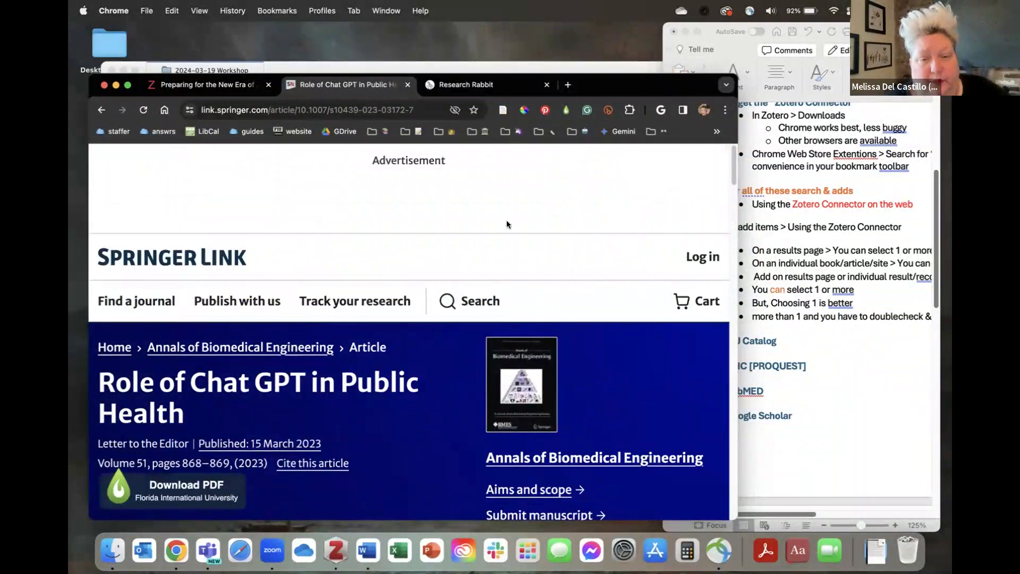
Save the Springer article to the 2024-03-19 Workshop collection without tags, and return to the Zotero web library to check the collection.
click(502, 111)
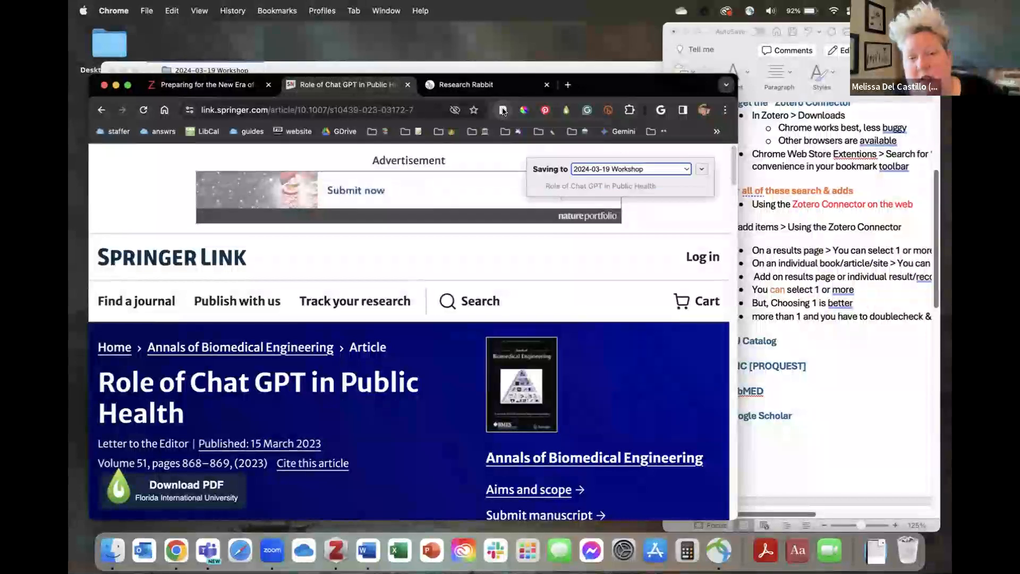
click(701, 169)
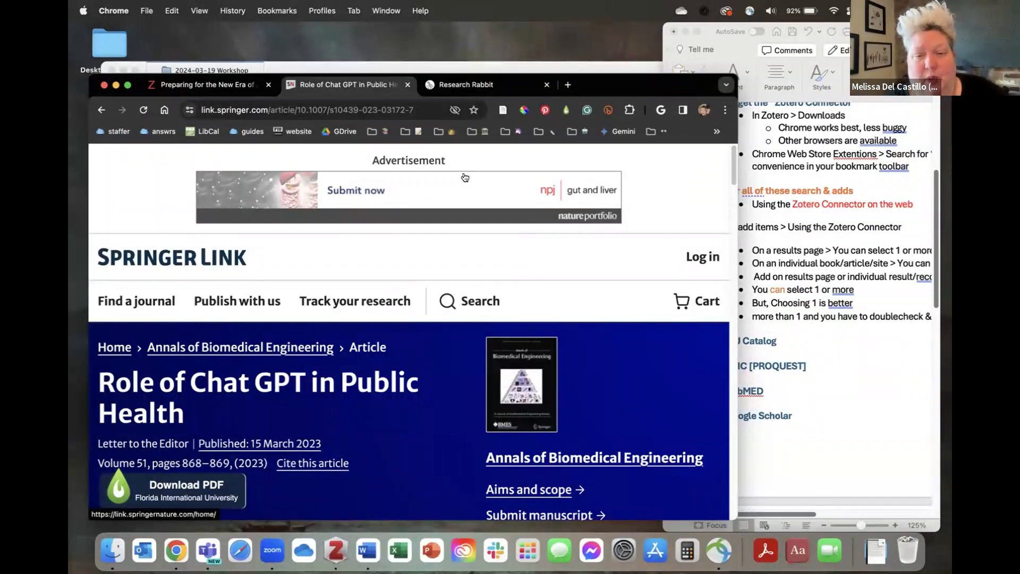
click(502, 110)
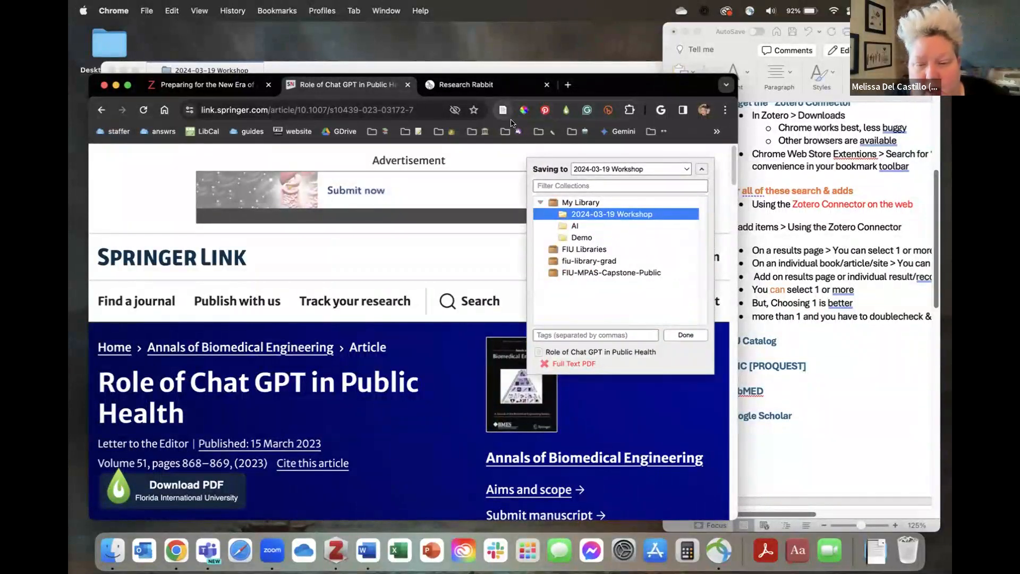
click(685, 335)
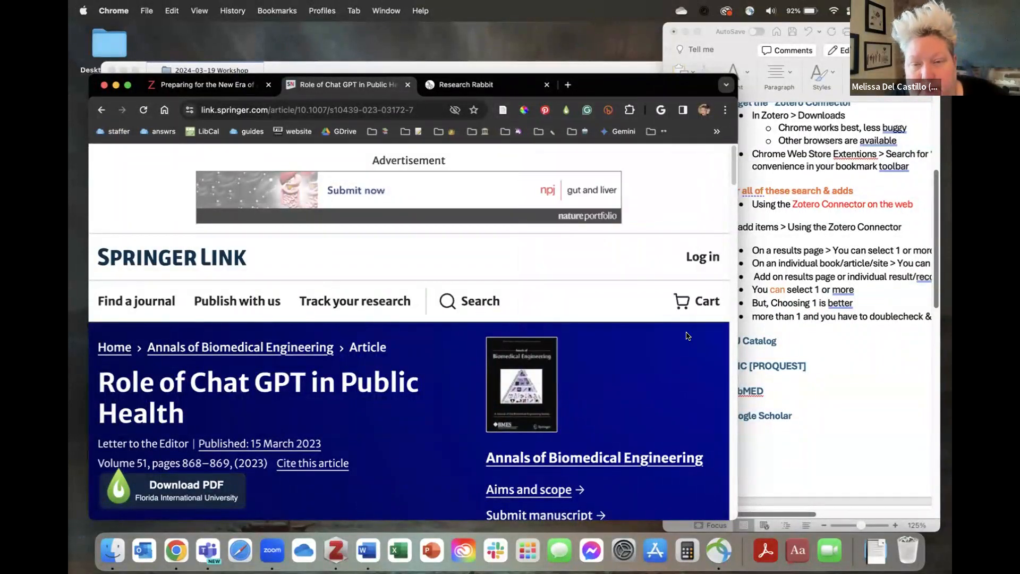
click(192, 86)
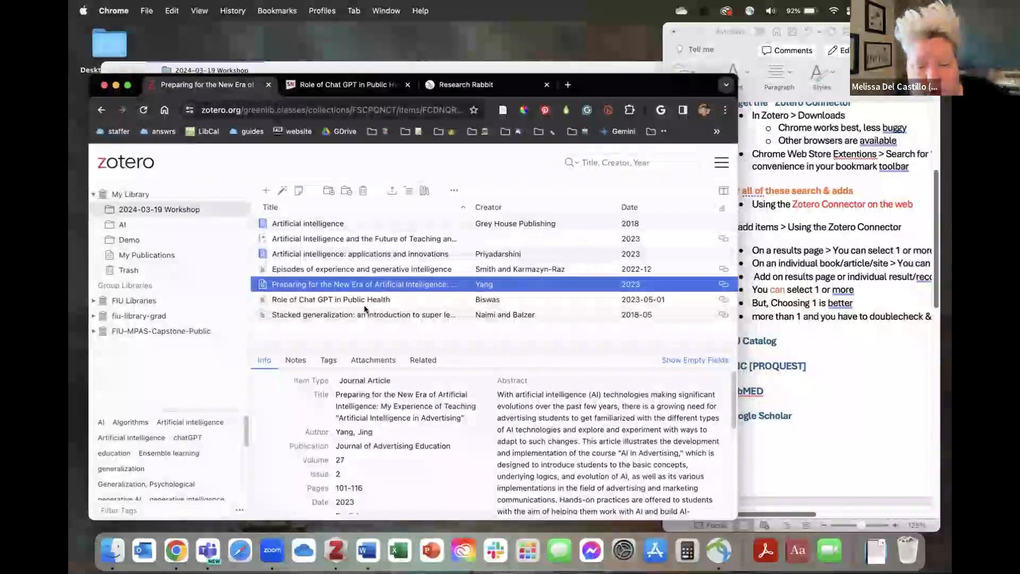
Review the details of the 2018 Artificial intelligence book and the Episodes of experience article, opening the article's title and abstract for editing.
click(314, 226)
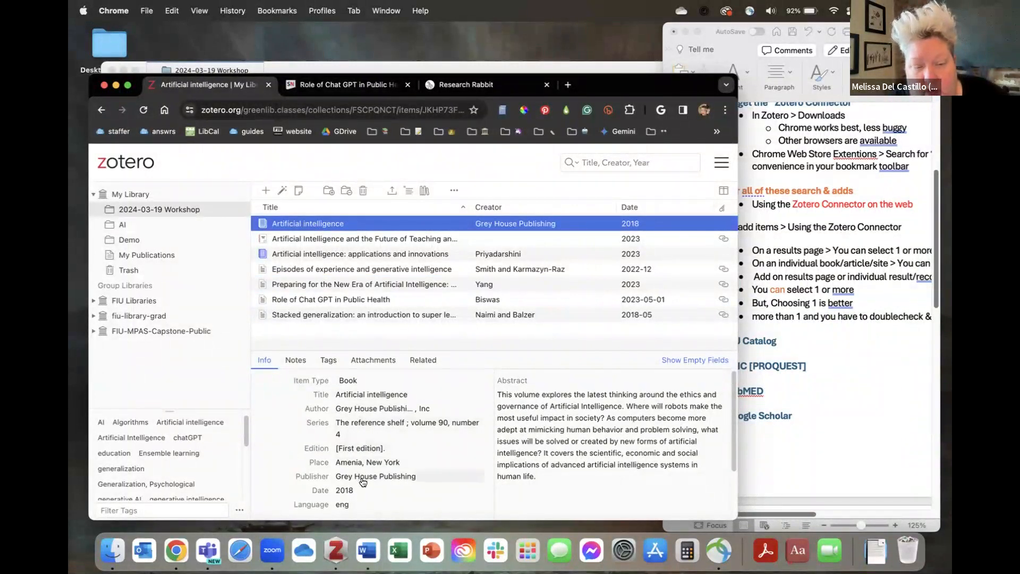
scroll(363, 482, down, 2)
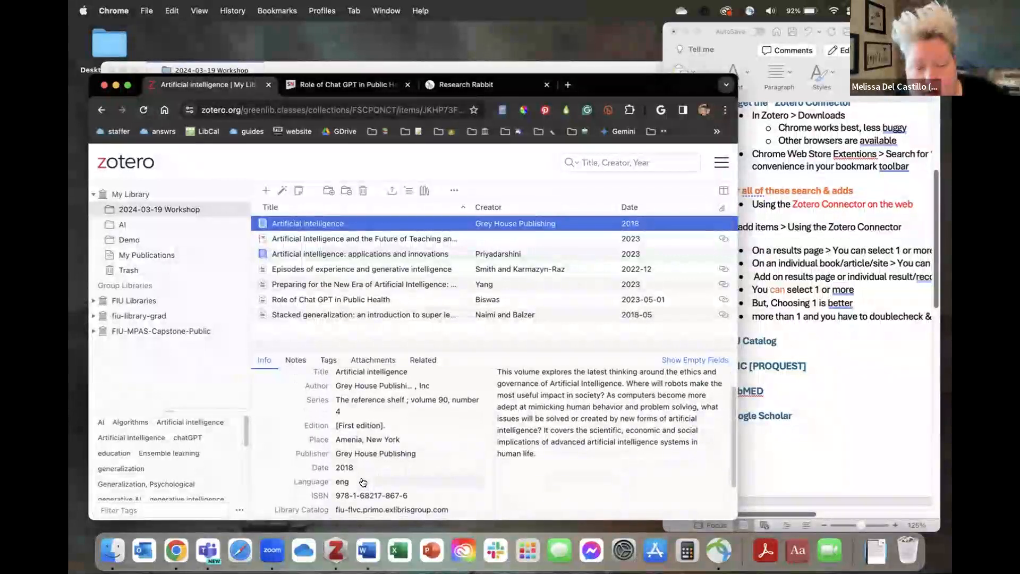
click(382, 268)
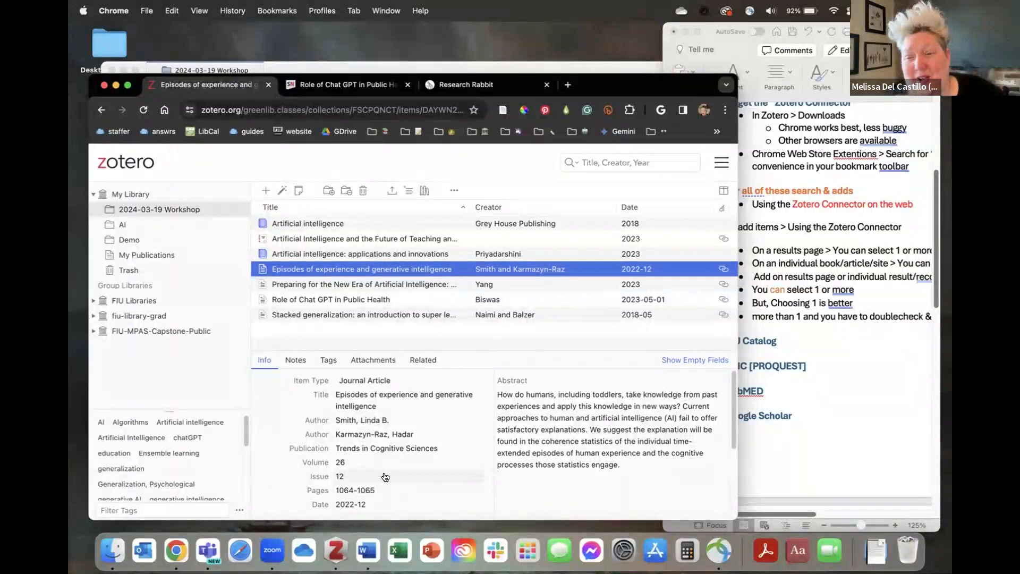
click(359, 400)
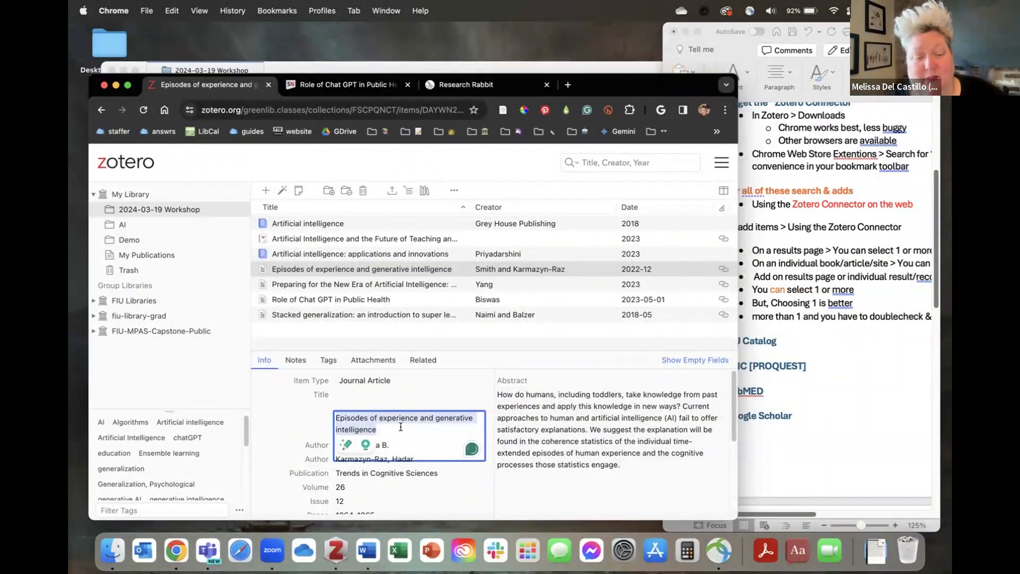
click(589, 430)
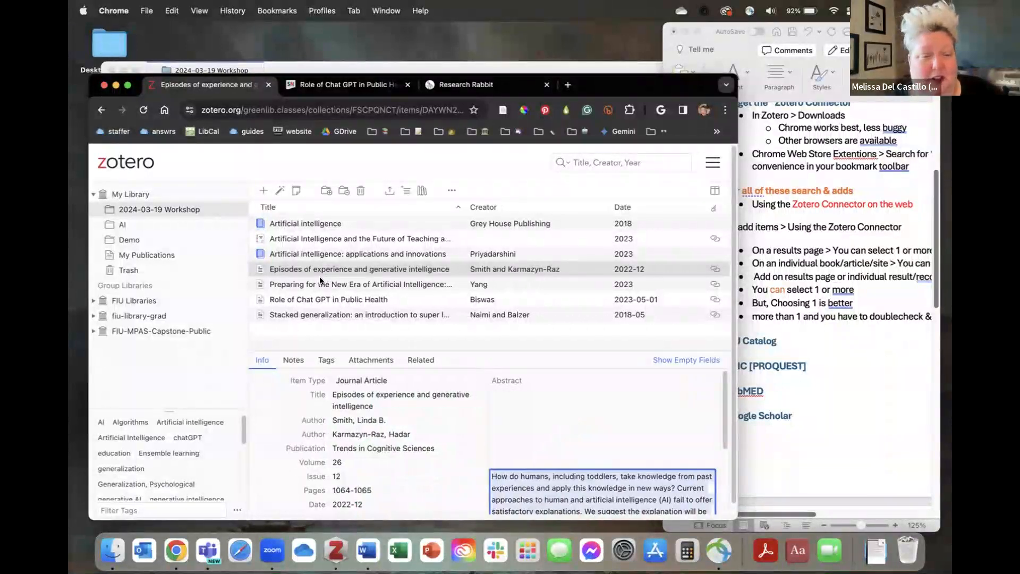
Compare the details of the Preparing for the New Era article, the applications and innovations book, and the Future of Teaching report.
click(320, 280)
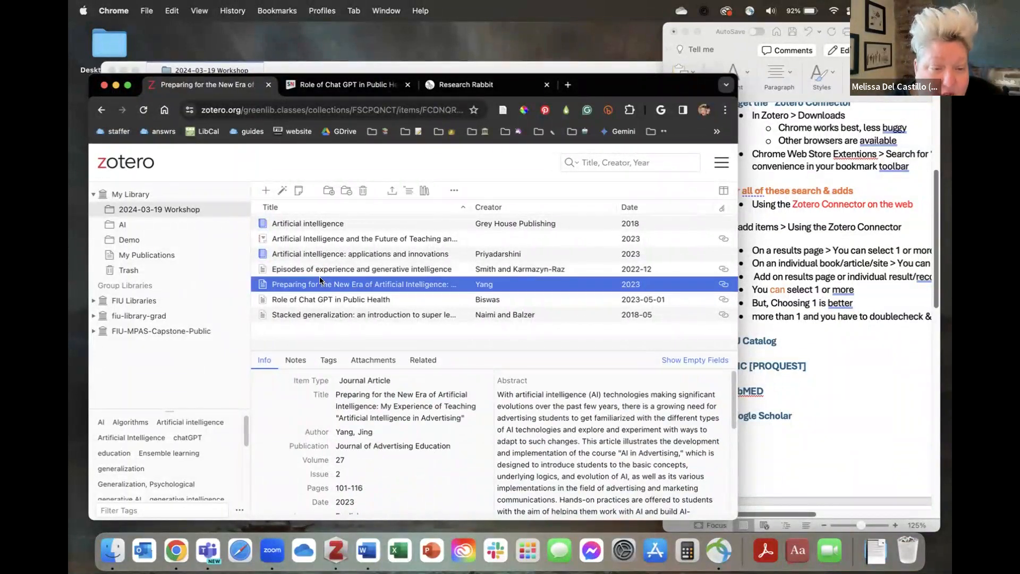
click(260, 254)
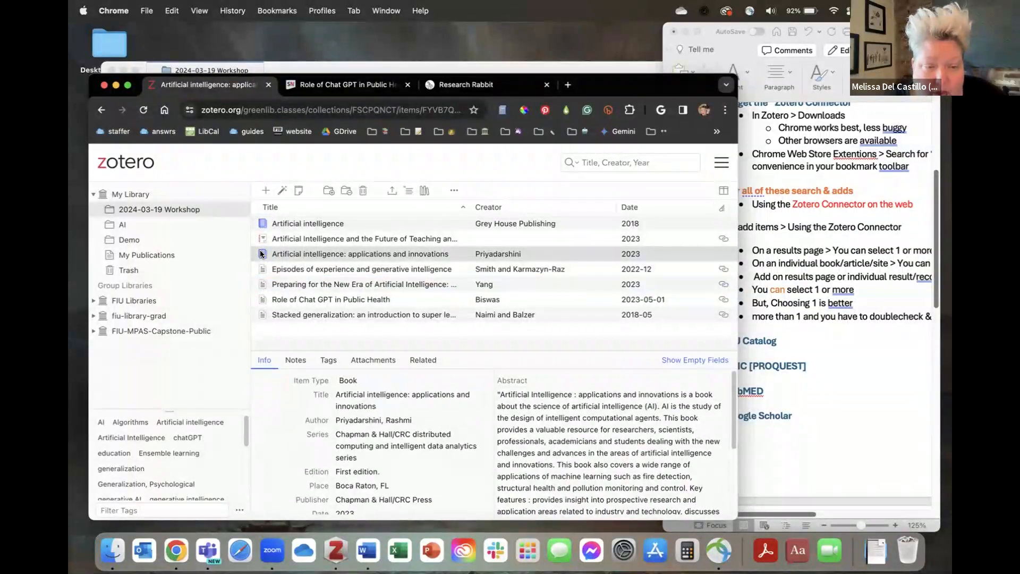
click(296, 237)
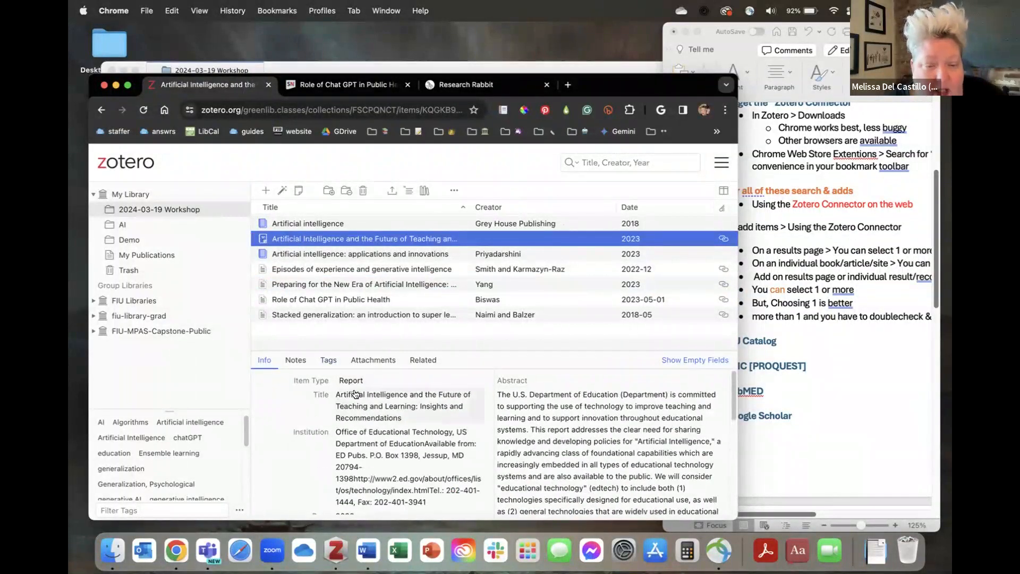
scroll(573, 460, down, 1)
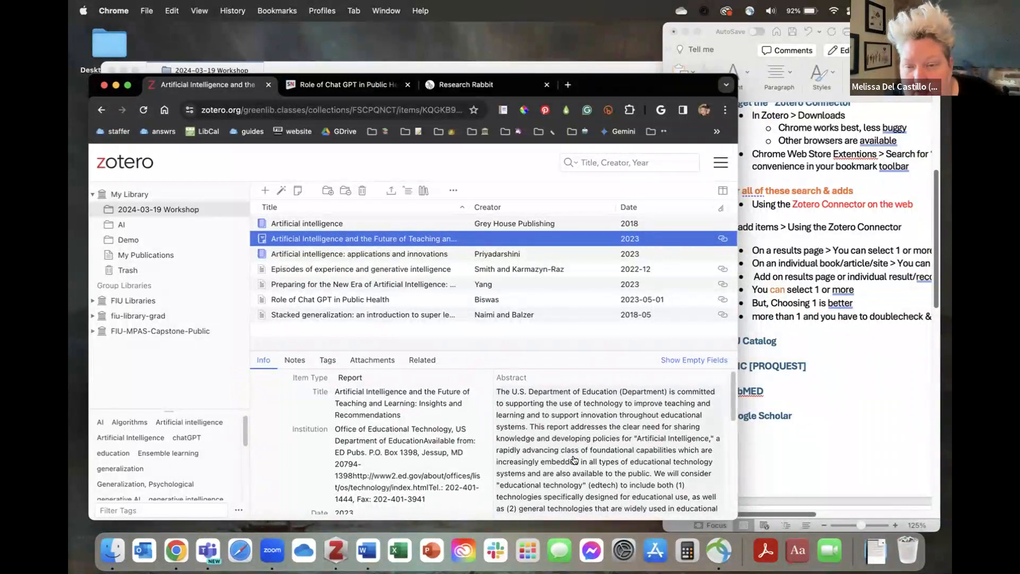
Return to the chatgpt results in Google Scholar, open "Chatgpt and open-ai models: A preliminary review", and allow all cookies.
click(364, 86)
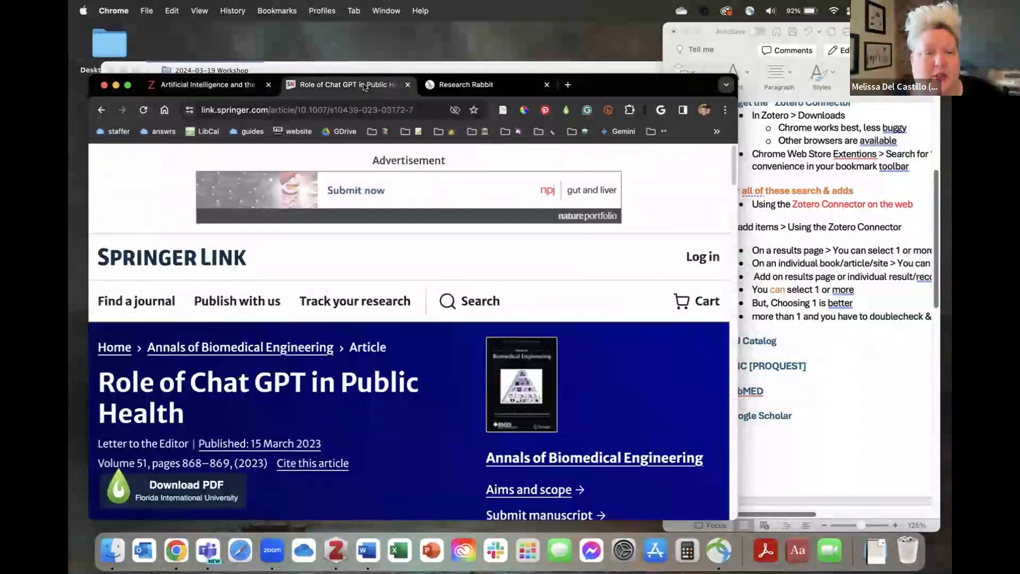
click(101, 109)
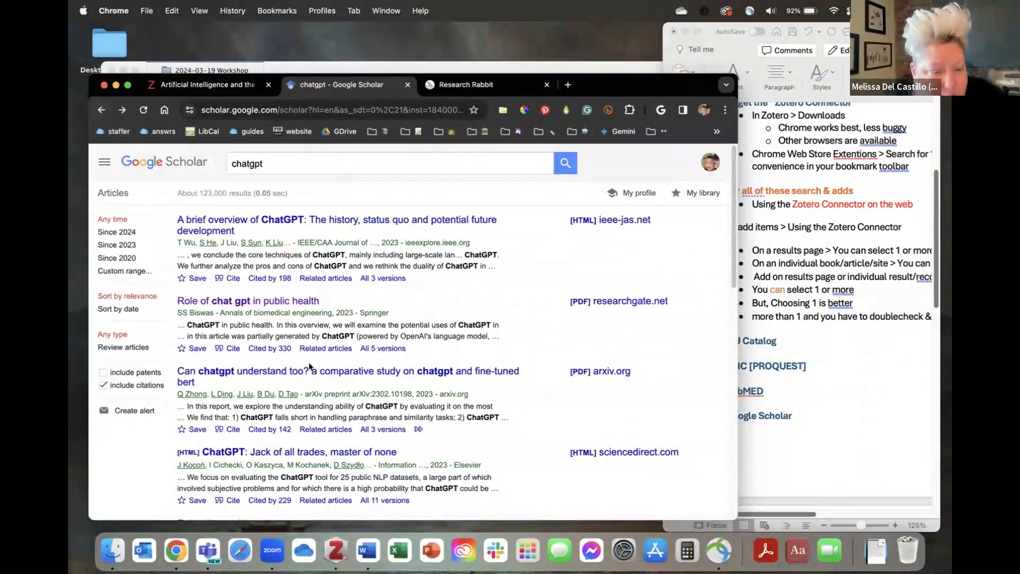
scroll(309, 366, down, 12)
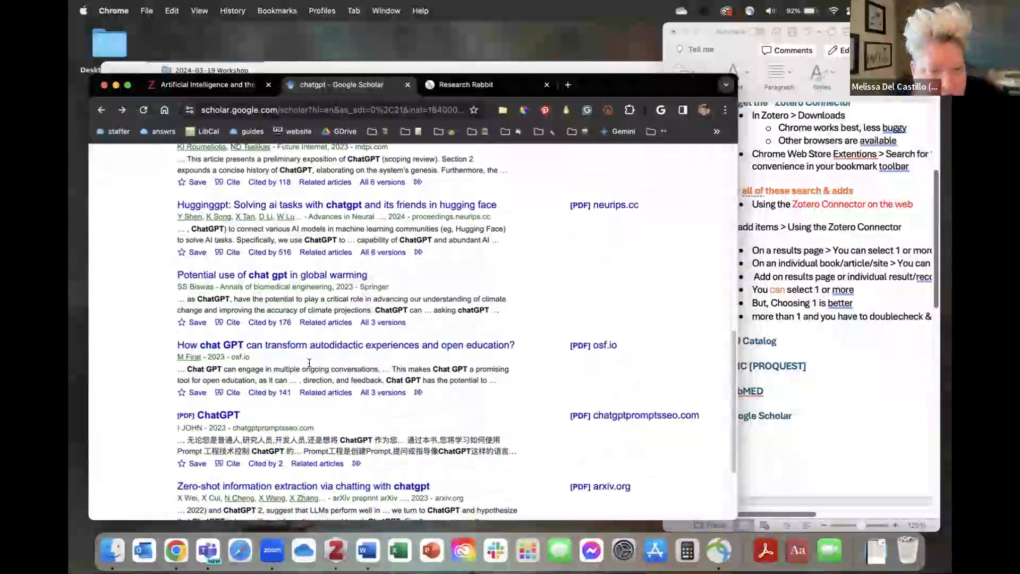
scroll(310, 363, up, 3)
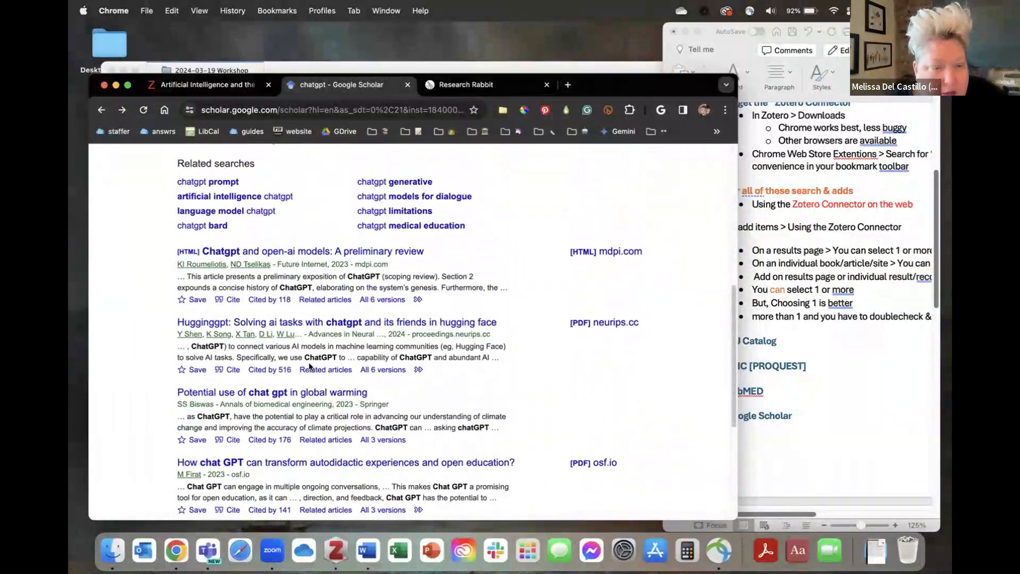
click(305, 251)
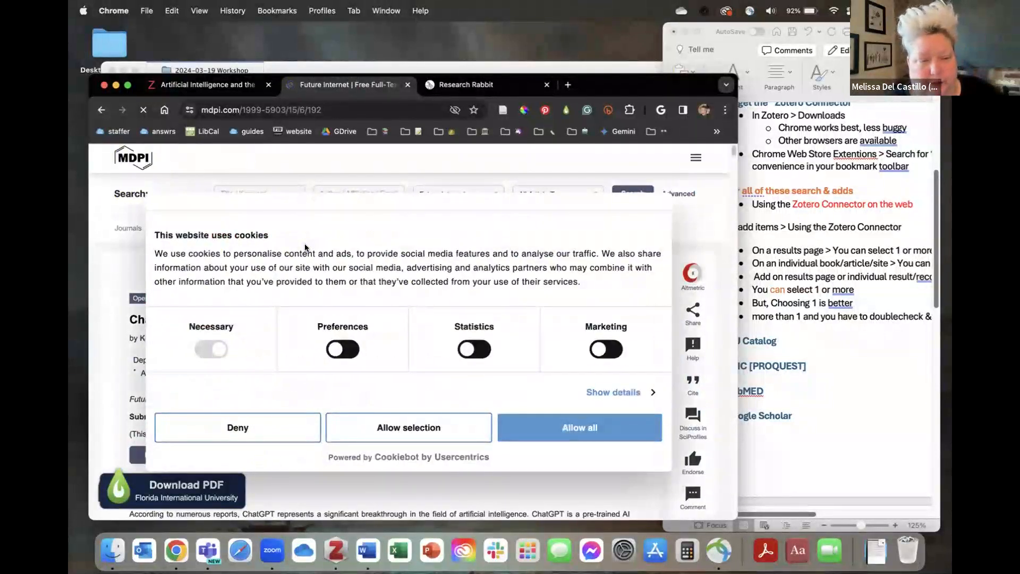
click(540, 428)
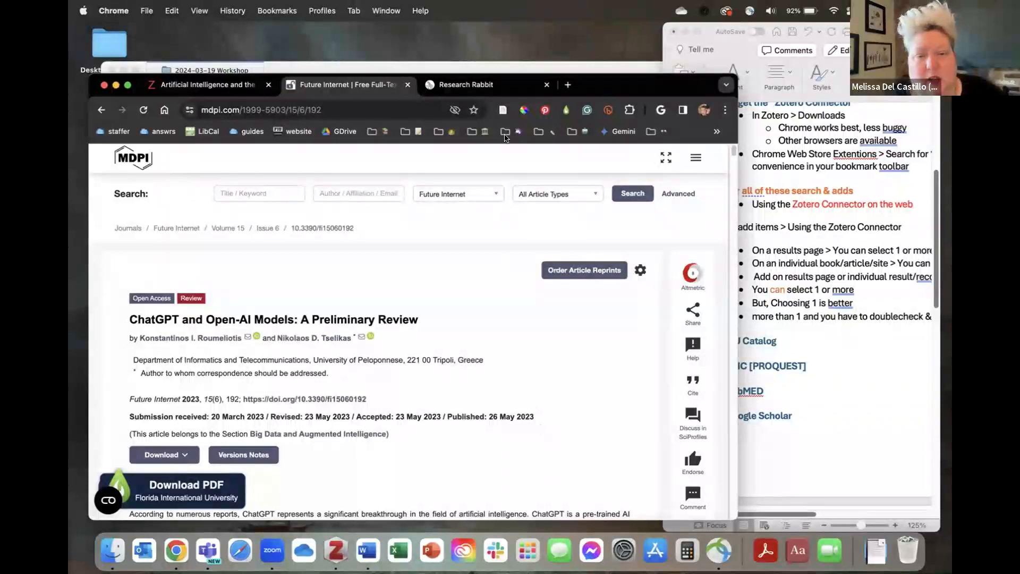
Save the MDPI article to the 2024-03-19 Workshop collection without tags, and check the collection in the Zotero web library.
click(503, 111)
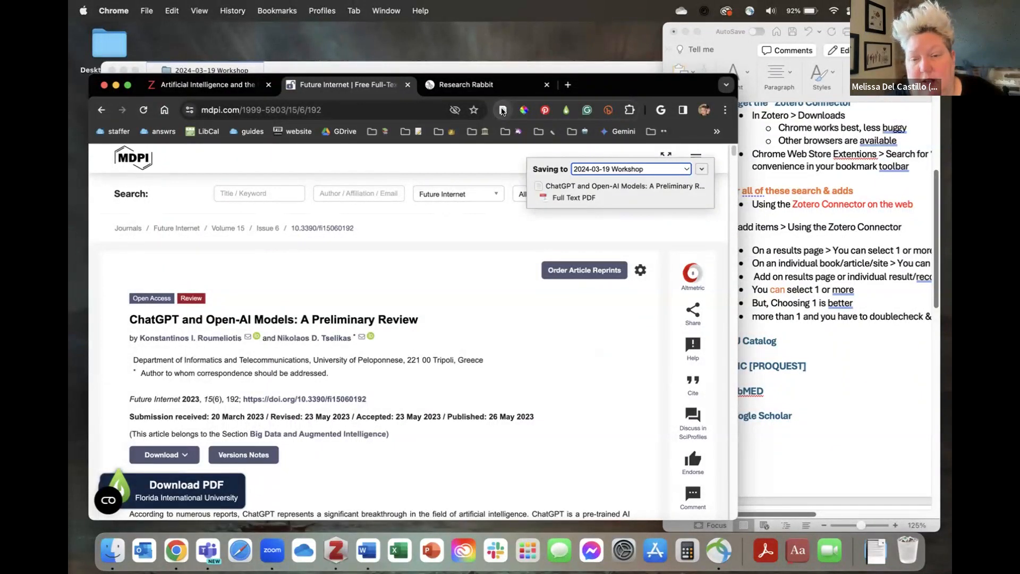
click(702, 169)
click(694, 335)
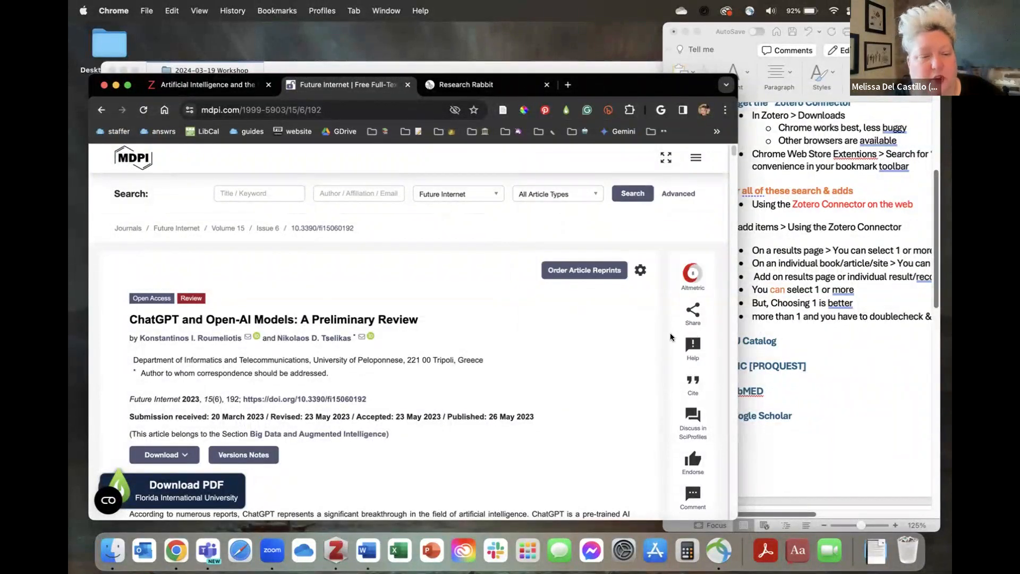
click(210, 87)
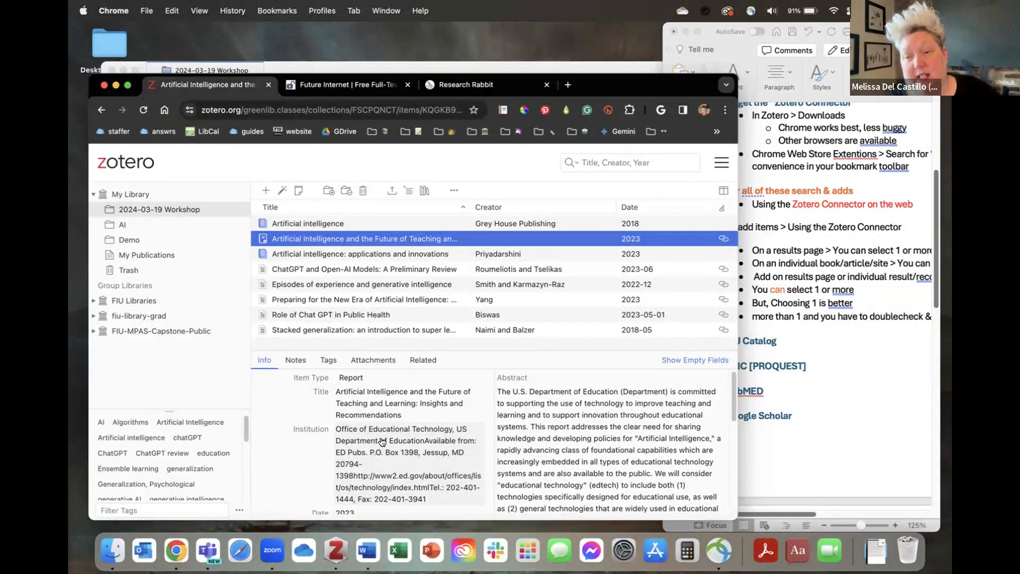
Replace the MDPI article page with a web search for new york times and open the newspaper's website.
click(363, 82)
click(320, 109)
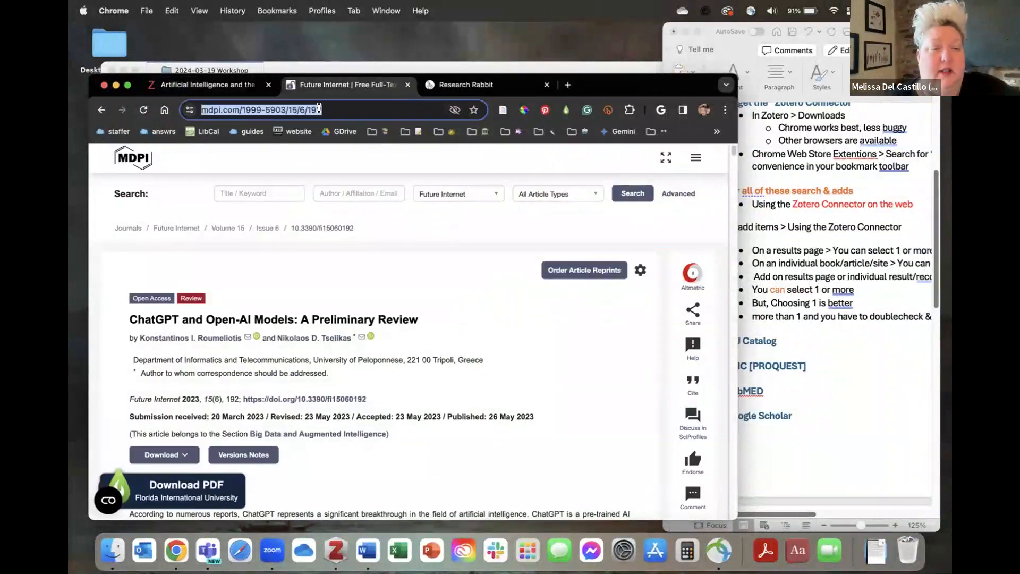
text(new)
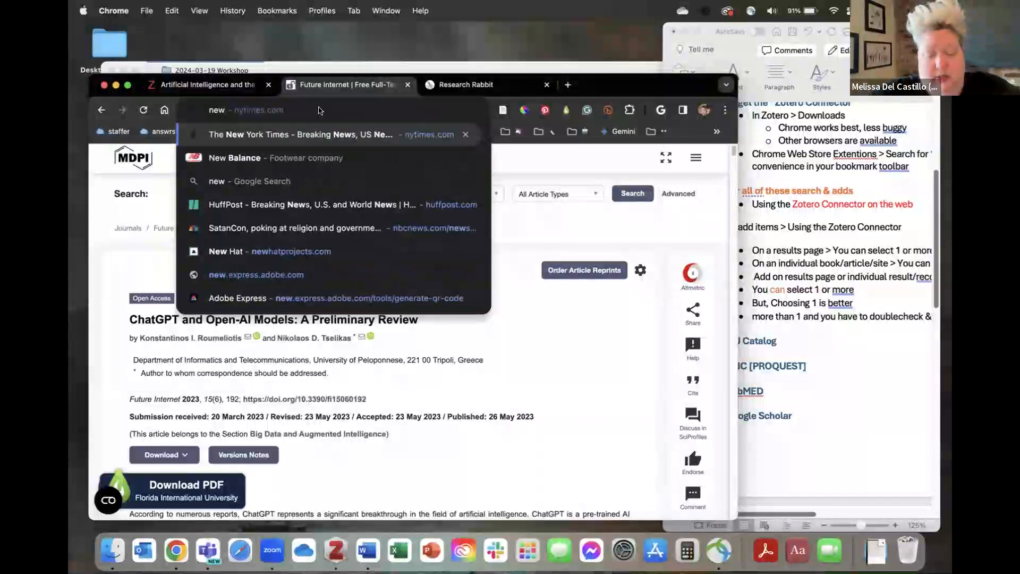
text( york)
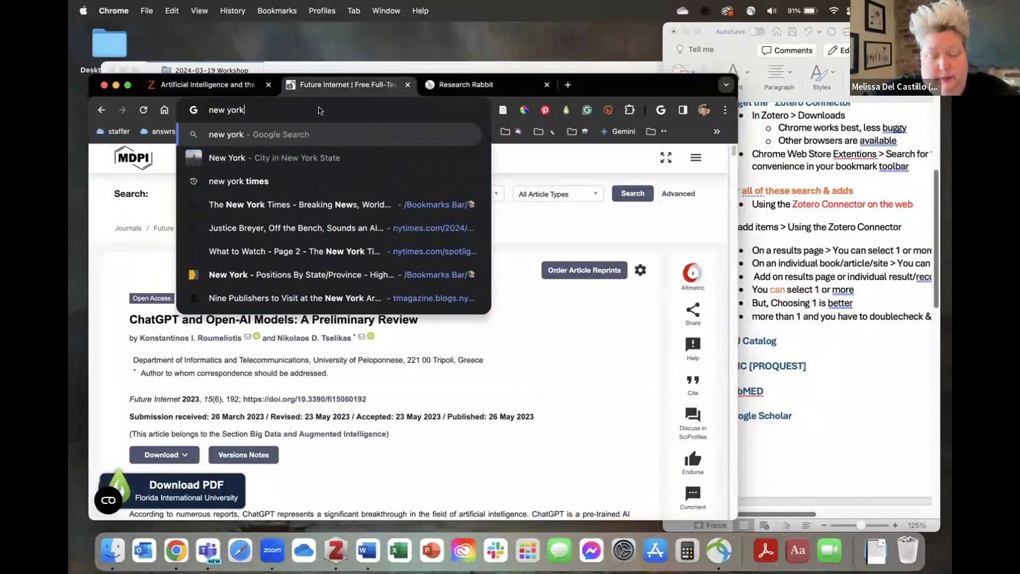
text( times)
key(Return)
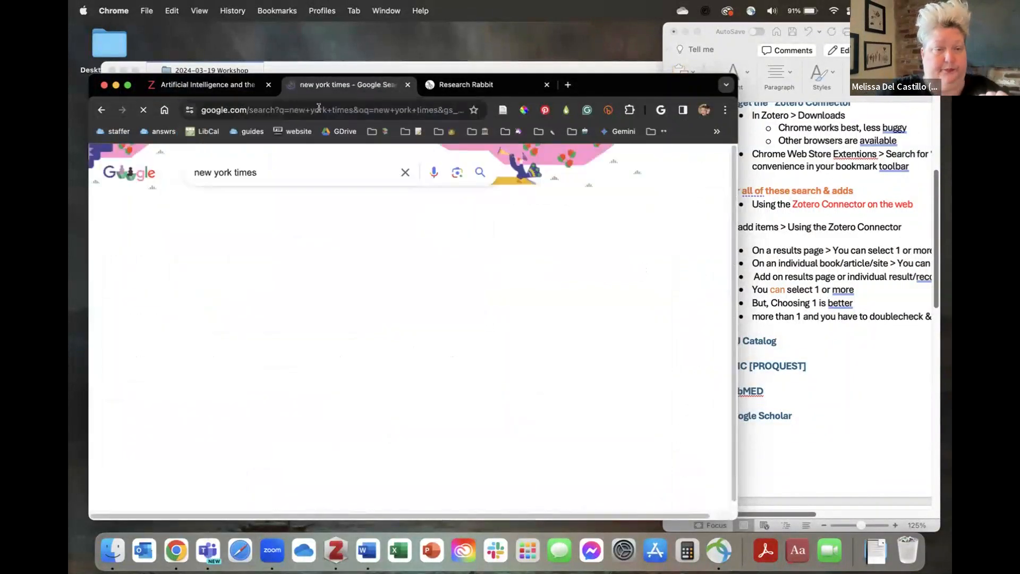
click(210, 326)
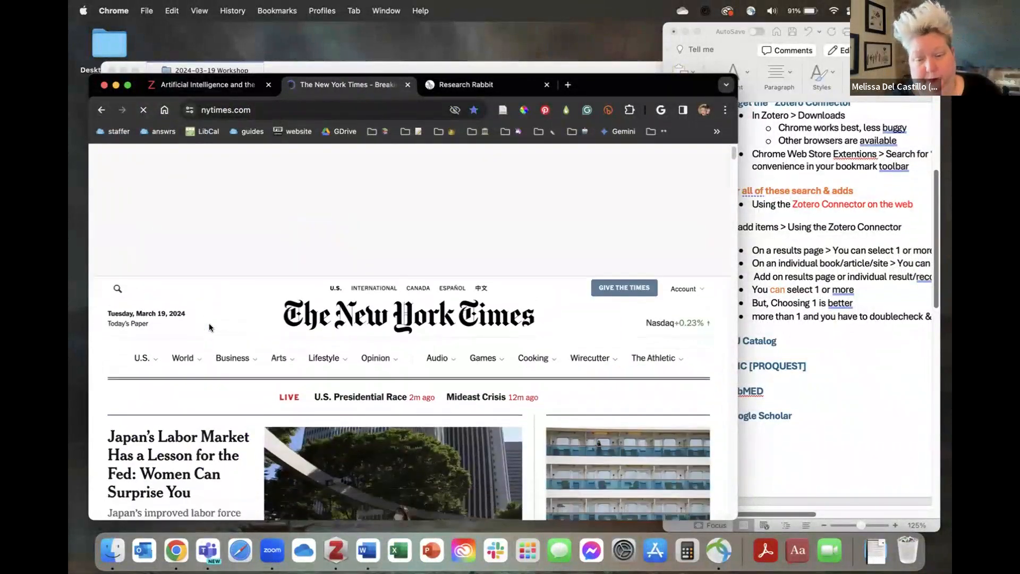
Browse the New York Times front page and open the opinion letters article "The High Cost of Weight-Loss Drugs".
scroll(210, 327, down, 4)
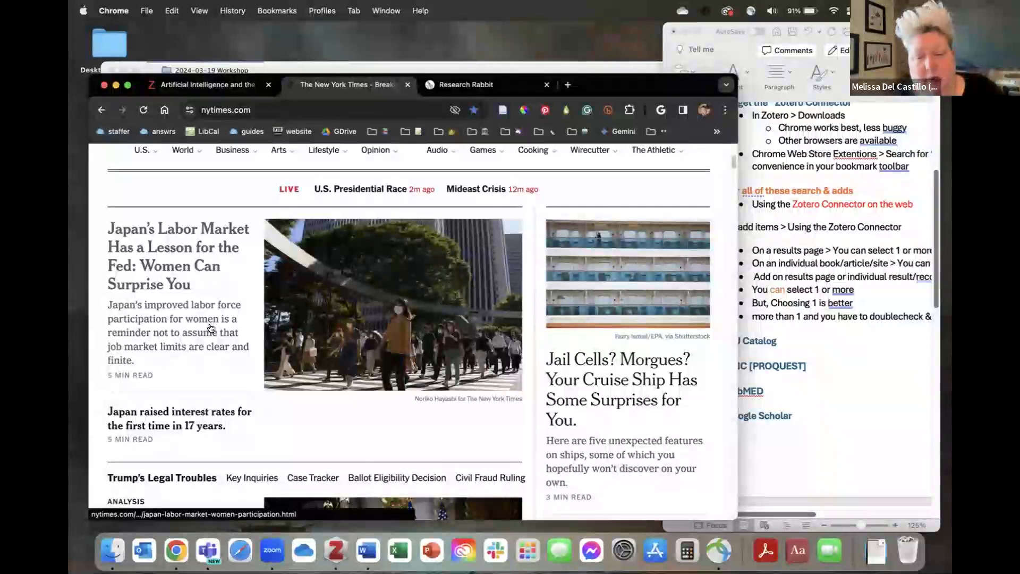
scroll(211, 328, down, 4)
scroll(211, 327, down, 7)
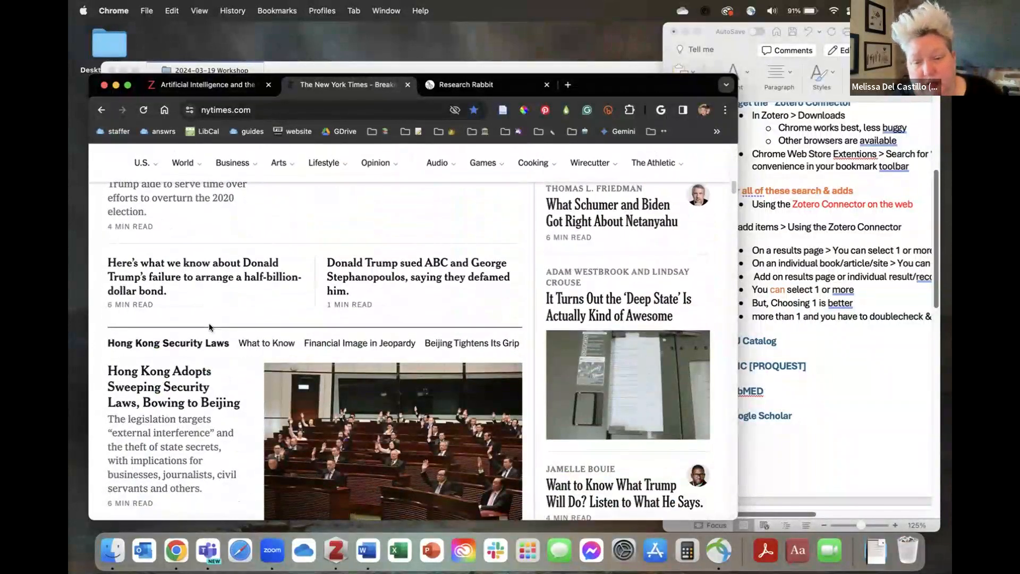
scroll(210, 327, down, 6)
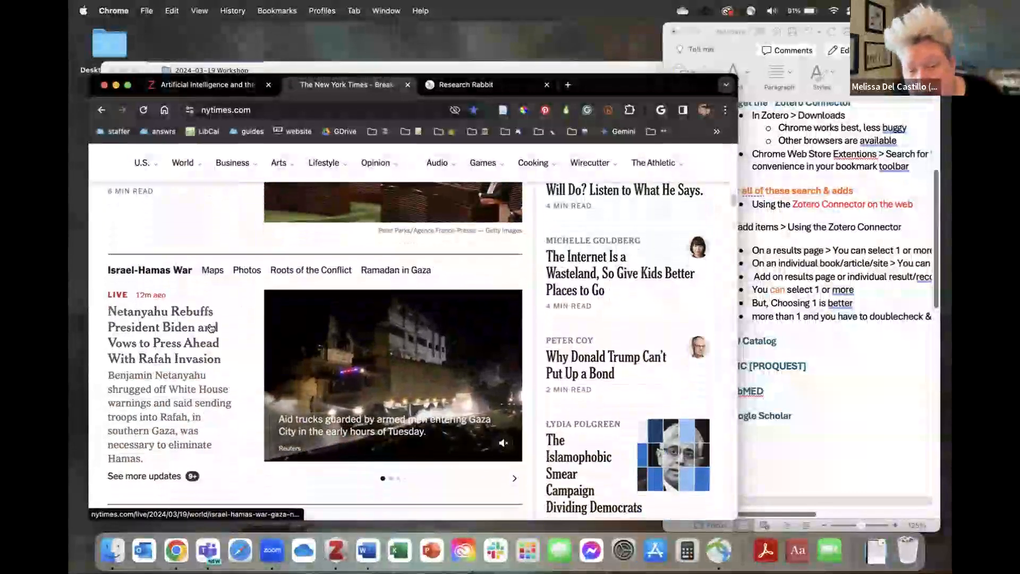
scroll(211, 328, down, 1)
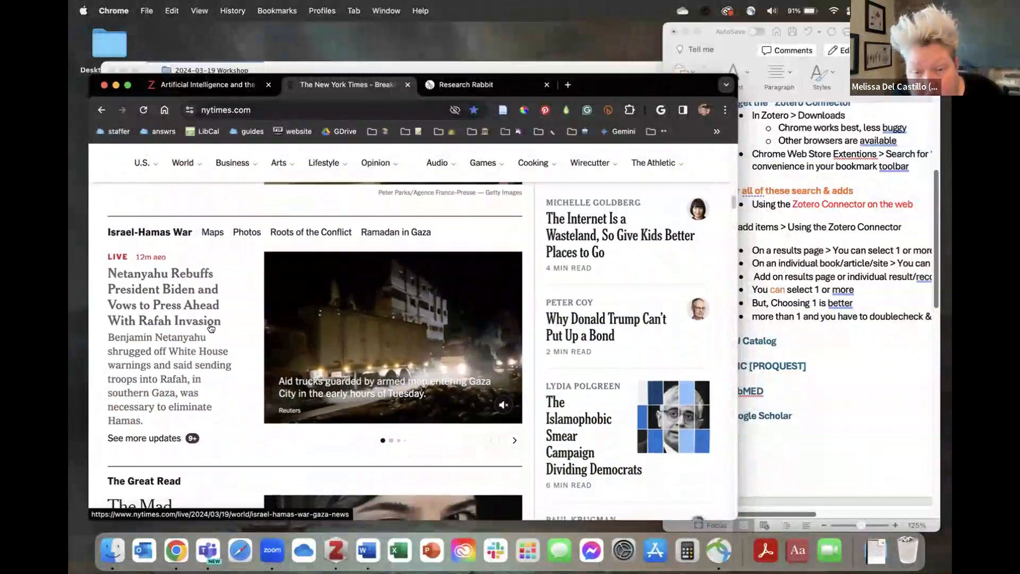
scroll(211, 328, down, 6)
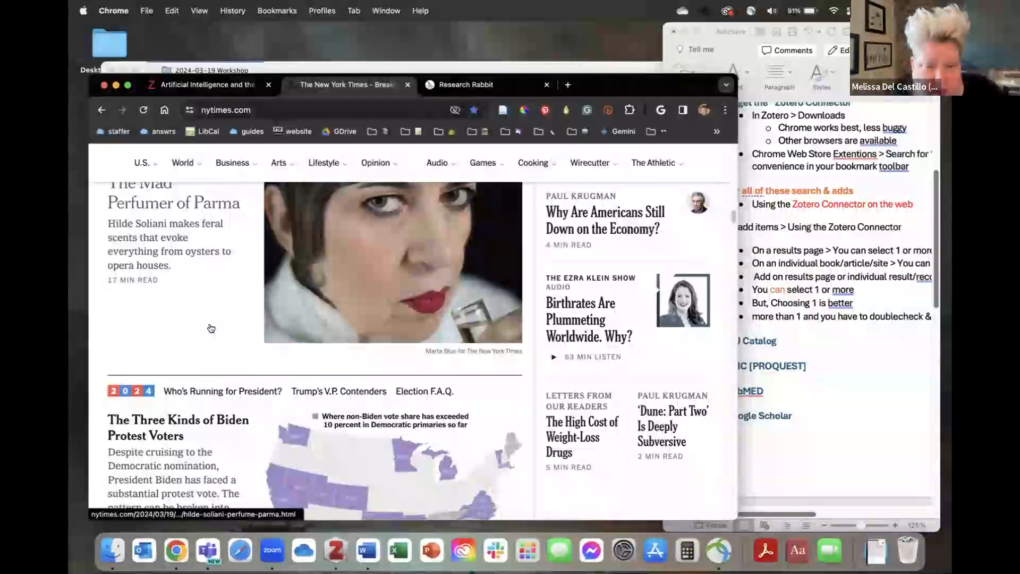
scroll(211, 328, down, 4)
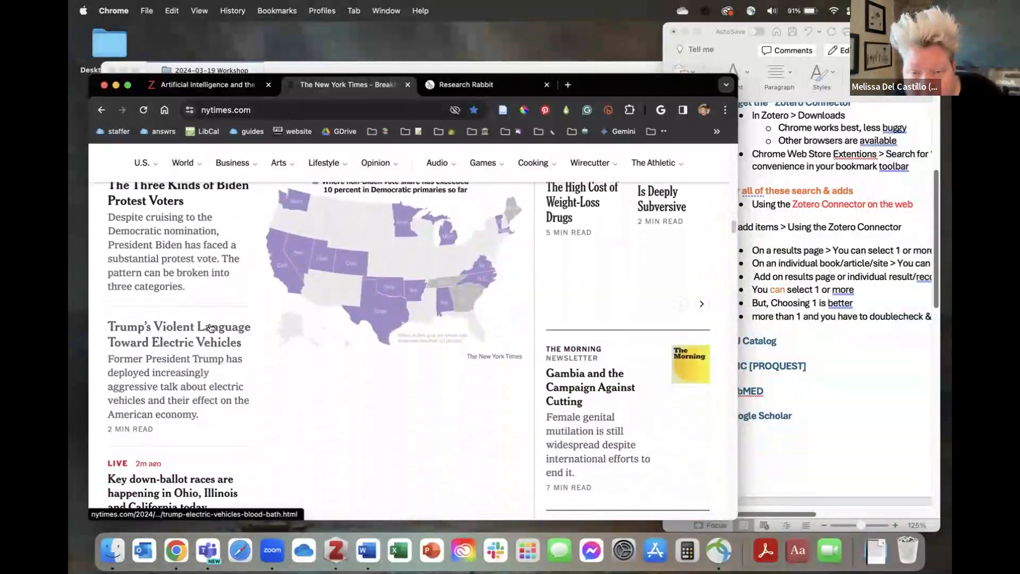
scroll(564, 284, up, 1)
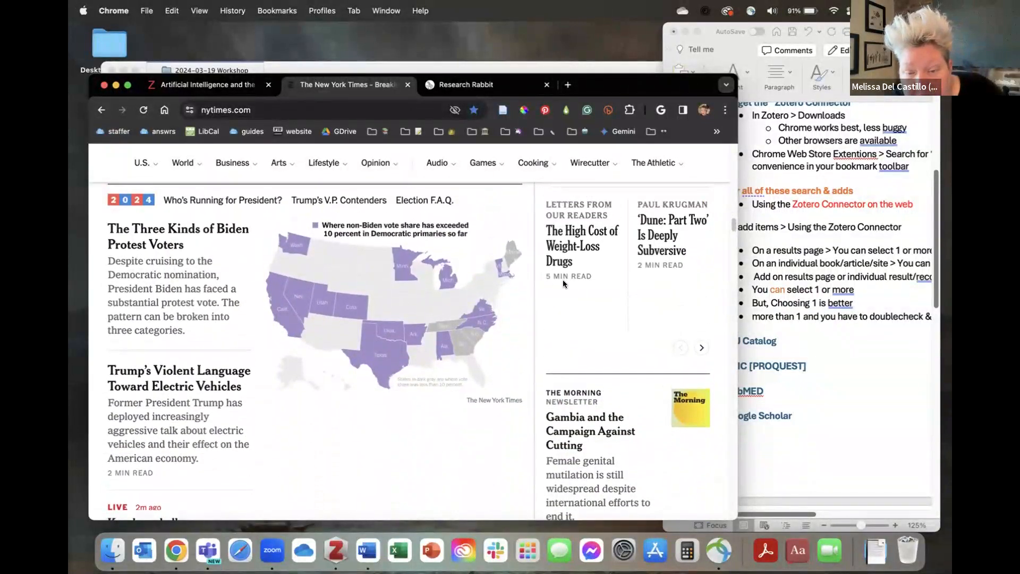
click(596, 234)
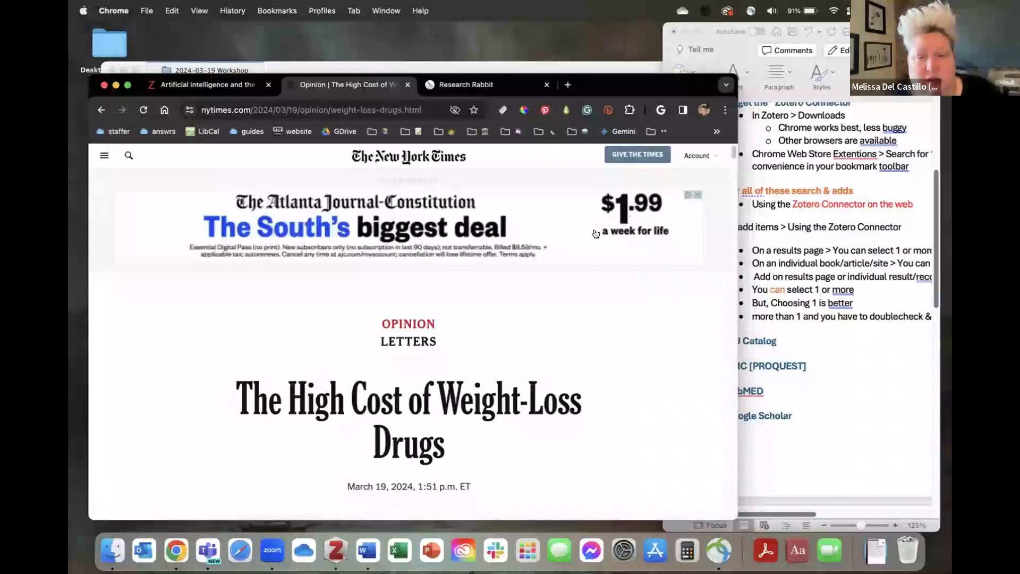
Save the New York Times weight-loss drugs article to the 2024-03-19 Workshop collection with the tag drug.
click(503, 110)
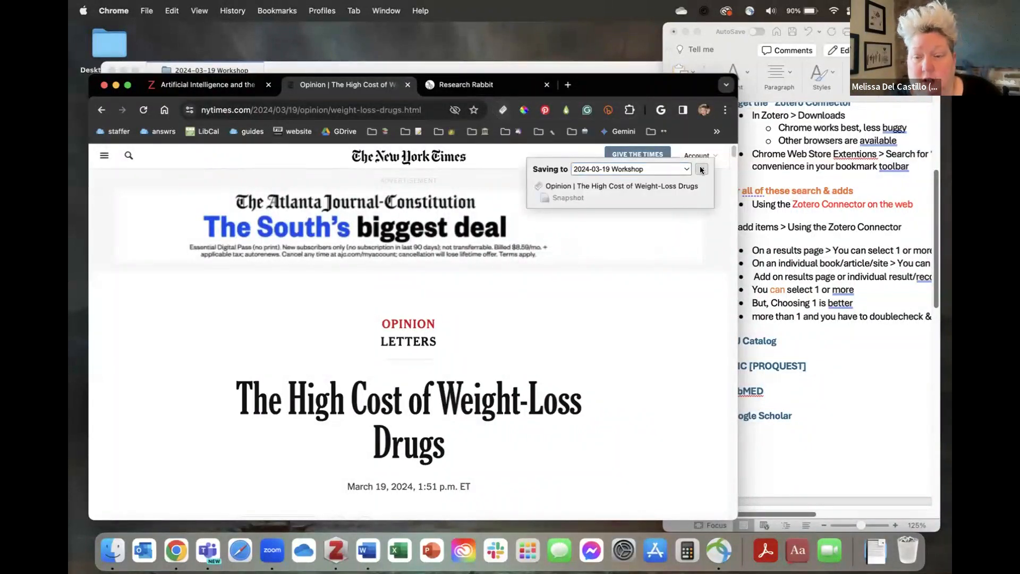
click(702, 169)
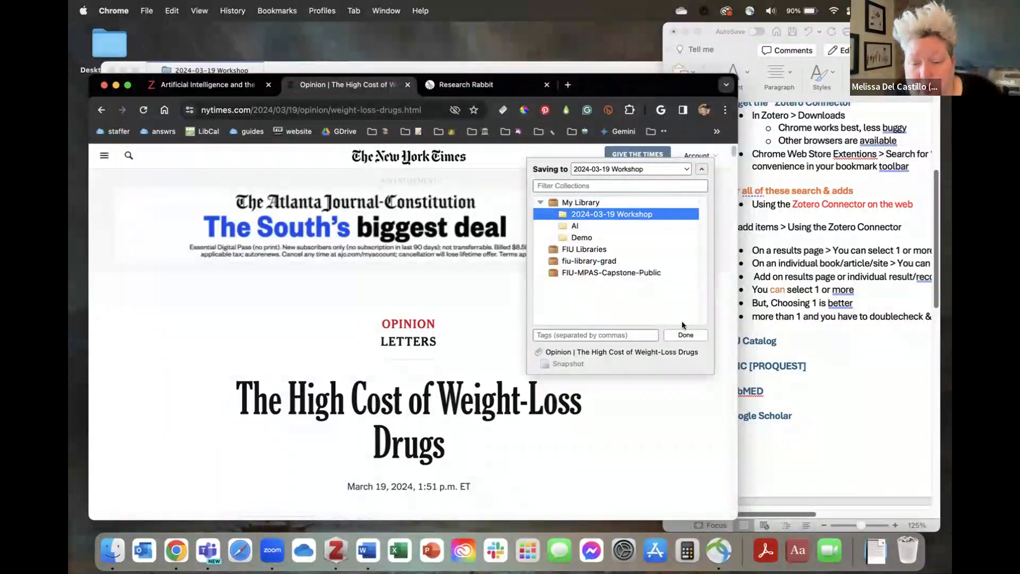
click(608, 334)
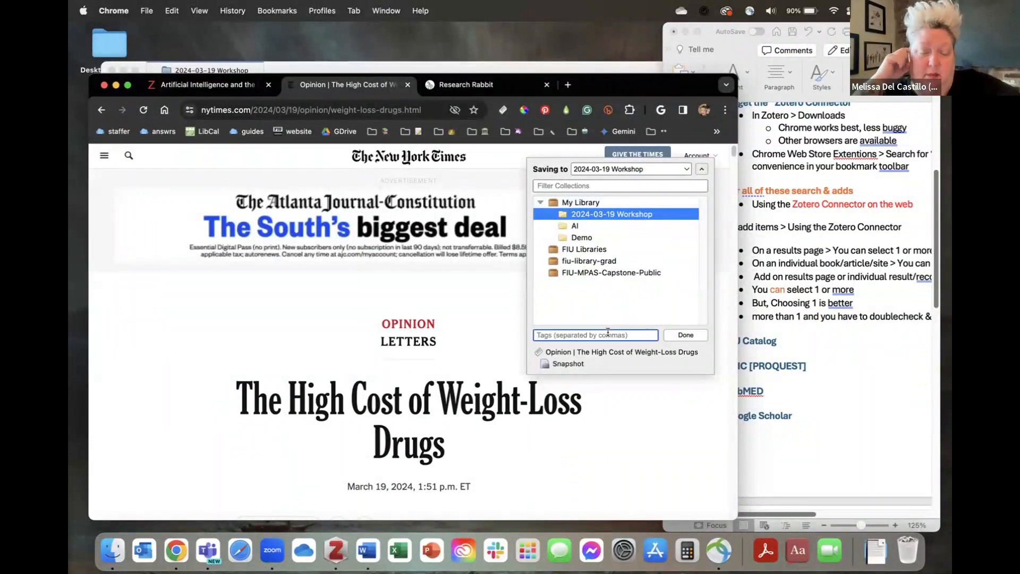
text(drug)
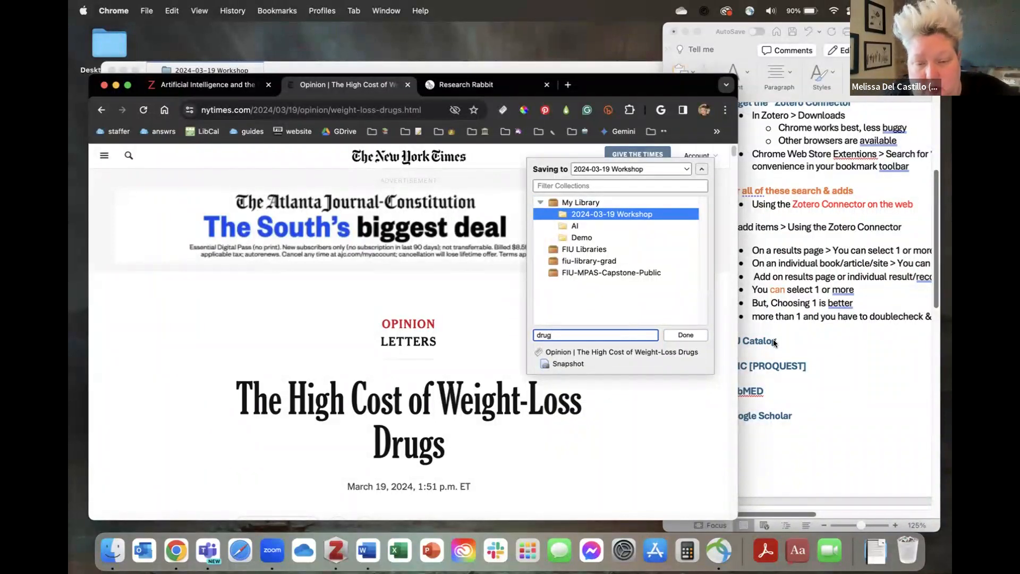
click(685, 333)
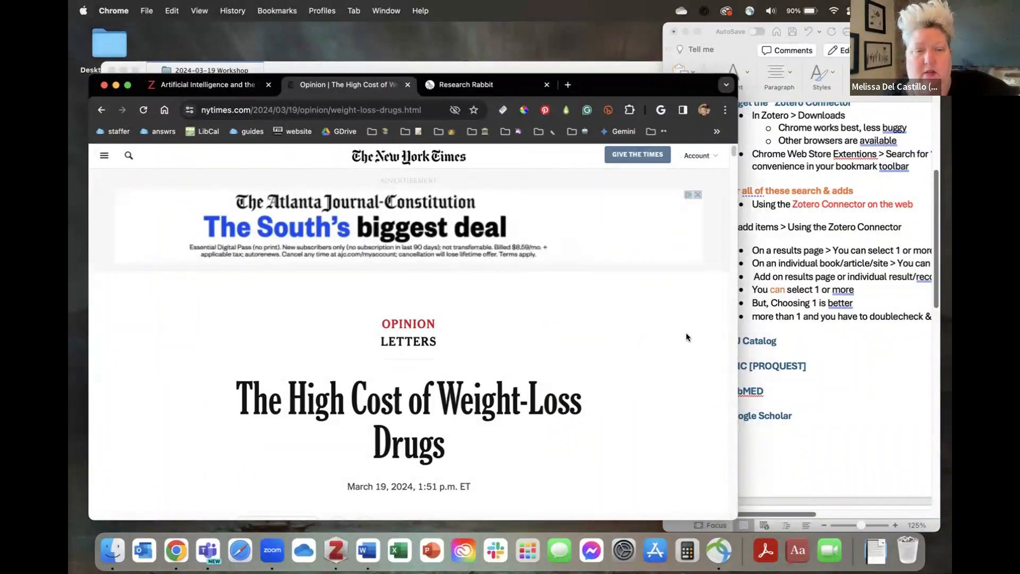
Check the 2024-03-19 Workshop collection in the Zotero web library and examine the details of "Opinion | The High Cost of Weight-Loss Drugs".
click(212, 83)
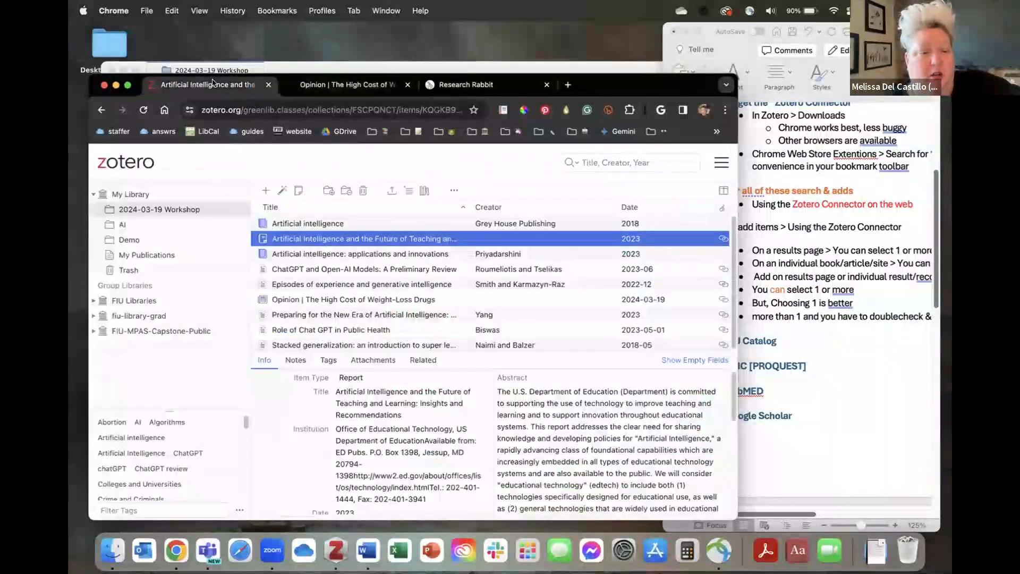
click(165, 207)
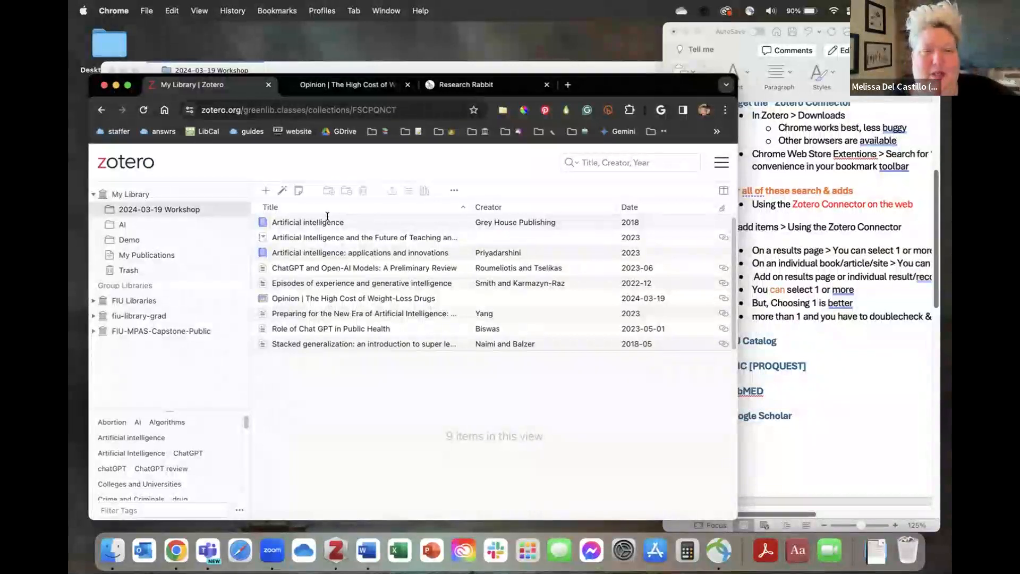
click(334, 89)
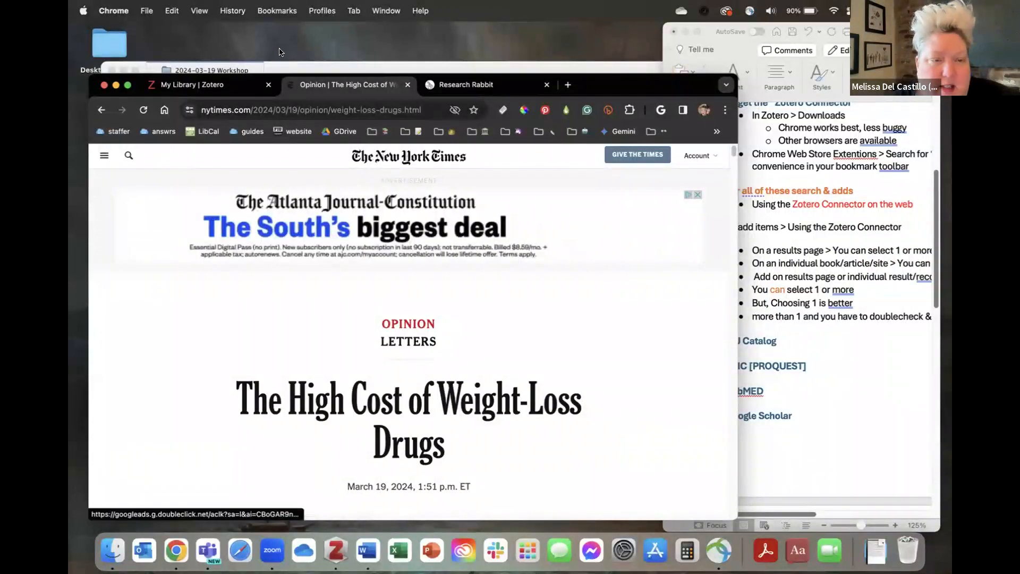
click(210, 84)
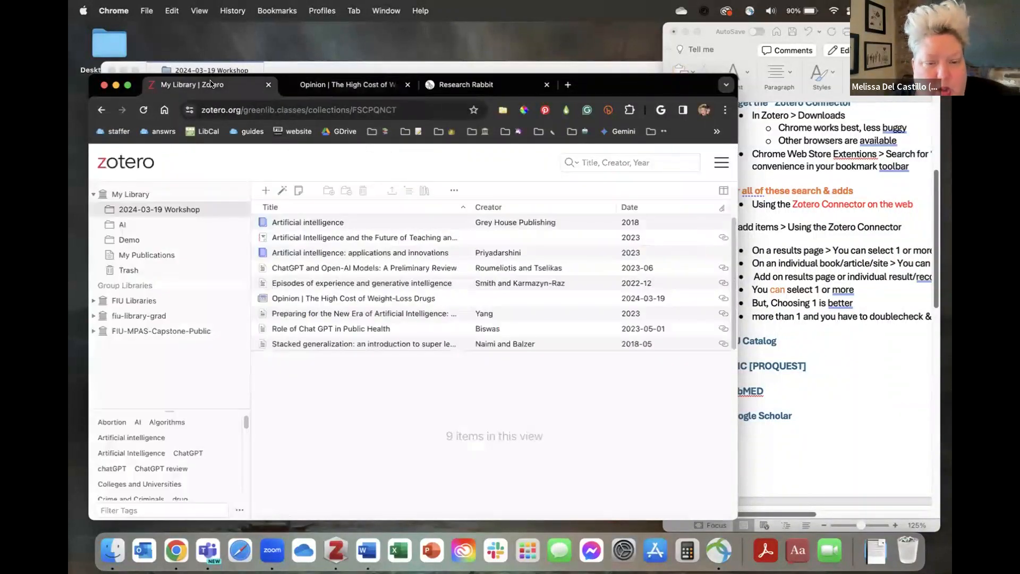
click(338, 299)
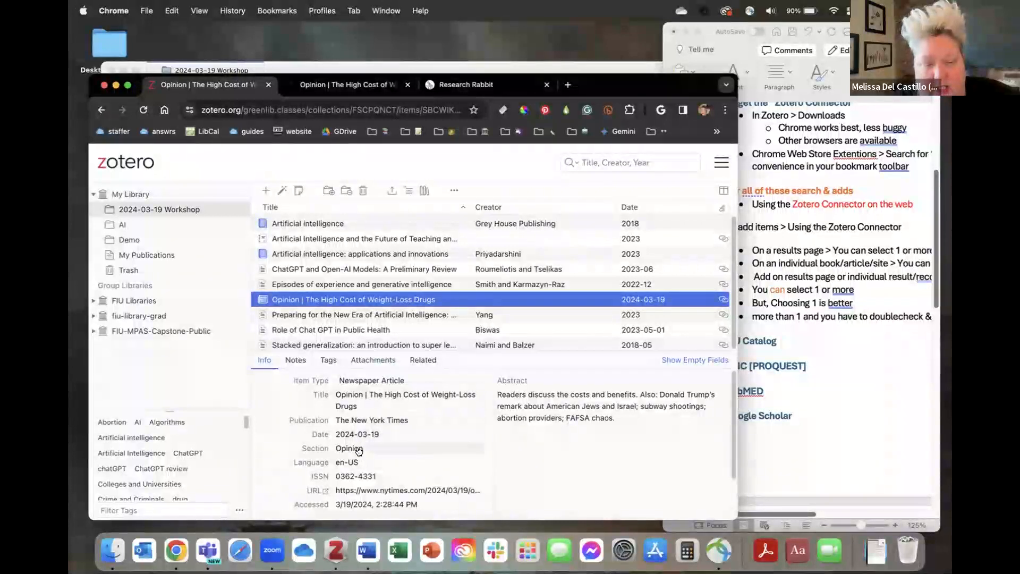
scroll(367, 463, down, 2)
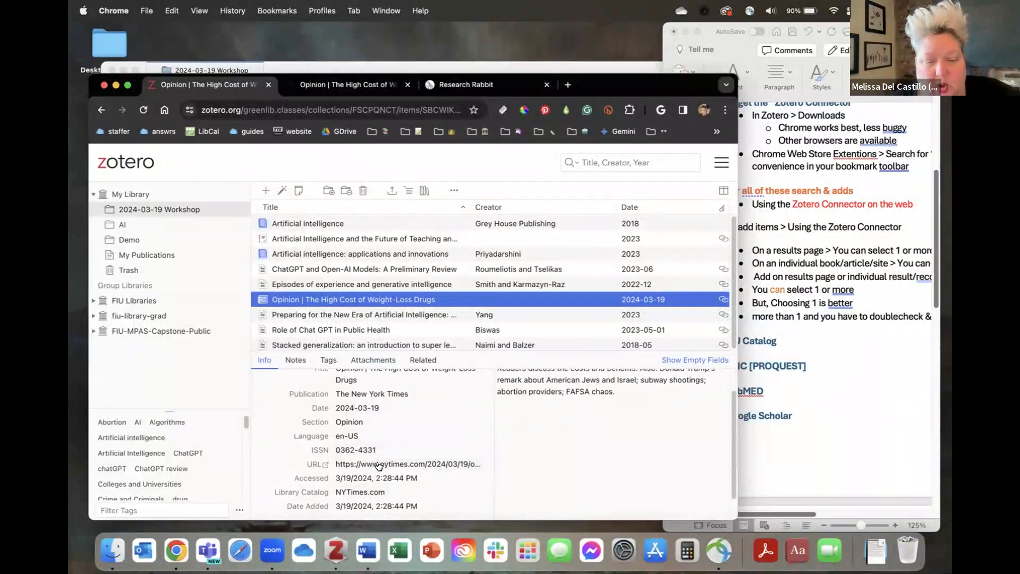
scroll(381, 481, up, 1)
scroll(381, 481, up, 1)
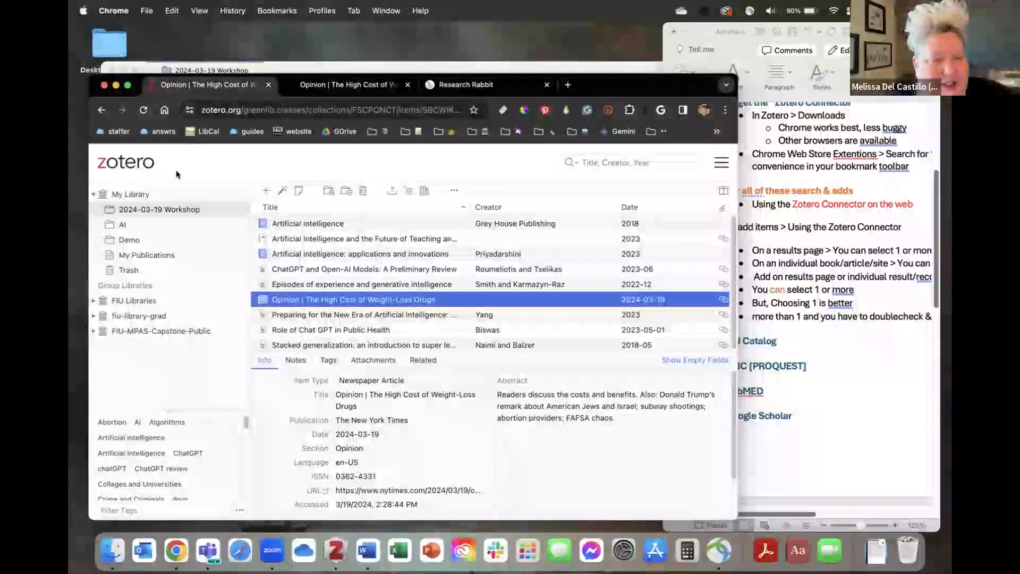
Go back to the New York Times front page and open the article on Japan's labor market and the Fed.
click(322, 85)
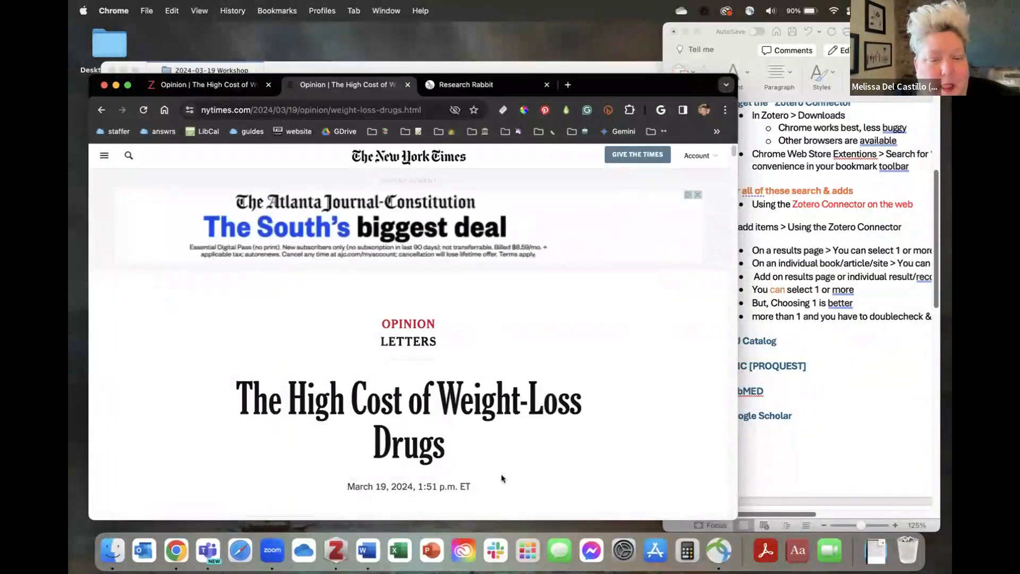
click(425, 155)
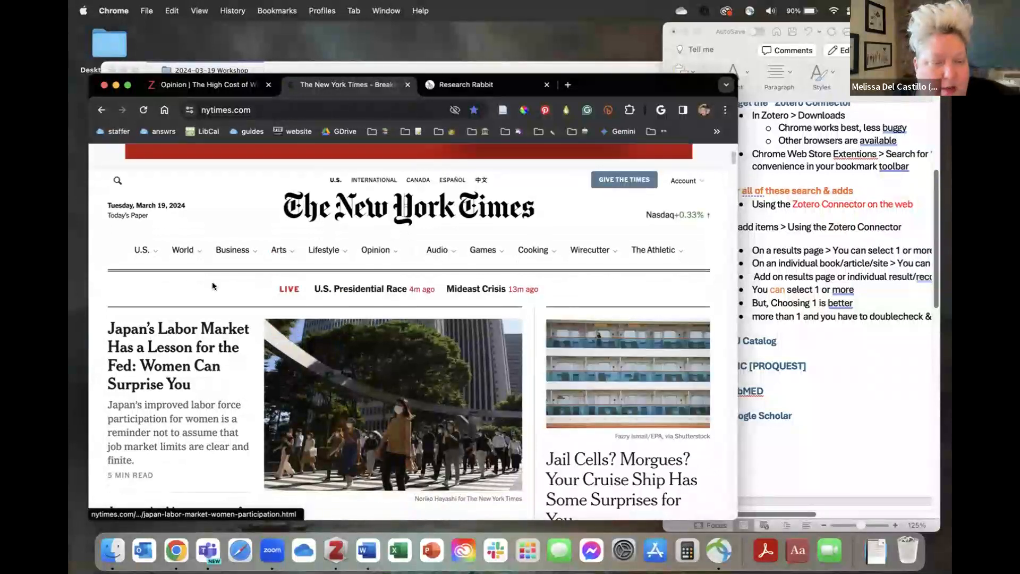
click(194, 359)
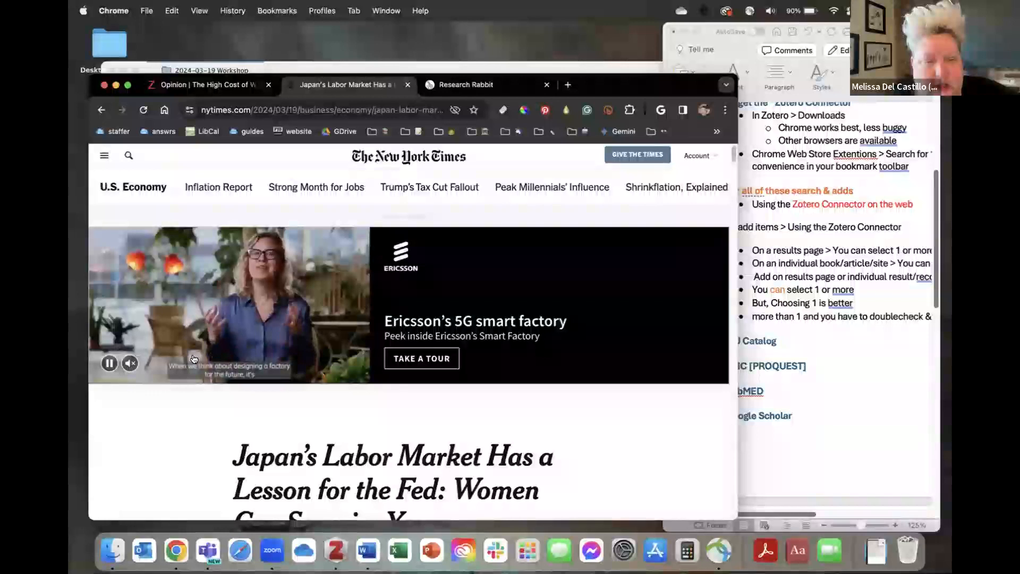
Save the Japan's labor market article to the 2024-03-19 Workshop collection without tags, and check the collection in the Zotero web library.
click(501, 110)
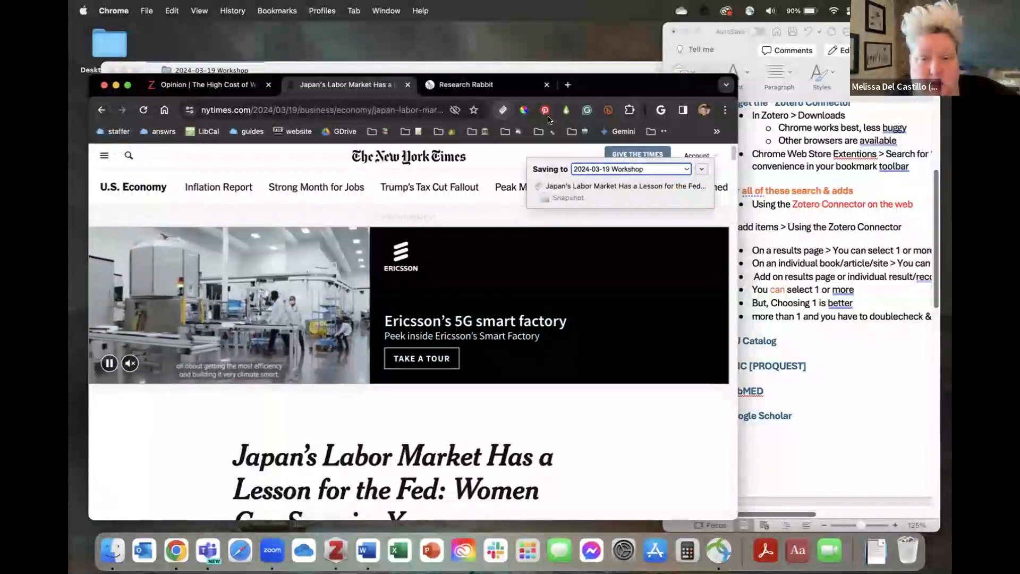
click(685, 169)
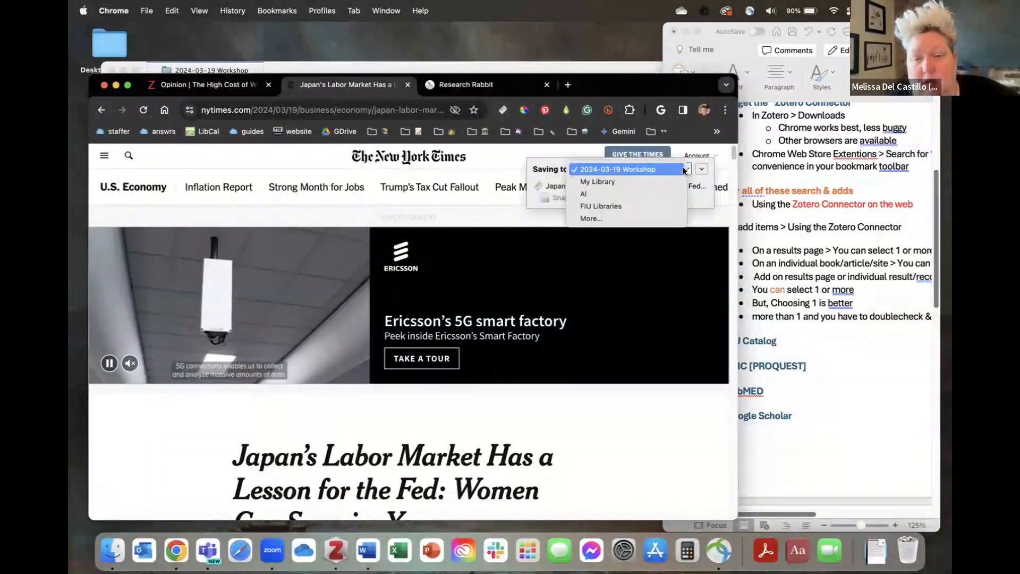
click(686, 169)
click(702, 169)
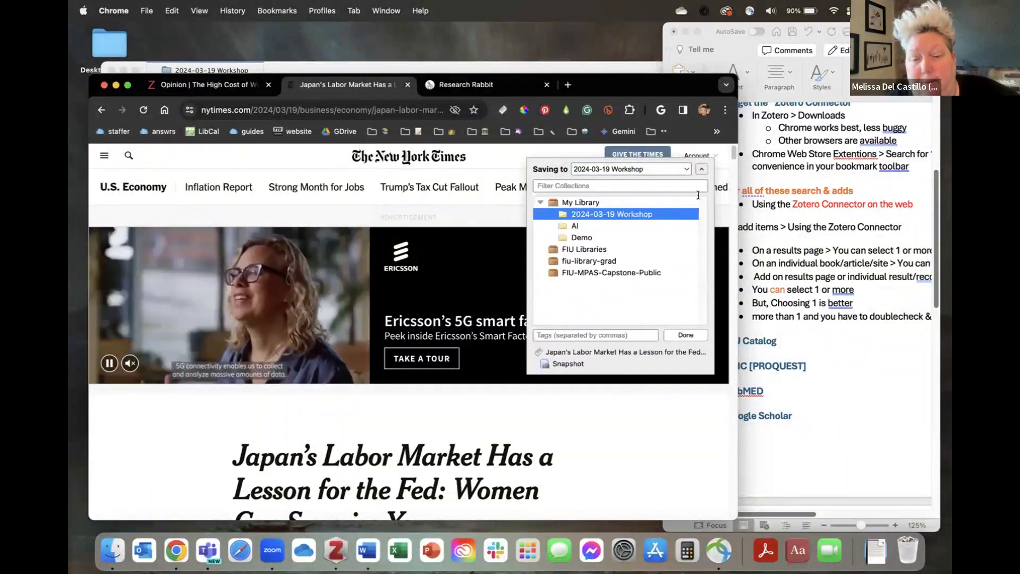
click(685, 335)
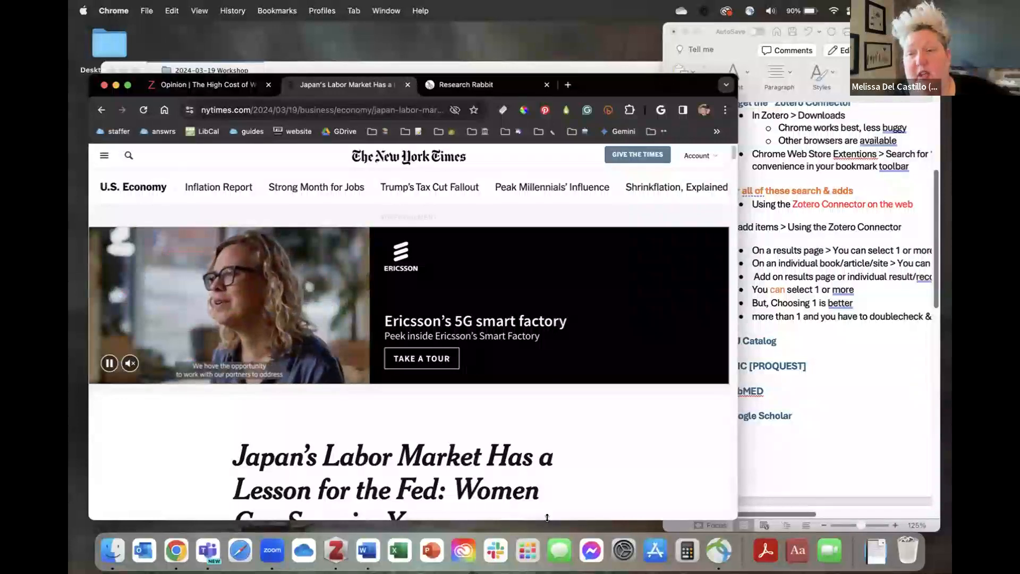
click(201, 87)
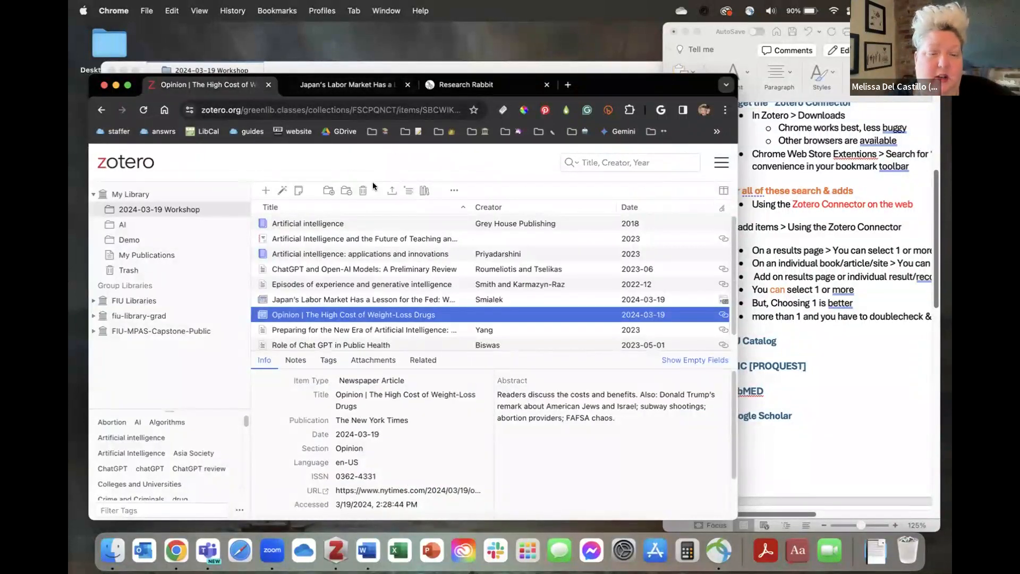
Widen the browser window to show Zotero's site navigation, view the Groups page, and return to the full web library.
drag(732, 177, 814, 177)
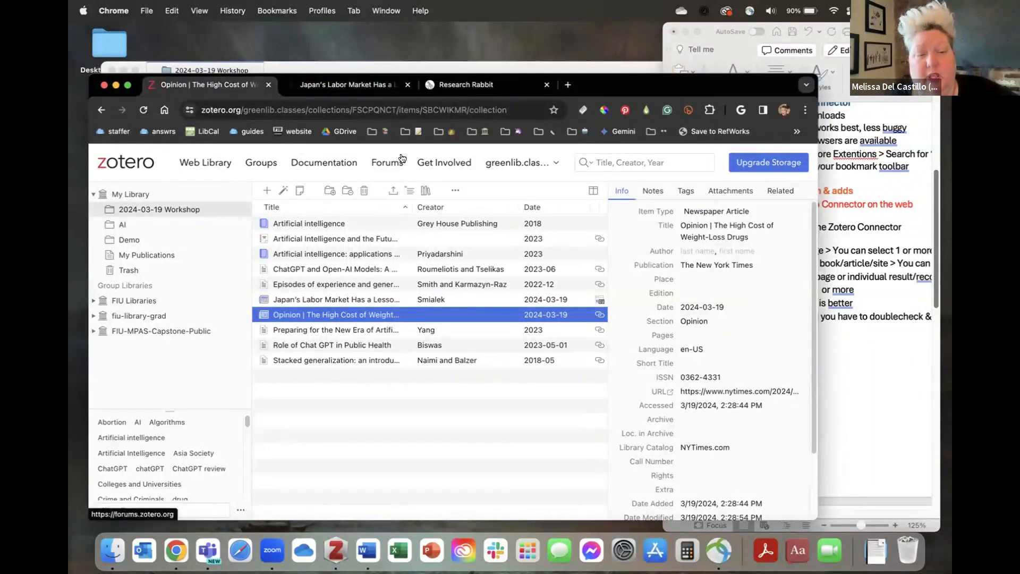
click(204, 167)
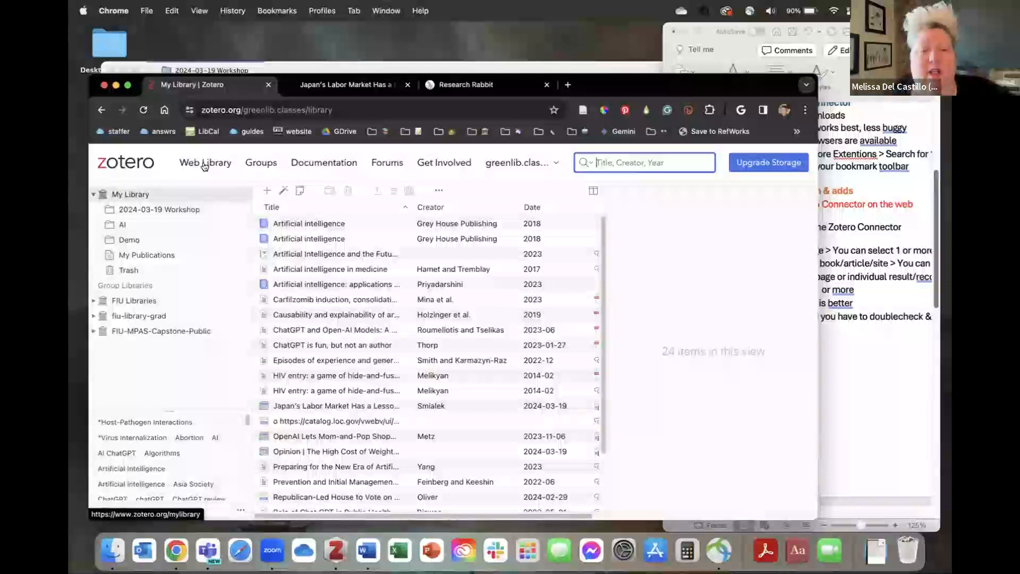
click(266, 163)
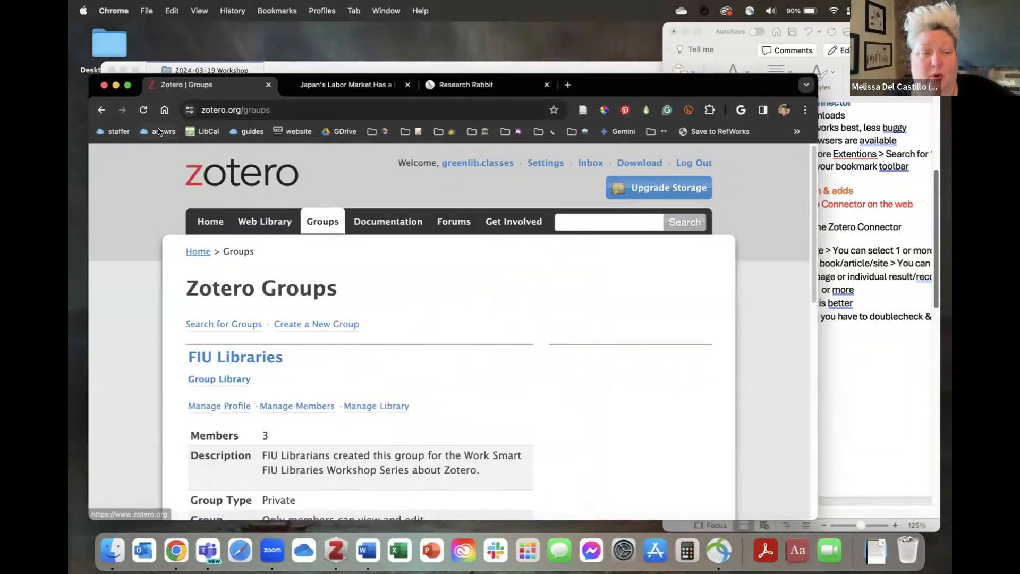
click(101, 109)
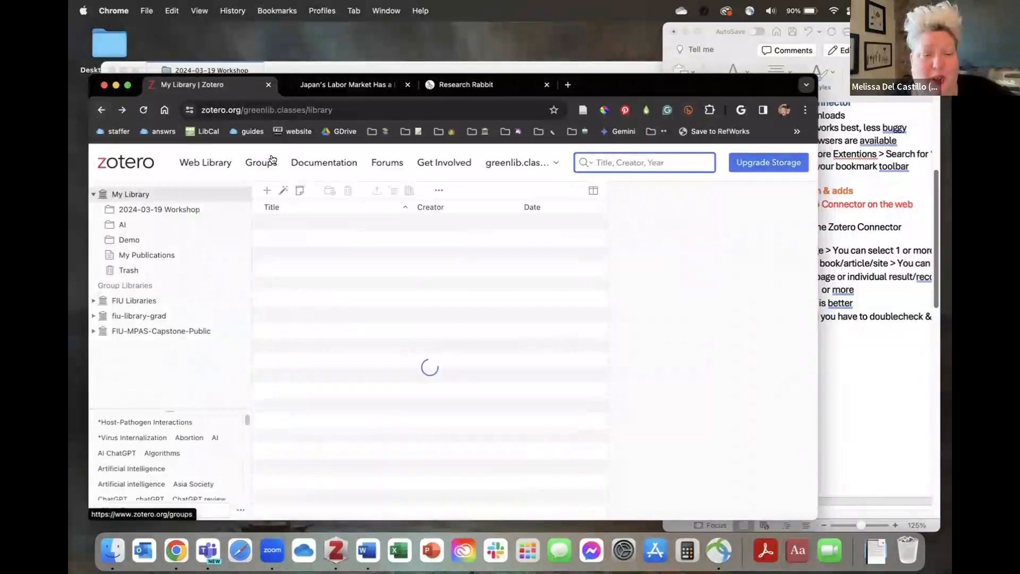
click(210, 164)
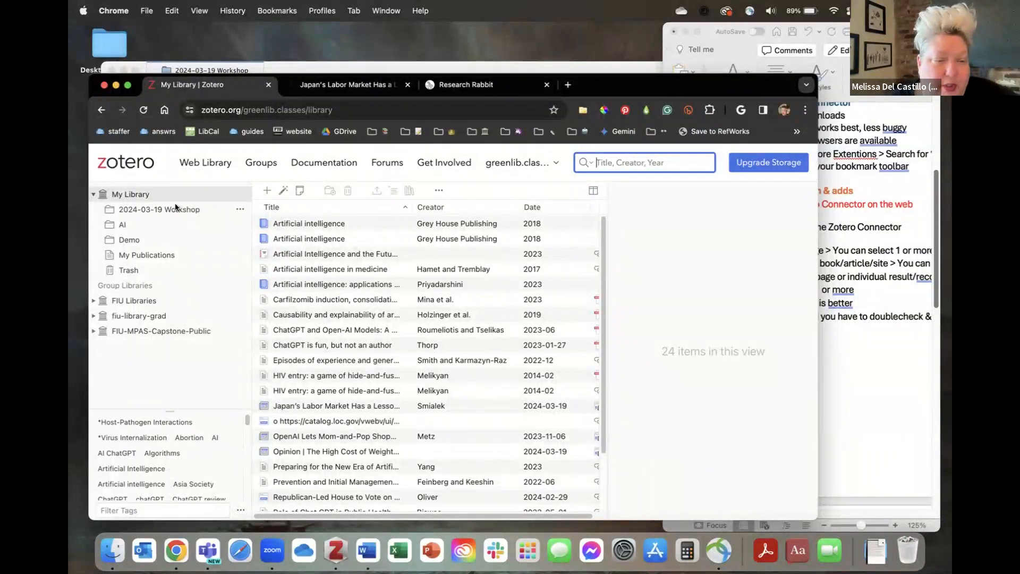
View the item types offered for a new library item, and start a new collection under My Library.
click(265, 191)
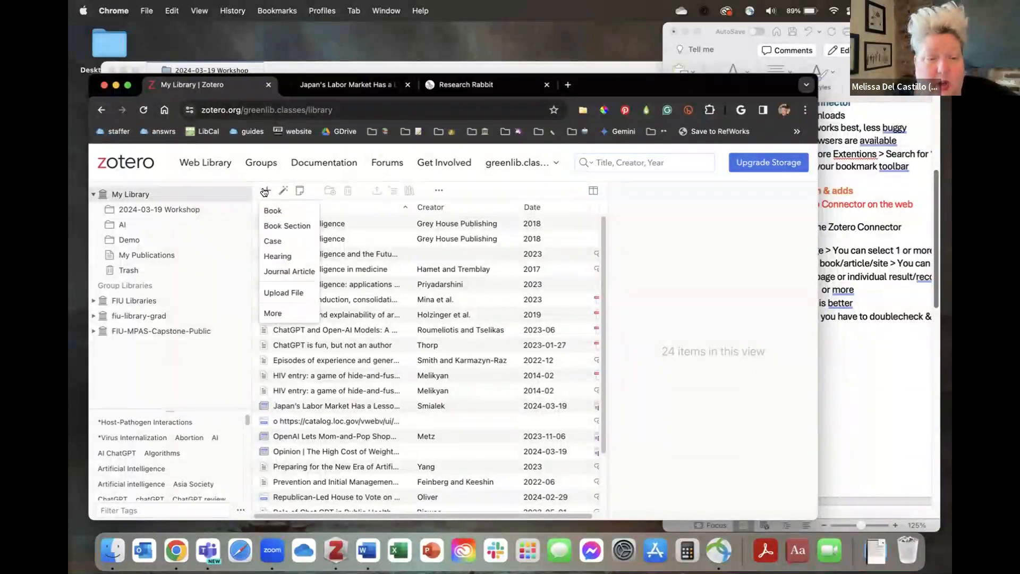
click(217, 197)
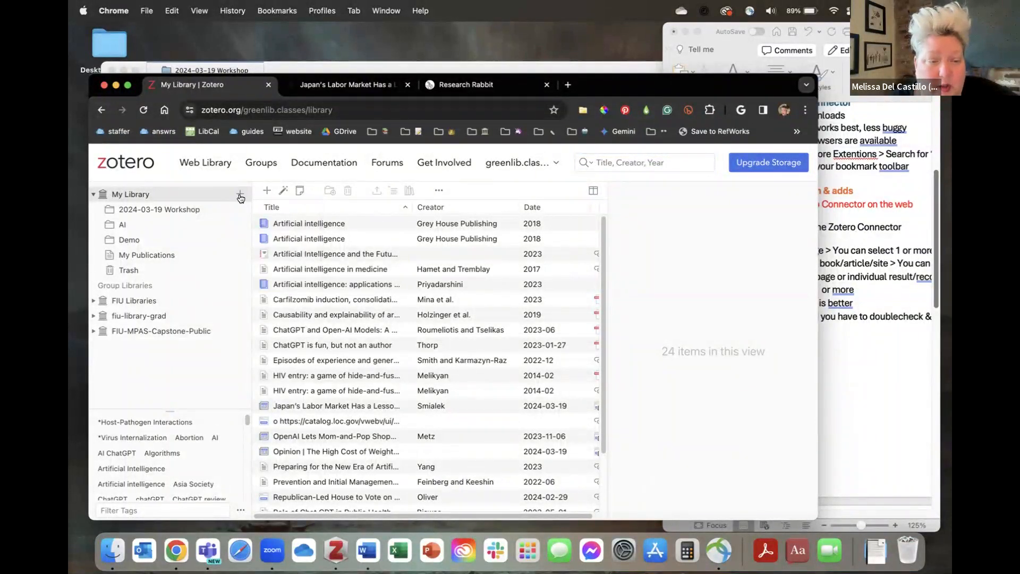
click(240, 195)
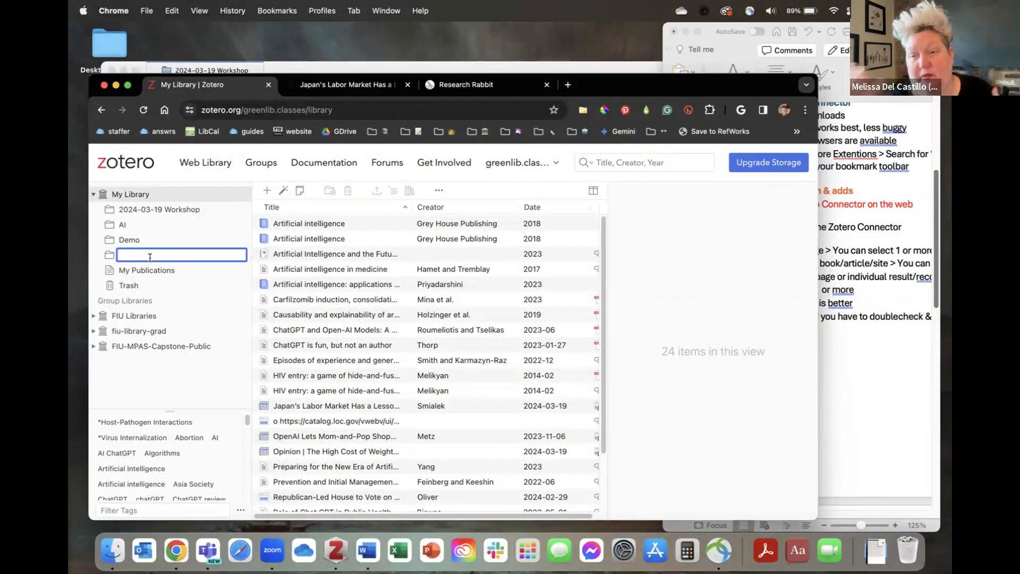
Open the 2024-03-19 Workshop collection and examine the full record of "Artificial Intelligence and the Future of Teaching and Learning" in a narrower window.
click(157, 210)
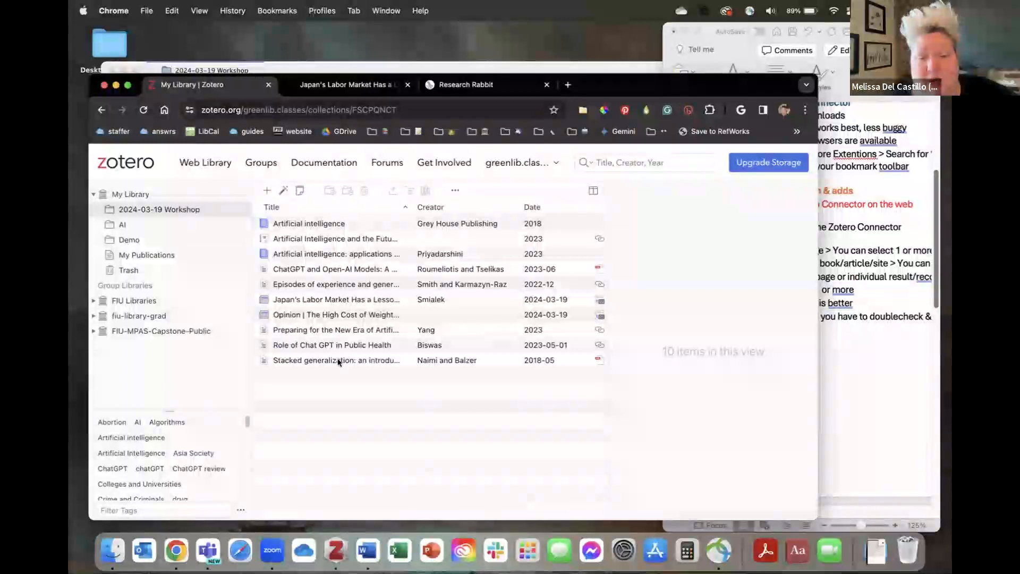
click(333, 238)
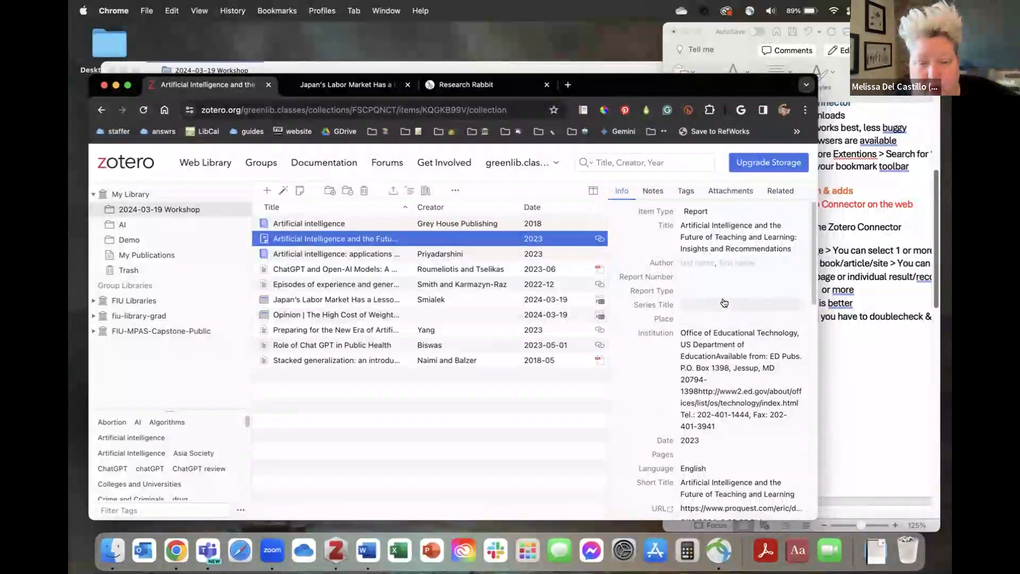
click(935, 529)
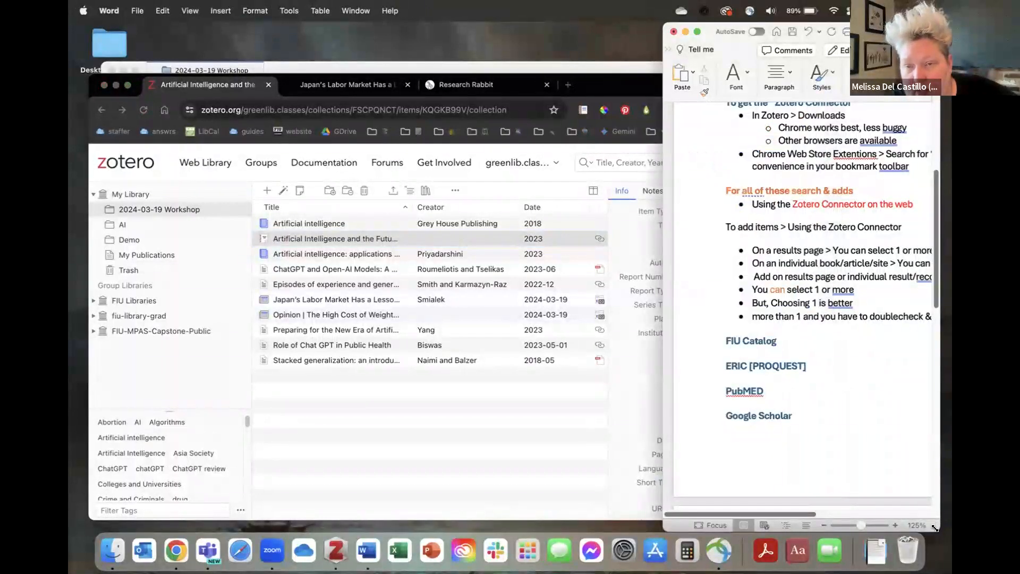
click(538, 492)
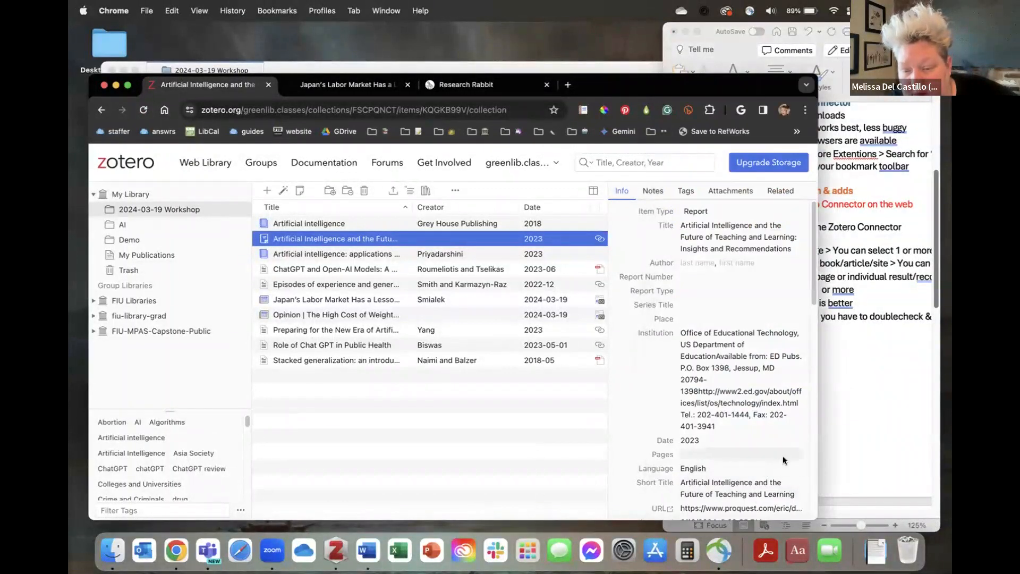
drag(819, 463, 729, 460)
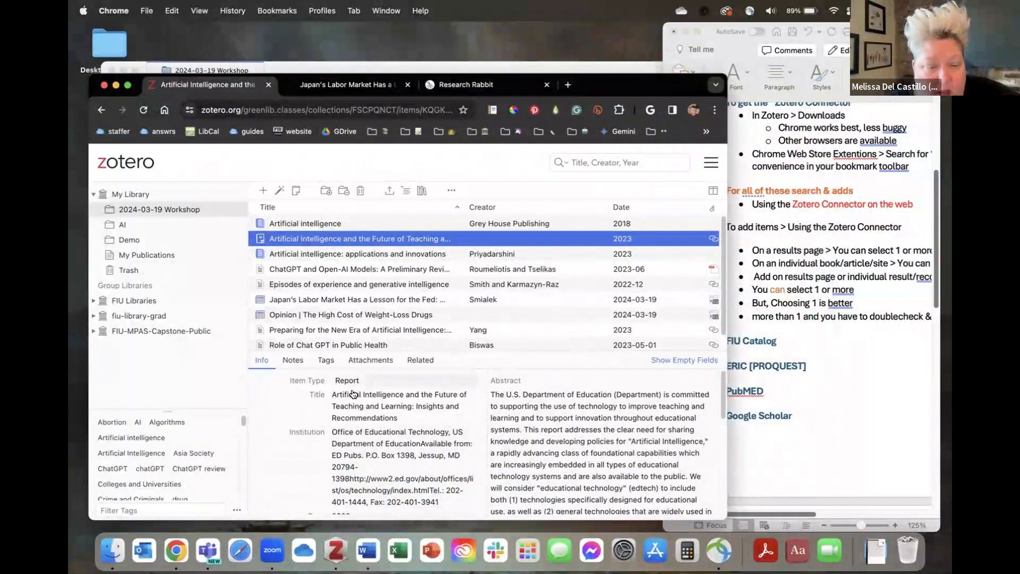
scroll(353, 393, down, 5)
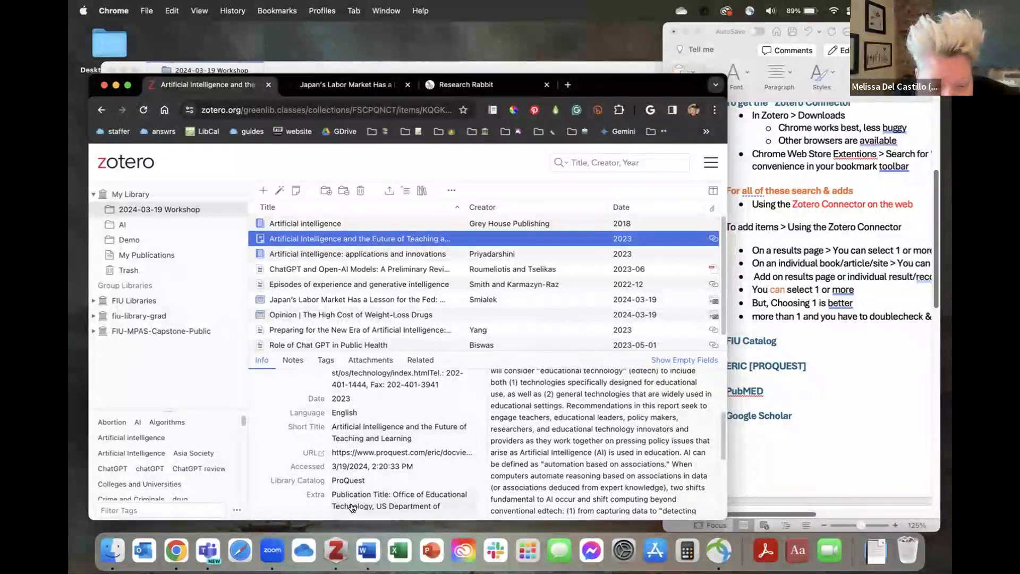
scroll(352, 507, down, 1)
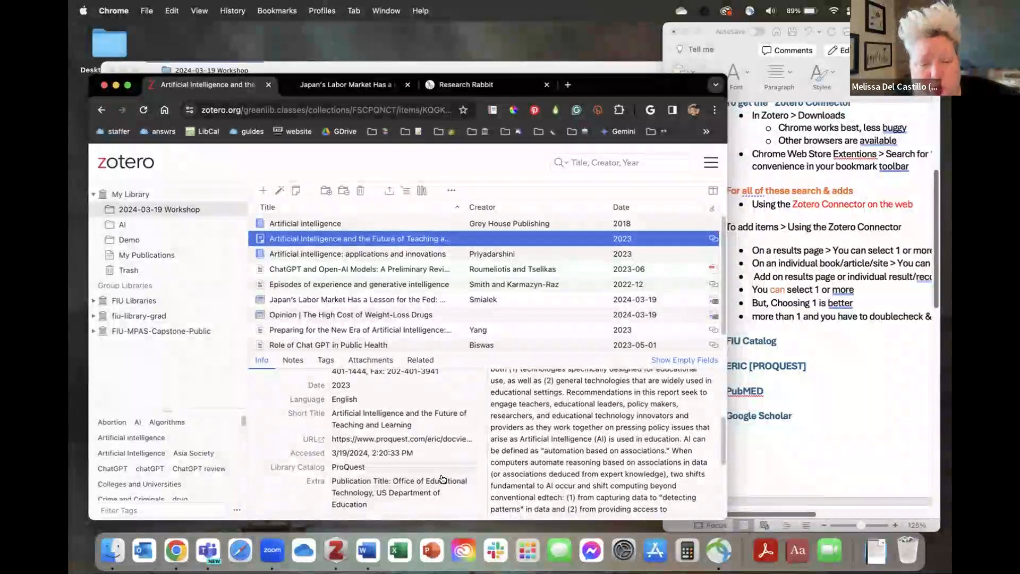
Show the empty fields of the "Artificial Intelligence and the Future of Teaching and Learning" report and enter US DOE as its author.
scroll(441, 478, up, 5)
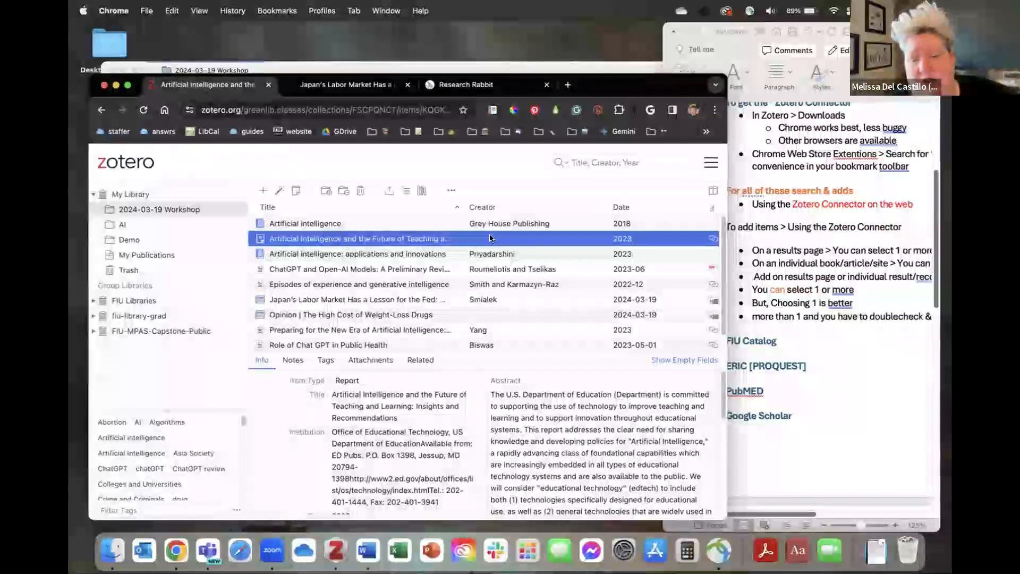
click(396, 427)
click(391, 403)
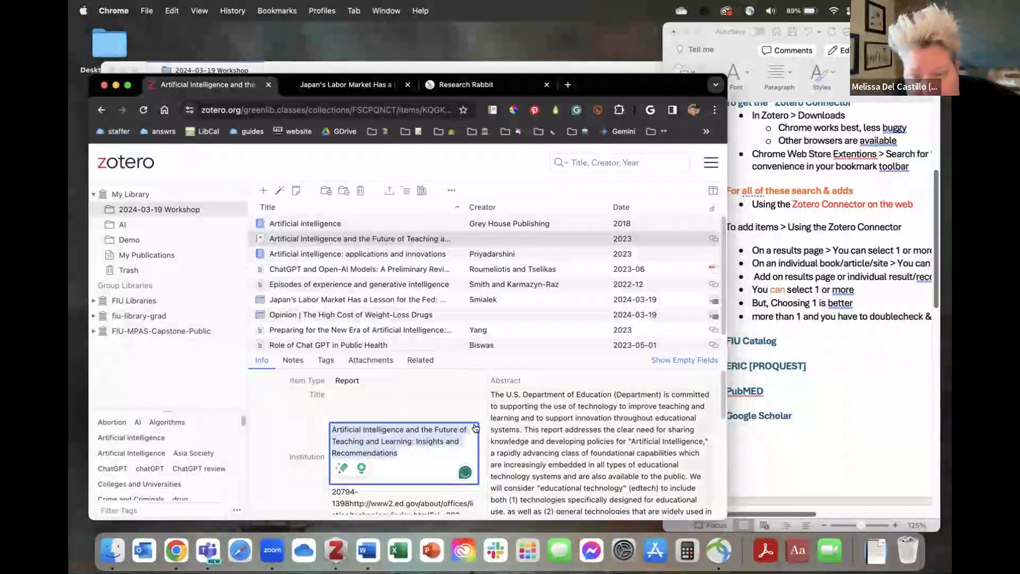
click(672, 358)
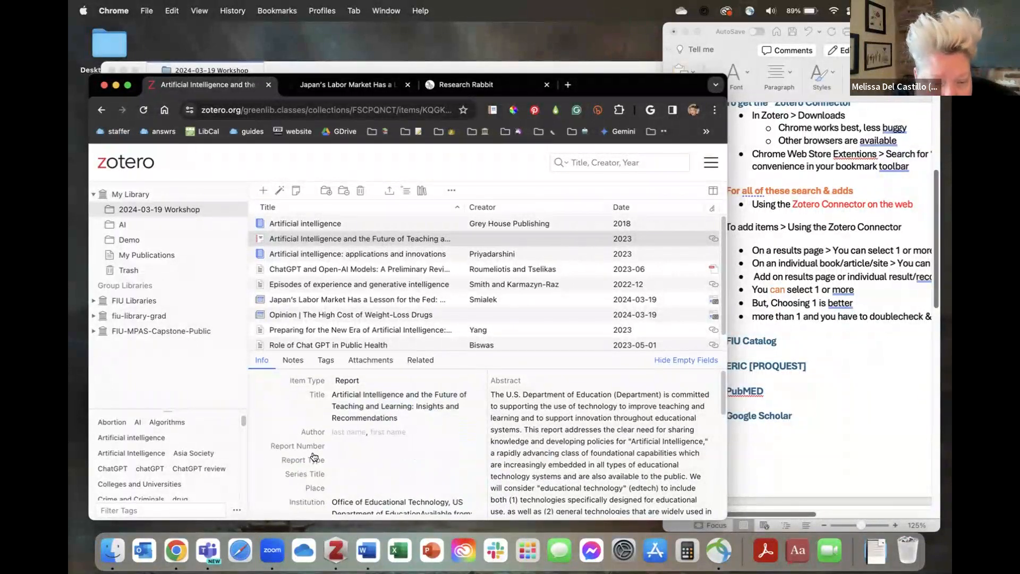
click(350, 433)
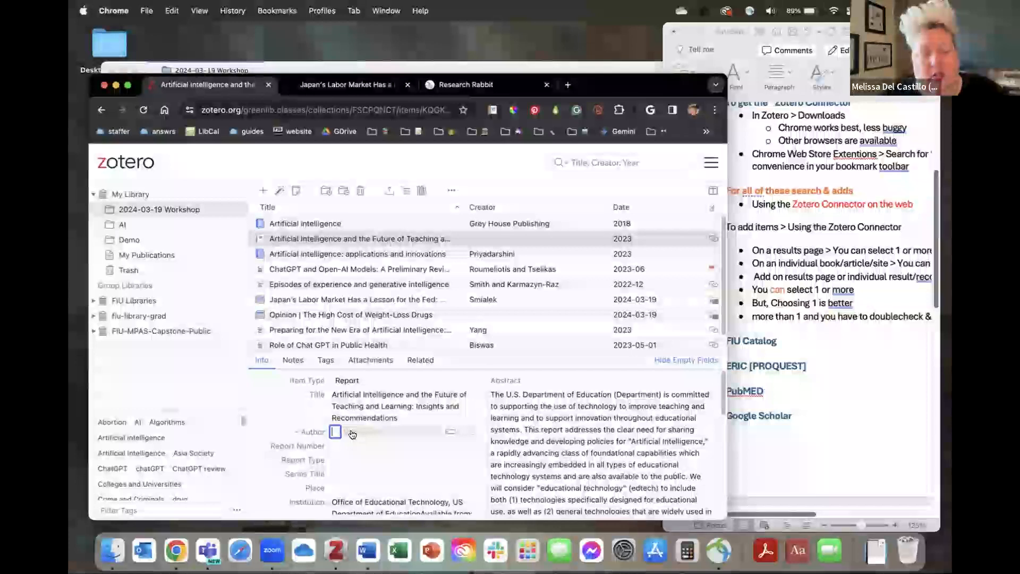
text(US)
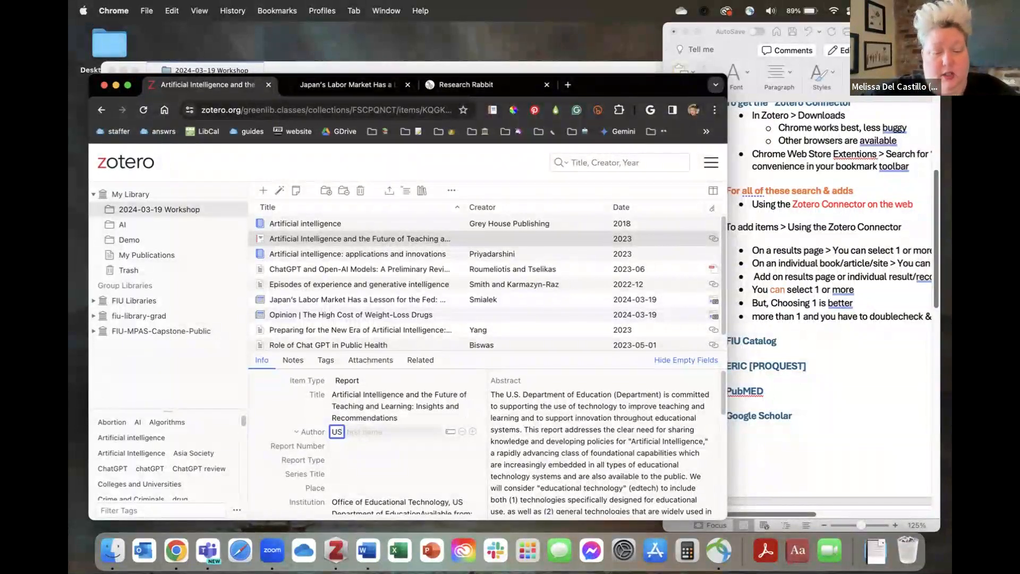
text( D)
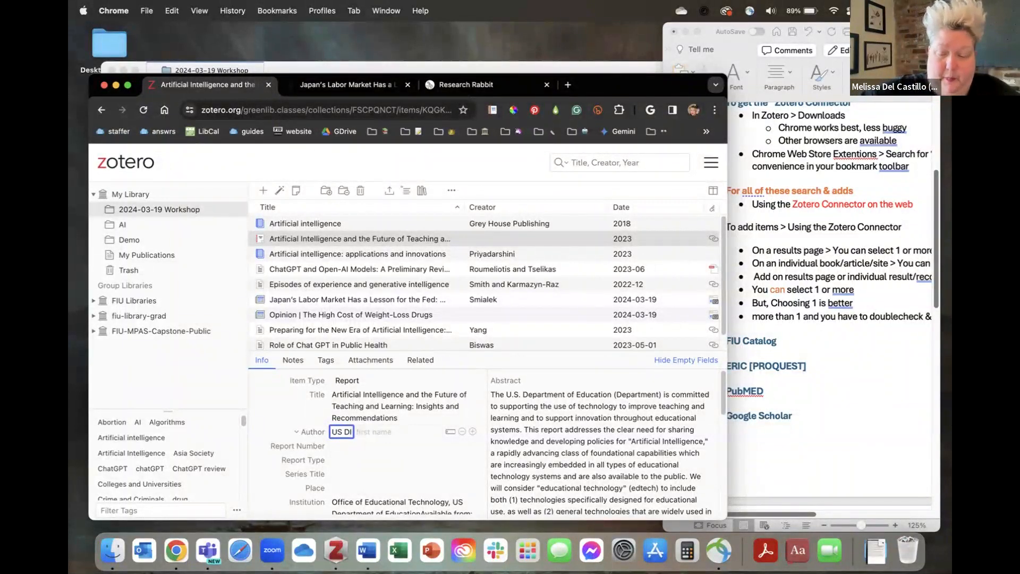
text(OE)
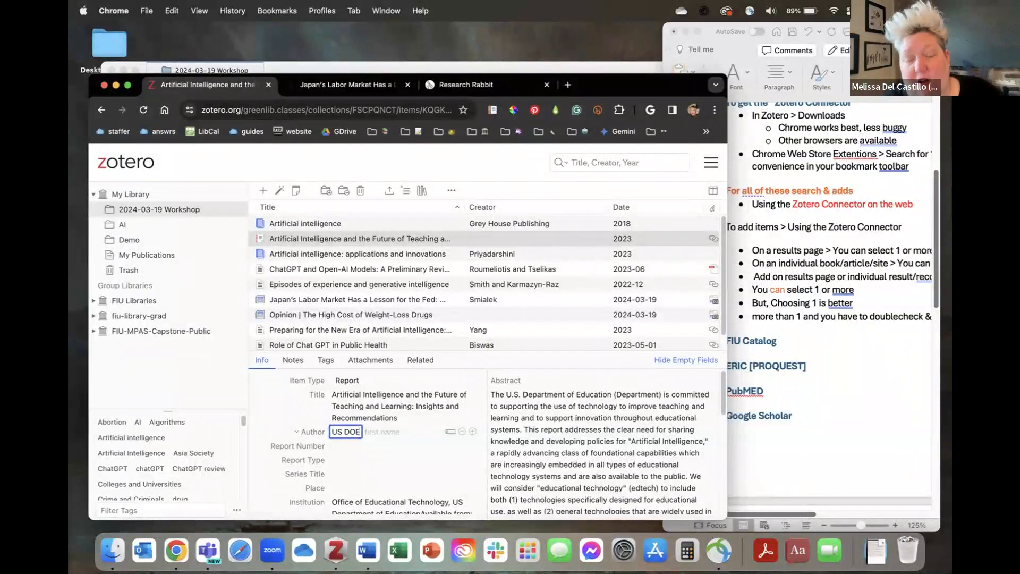
click(590, 443)
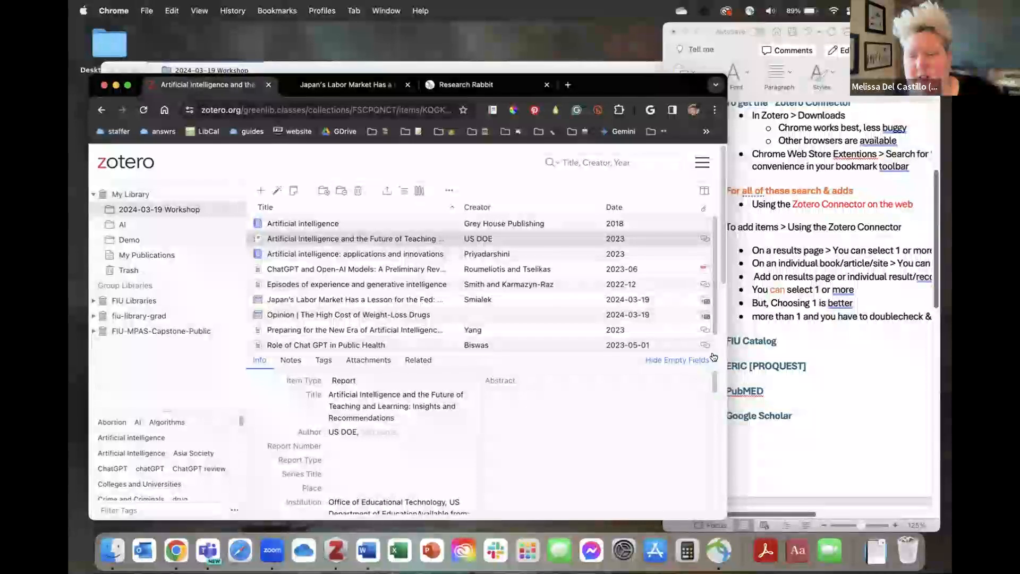
Check the workshop outline in the Word document, and widen the browser window until Zotero's site navigation shows.
scroll(759, 398, down, 10)
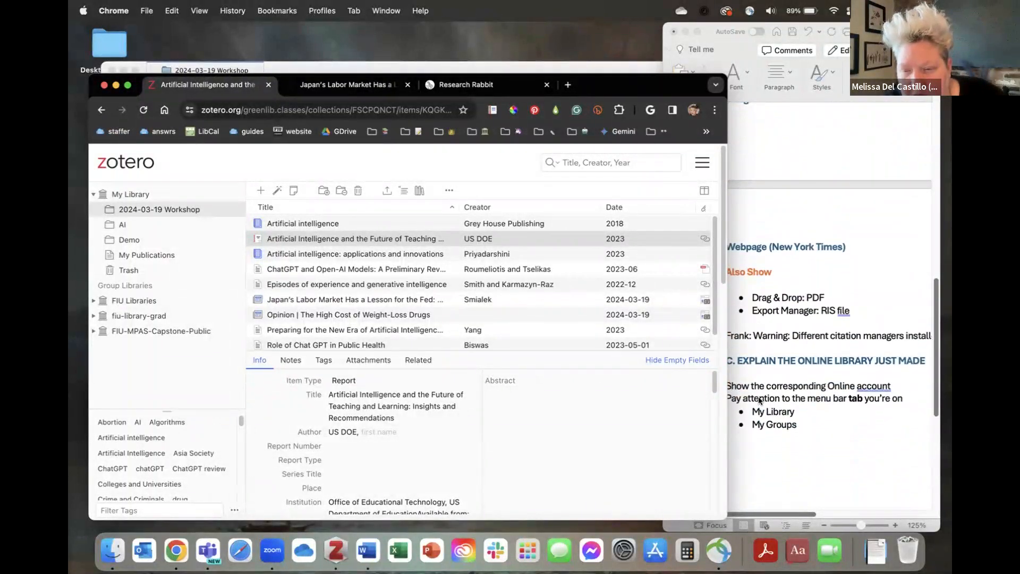
scroll(759, 399, right, 5)
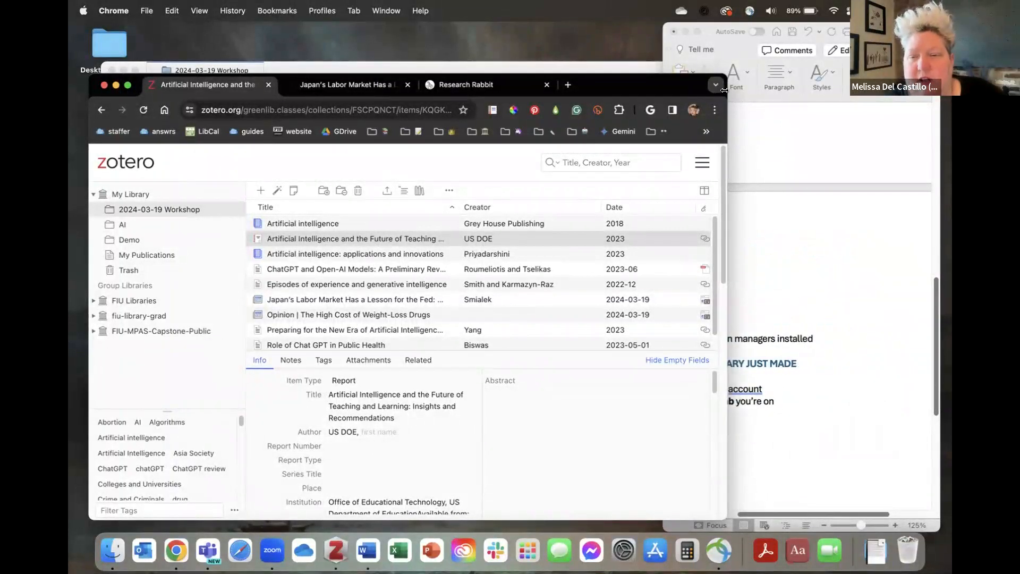
drag(724, 90, 796, 90)
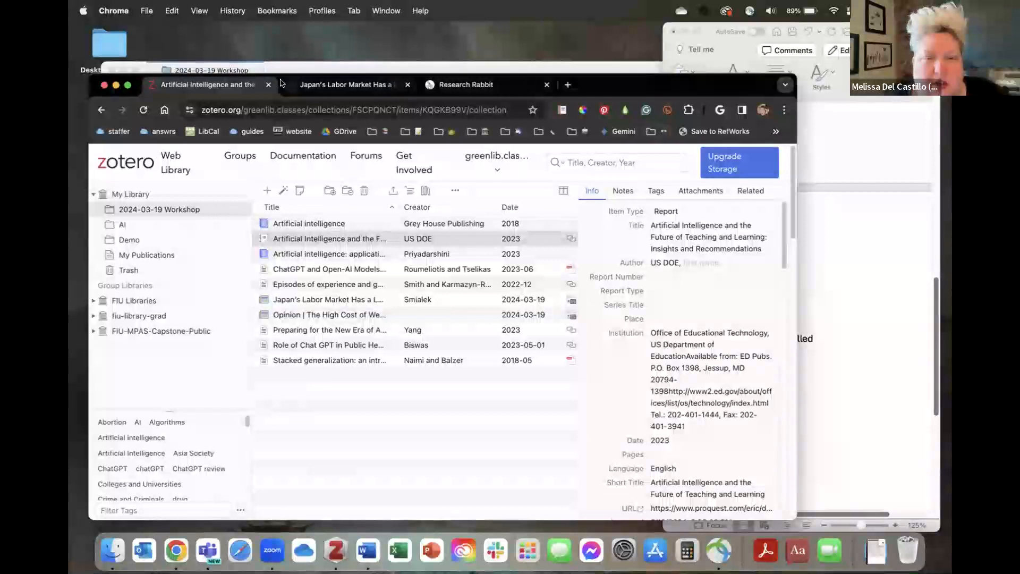
Open Google Scholar in a new browser tab.
click(568, 84)
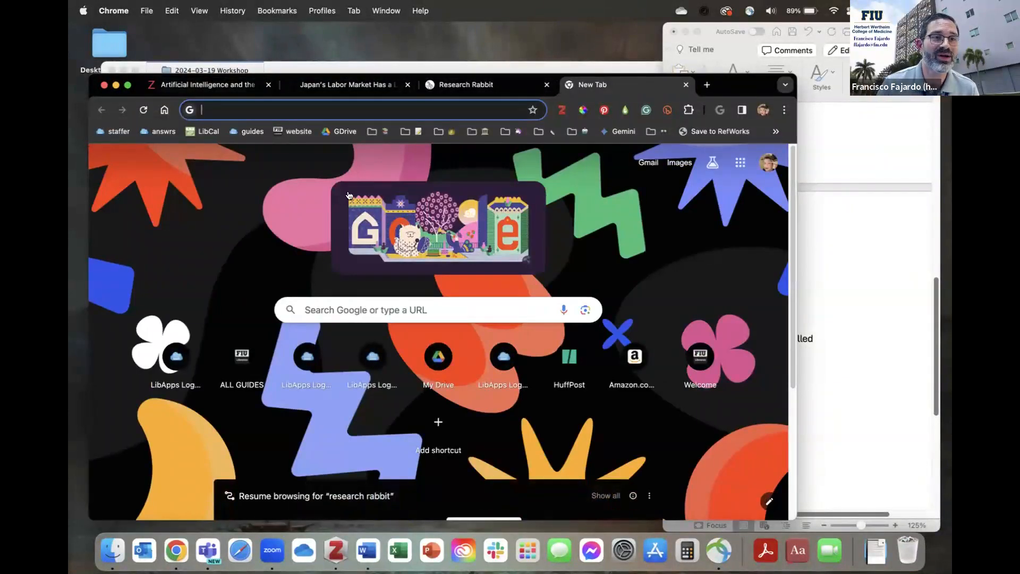
click(295, 133)
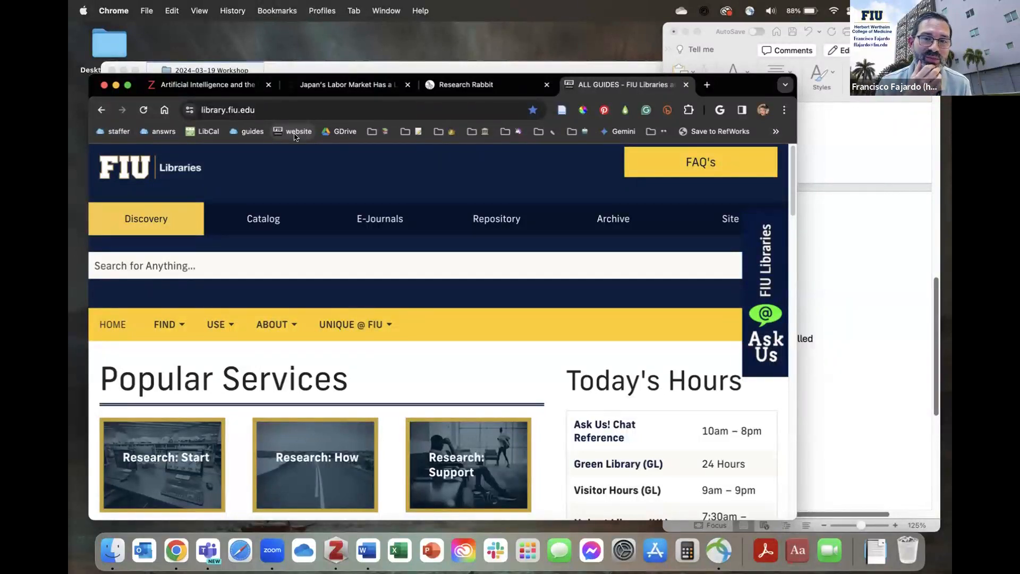
click(282, 110)
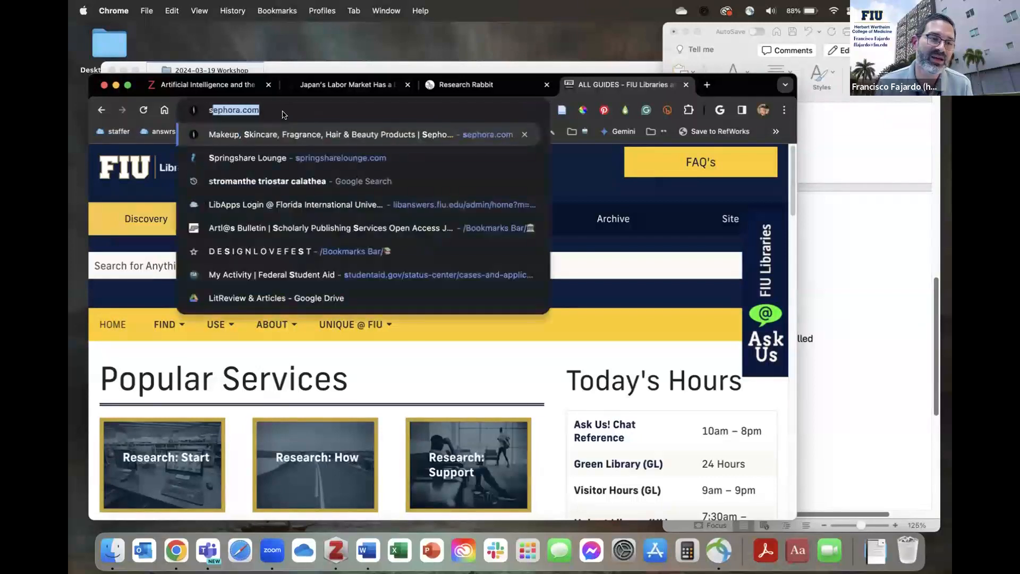
key(BackSpace)
text(sgoog)
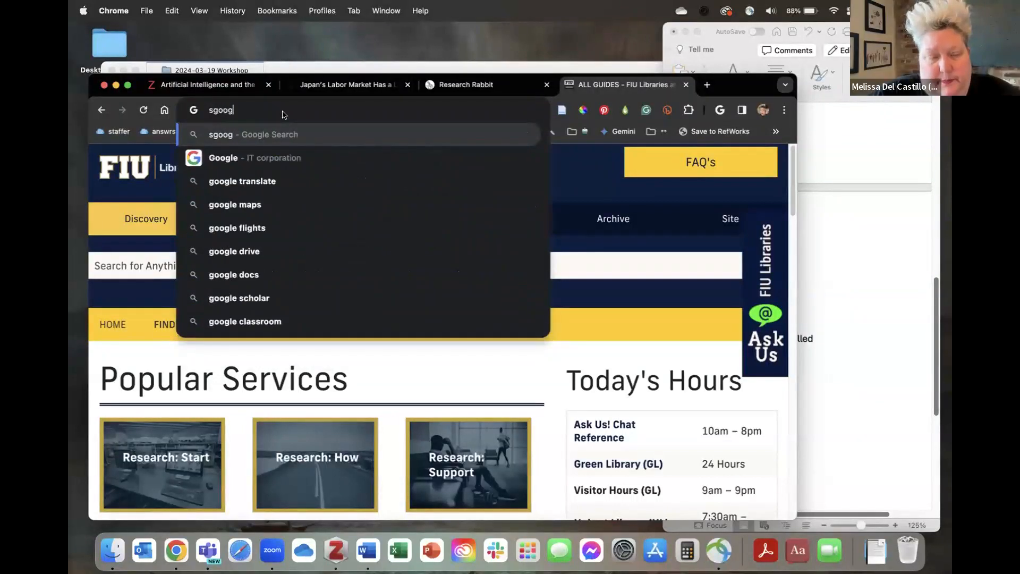
key(BackSpace)
key(BackSpace)
key(BackSpace)
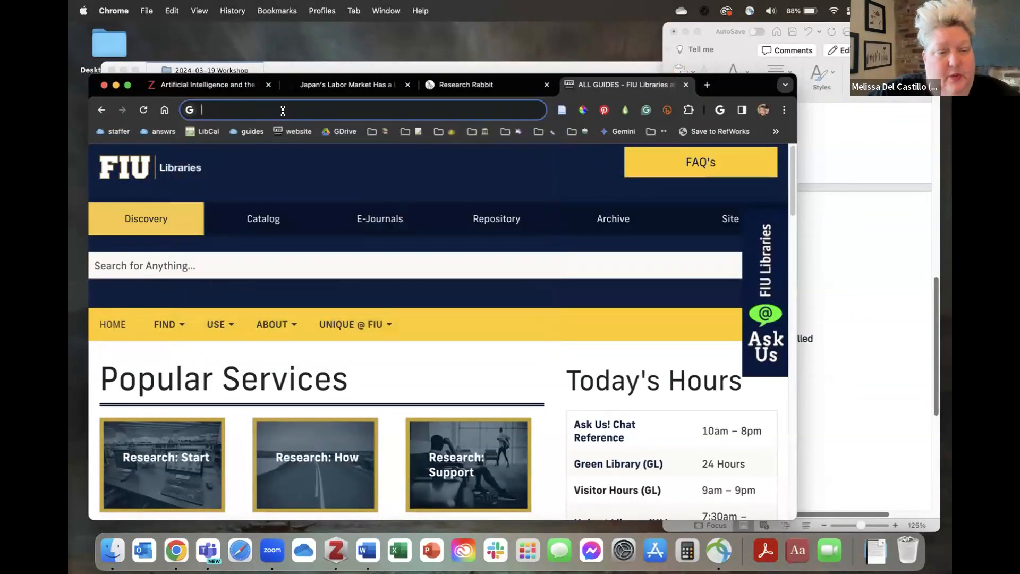
text(google)
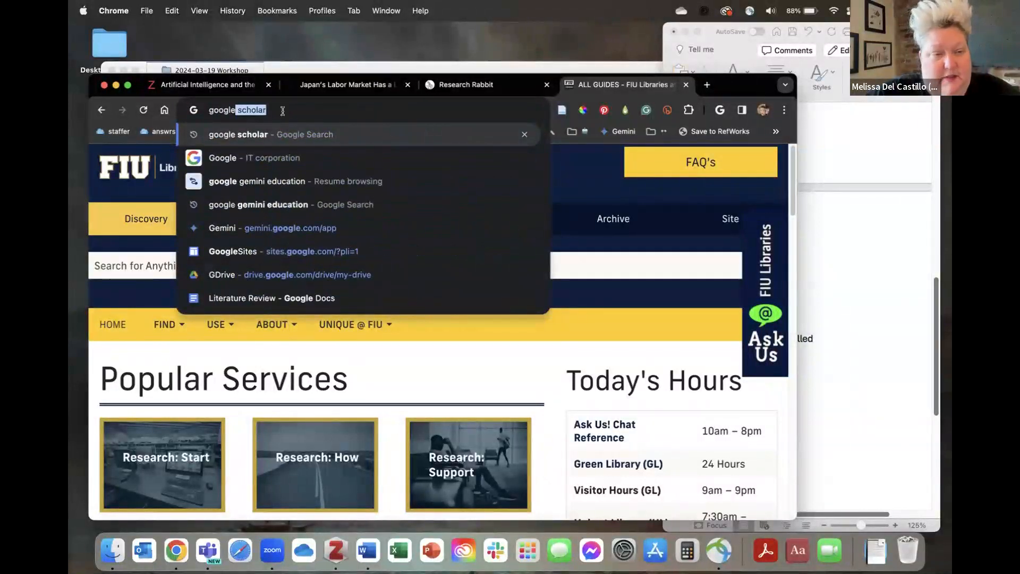
key(Return)
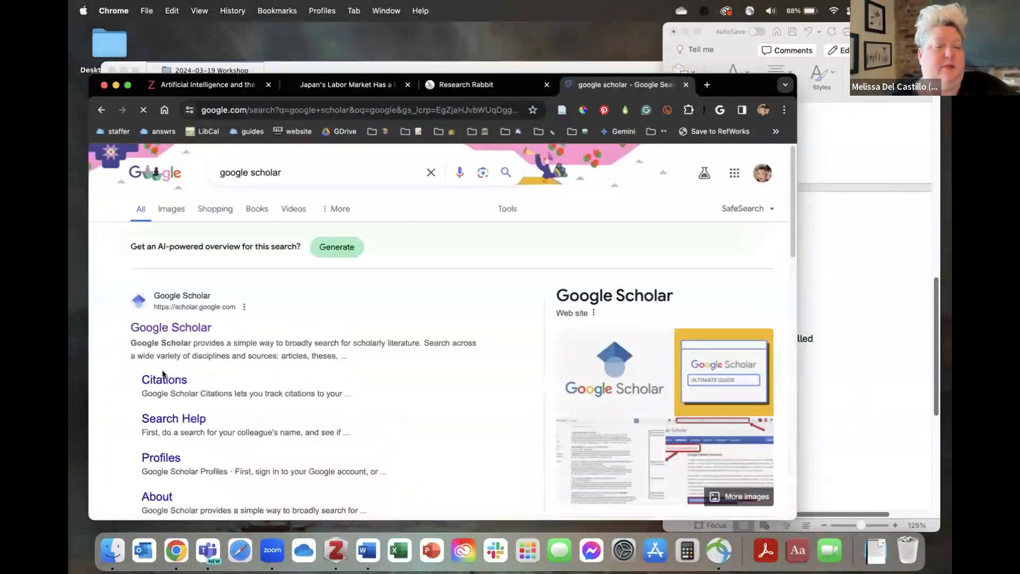
click(168, 326)
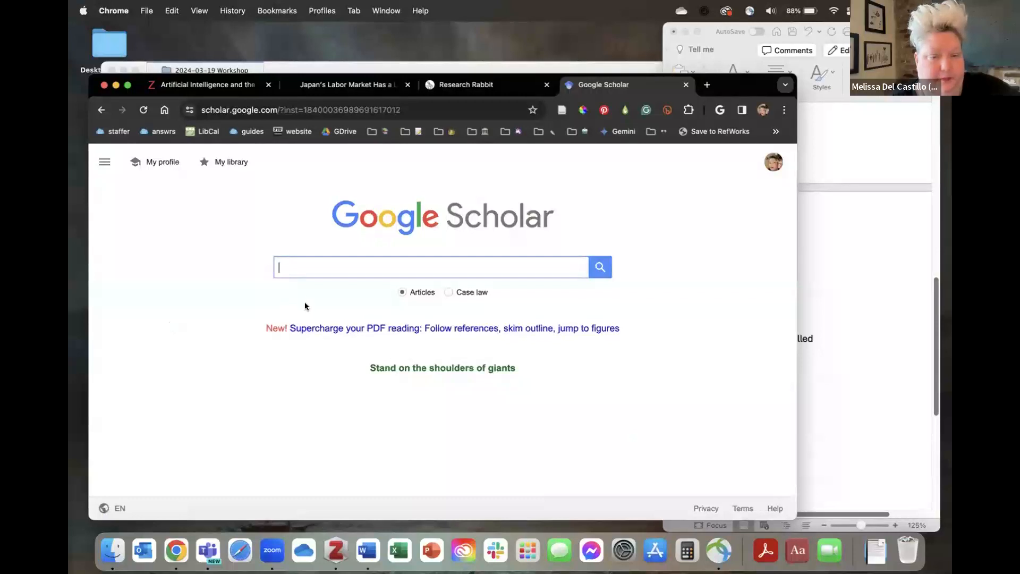
Search Google Scholar for articles on chatgpt.
text(chat)
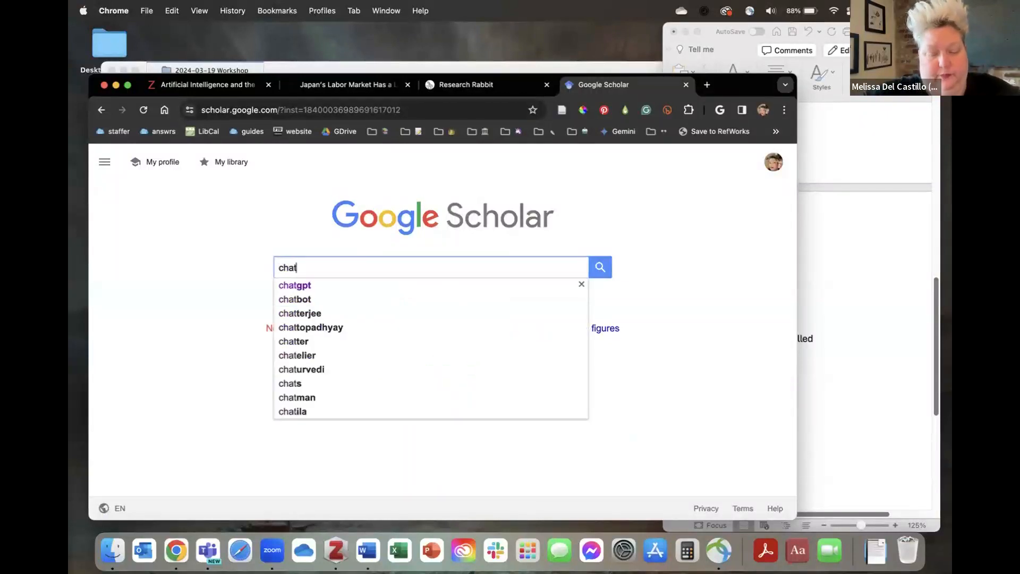
text(gpt)
key(Return)
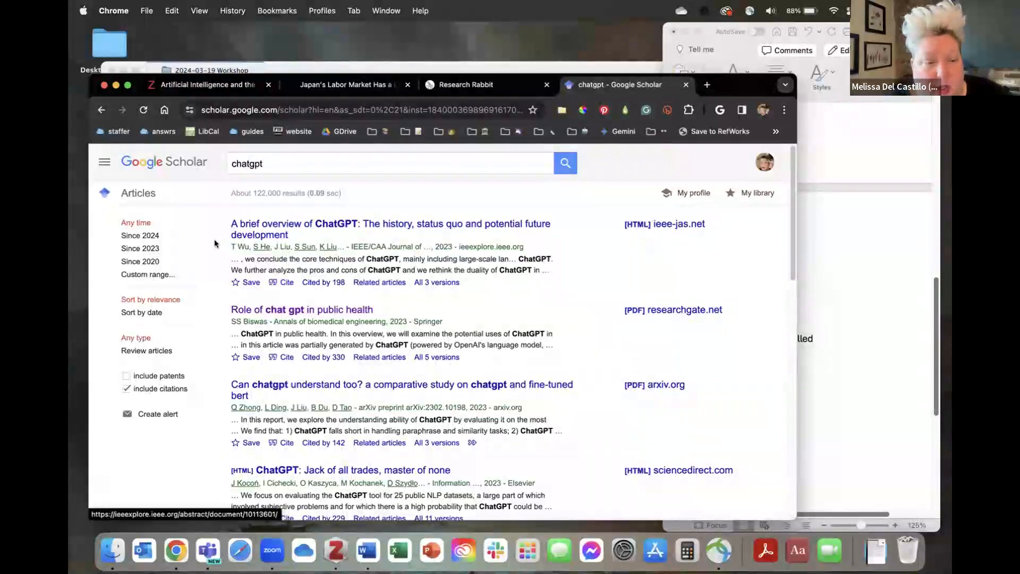
Save the global warming, autodidactic experiences and zero-shot information extraction articles to the 2024-03-19 Workshop collection, and refresh the Zotero web library.
click(562, 110)
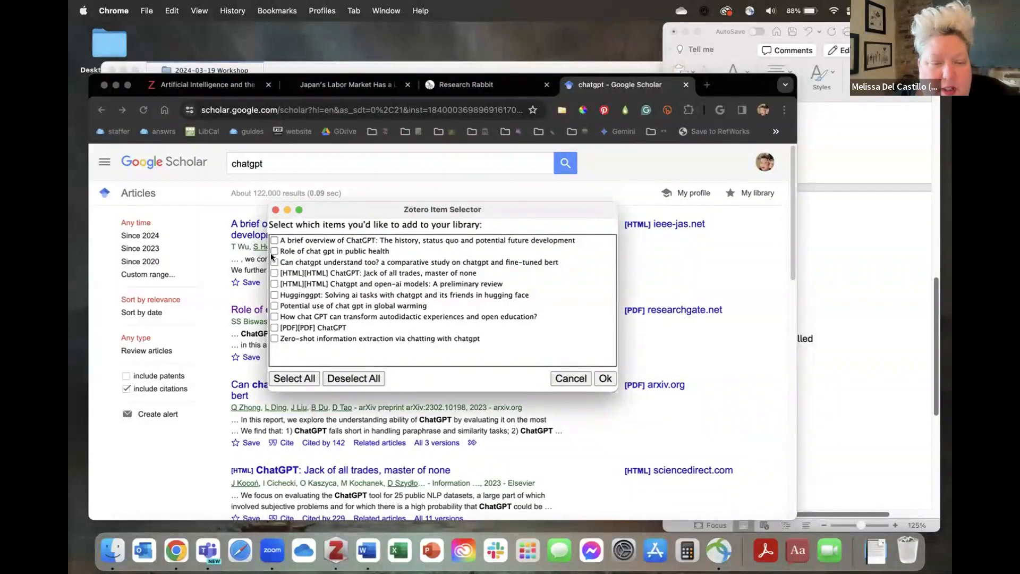
click(275, 306)
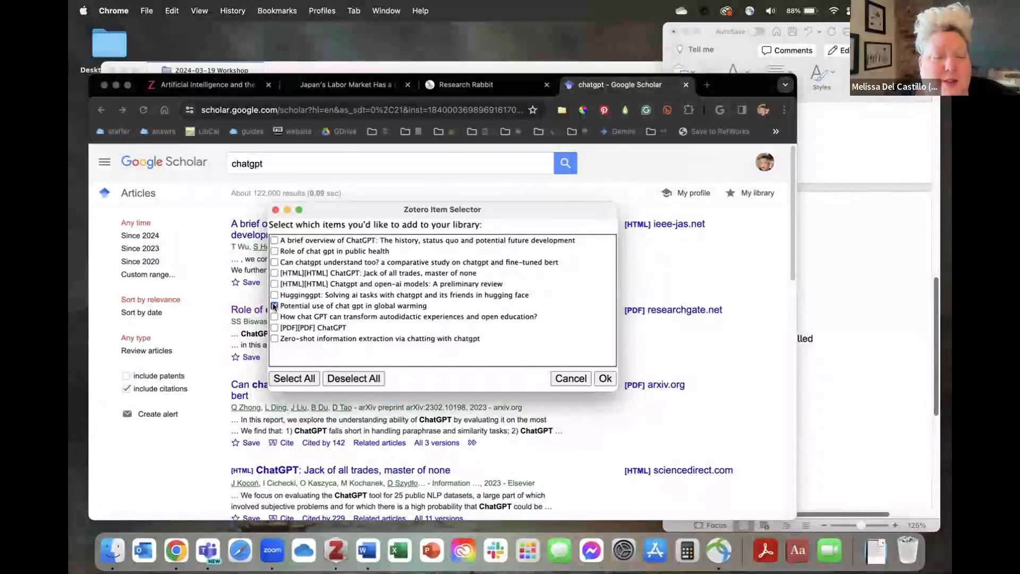
click(274, 339)
click(605, 378)
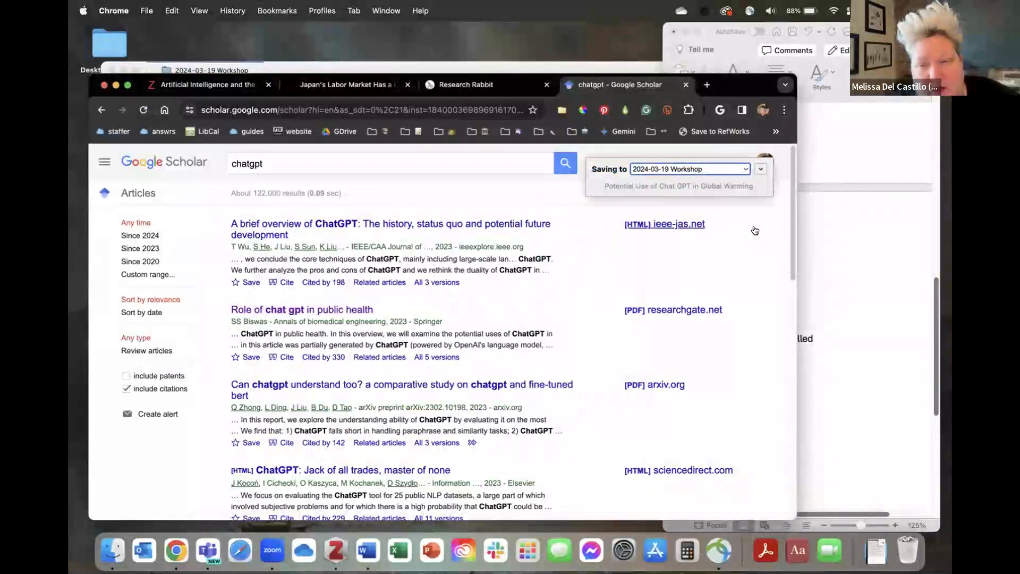
click(761, 169)
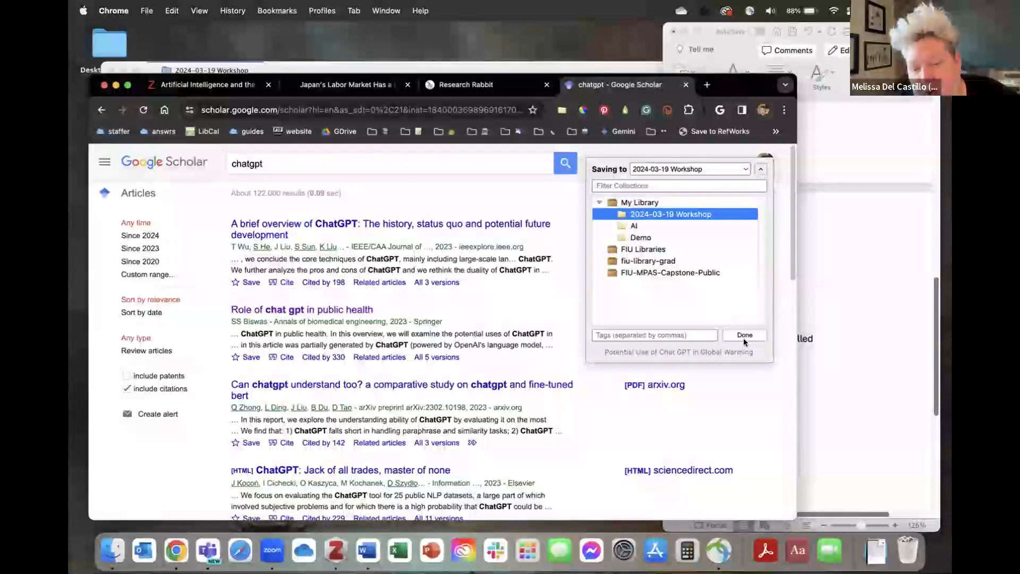
click(744, 335)
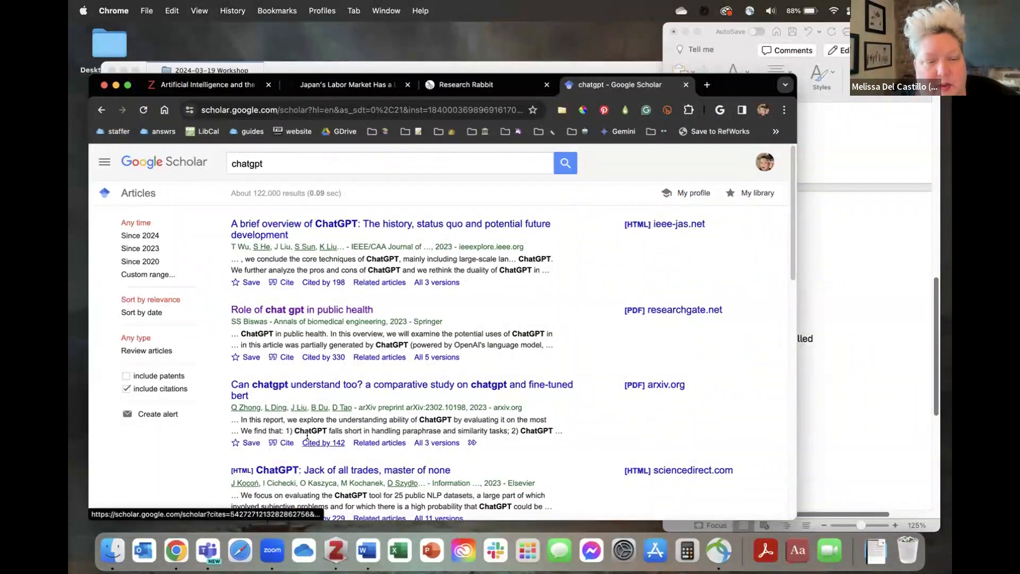
click(212, 84)
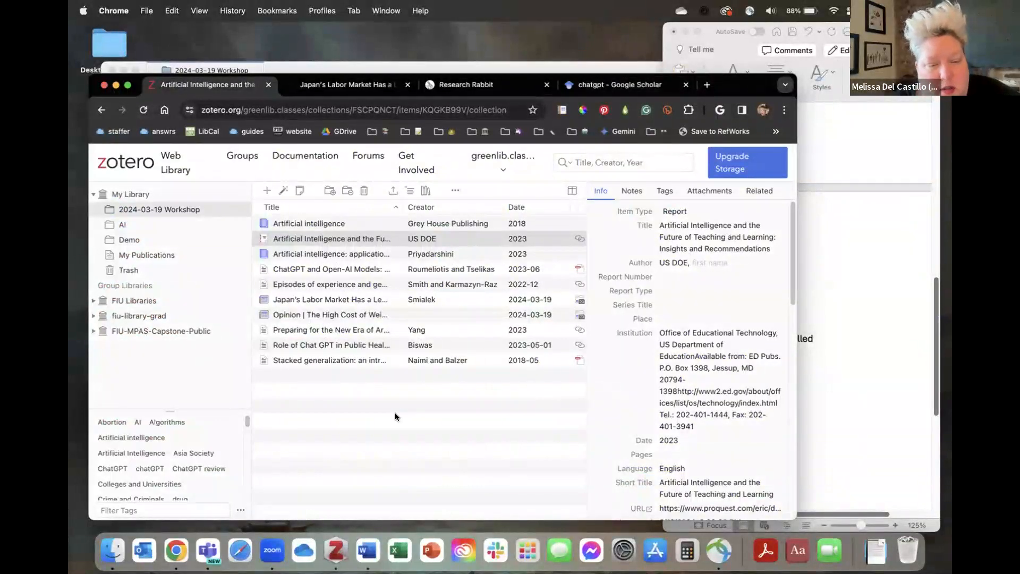
click(143, 110)
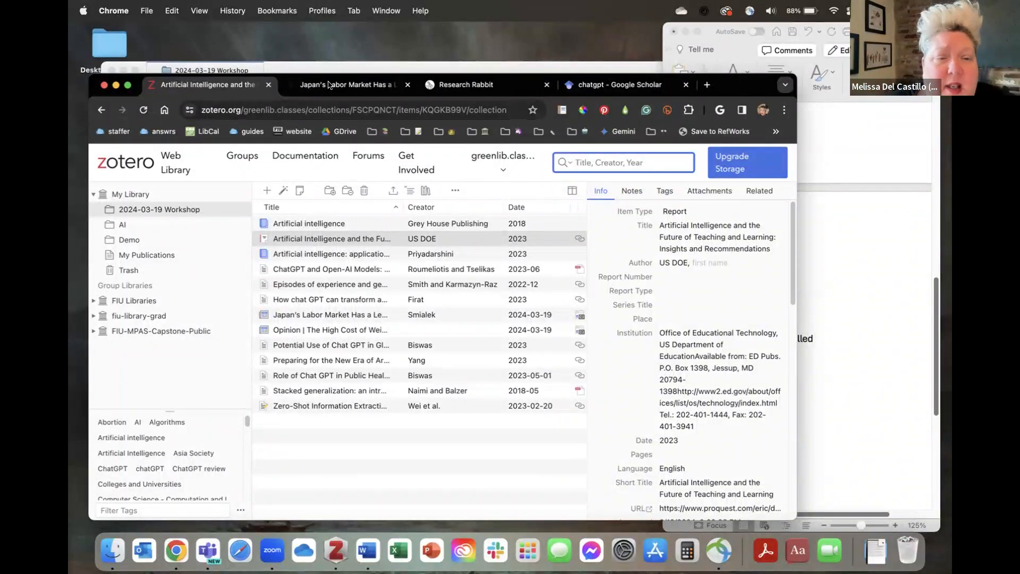
Open "Can ChatGPT Understand Too?" on arXiv from the Google Scholar results and copy the paper's full title.
click(592, 86)
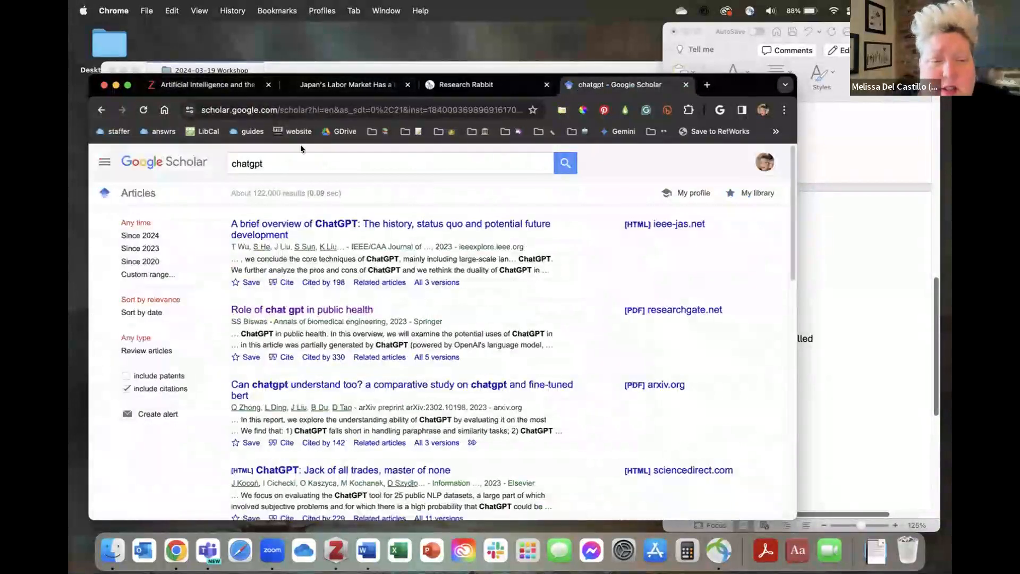
scroll(407, 261, down, 1)
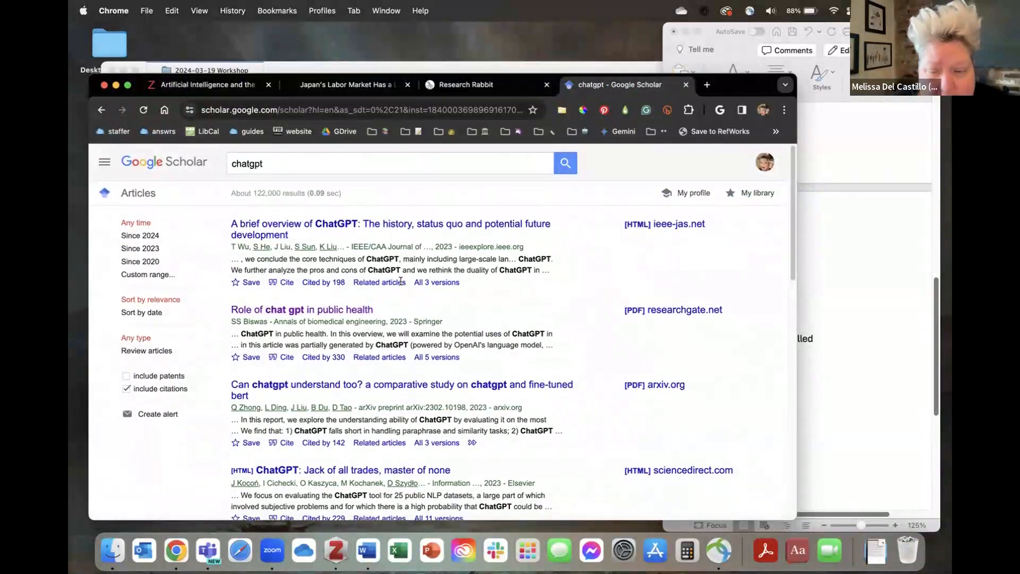
scroll(401, 281, down, 1)
click(378, 369)
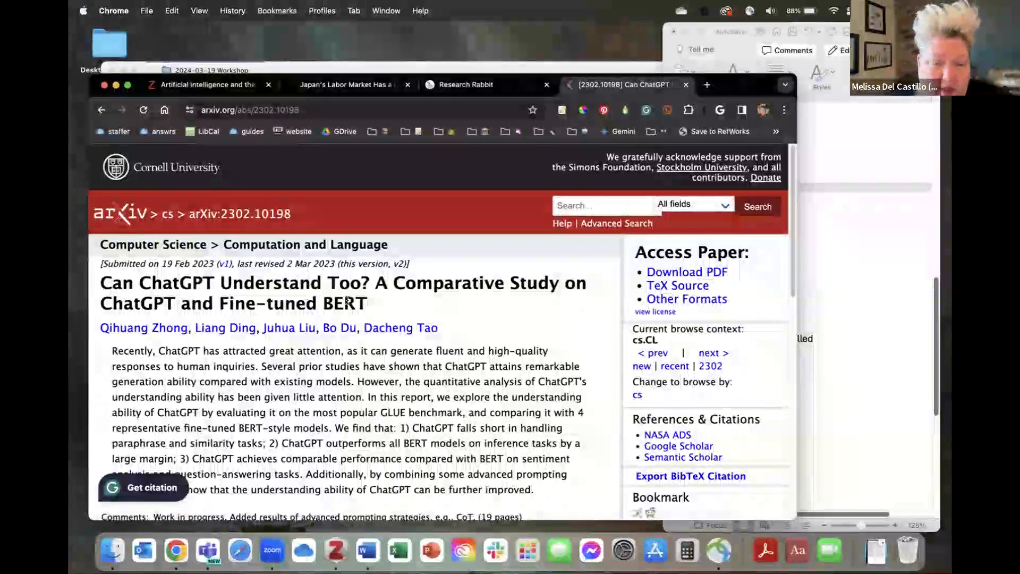
drag(369, 306, 109, 264)
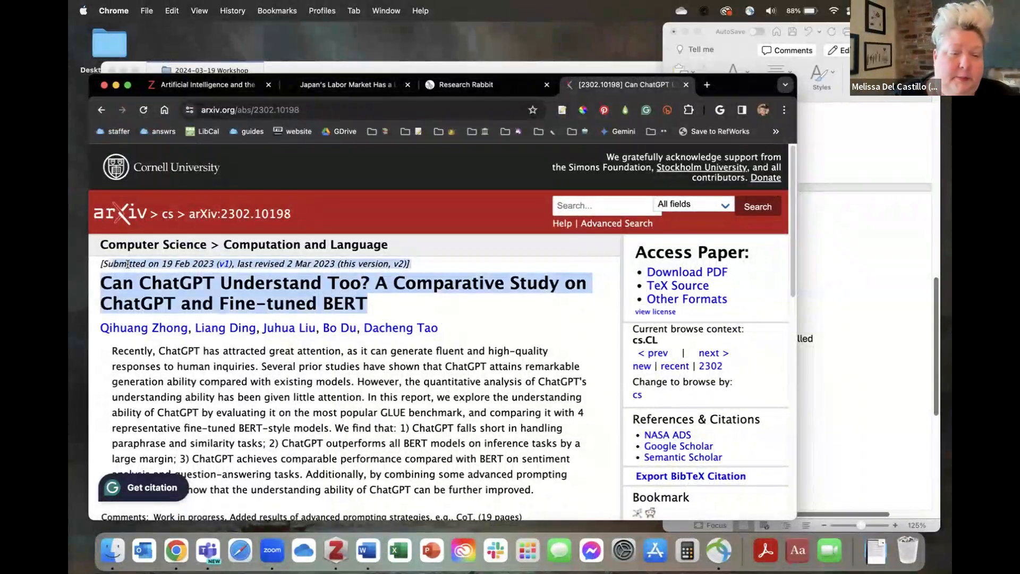
click(272, 414)
drag(371, 309, 97, 286)
key(super+c)
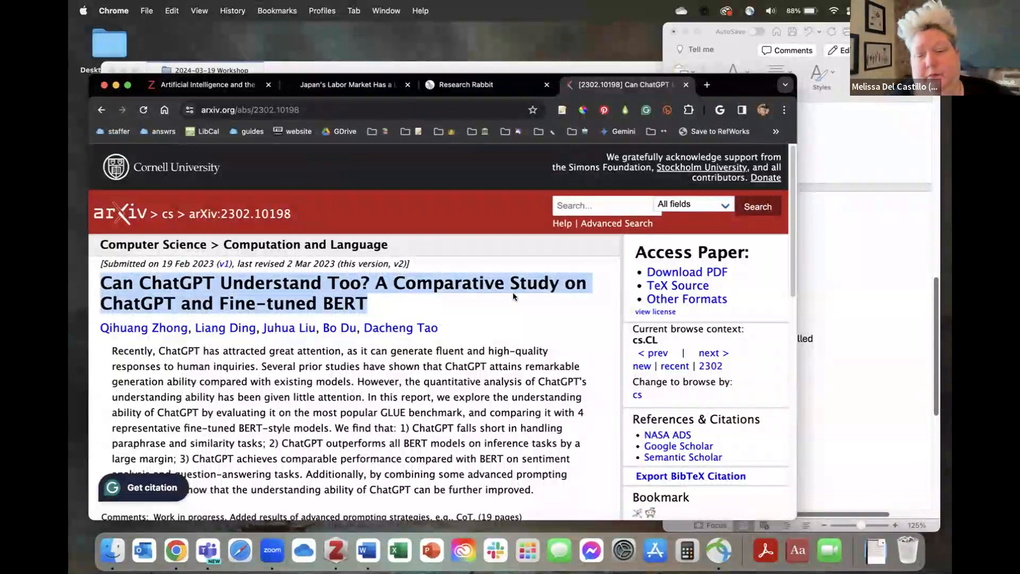
Download the paper's PDF to the Desktop, named "Can ChatGPT Understand Too? A Comparative Study on ChatGPT and Fine-tuned BERT".
click(656, 276)
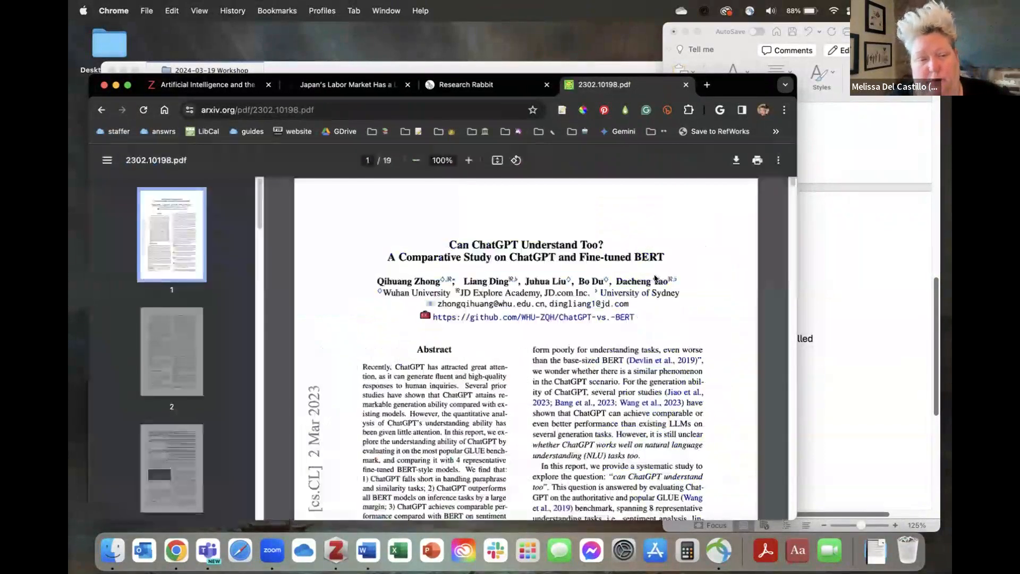
click(736, 160)
key(super+v)
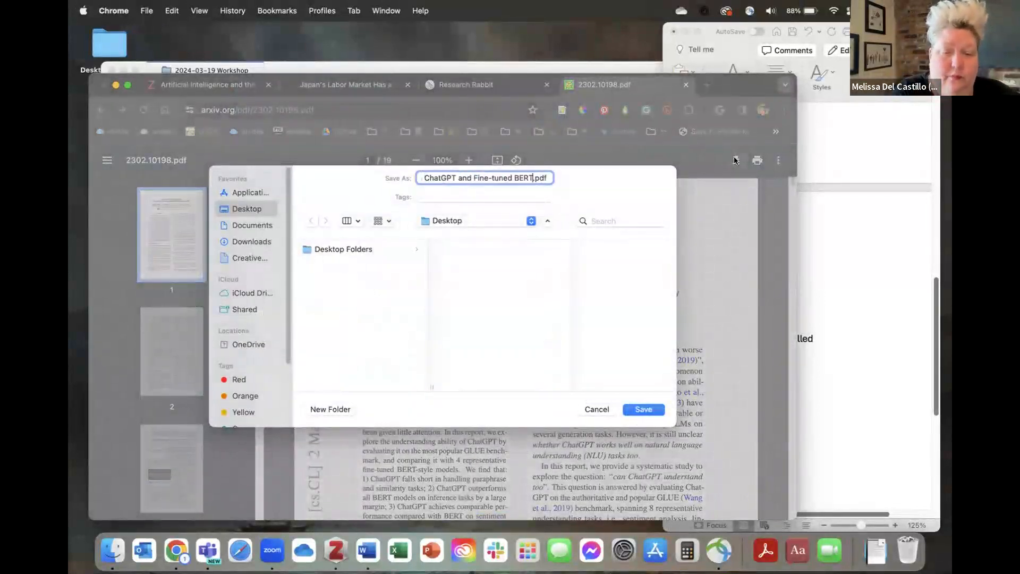
click(636, 409)
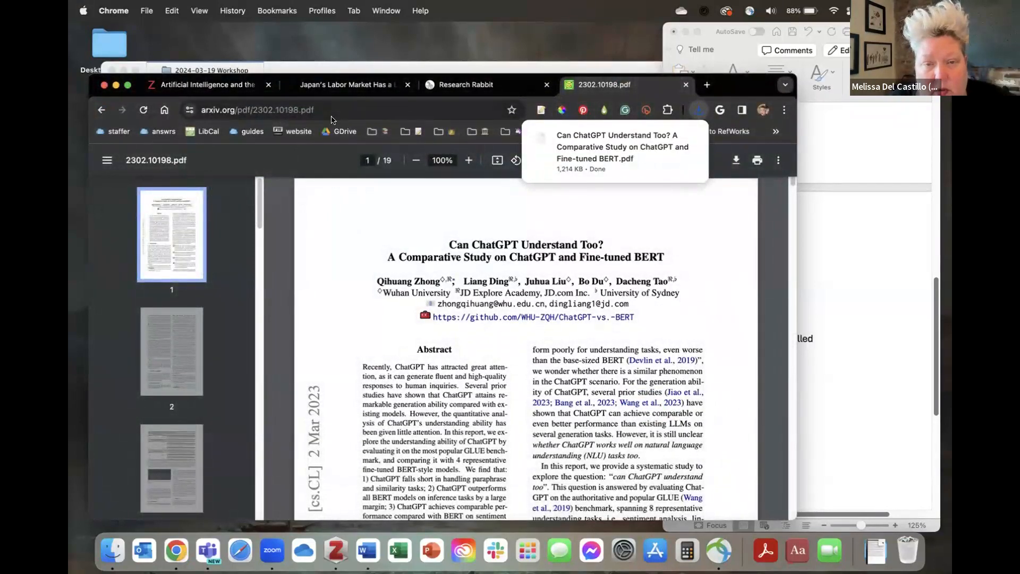
Add the downloaded ChatGPT and BERT PDF from the Desktop folder to the 2024-03-19 Workshop collection in the Zotero web library and view its record.
click(189, 85)
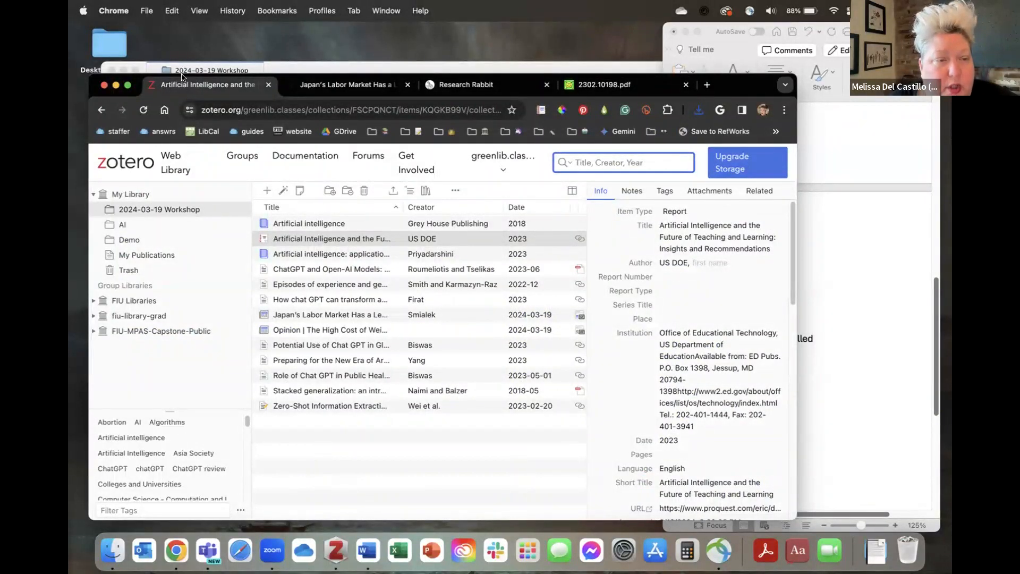
click(107, 39)
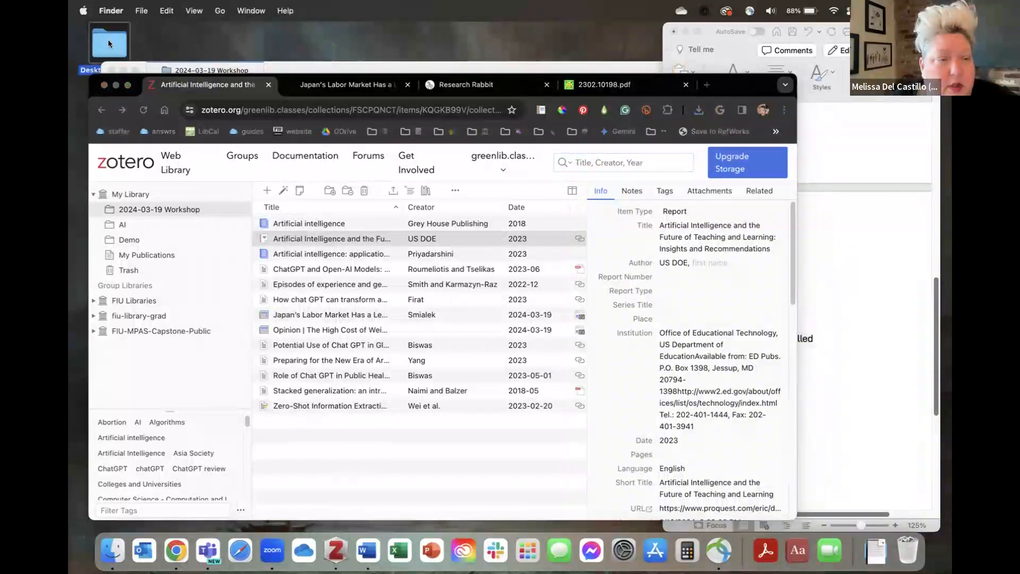
double_click(108, 40)
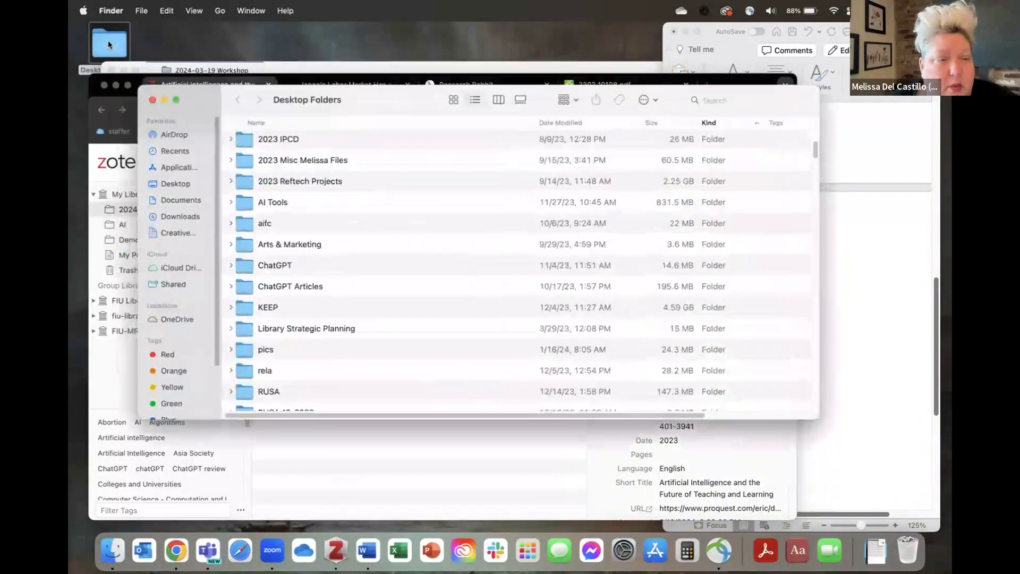
click(152, 100)
click(112, 550)
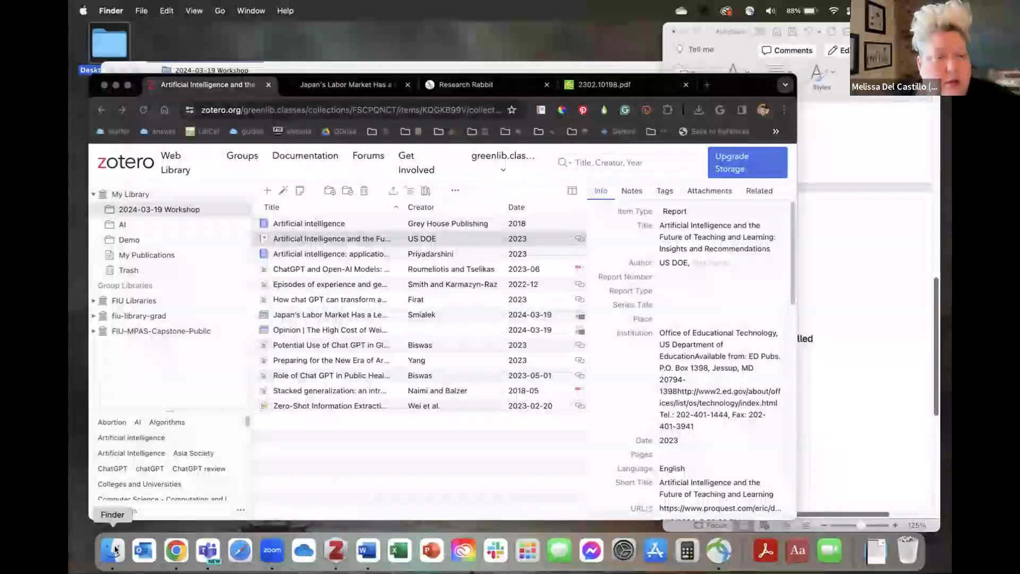
click(174, 183)
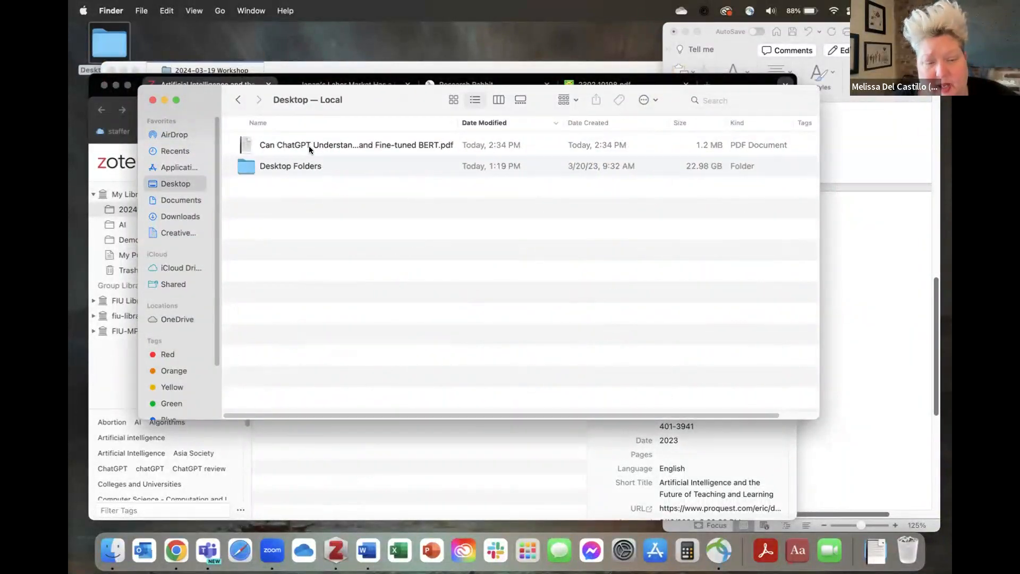
drag(308, 144, 350, 468)
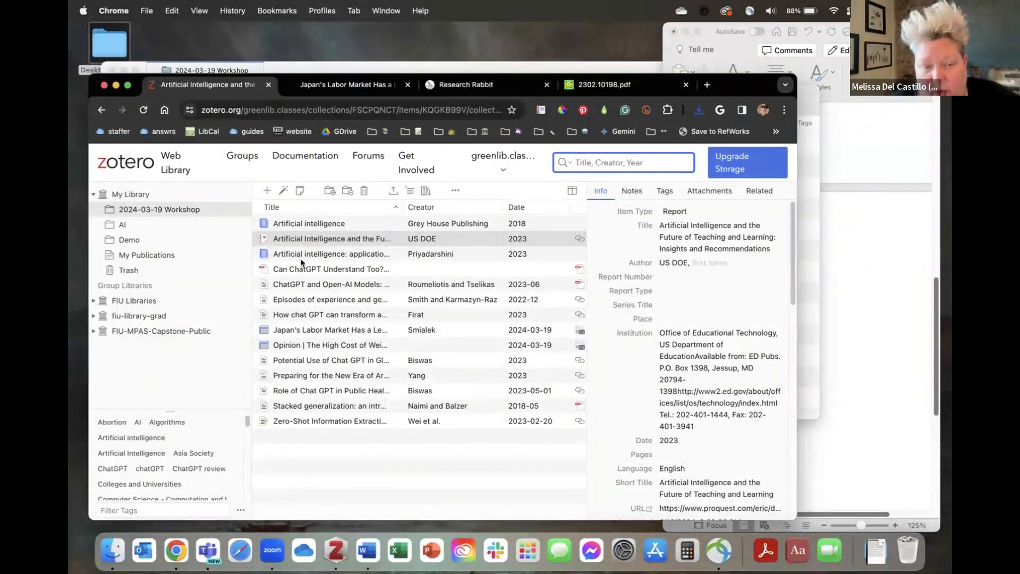
click(283, 269)
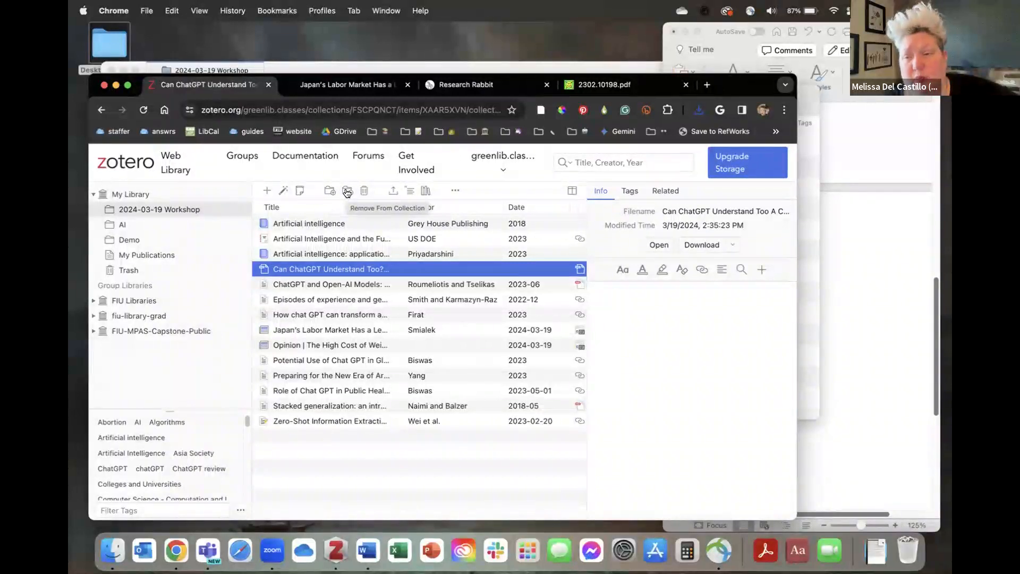
click(325, 240)
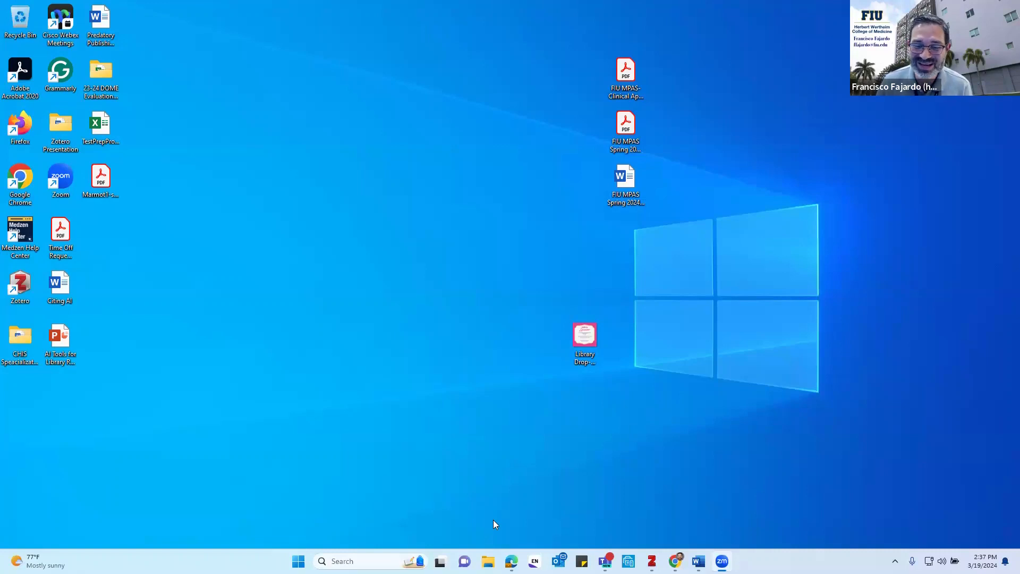
Switch to the Zotero desktop app and add the PDF on social determinants of health inequalities from the desktop to the 2024-03-19 Workshop collection.
click(652, 561)
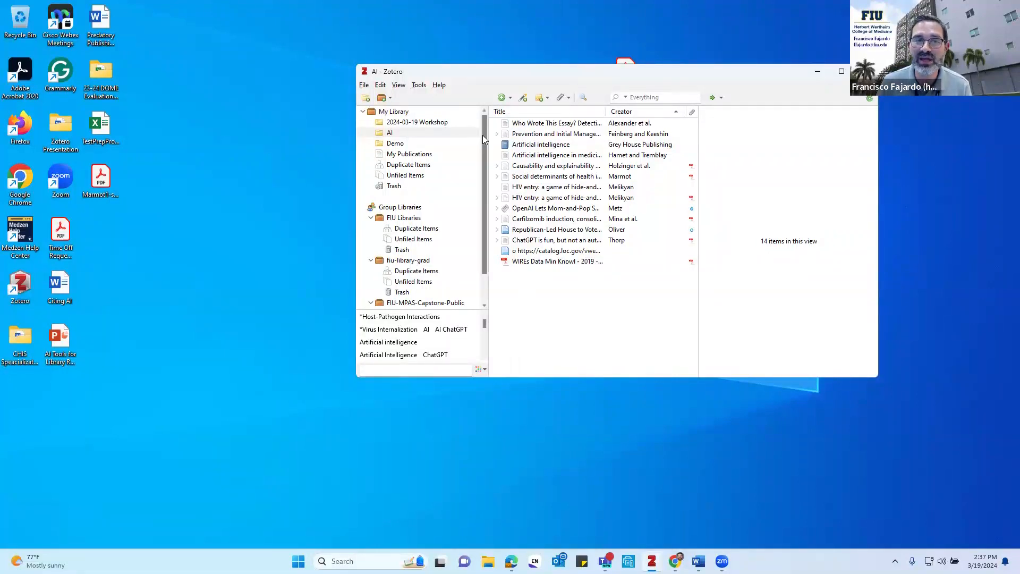
click(440, 123)
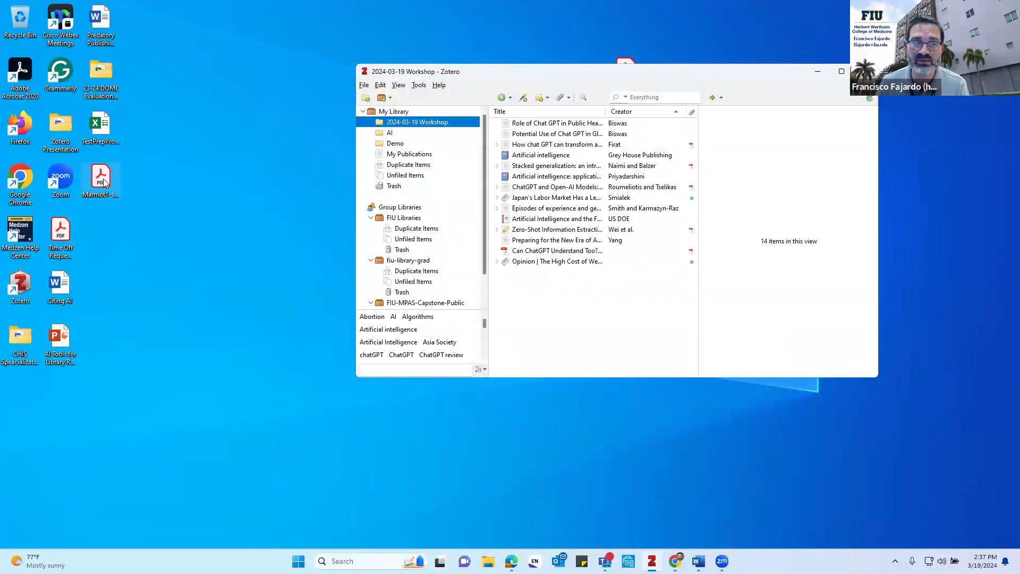
drag(106, 182, 557, 293)
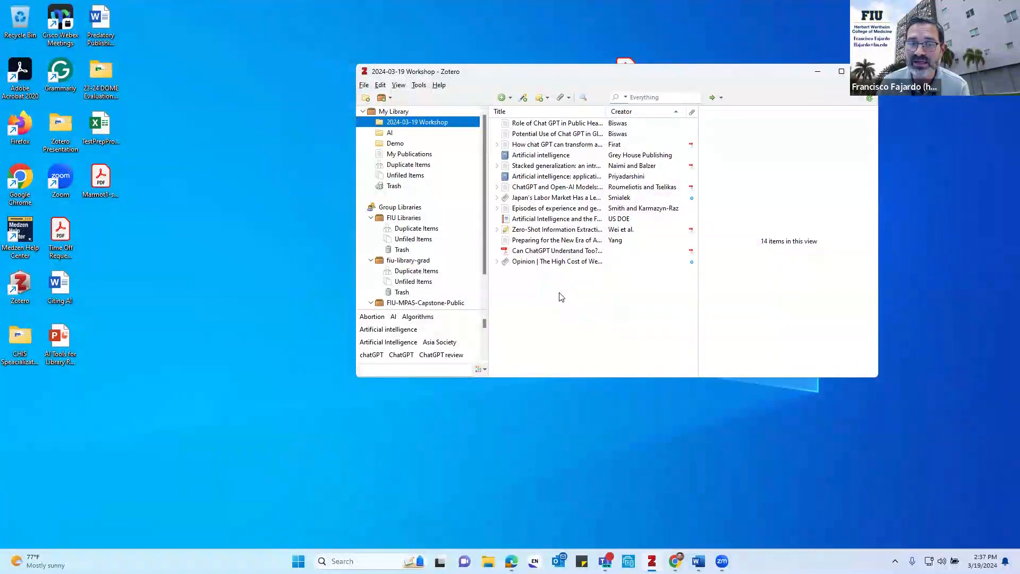
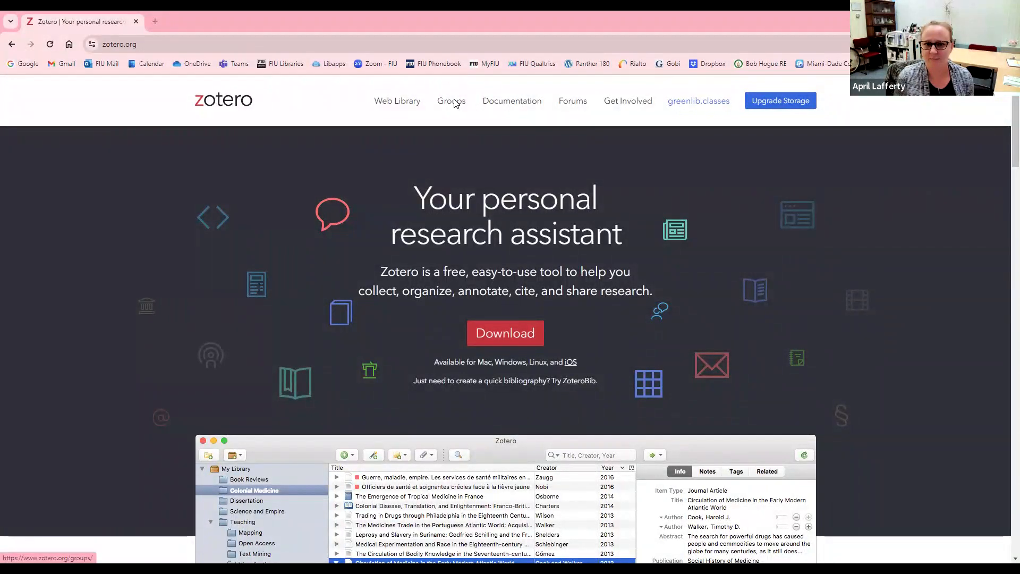
Examine the new group form's name, URL and membership type options on the Zotero website, as well as the group search page.
click(456, 103)
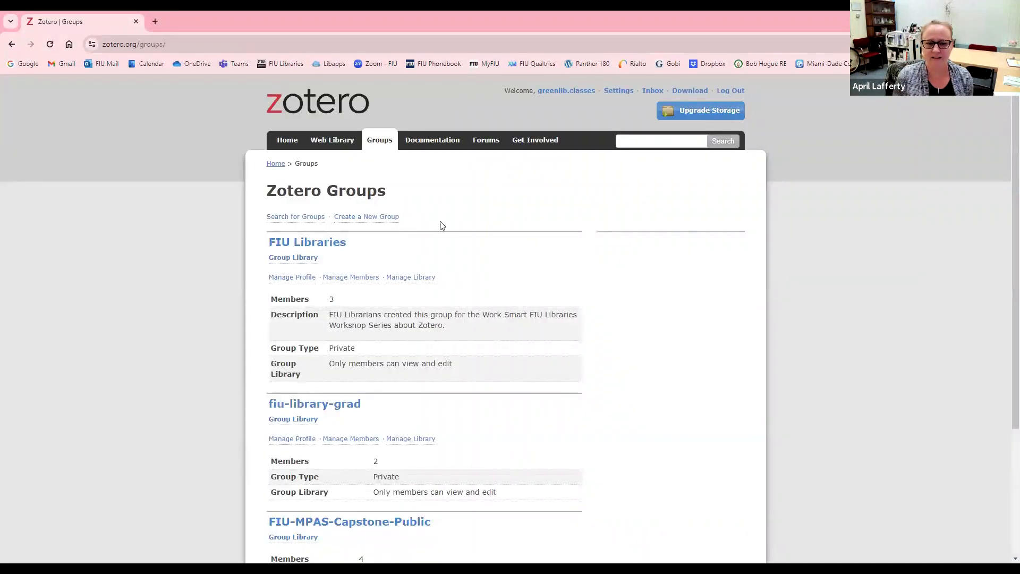
click(371, 222)
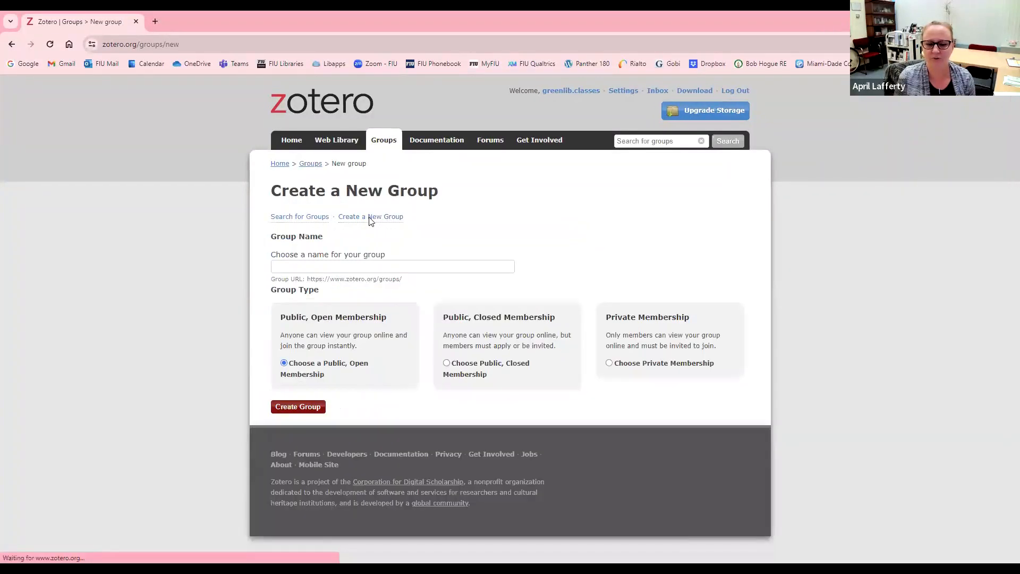
click(307, 265)
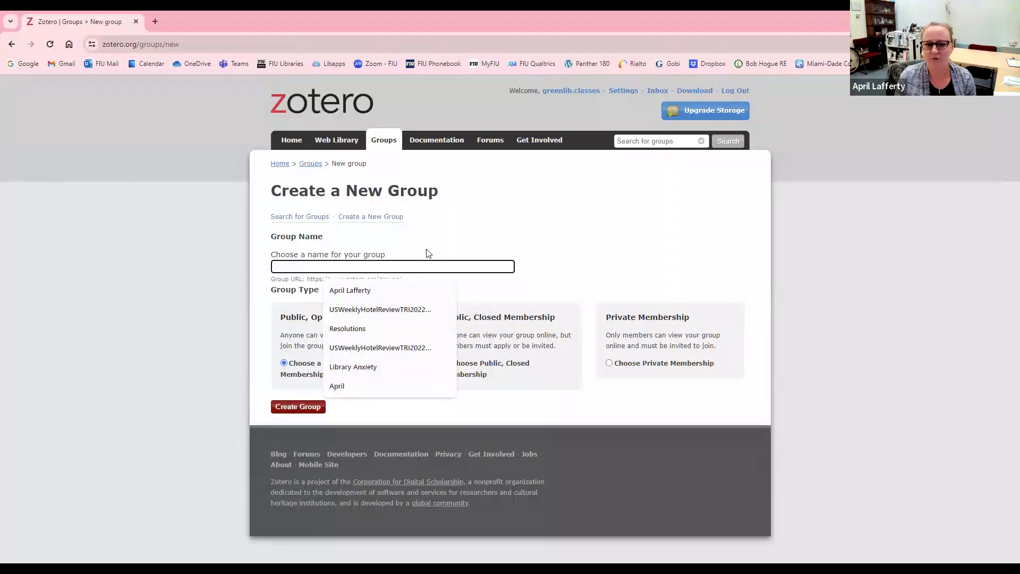
key(Escape)
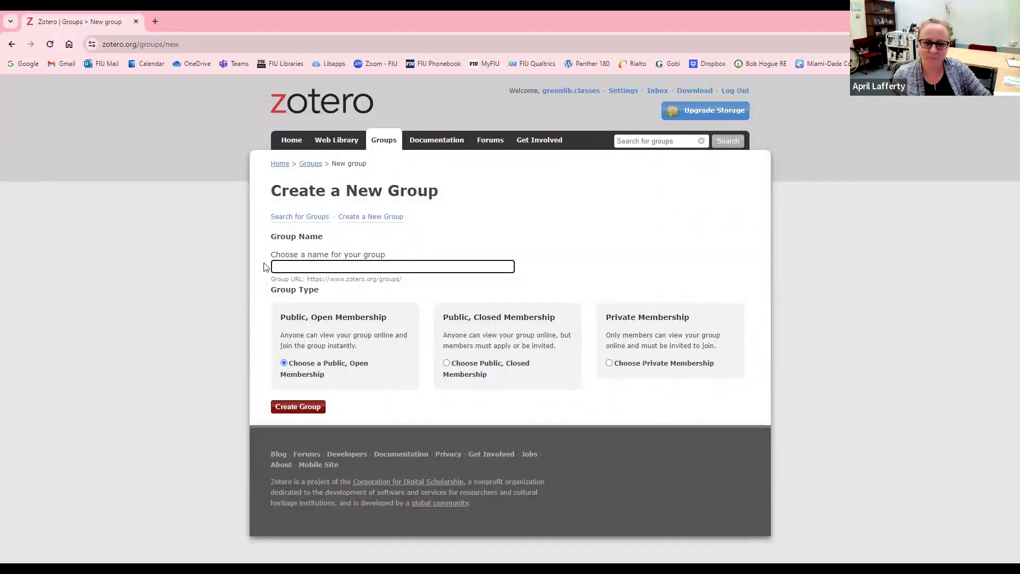
drag(403, 280, 320, 282)
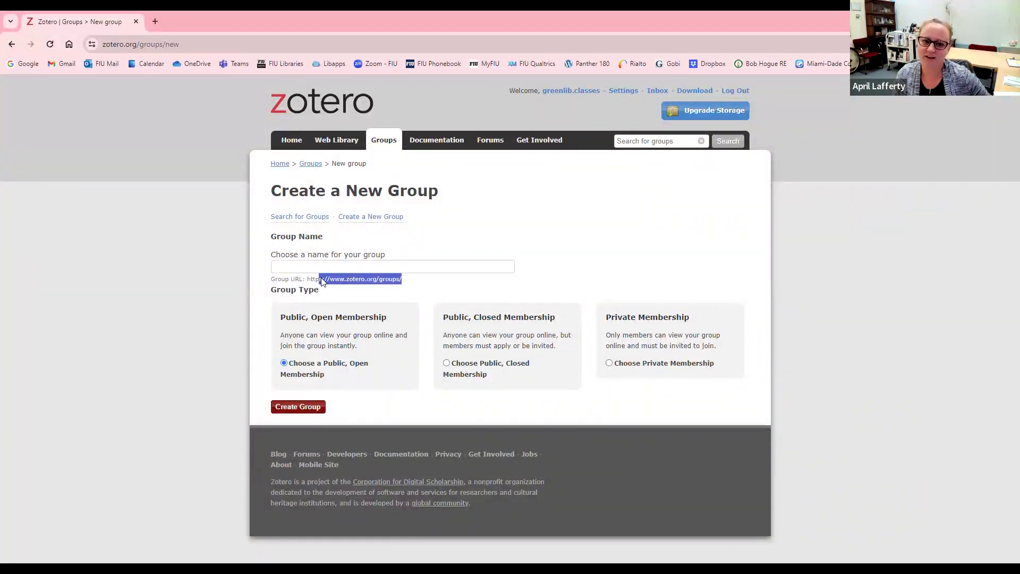
click(425, 294)
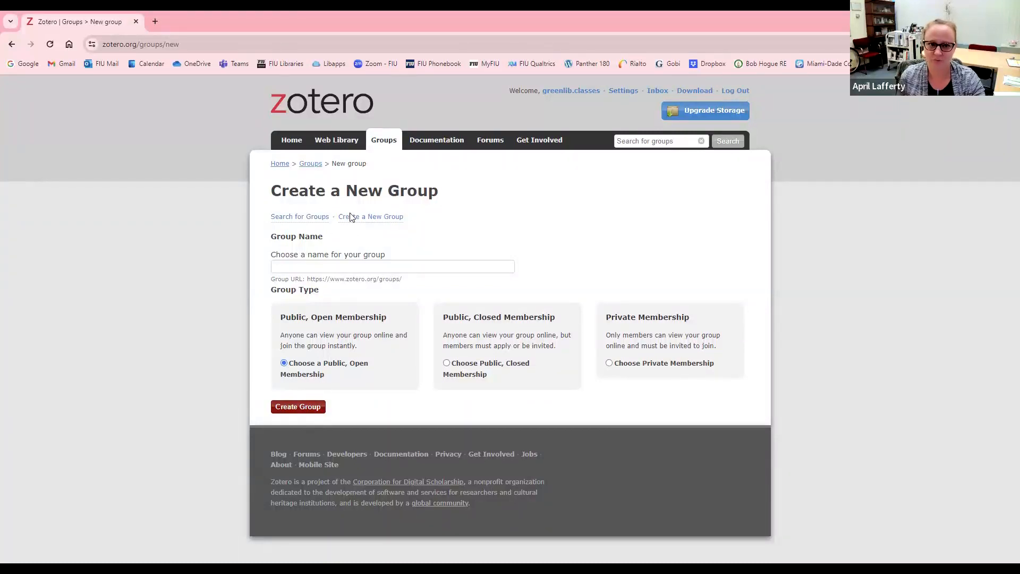
click(313, 218)
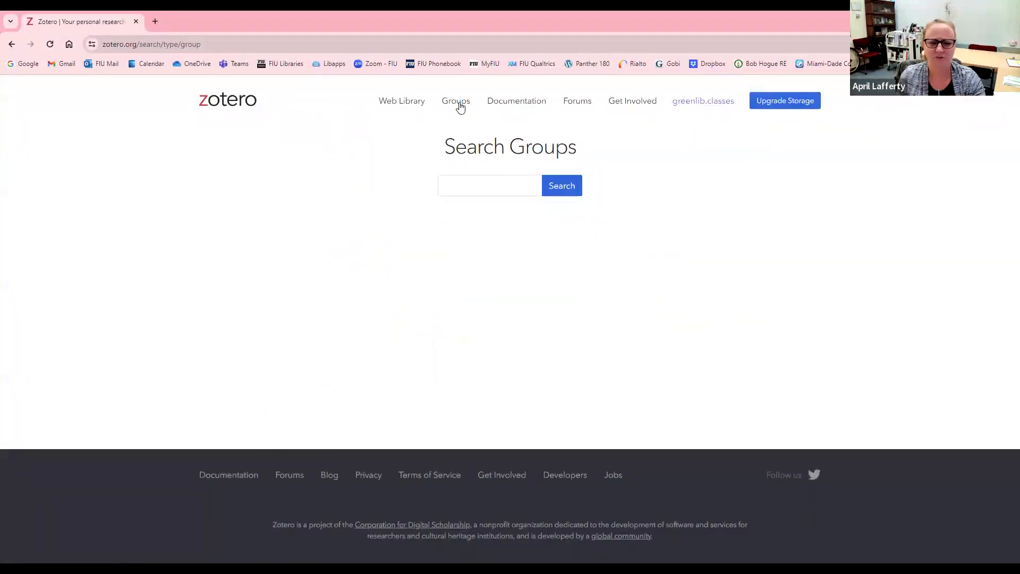
Review the FIU Libraries group's member settings and its form for inviting members.
click(458, 103)
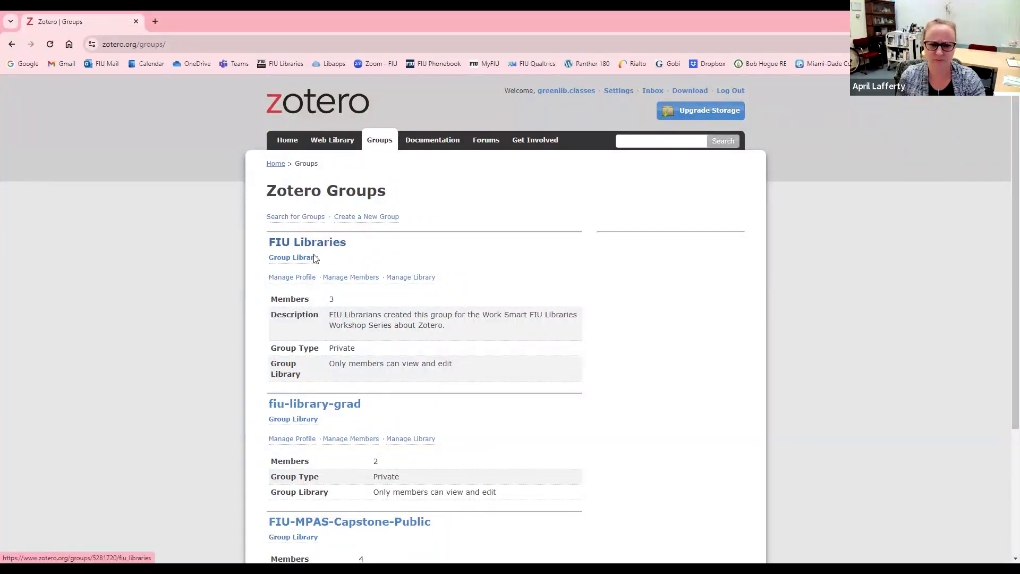
click(362, 280)
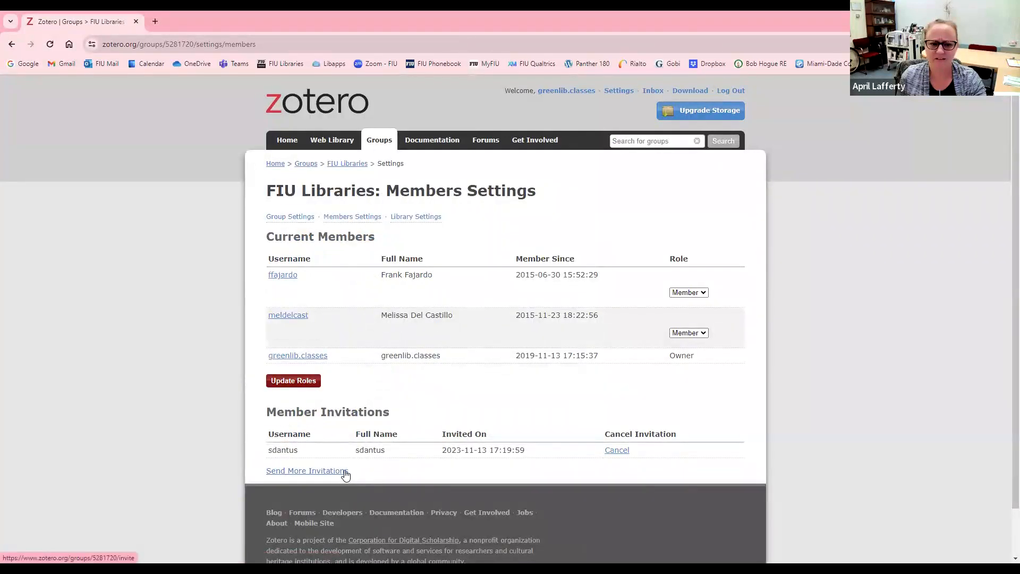
click(320, 472)
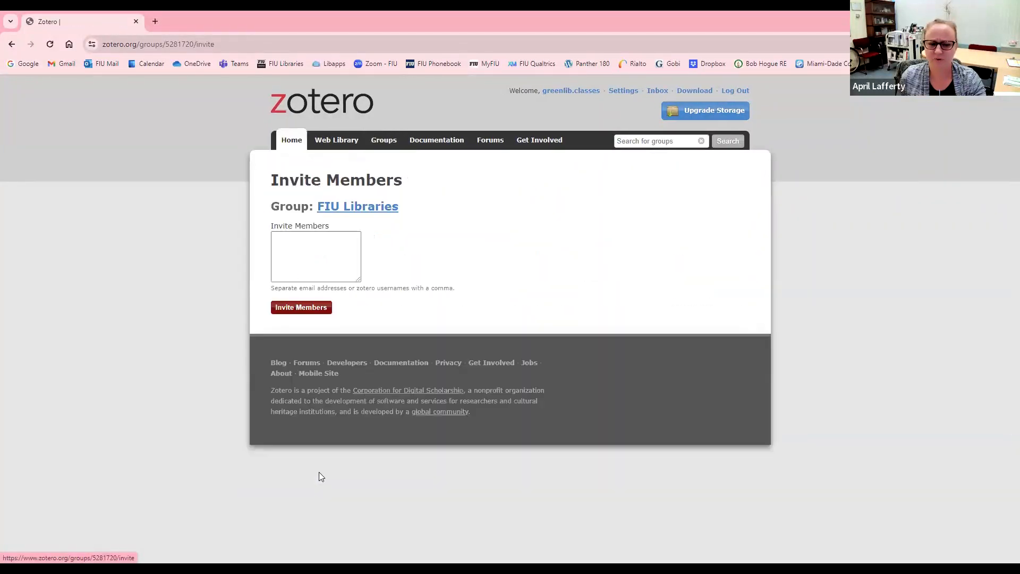
click(303, 242)
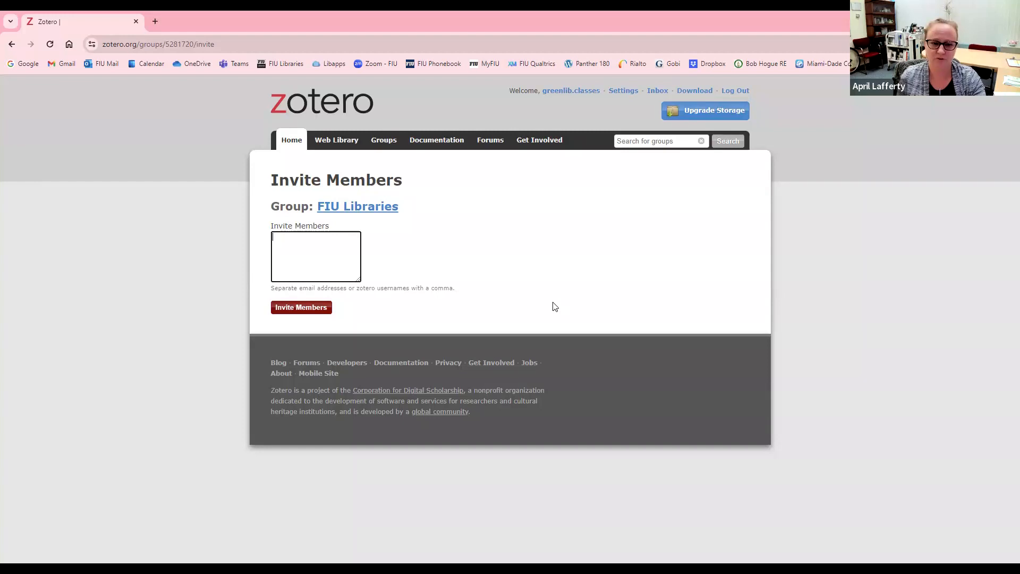
click(12, 46)
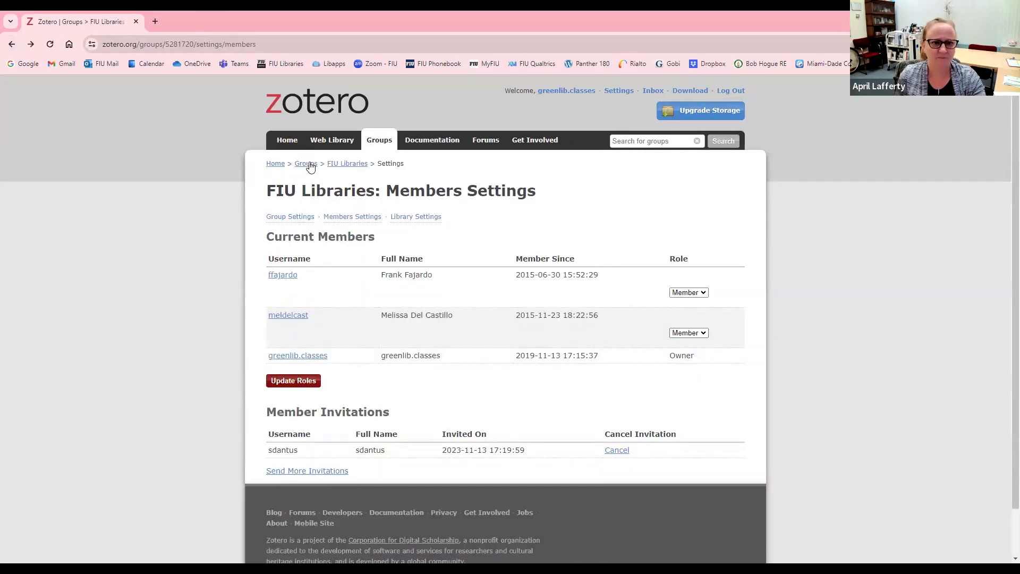
click(340, 166)
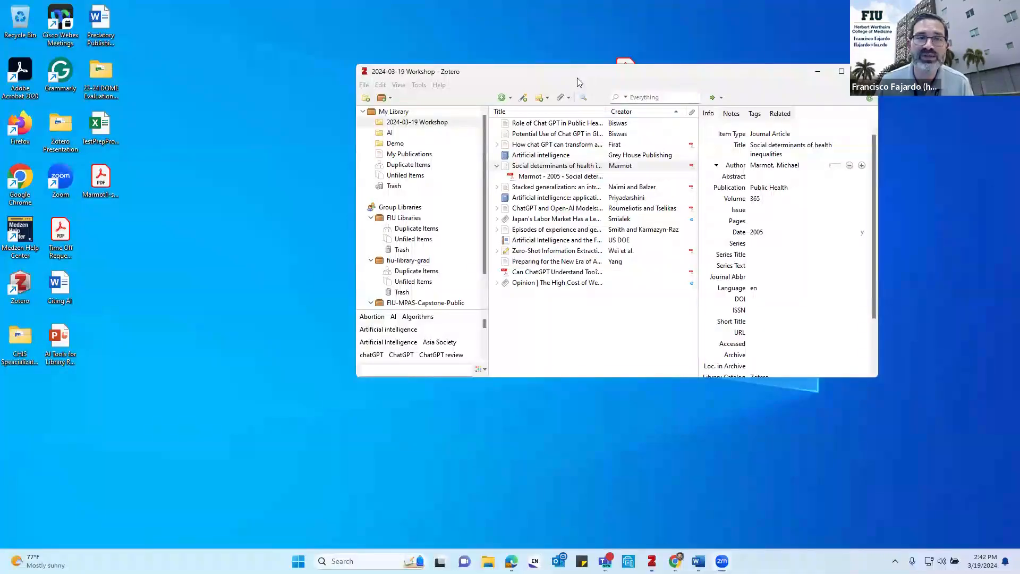
Reposition the Zotero desktop window, check the account's sync preferences, and sync the library with the online account.
drag(577, 77, 416, 112)
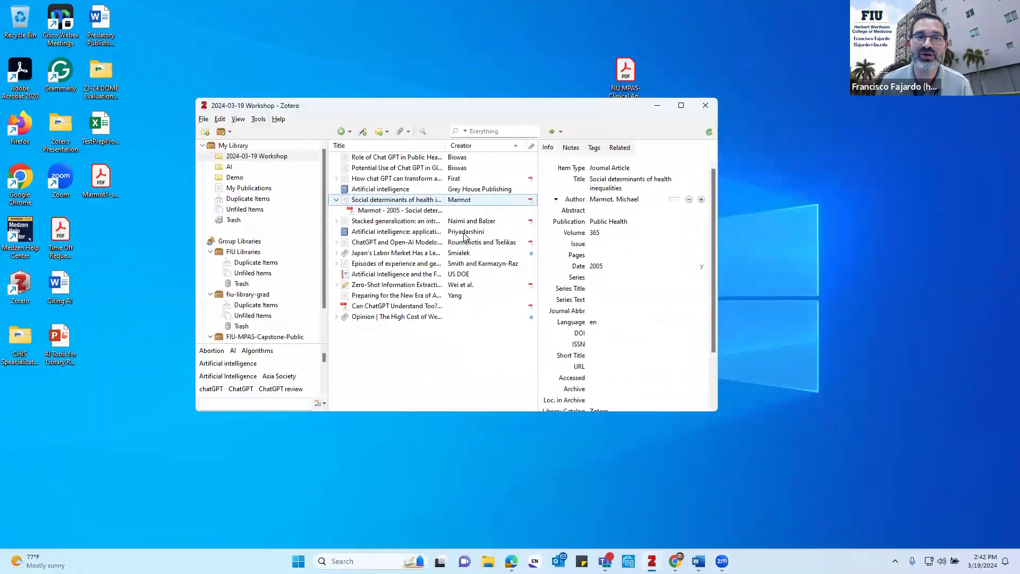
click(420, 459)
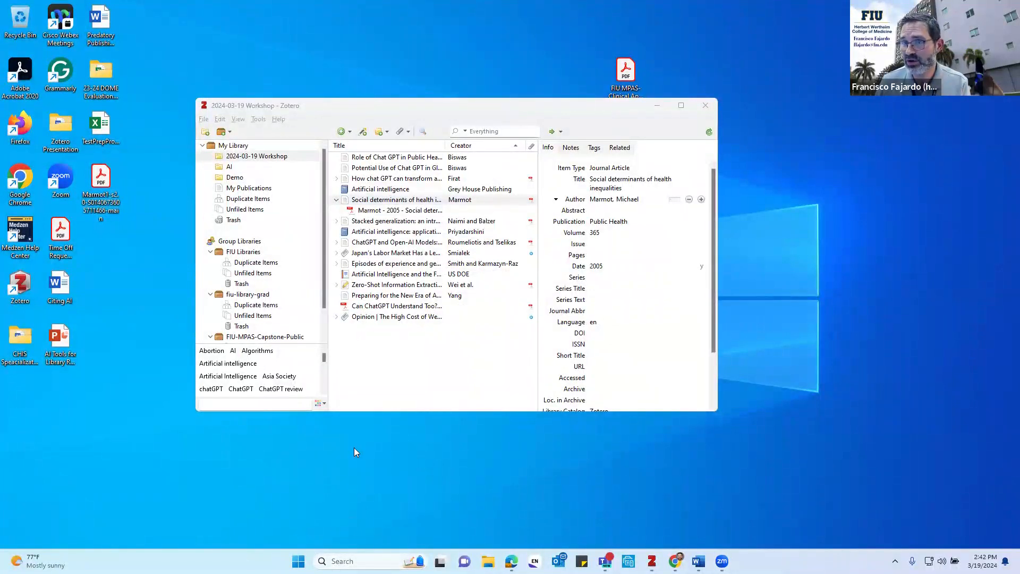
click(218, 120)
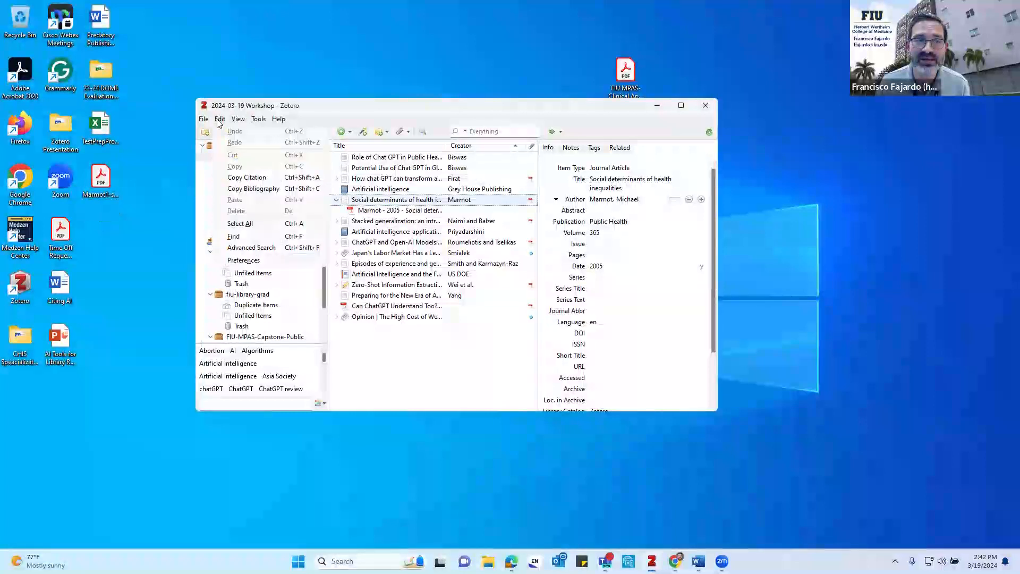
click(248, 261)
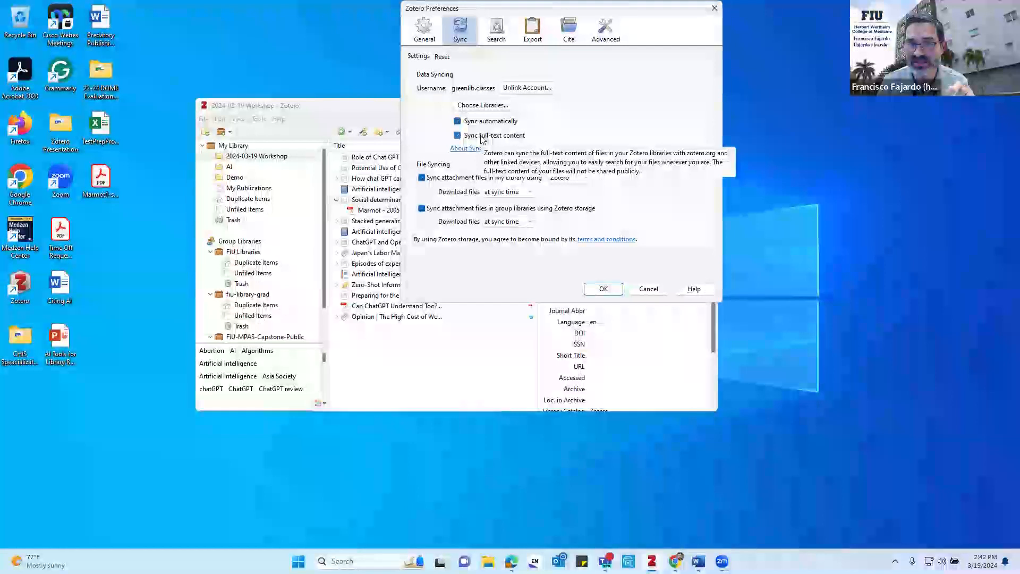
click(601, 288)
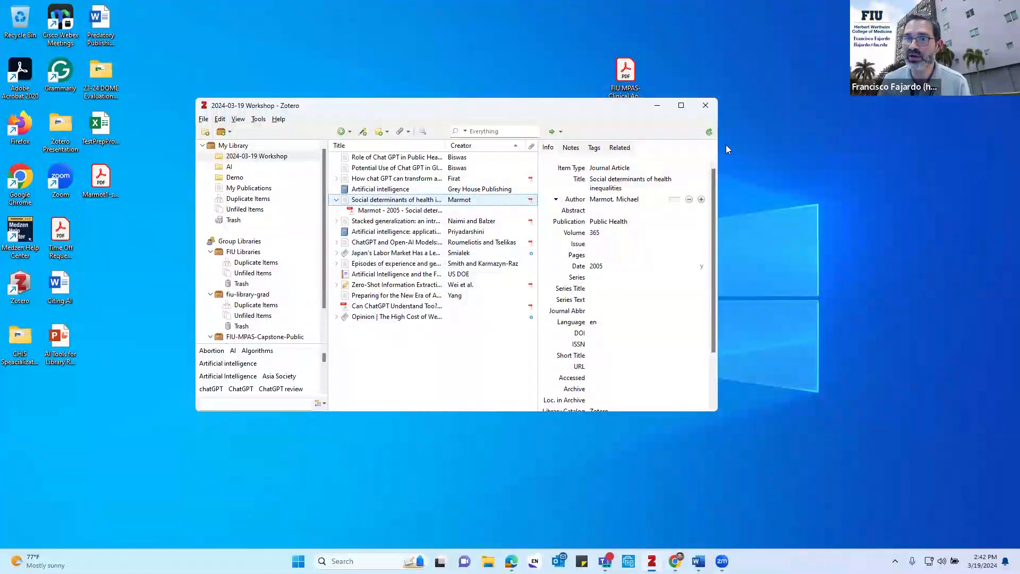
click(709, 131)
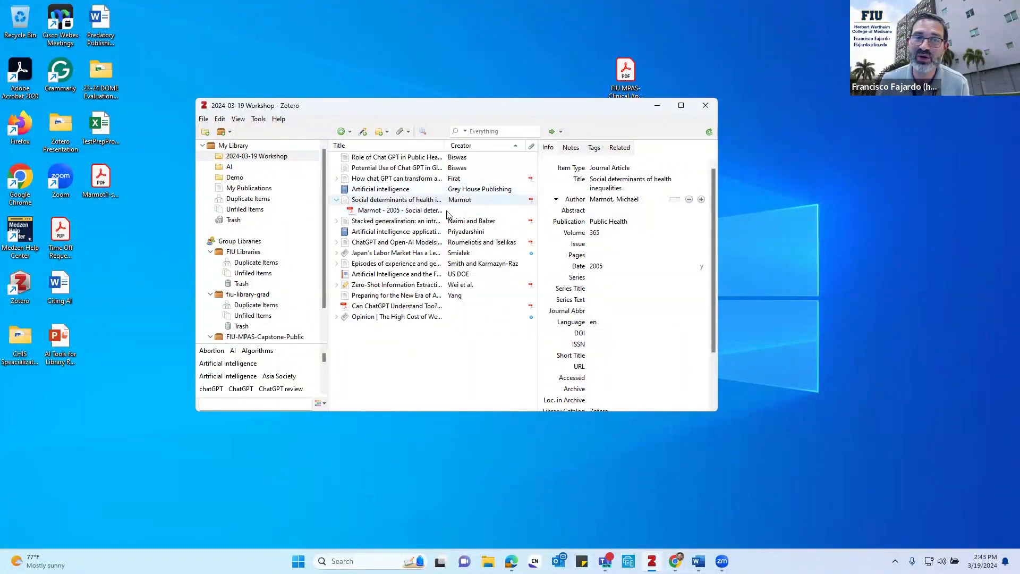
Add an item to the 2024-03-19 Workshop collection by its PMID 33844136.
click(363, 133)
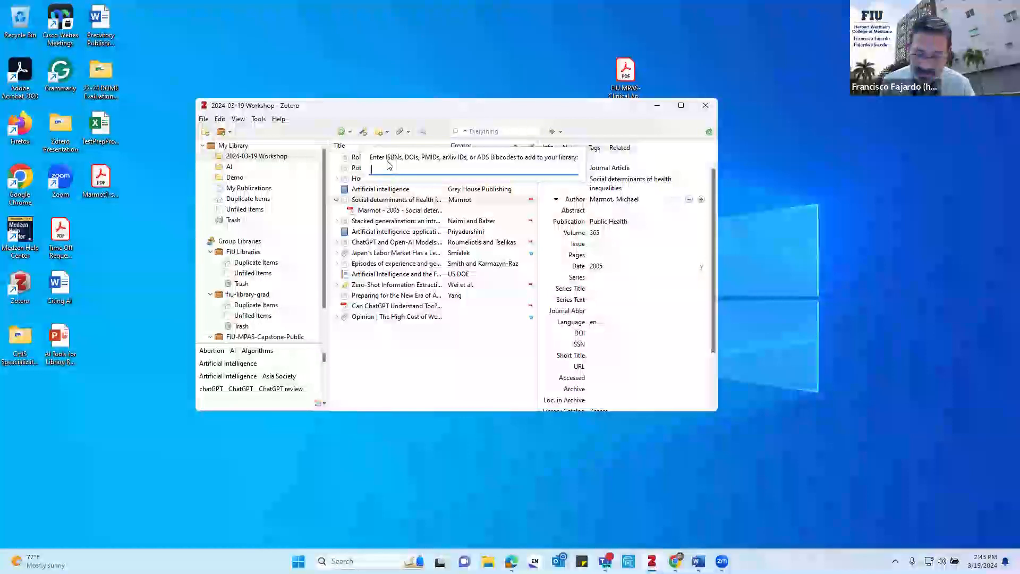
text(3384)
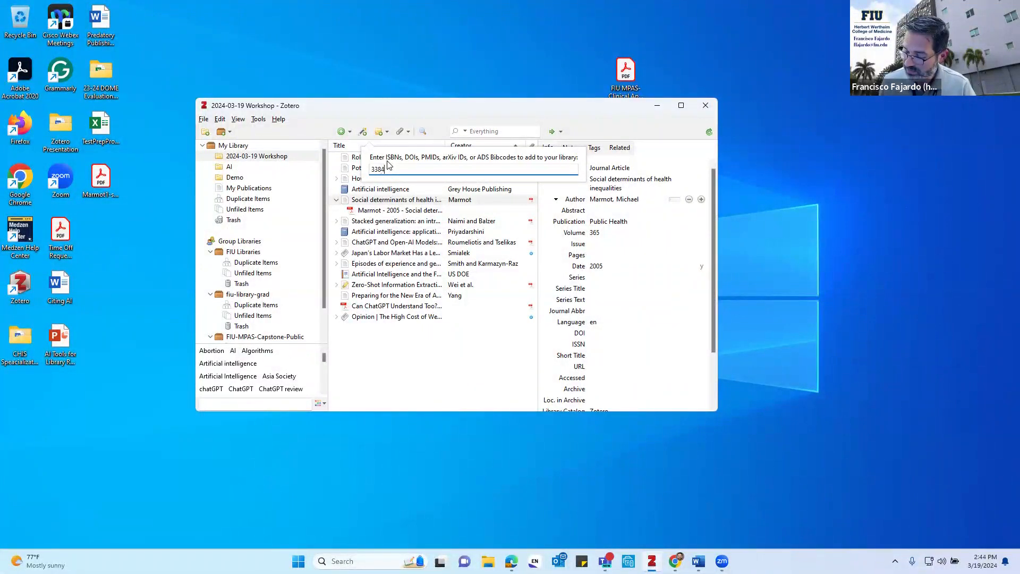
text(4136)
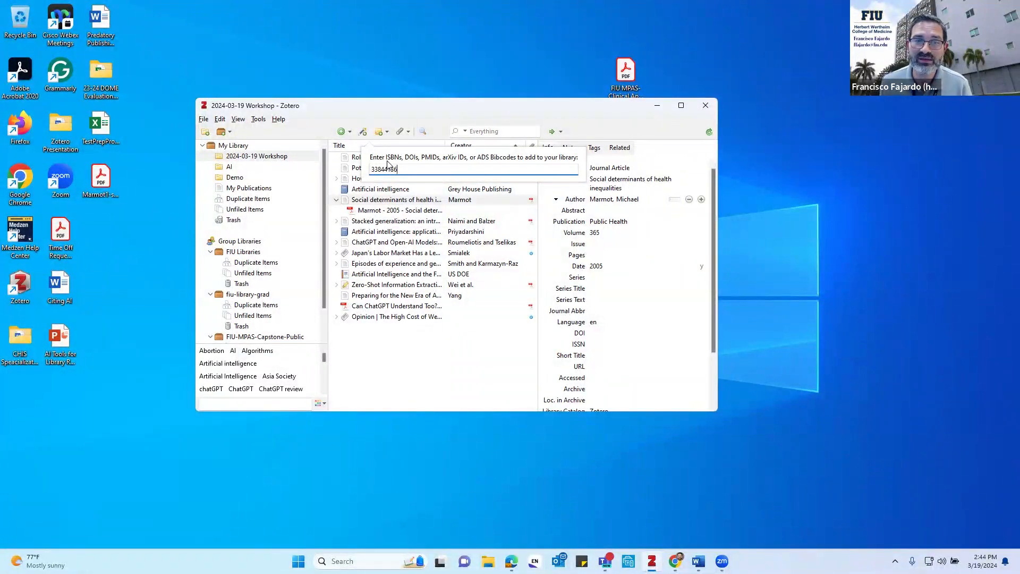
key(Return)
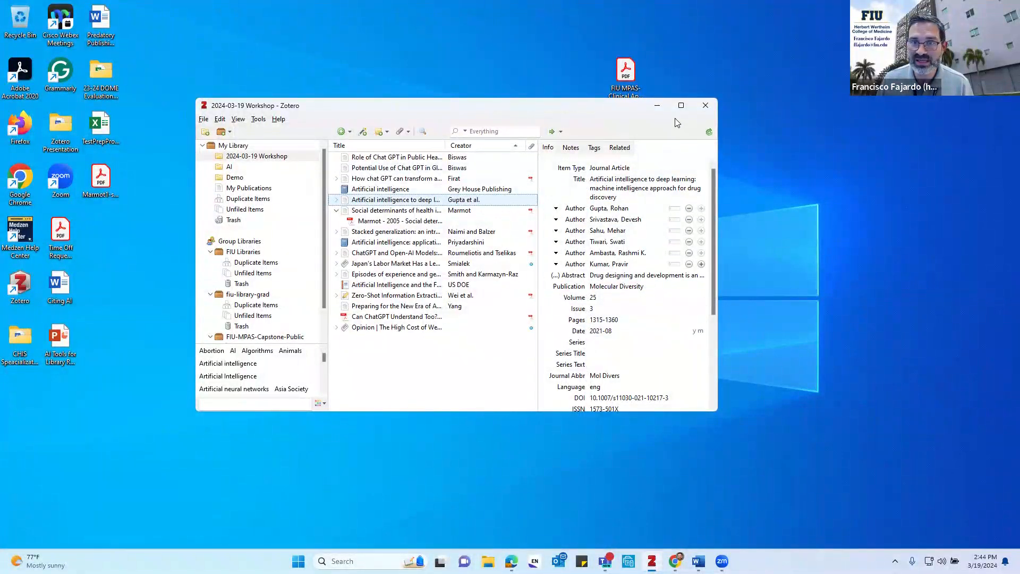
Minimize Zotero, switch to the Word document Zotero Mickey Mouse Group Project, and end its first body paragraph with a period.
click(658, 106)
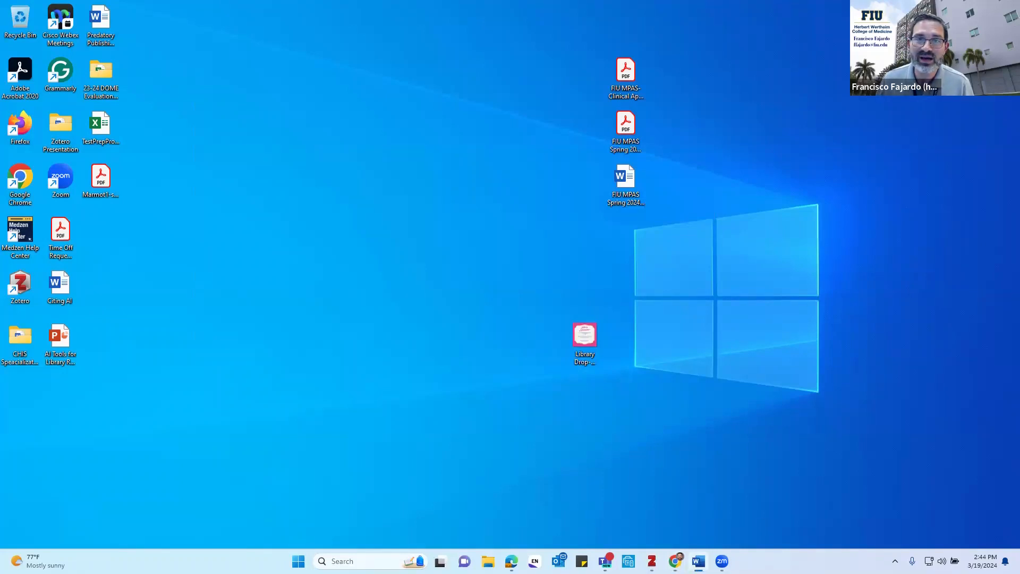
drag(543, 0, 544, 2)
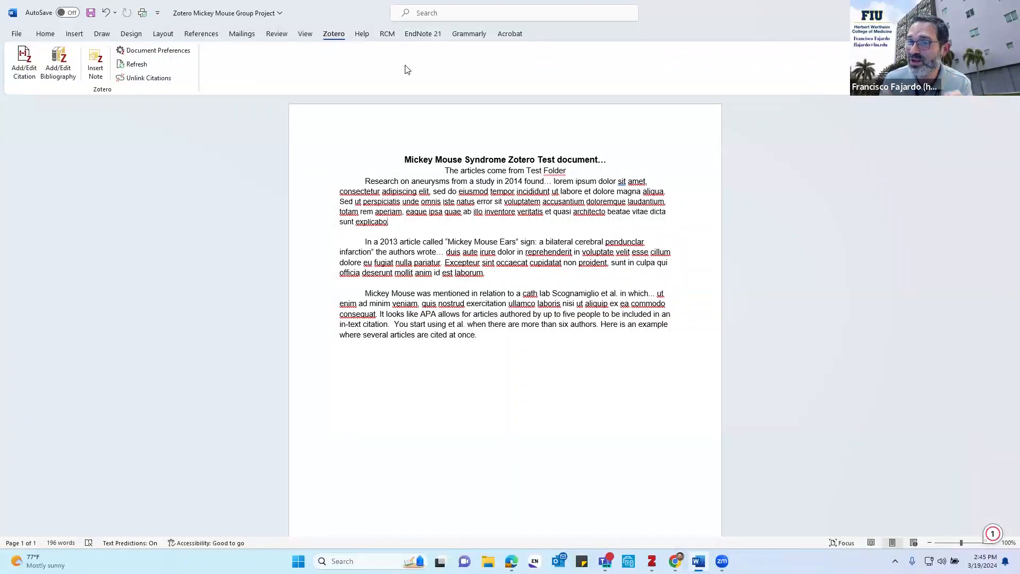
text(.)
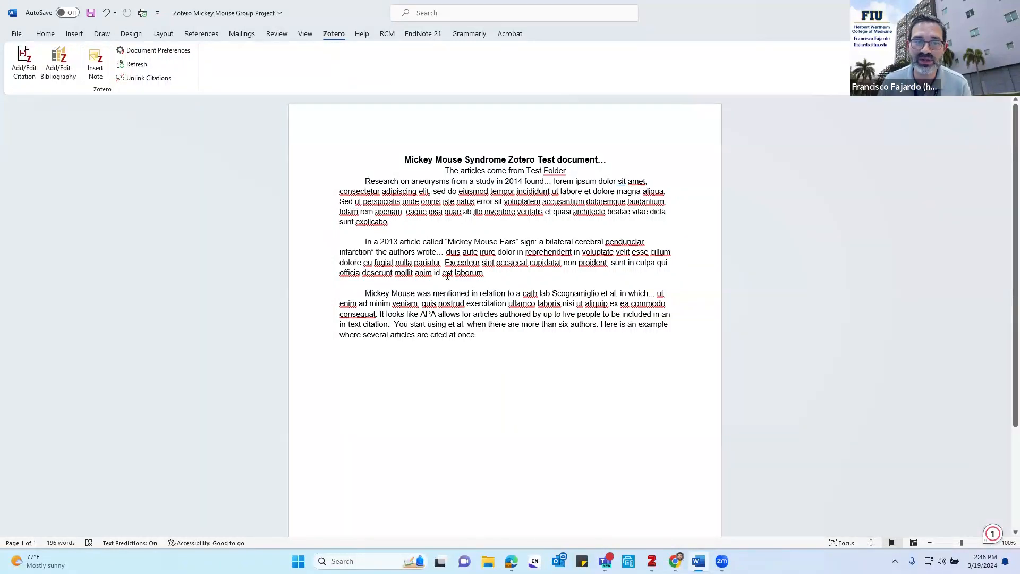
text(.)
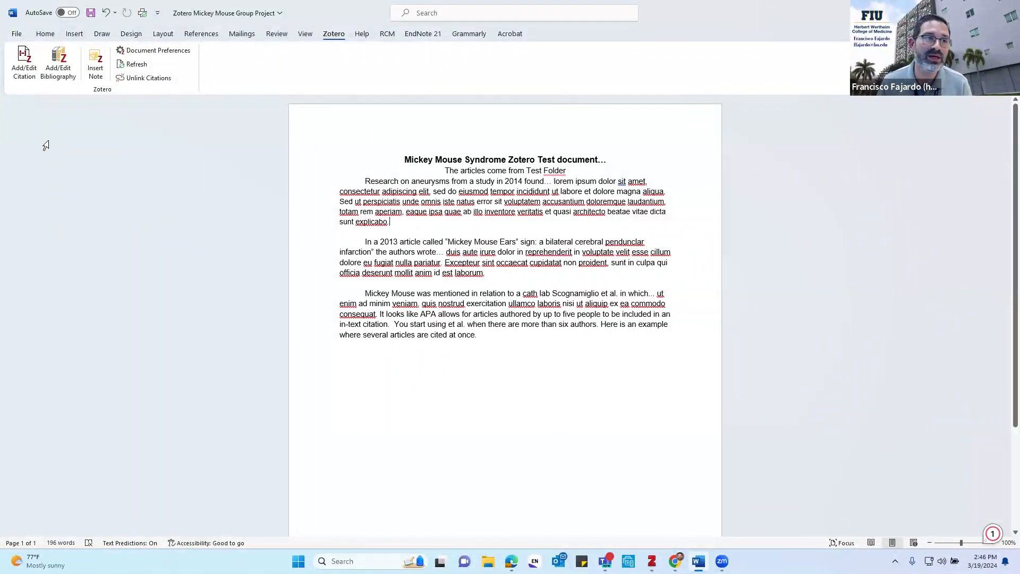
Insert a Zotero citation for "Preparing for the New Era of Artificial Intelligence" (2023) at the end of the first body paragraph.
click(32, 79)
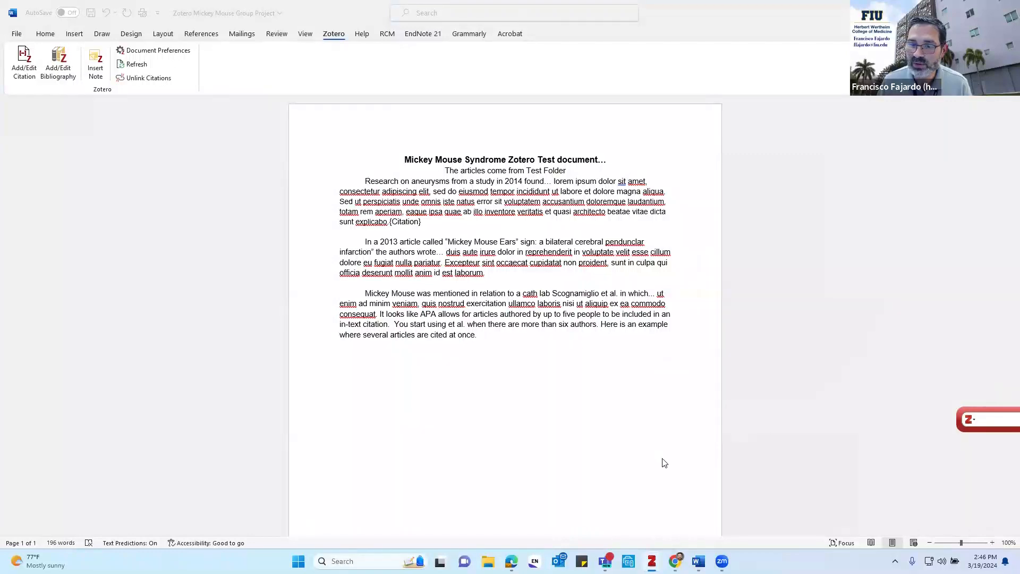
click(983, 521)
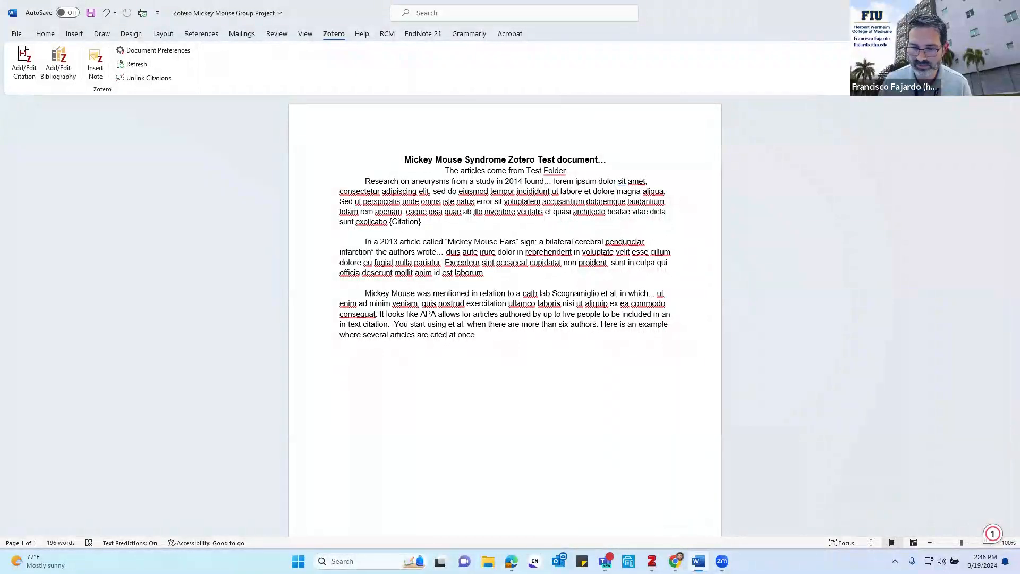
click(652, 561)
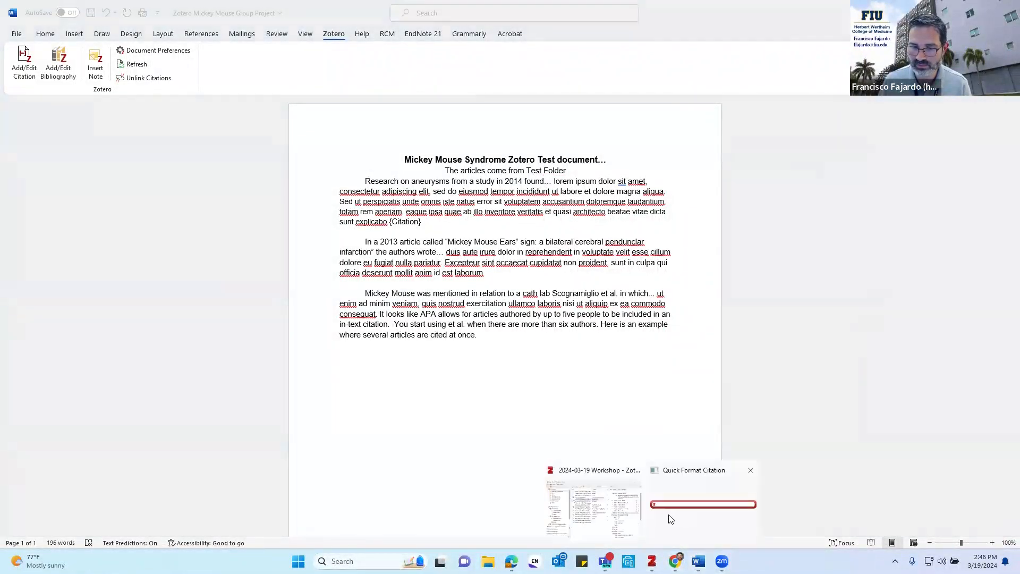
click(670, 520)
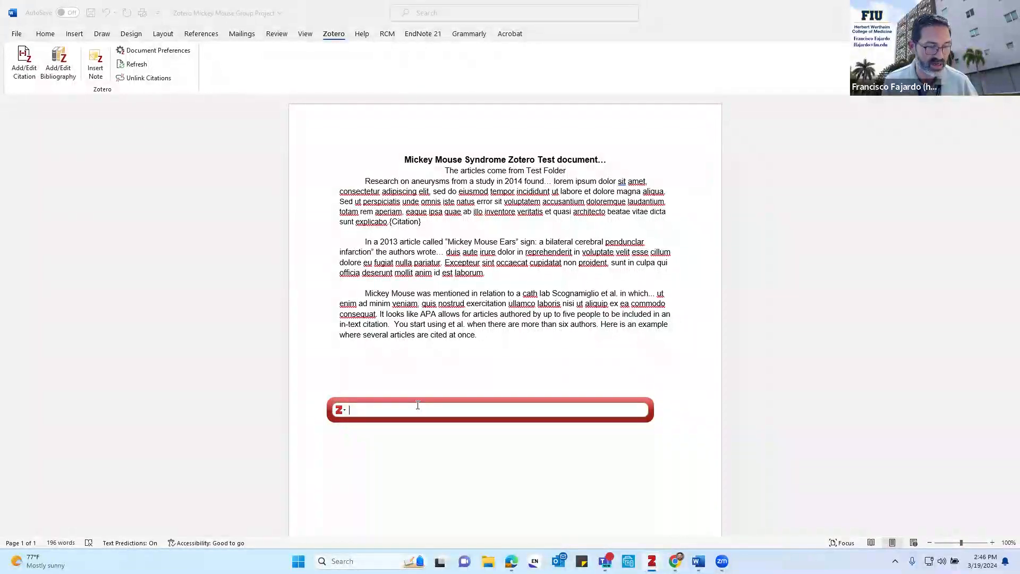
text(ya)
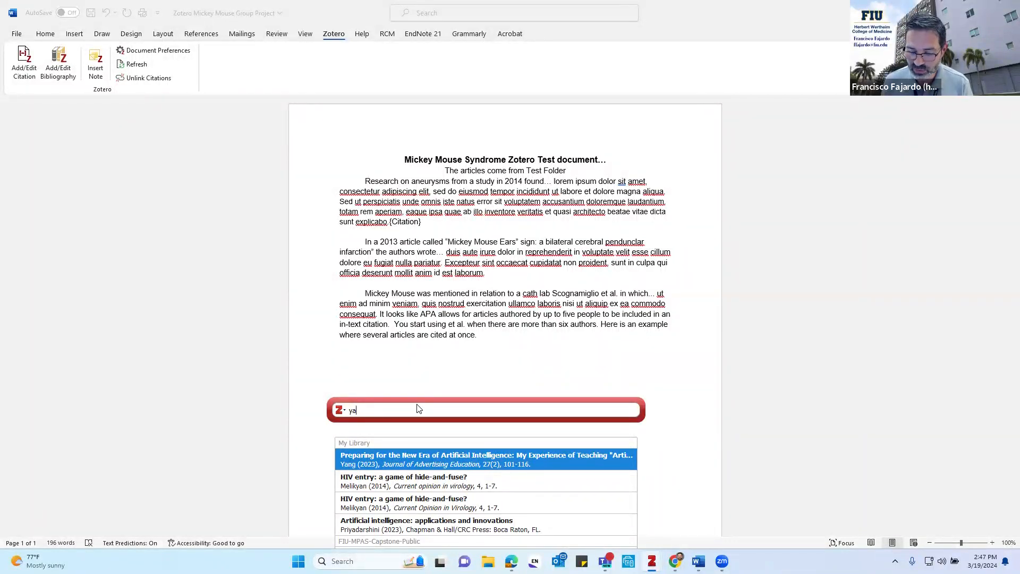
text(nk)
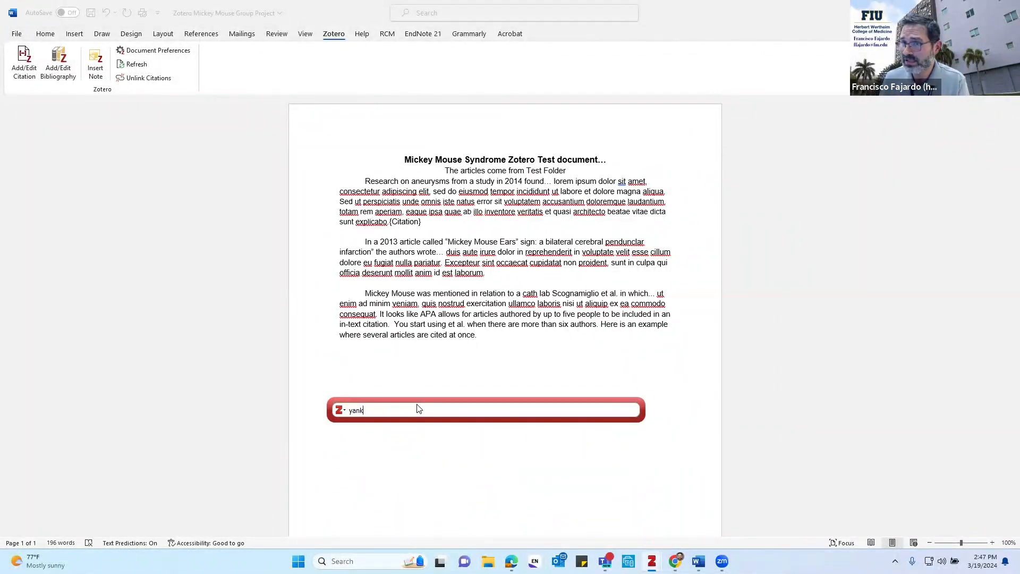
key(BackSpace)
text(g)
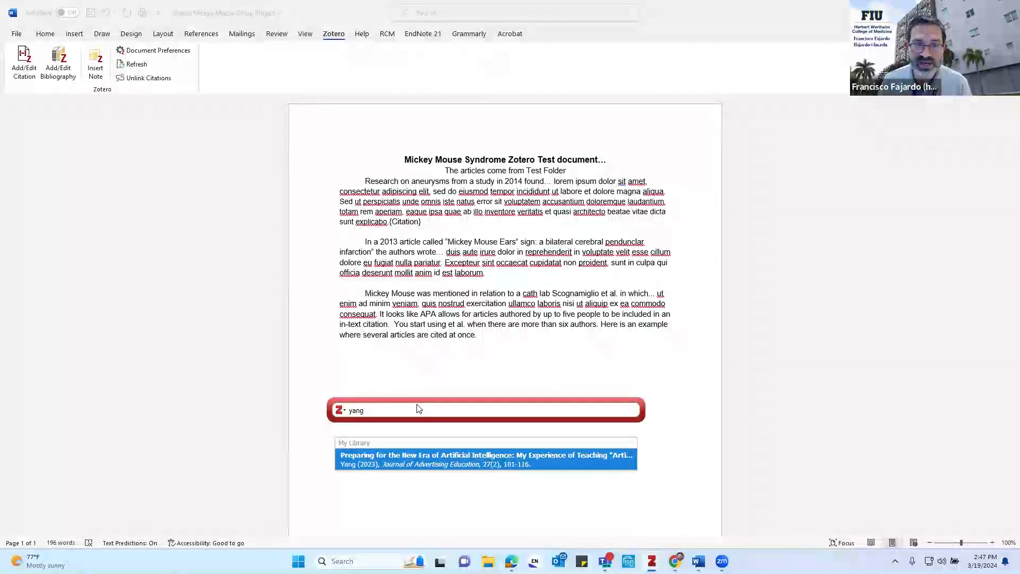
key(Return)
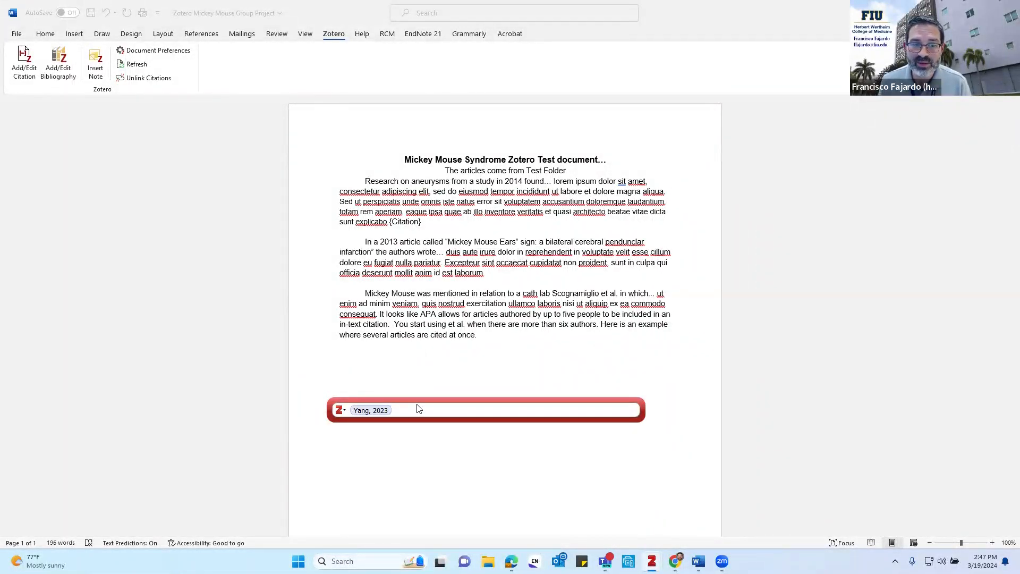
key(Return)
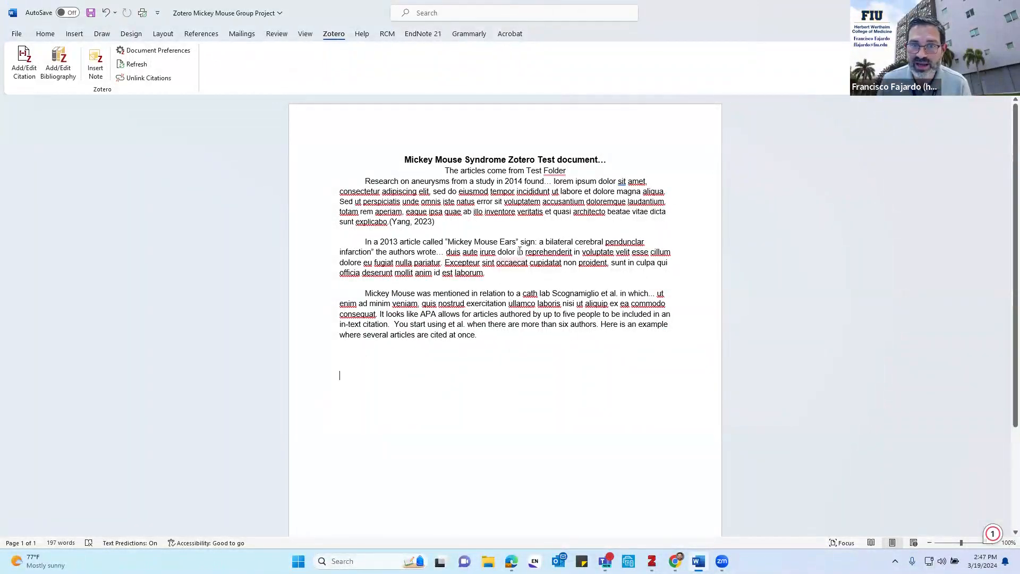
Insert a Zotero citation for "Role of Chat GPT in Public Health" before the second body paragraph's final period.
click(485, 274)
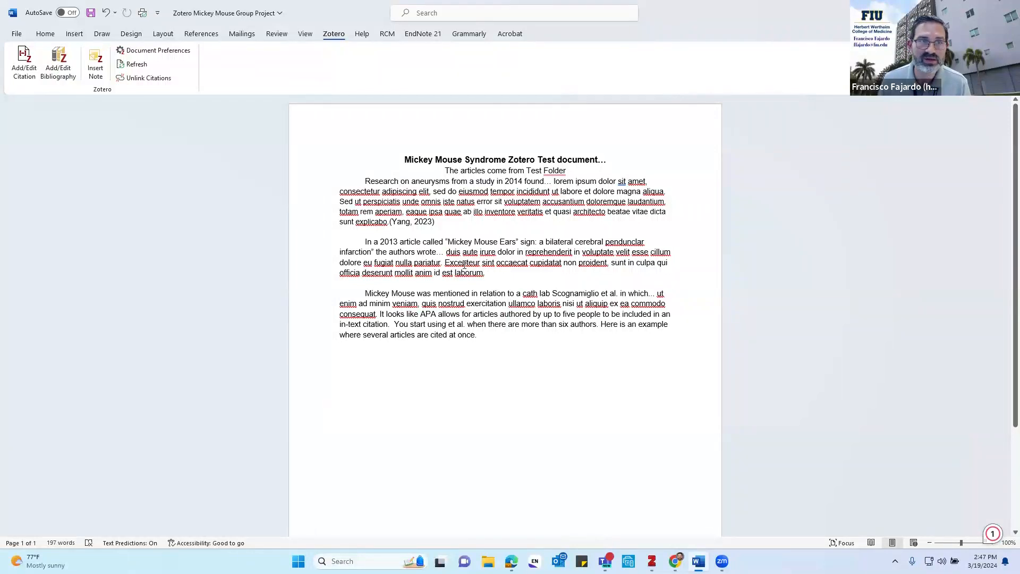
click(24, 62)
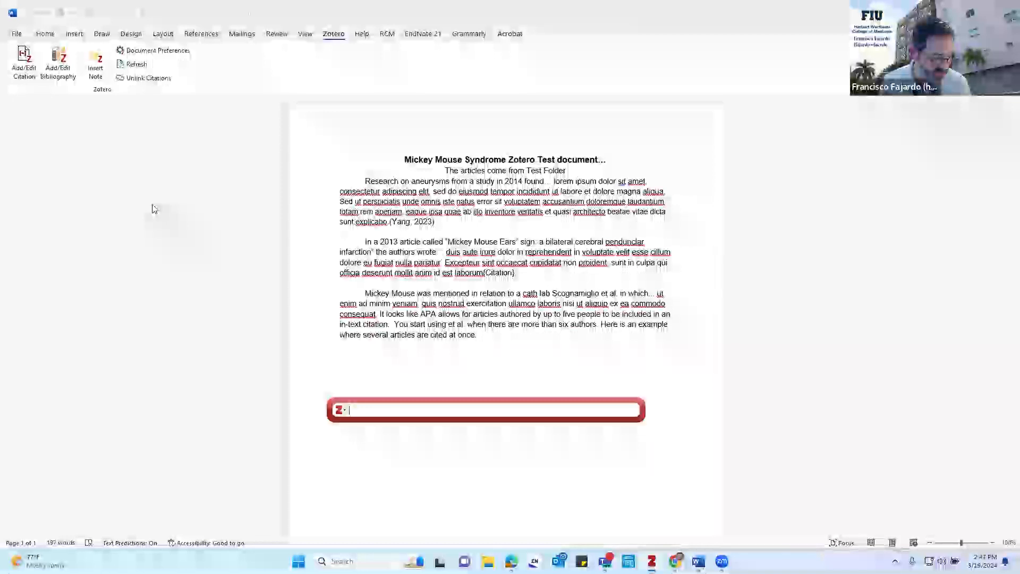
text(bis)
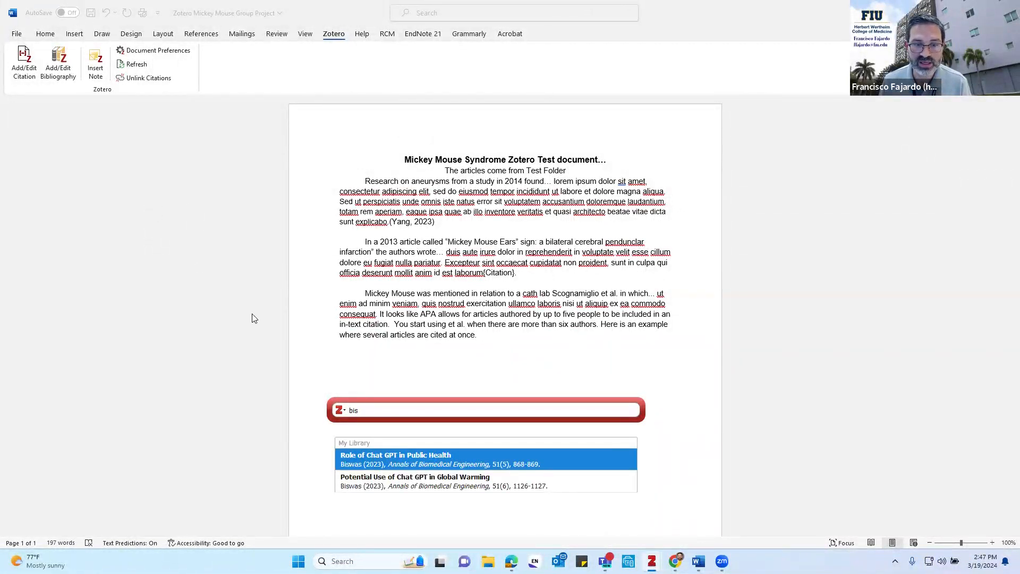
click(360, 460)
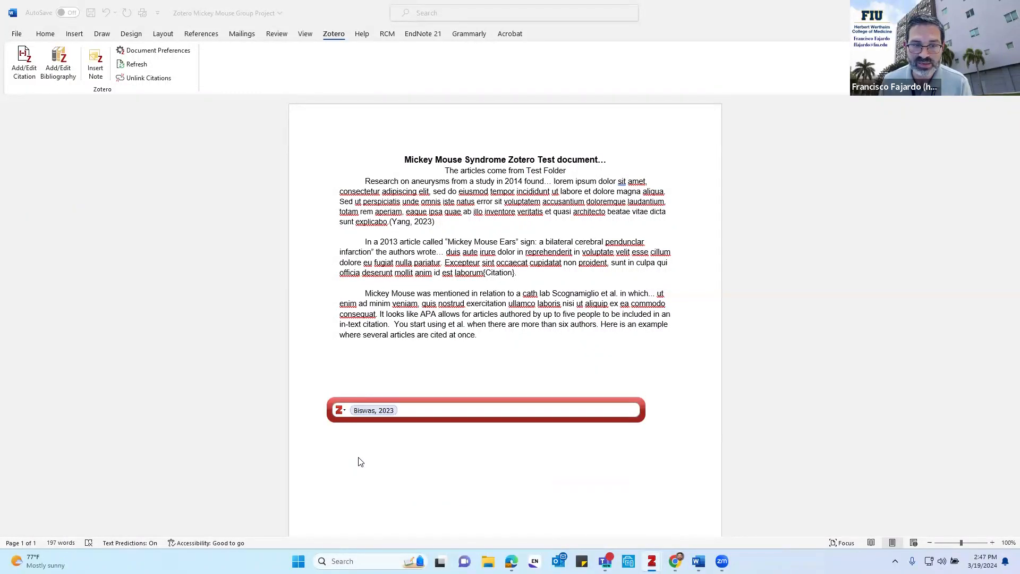
key(Return)
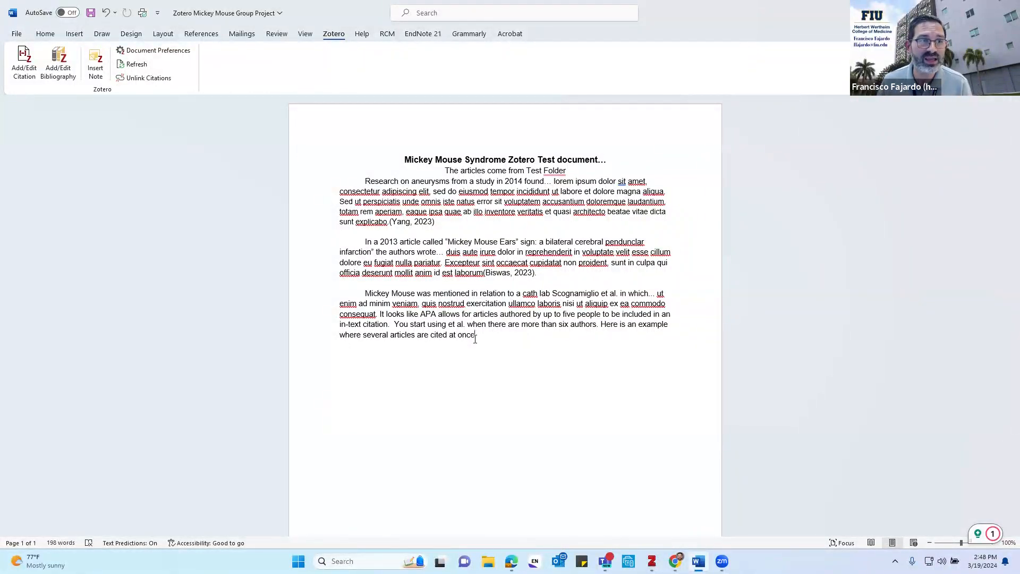
Cite "Role of Chat GPT in Public Health" and "Artificial intelligence: applications and innovations" together in one citation at the end of the third paragraph.
click(23, 63)
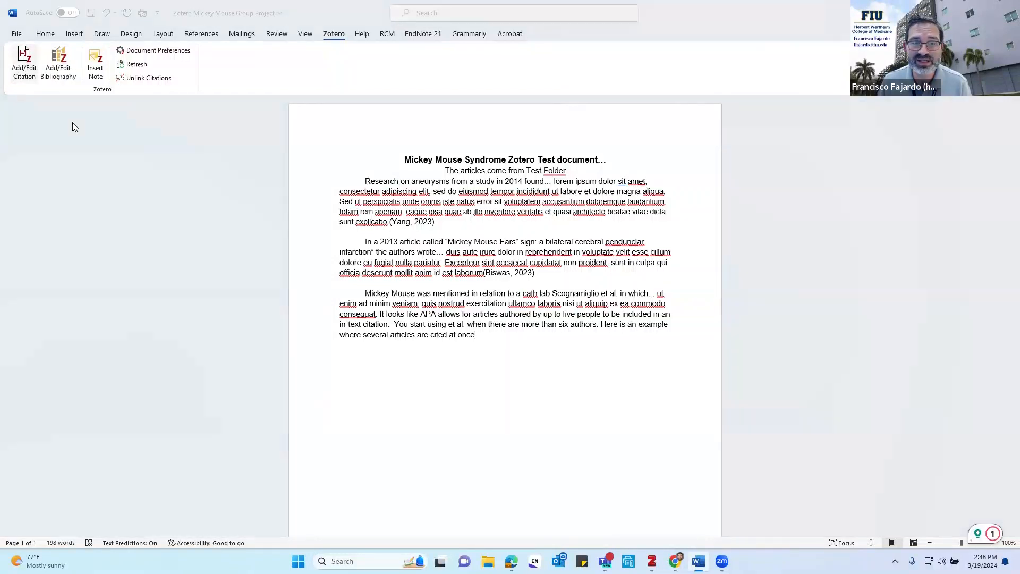
text(biswa)
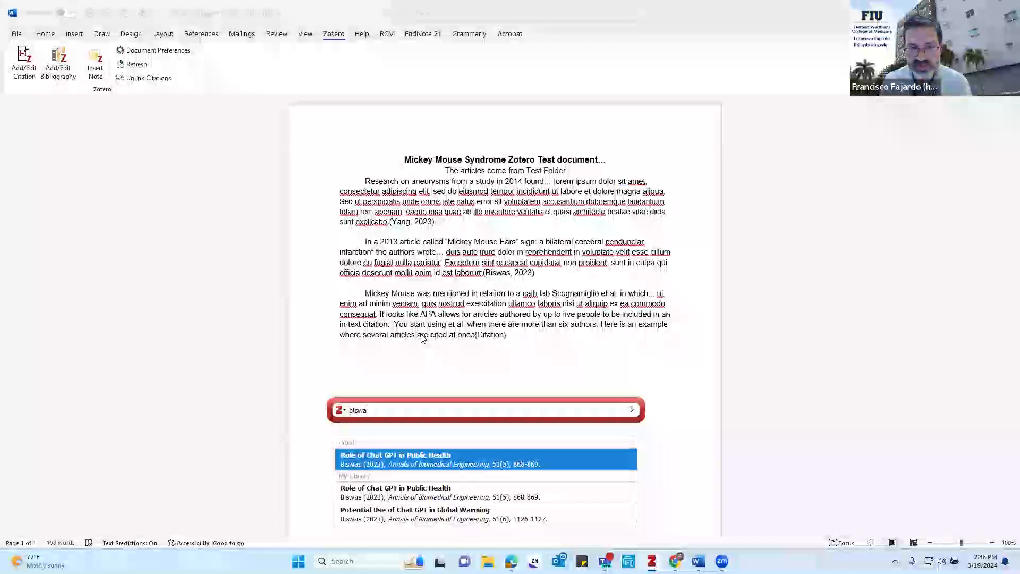
key(Return)
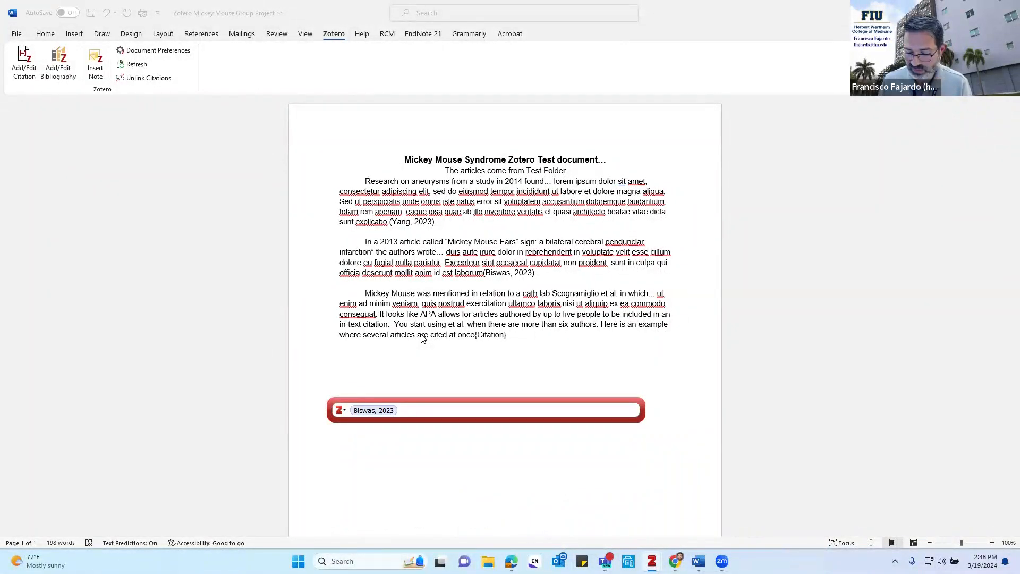
text(y)
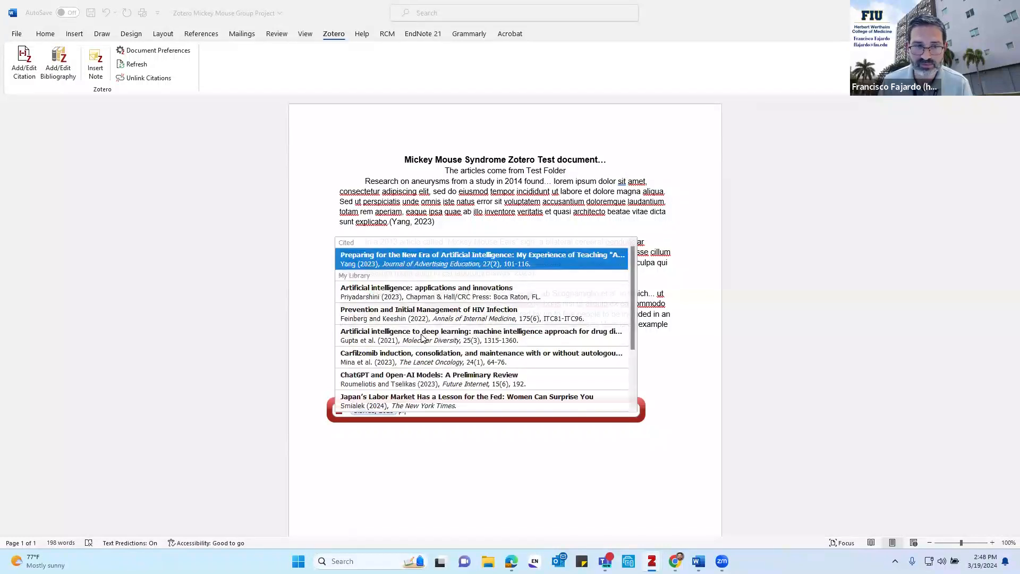
click(421, 298)
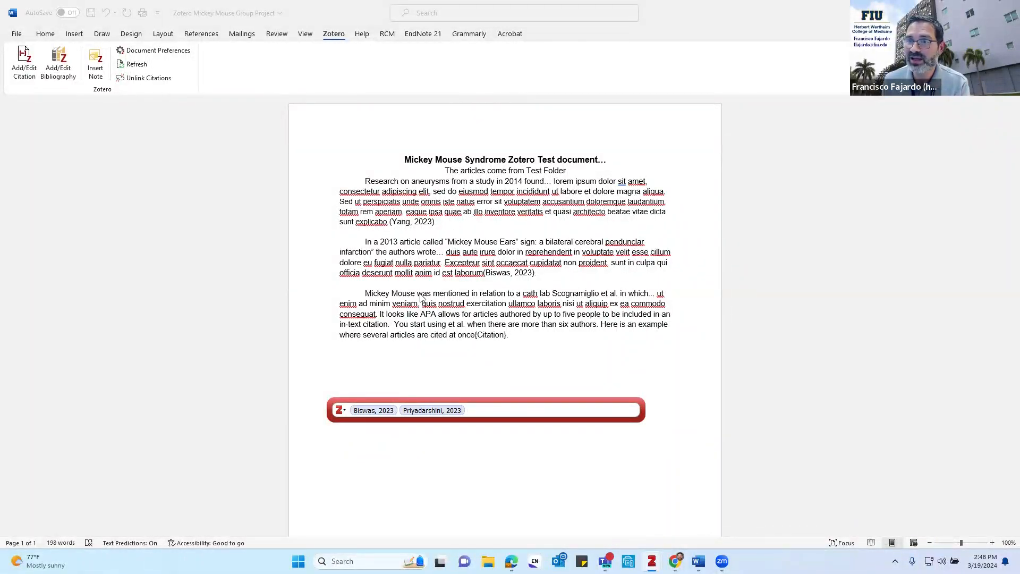
key(Return)
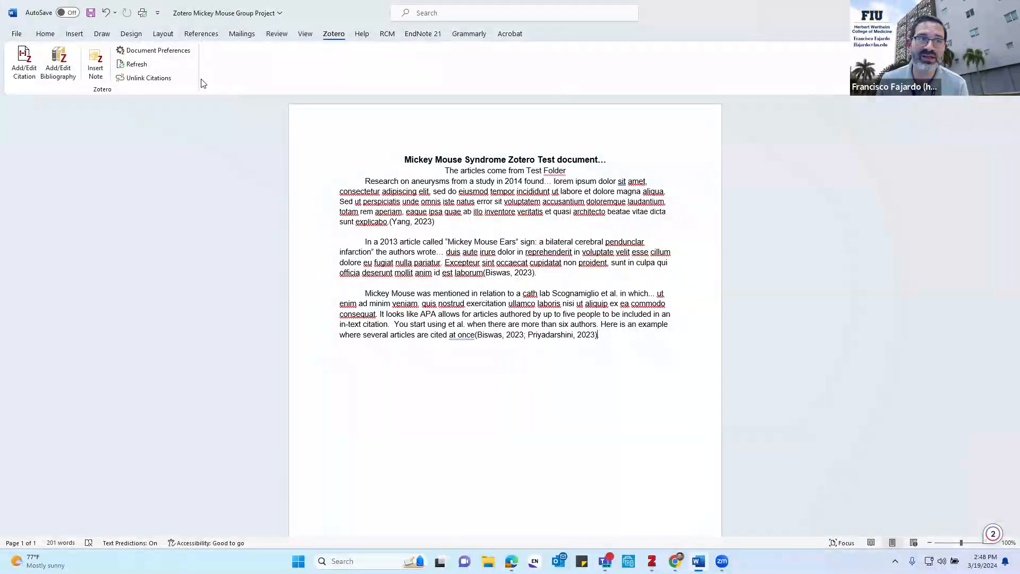
Change the document's citation style to American Medical Association 11th edition.
click(182, 57)
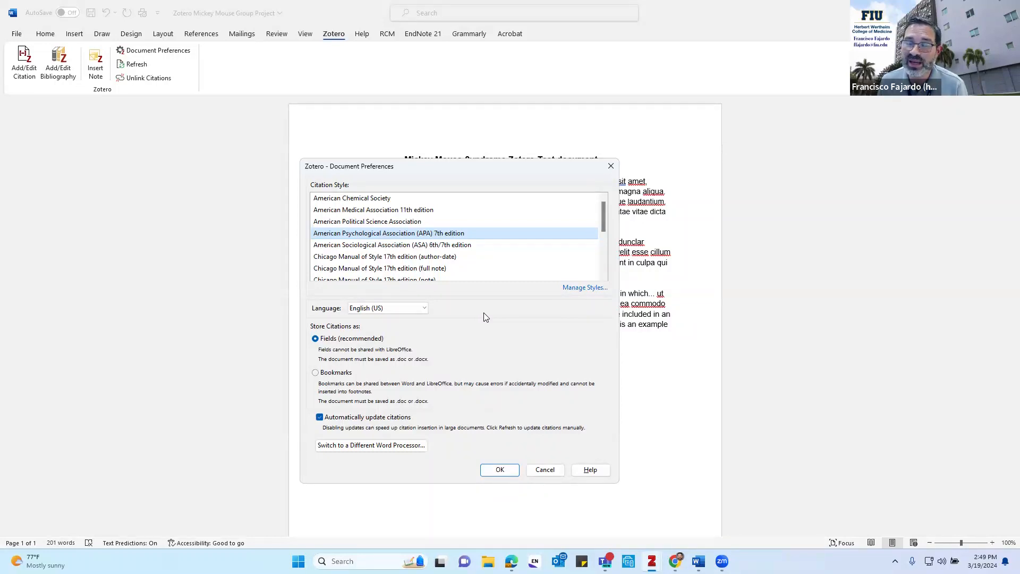
click(422, 210)
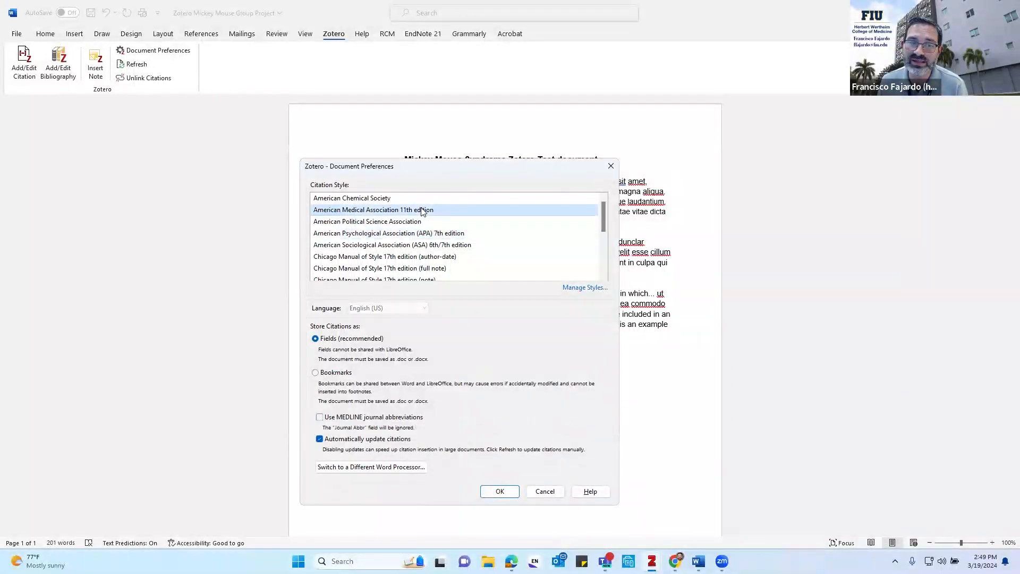
click(500, 491)
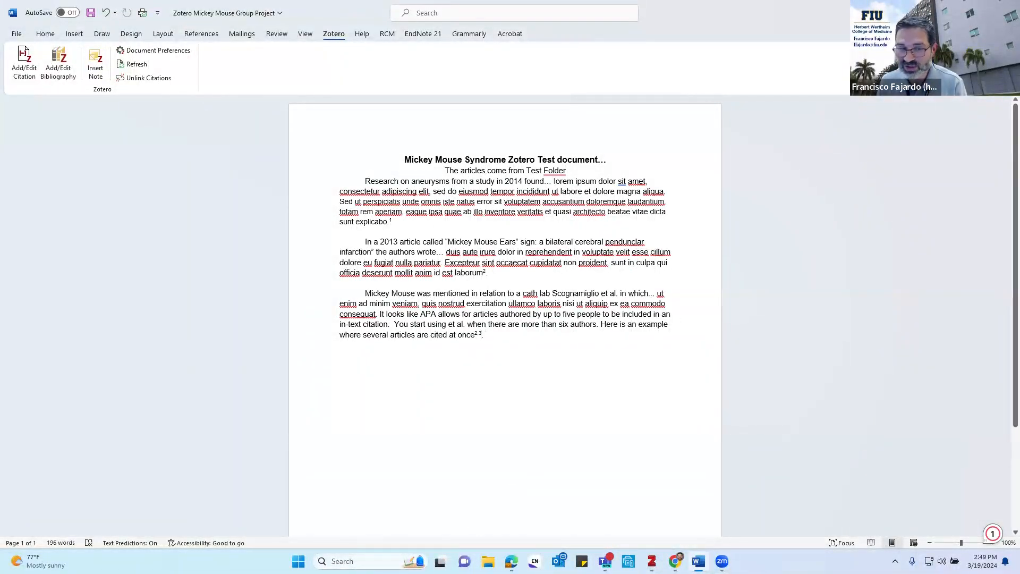
Start a new line below the last paragraph and insert the Zotero bibliography there.
key(Return)
key(Return)
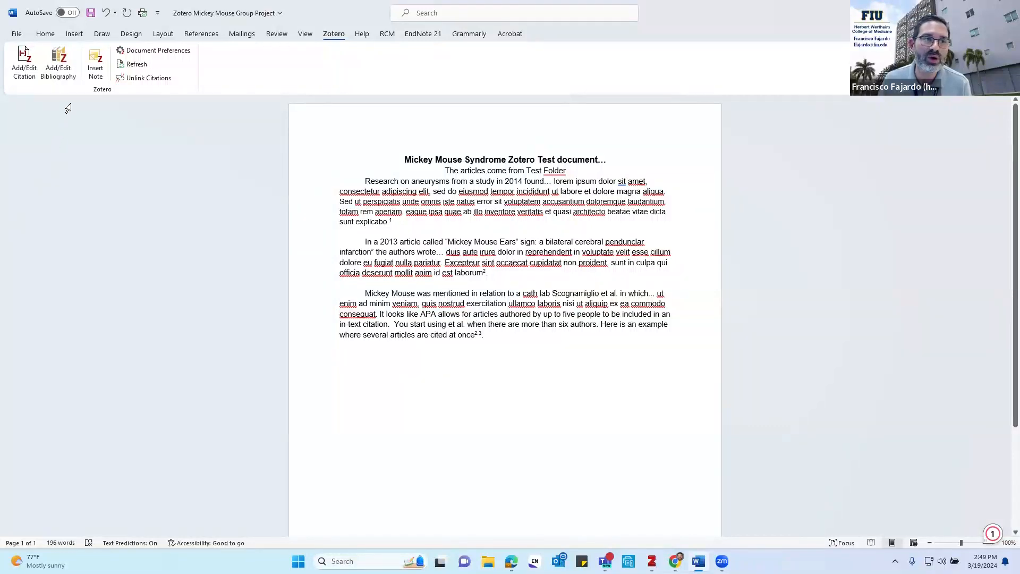
click(67, 78)
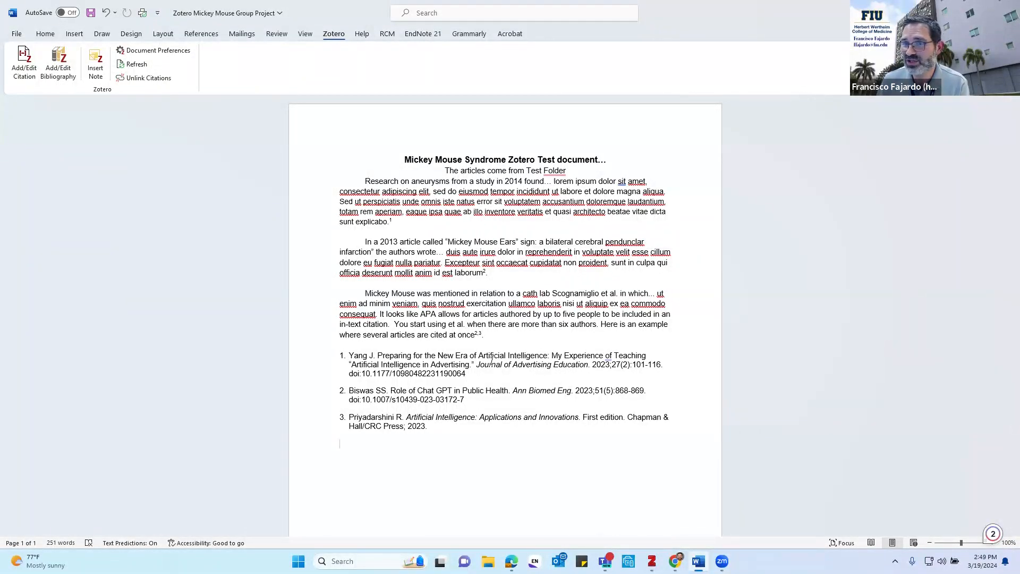
Switch the document's citation style to American Psychological Association (APA) 7th edition.
click(191, 57)
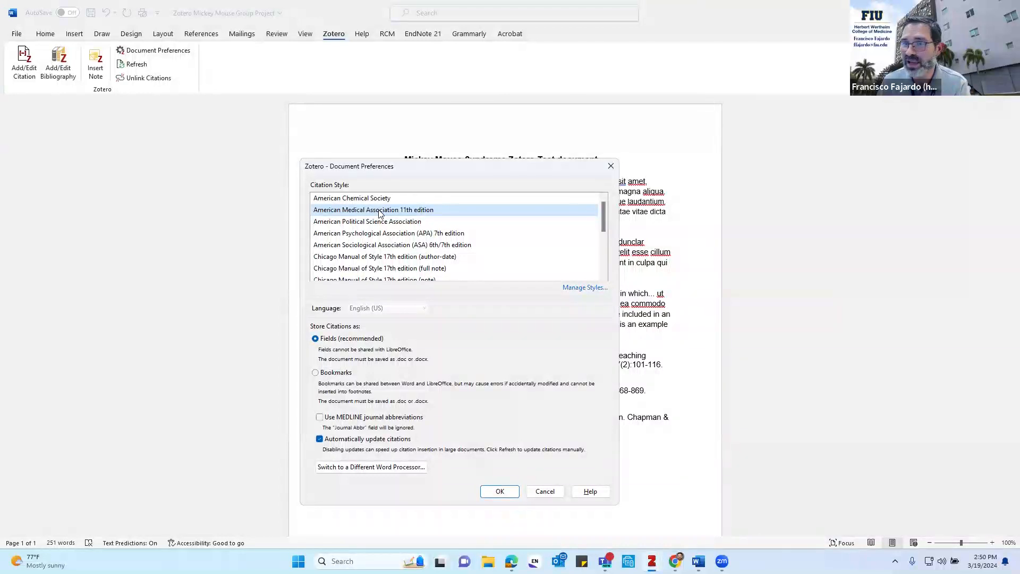
click(412, 234)
click(514, 473)
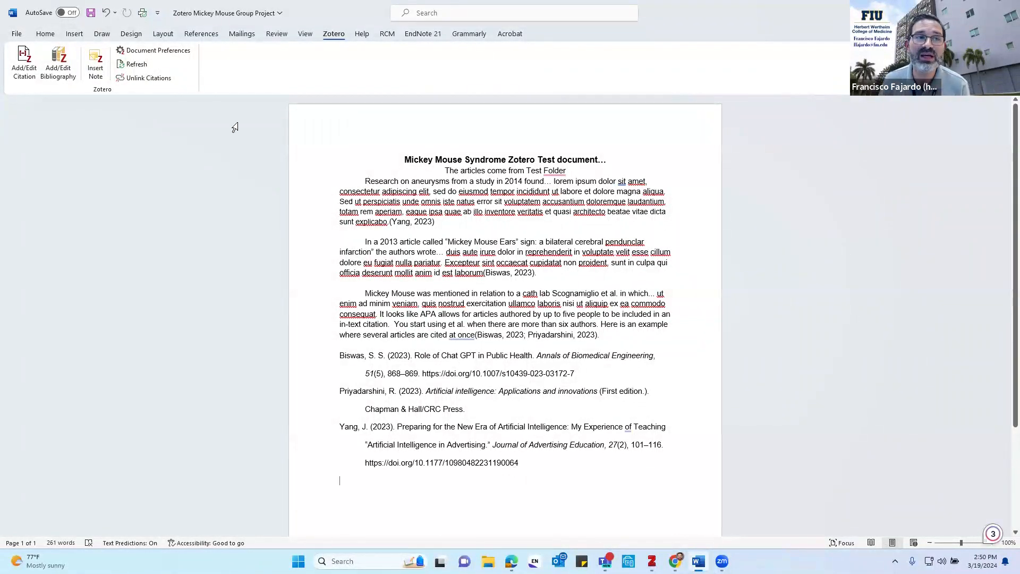
Change the Word document's Zotero citation style to Nature.
click(162, 54)
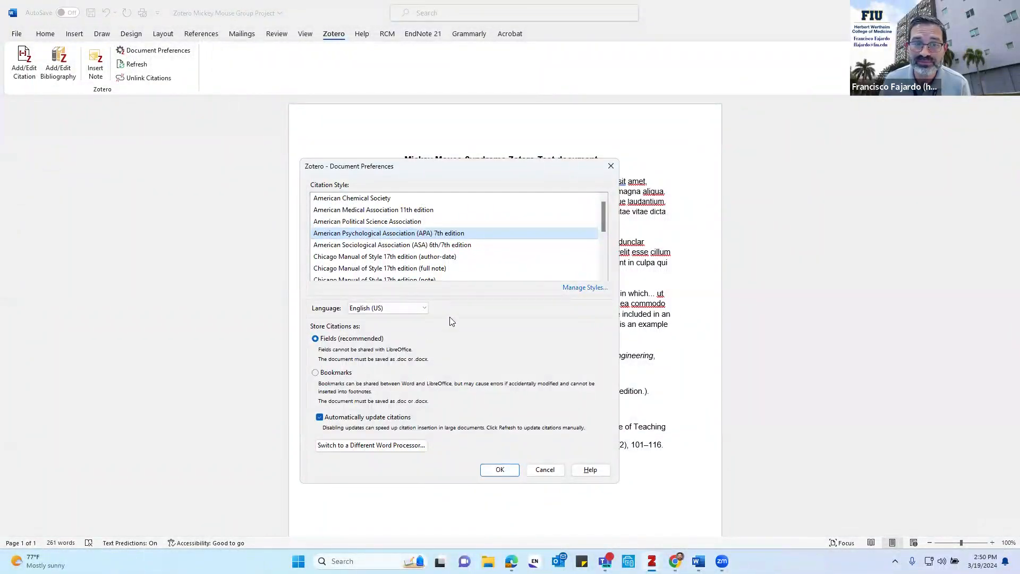
scroll(439, 231, down, 3)
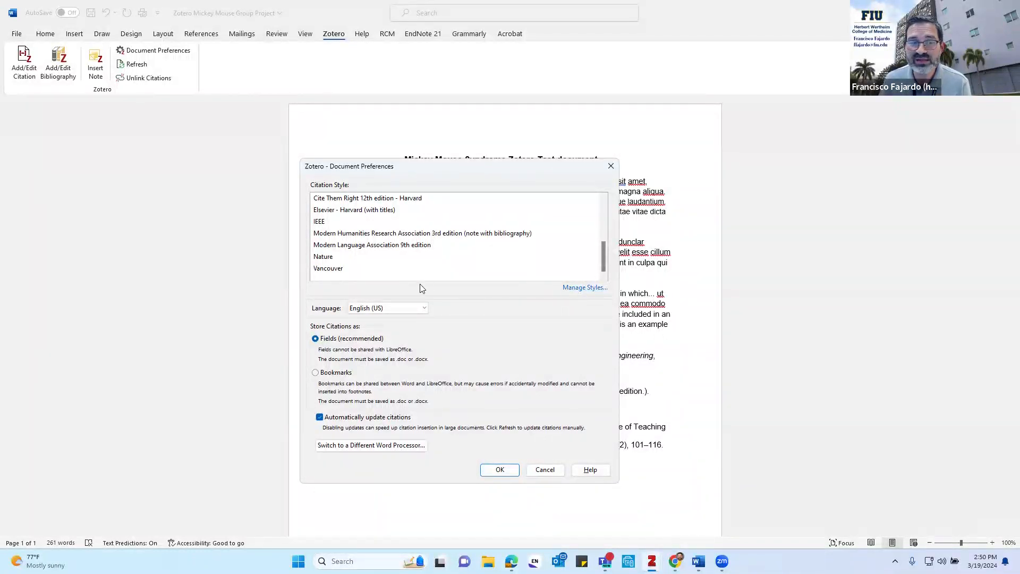
click(332, 258)
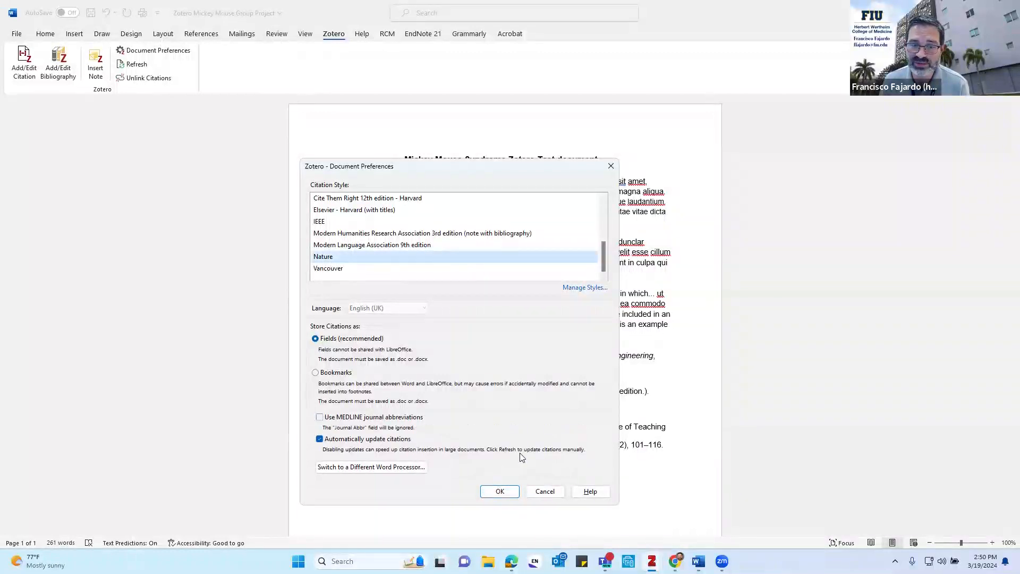
click(515, 491)
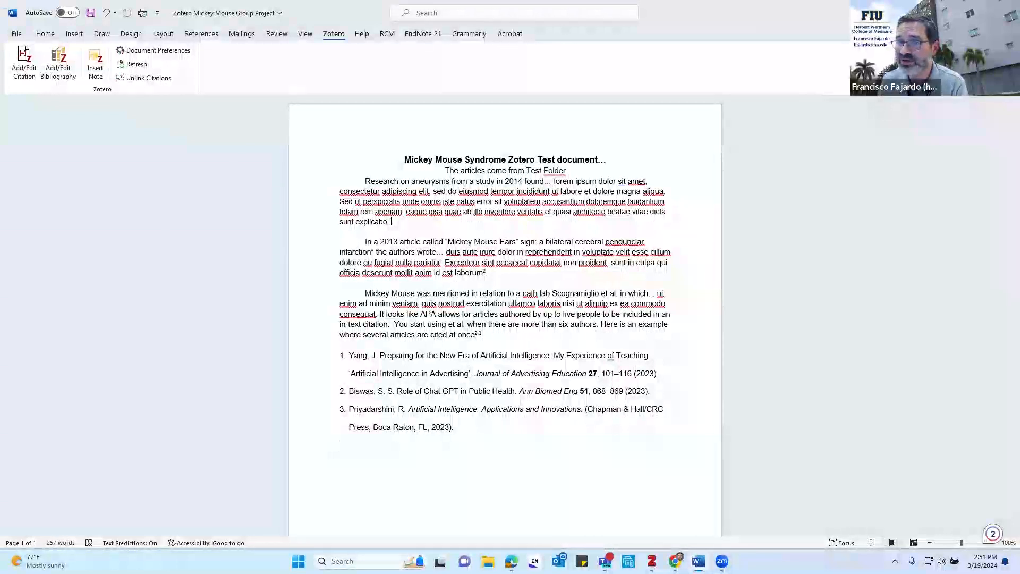
Start unlinking the document's citations from Zotero and cancel at the confirmation.
click(149, 78)
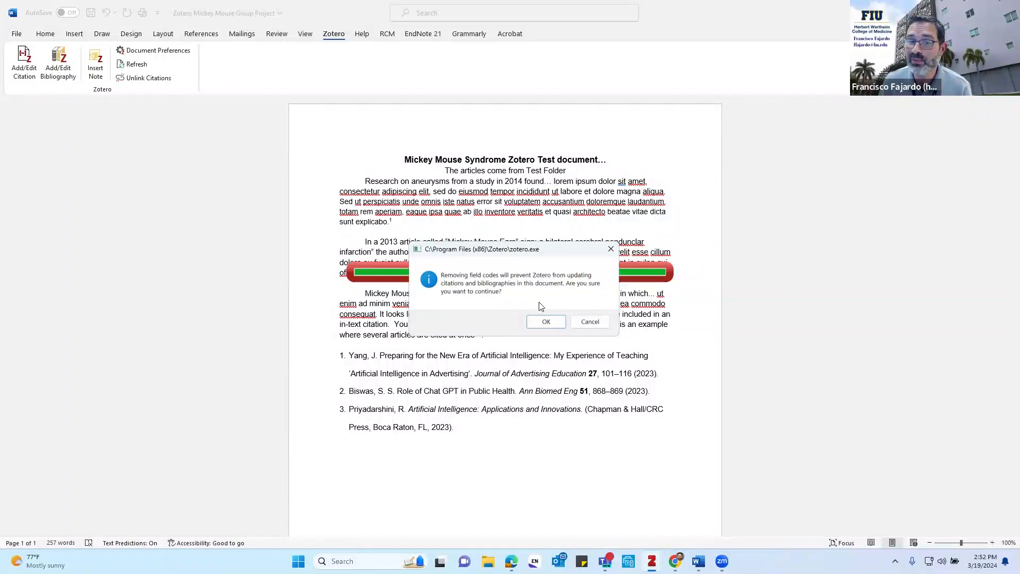
click(589, 323)
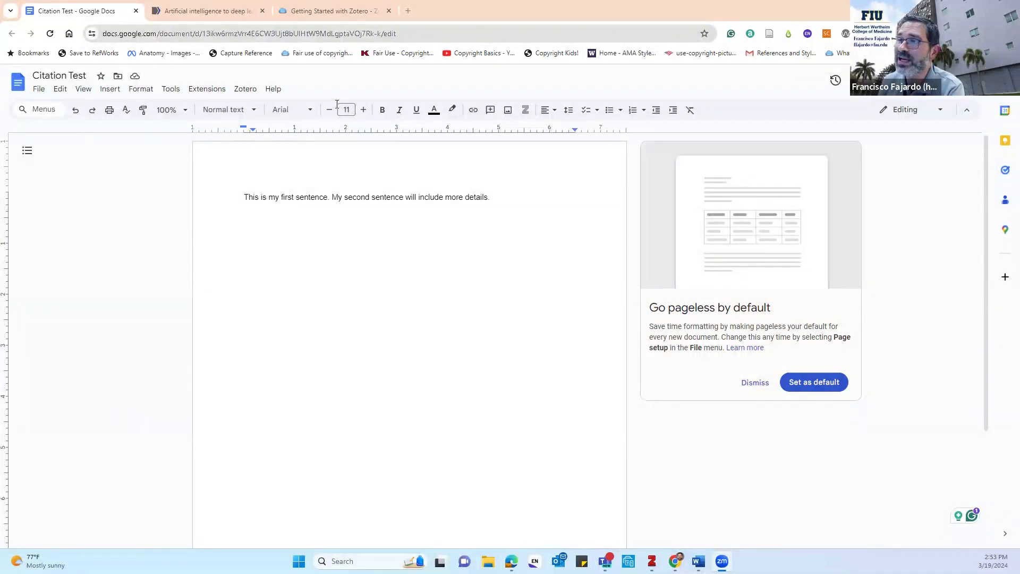
In the Citation Test document in Google Docs, check the add-on options and place the cursor right after the first sentence.
click(222, 94)
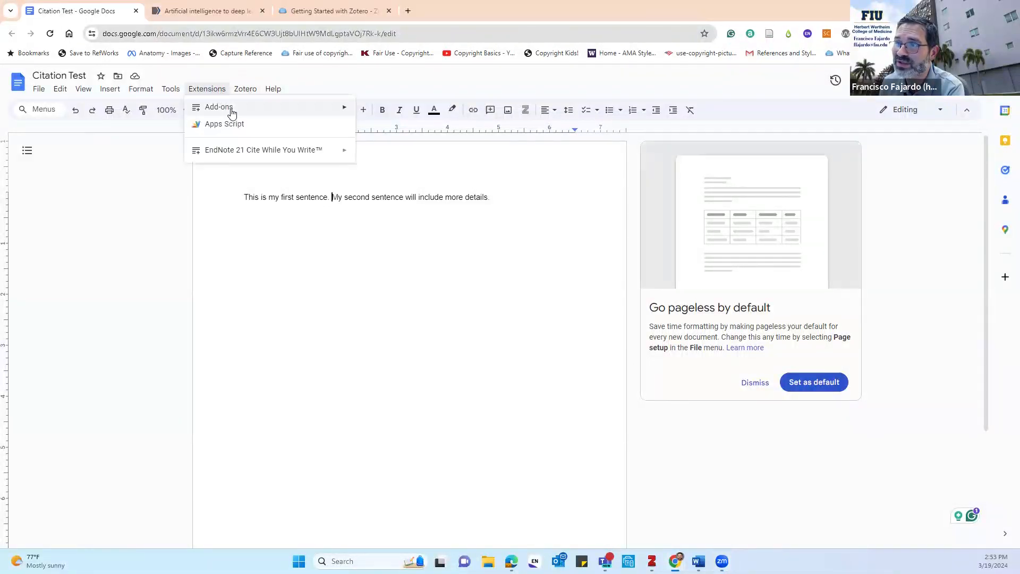
mouse_move(230, 112)
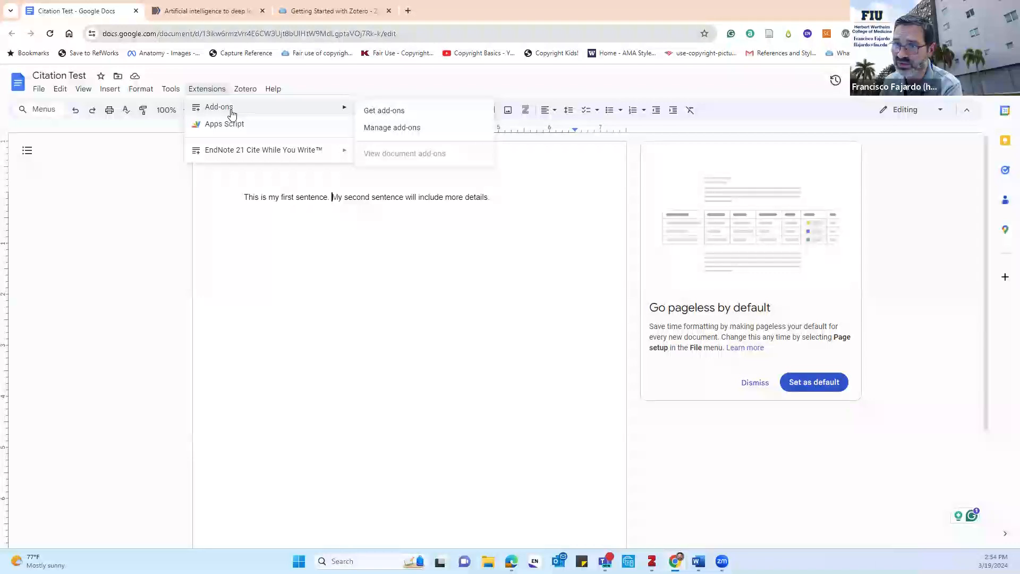
click(251, 95)
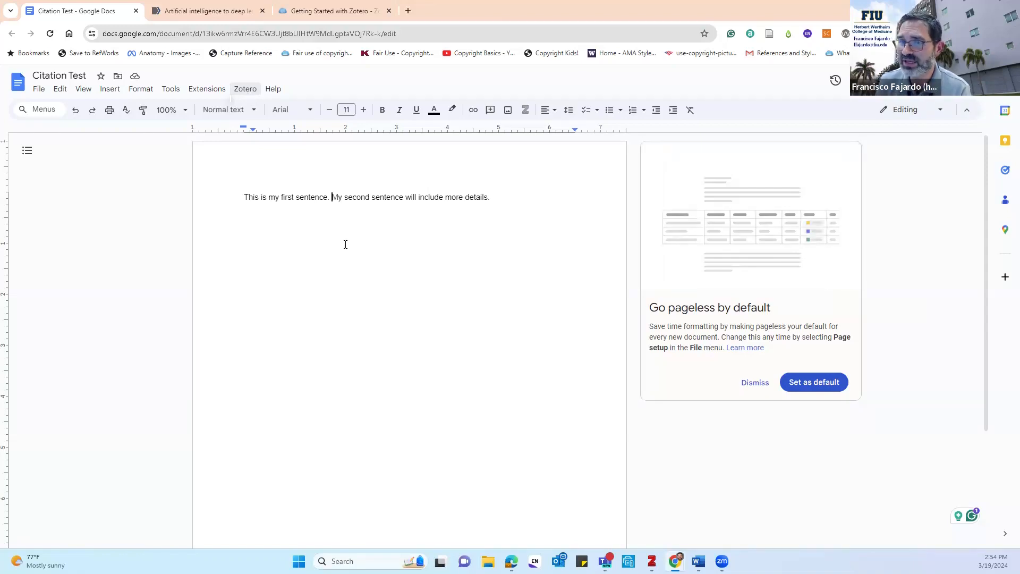
click(331, 198)
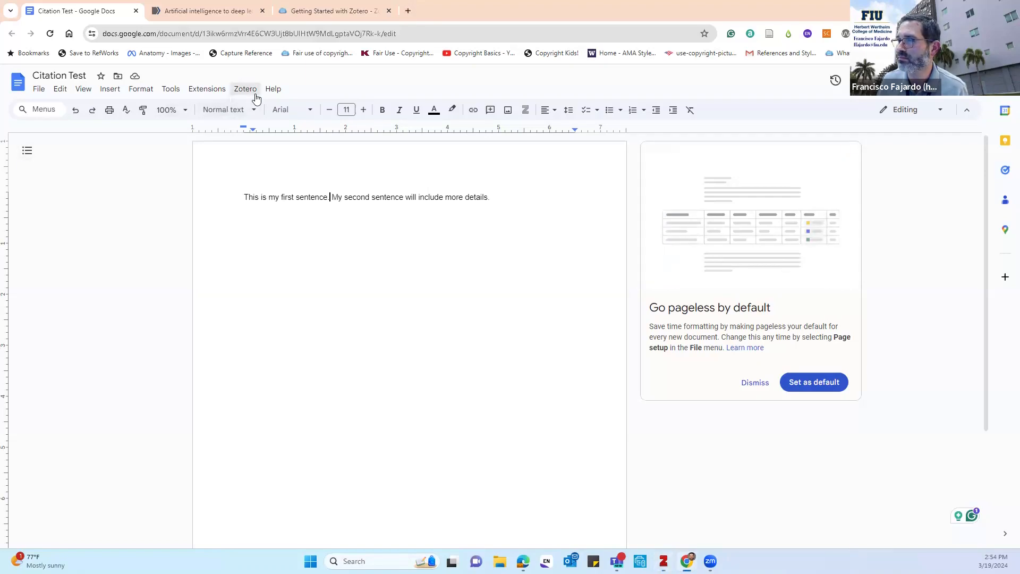
click(274, 89)
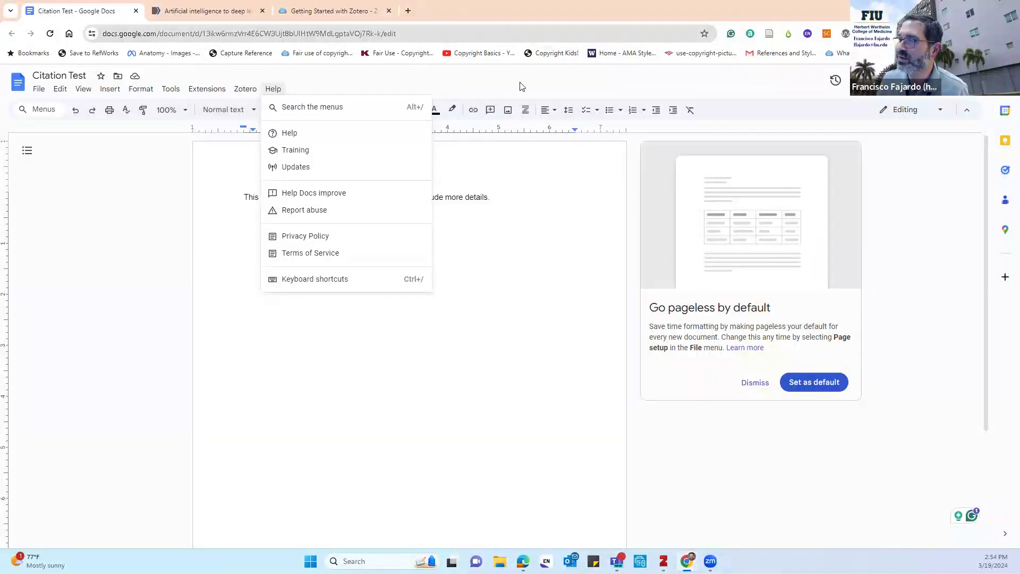
click(242, 90)
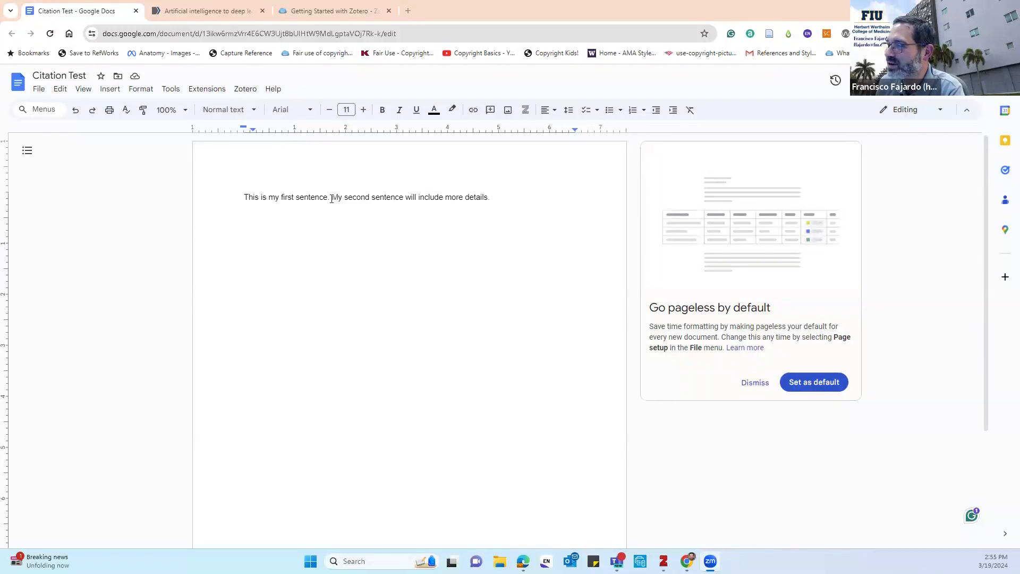
click(255, 91)
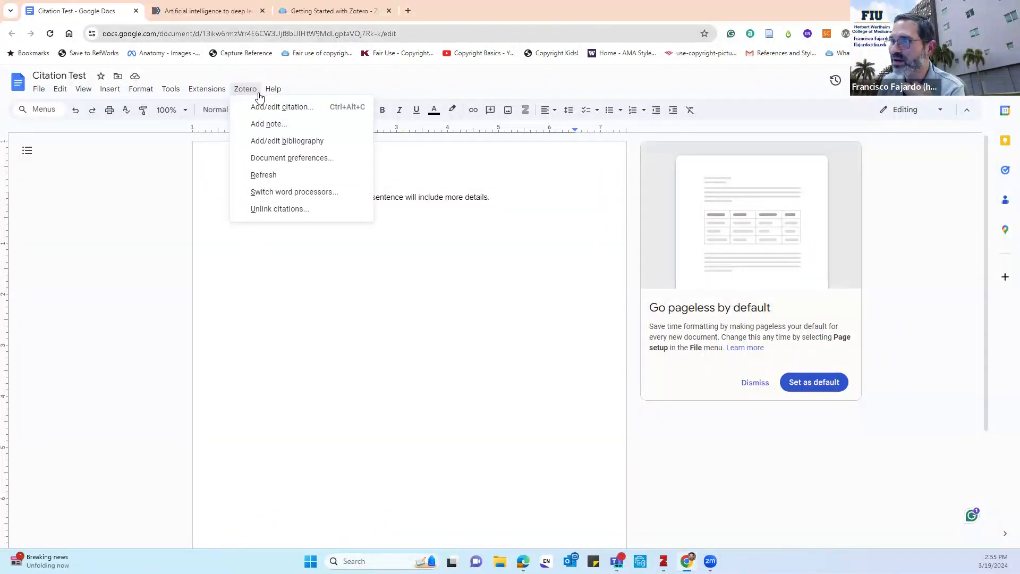
click(266, 108)
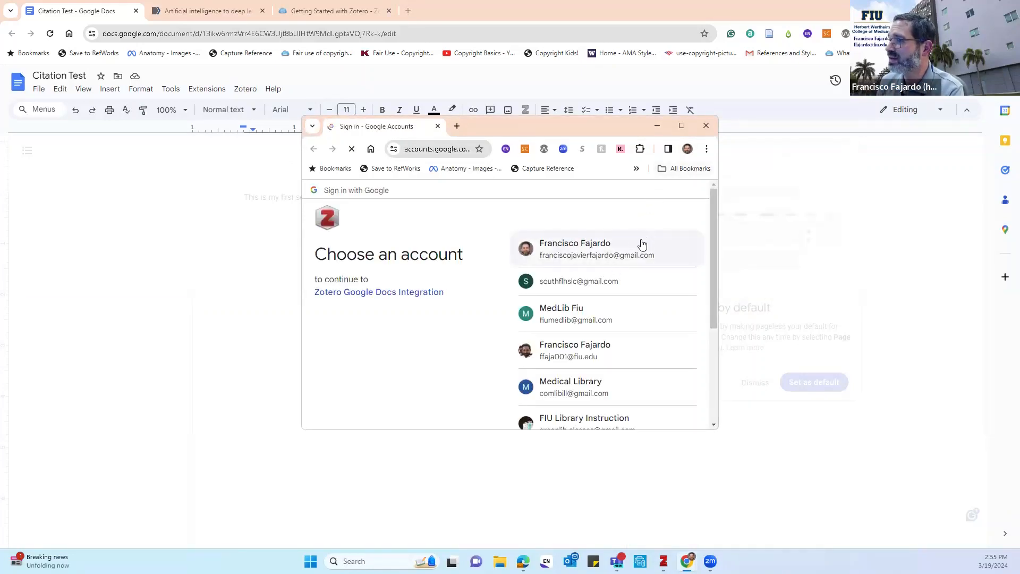
scroll(575, 379, down, 4)
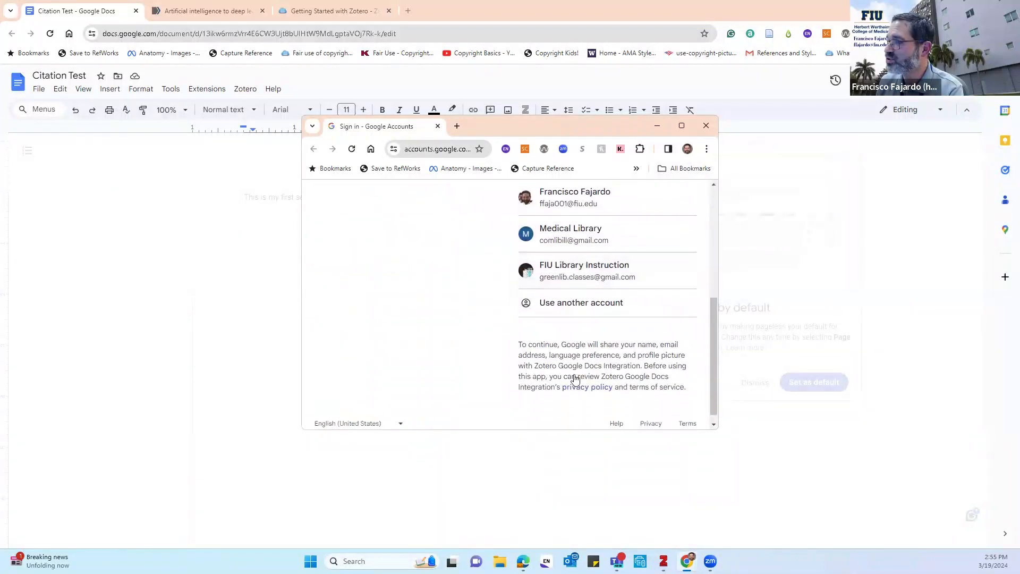
scroll(605, 367, up, 5)
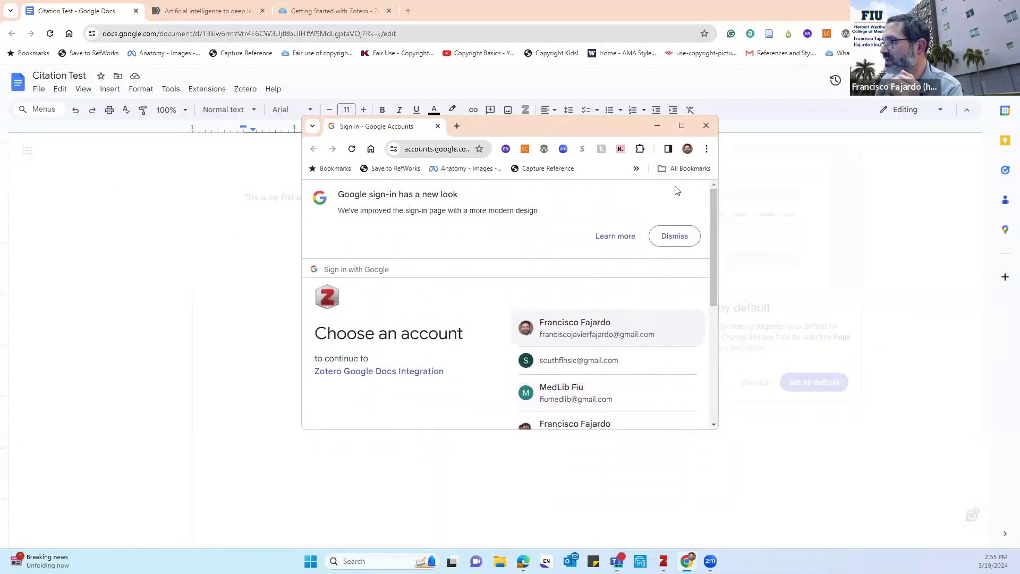
click(705, 126)
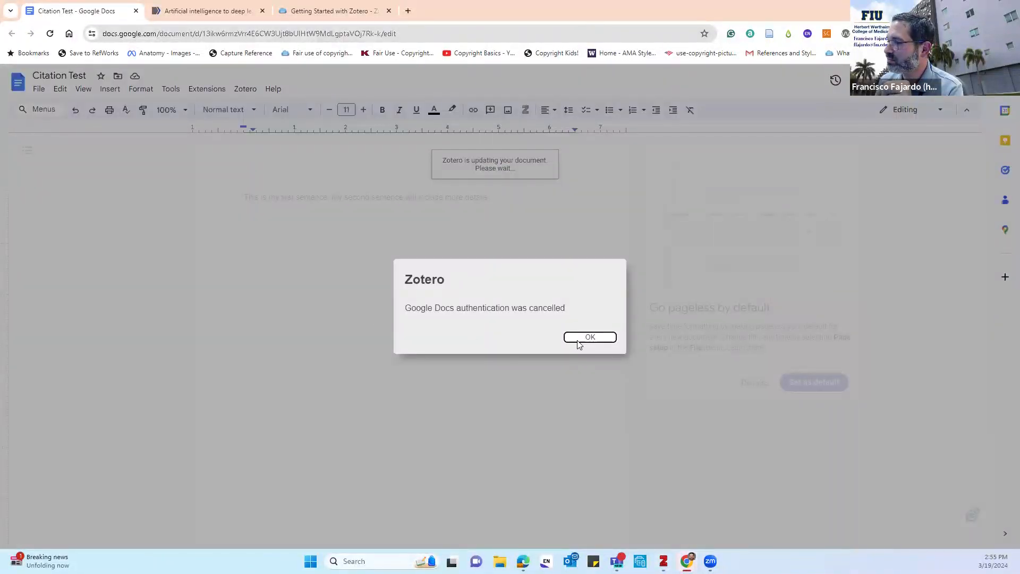
click(585, 338)
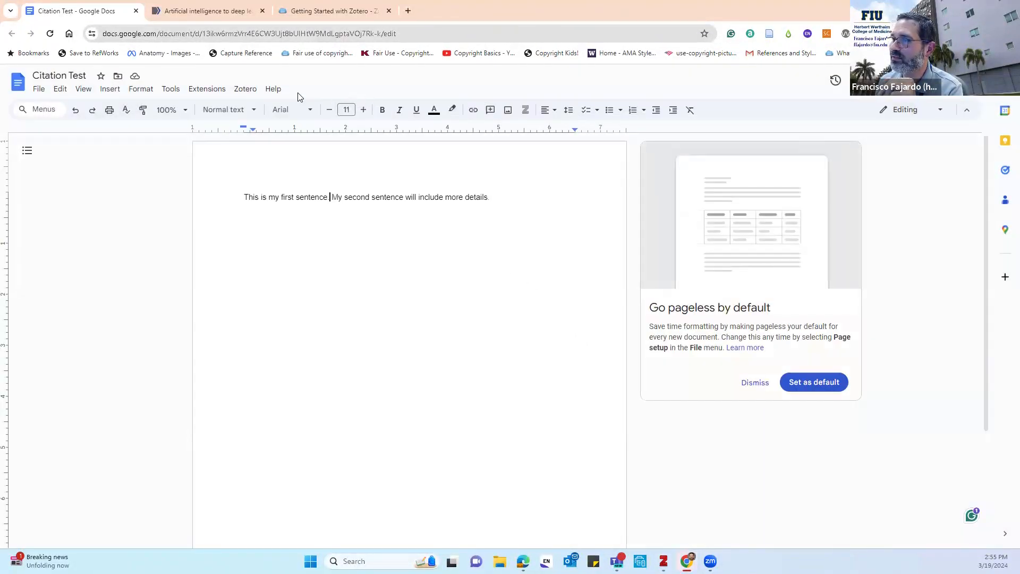
Start a Zotero citation after the first sentence and authorize Zotero Google Docs Integration with the first listed Google account.
click(246, 90)
click(259, 108)
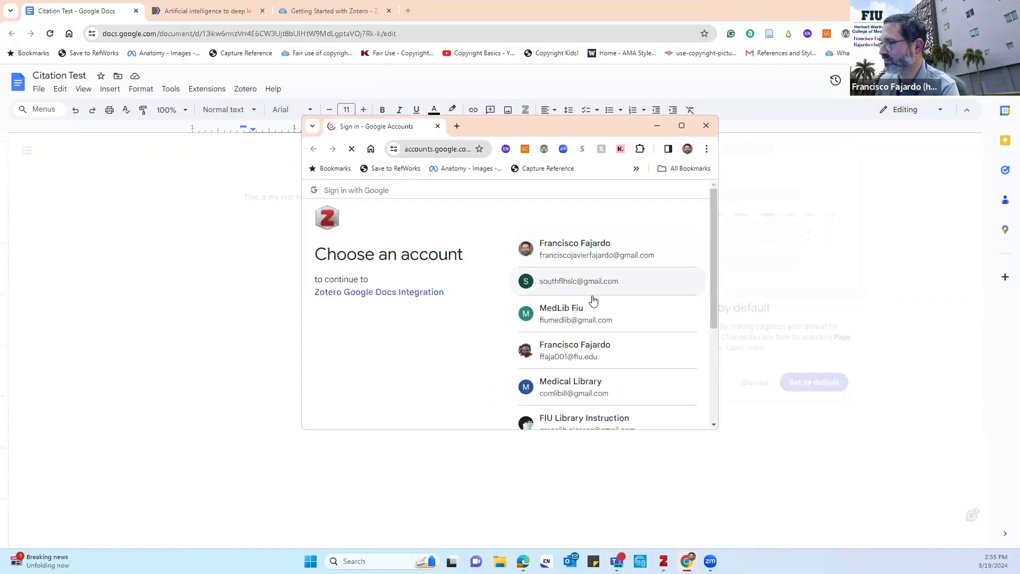
scroll(588, 277, down, 3)
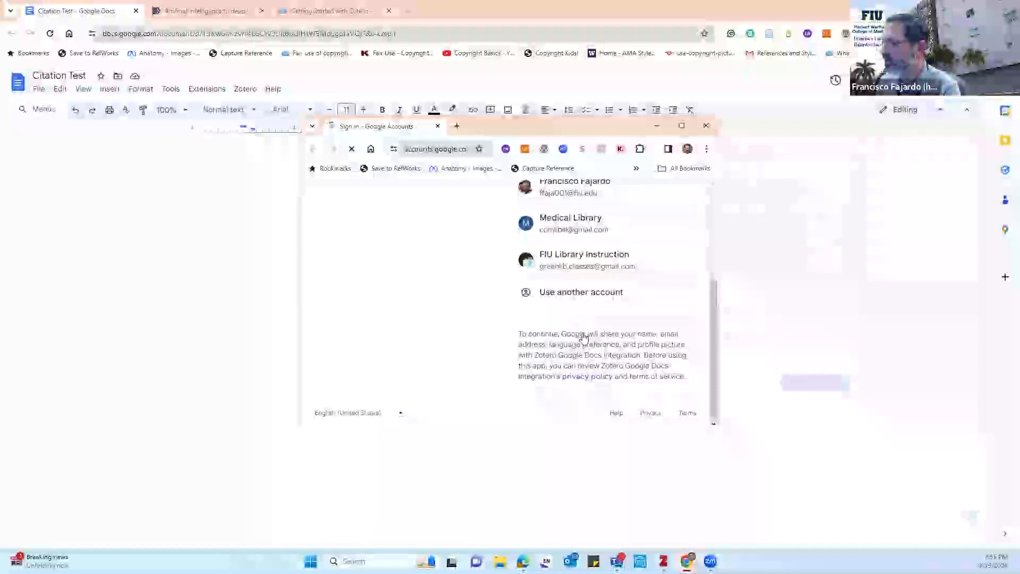
scroll(478, 326, up, 3)
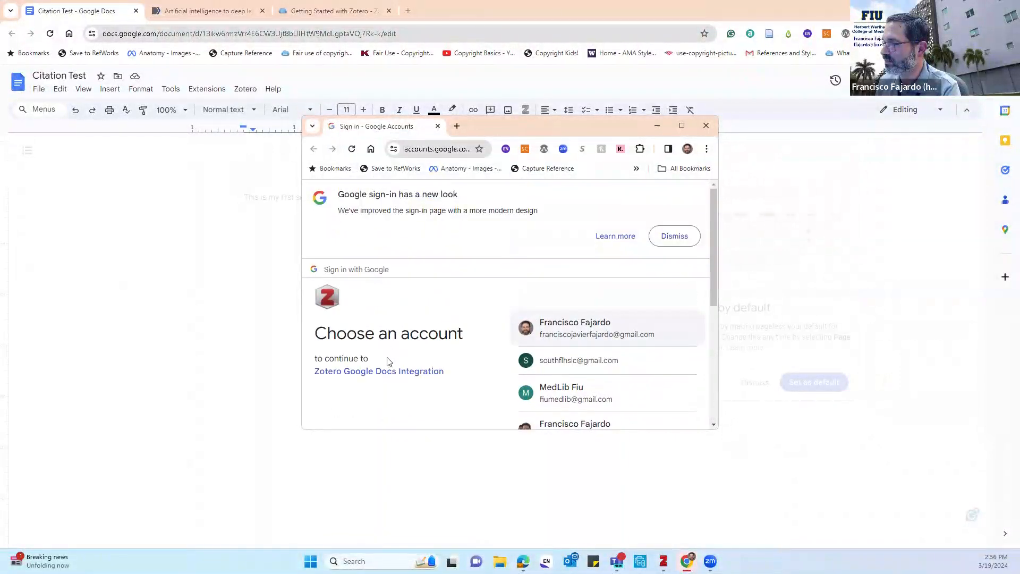
click(584, 338)
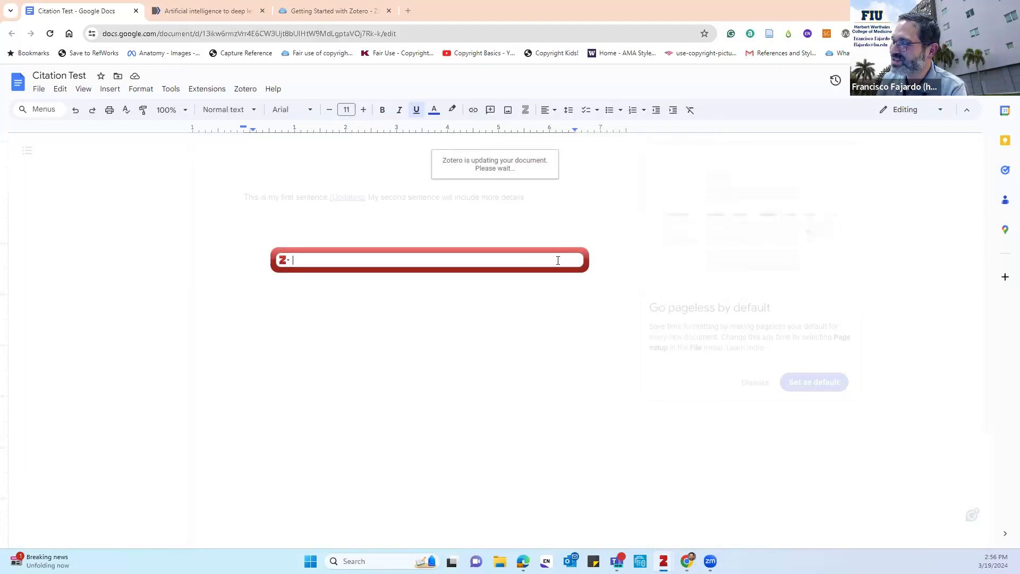
Find "Role of Chat GPT in Public Health" by its author and insert it as the first sentence's citation.
text(bis)
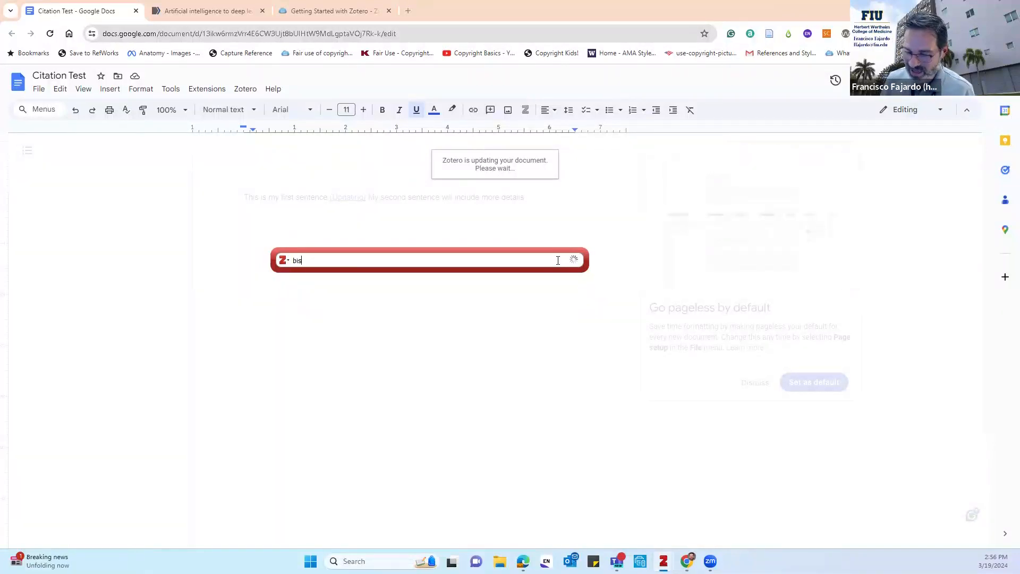
text(wa)
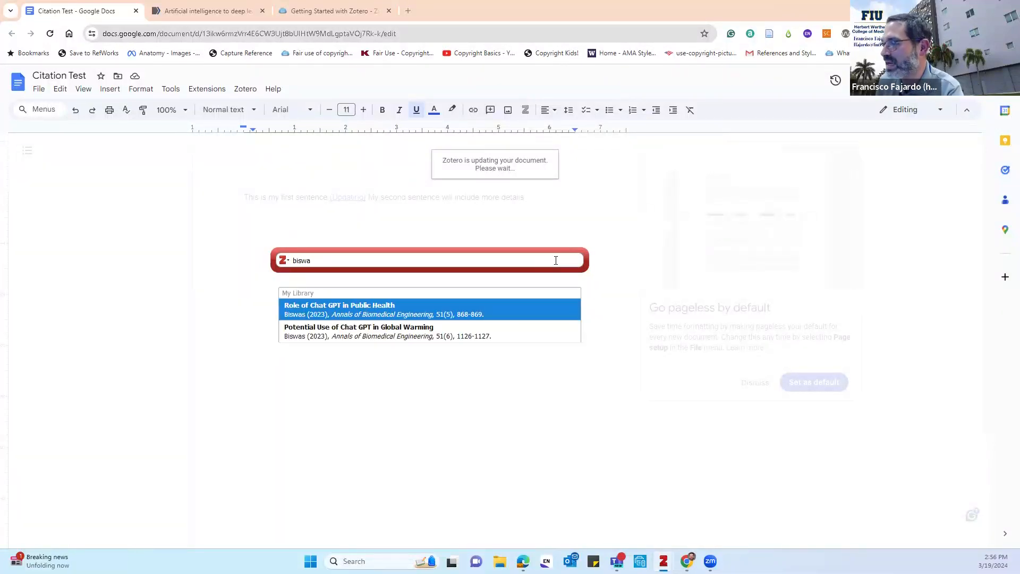
click(455, 311)
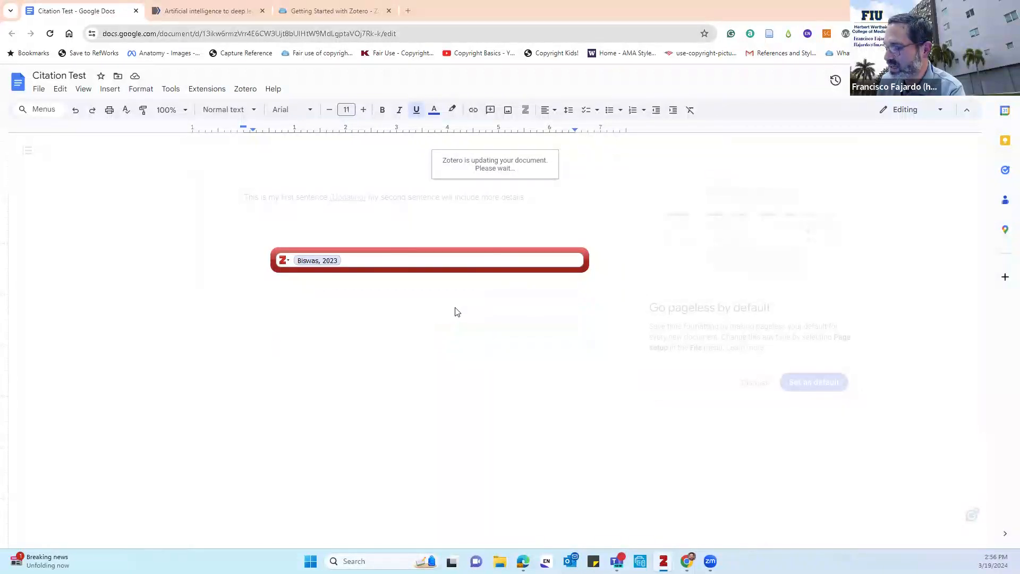
key(Return)
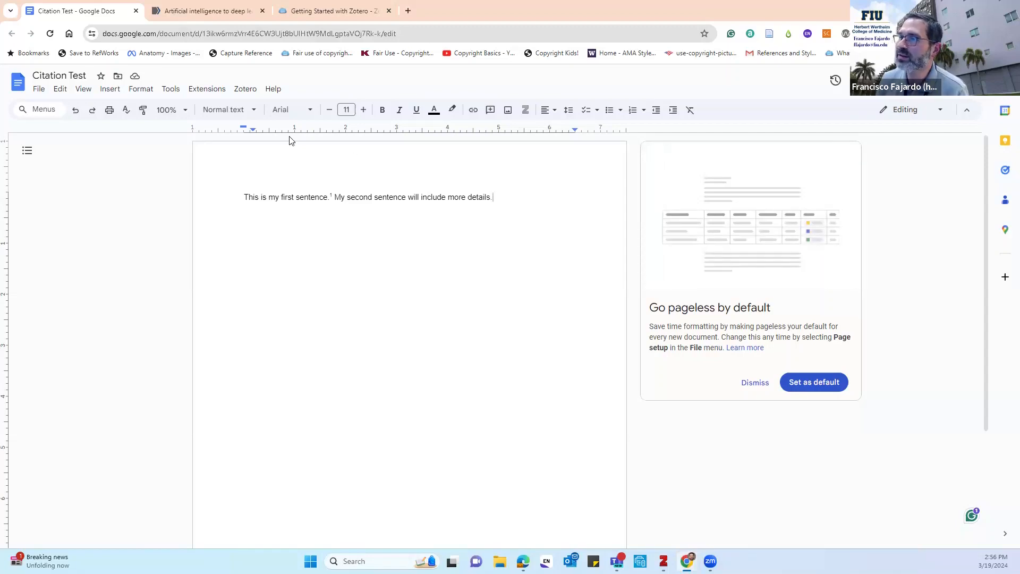
Cite "Preparing for the New Era of Artificial Intelligence" at the end of the second sentence, finding it by its author.
click(245, 89)
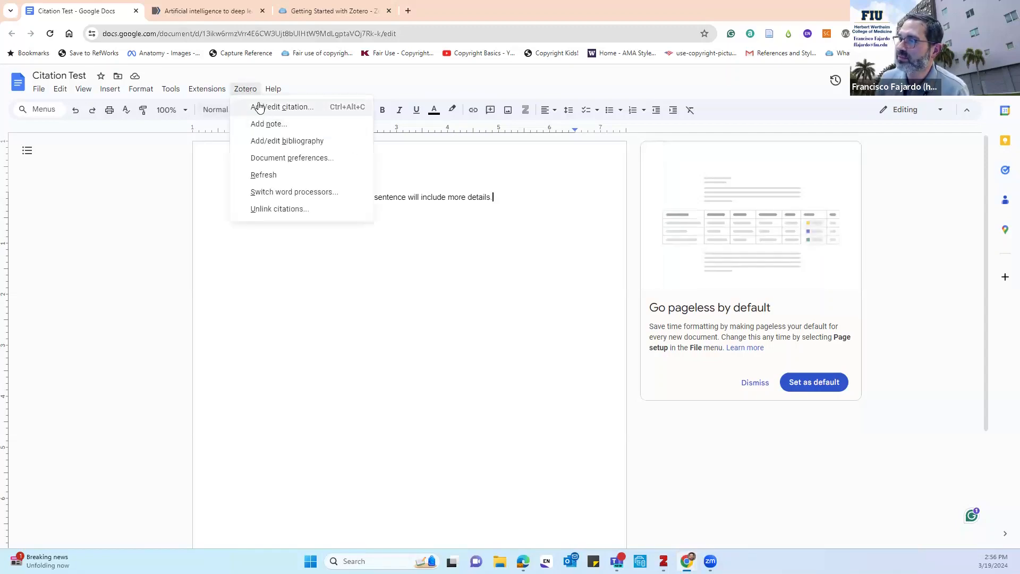
click(259, 107)
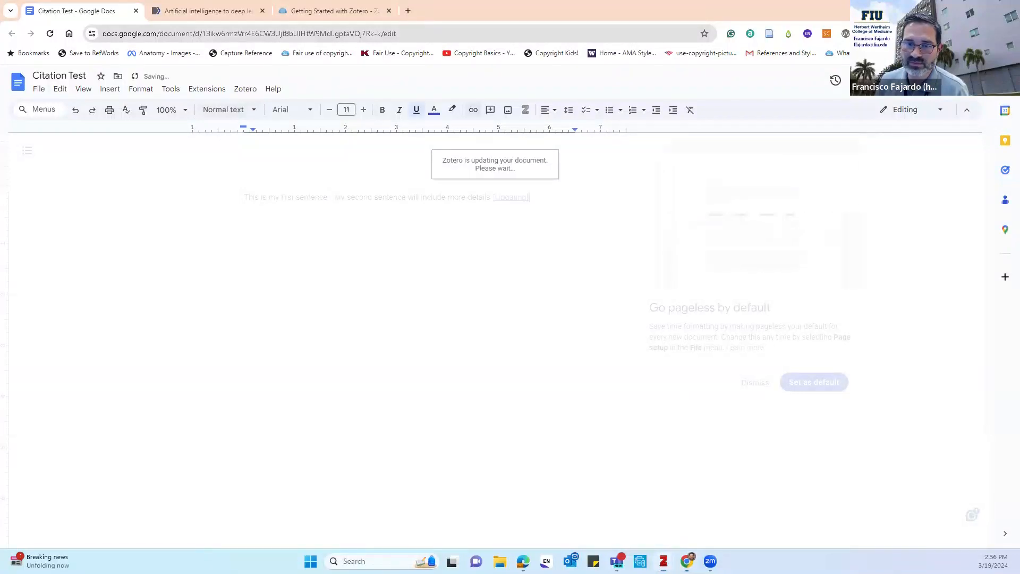
drag(83, 250, 282, 271)
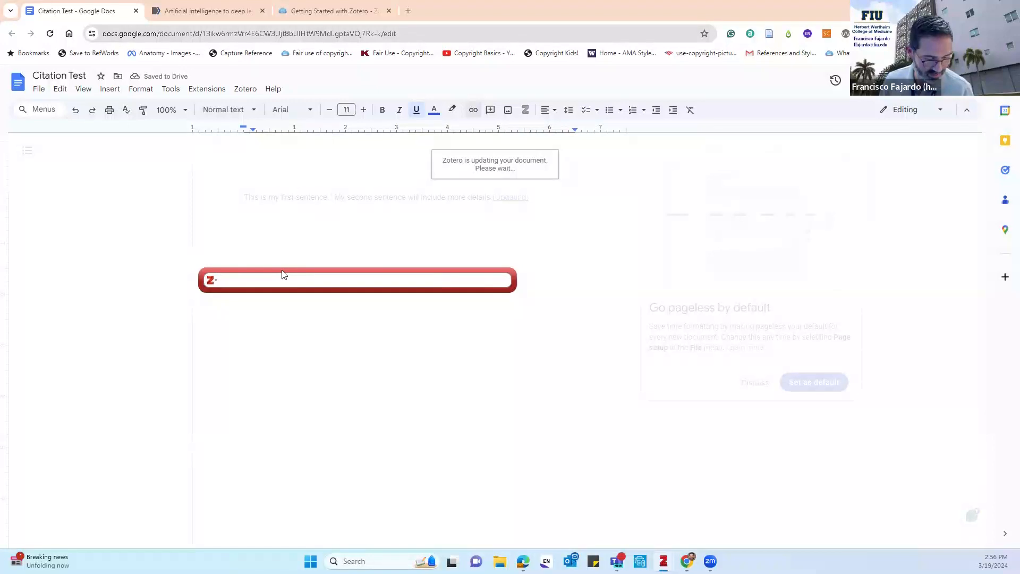
text(yang)
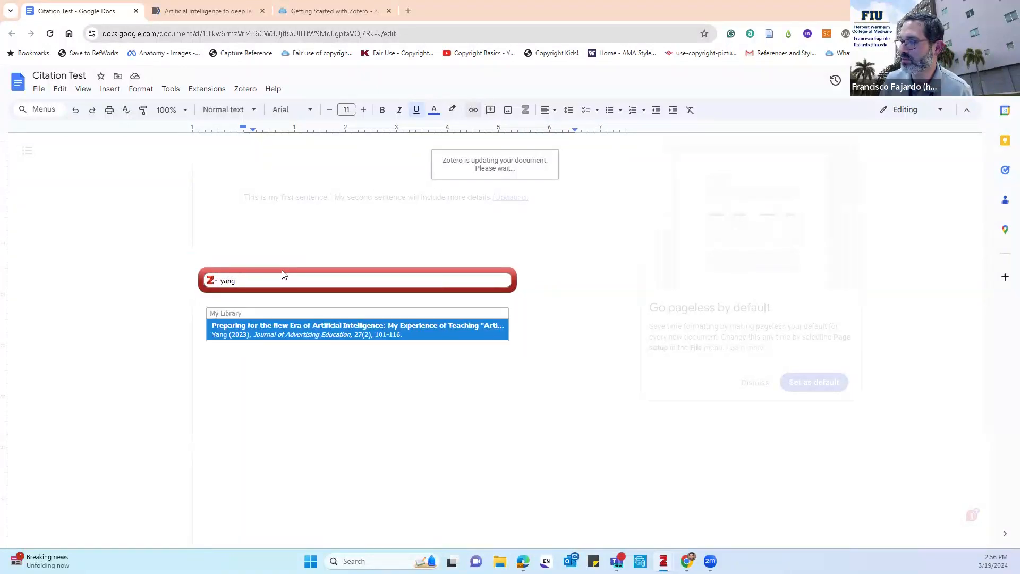
click(354, 335)
key(Return)
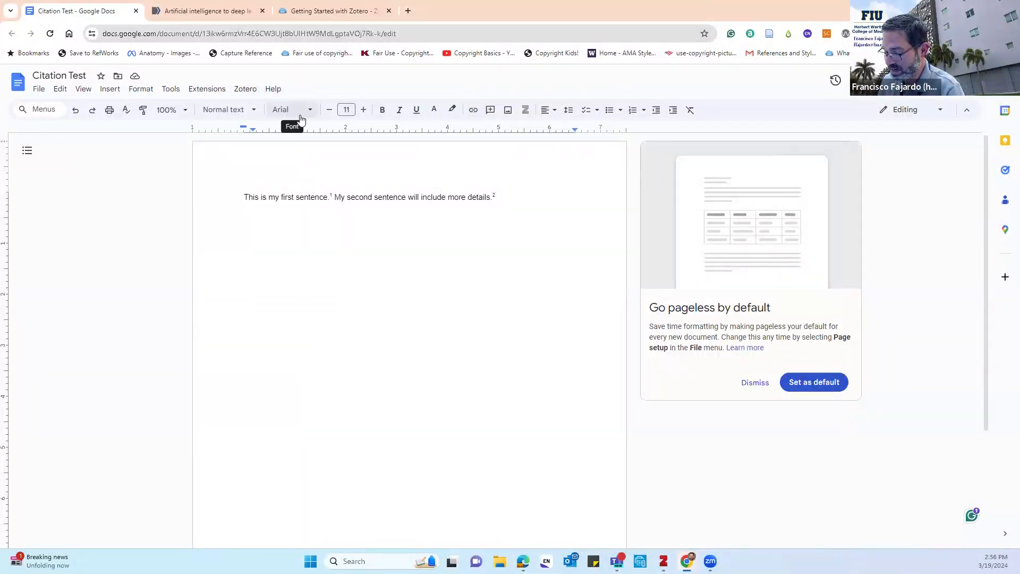
Start a new line below the sentences and insert the Zotero bibliography there.
key(Return)
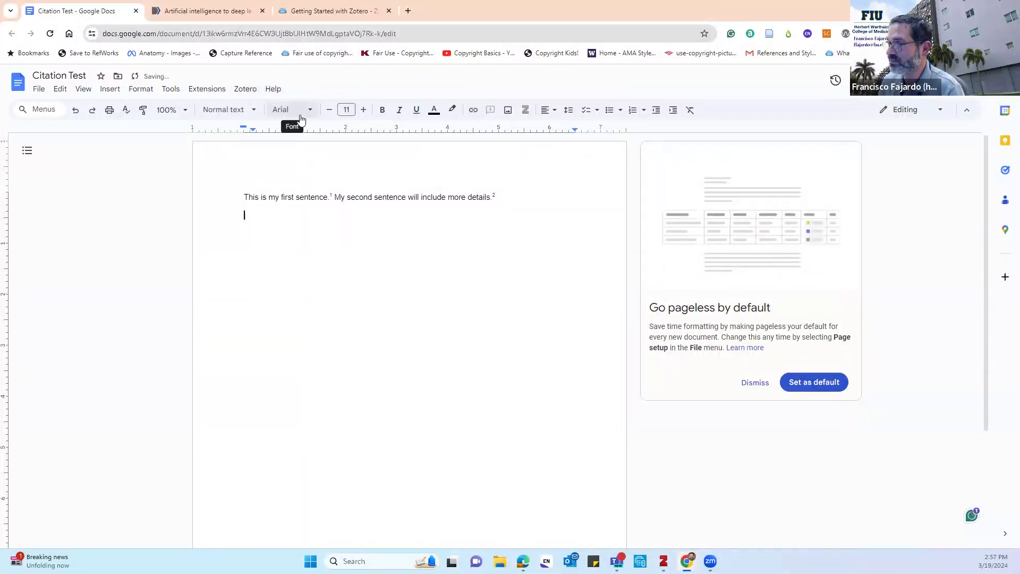
click(245, 90)
click(266, 141)
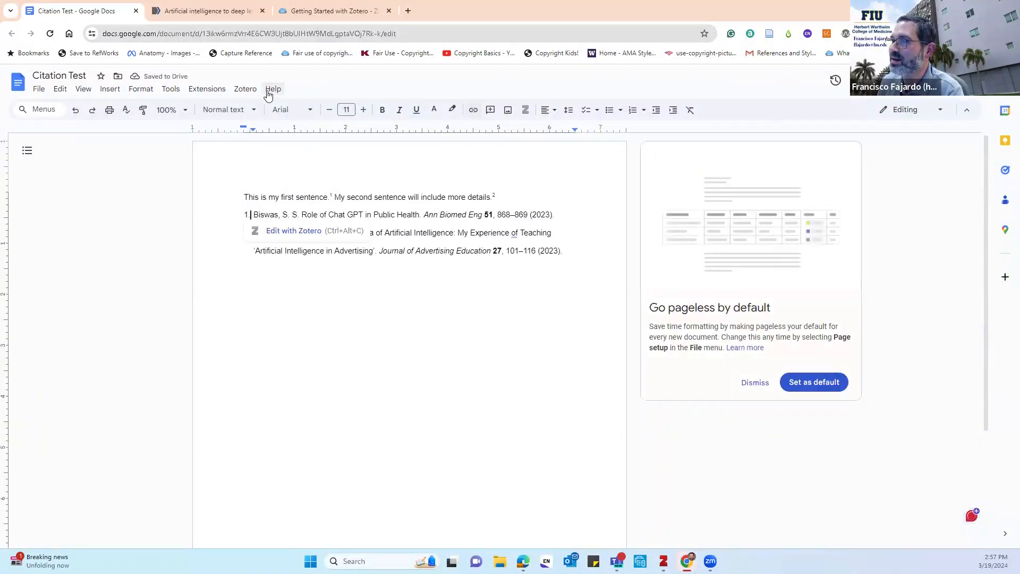
Change the document's Zotero citation style to American Psychological Association (APA) 7th edition.
click(247, 90)
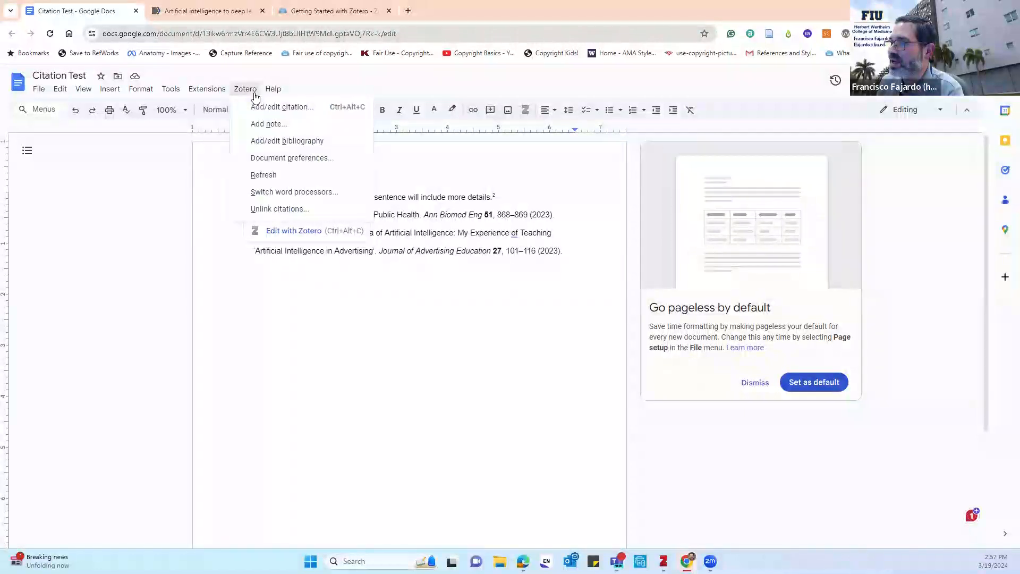
click(280, 159)
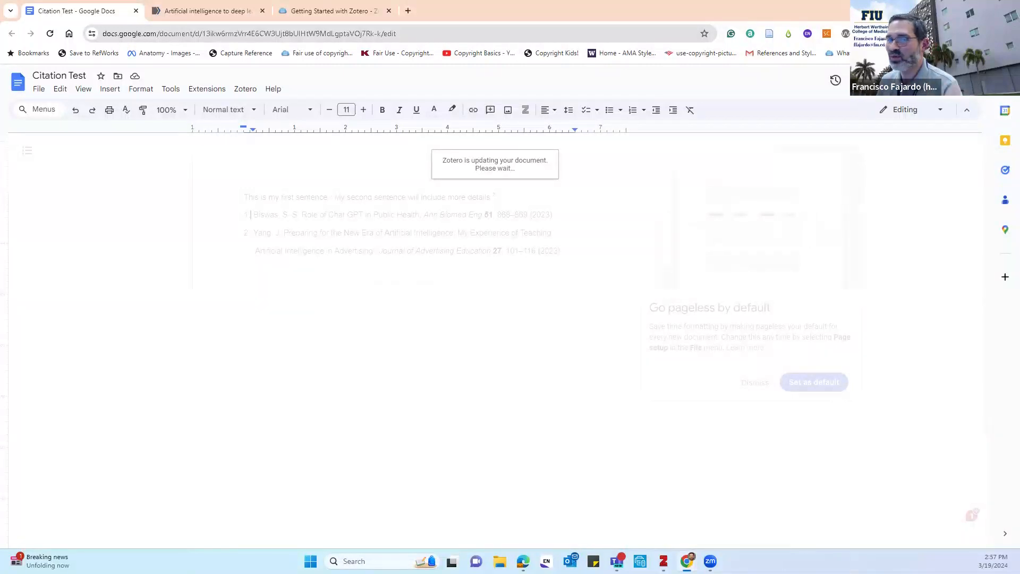
scroll(287, 295, up, 5)
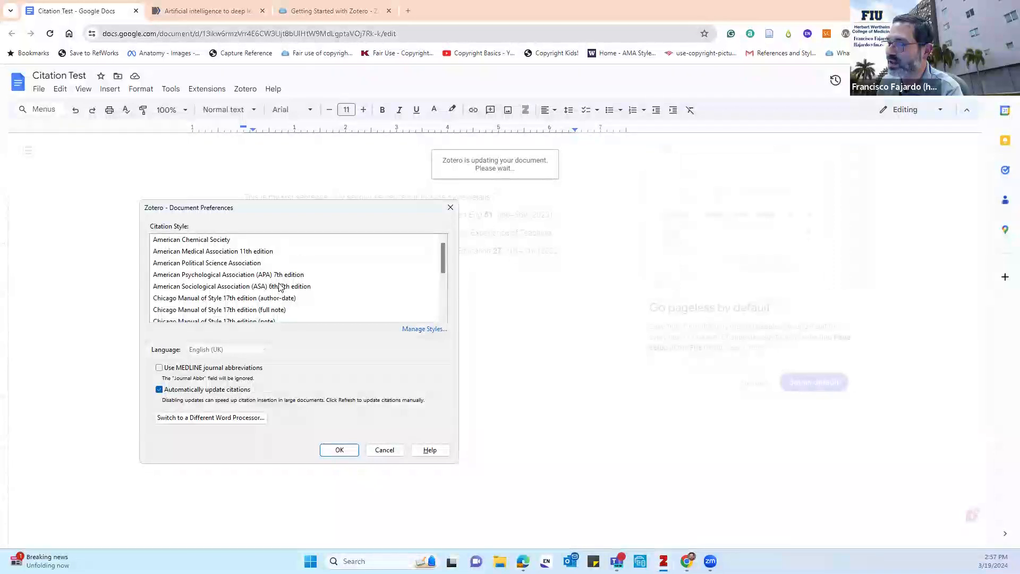
click(280, 276)
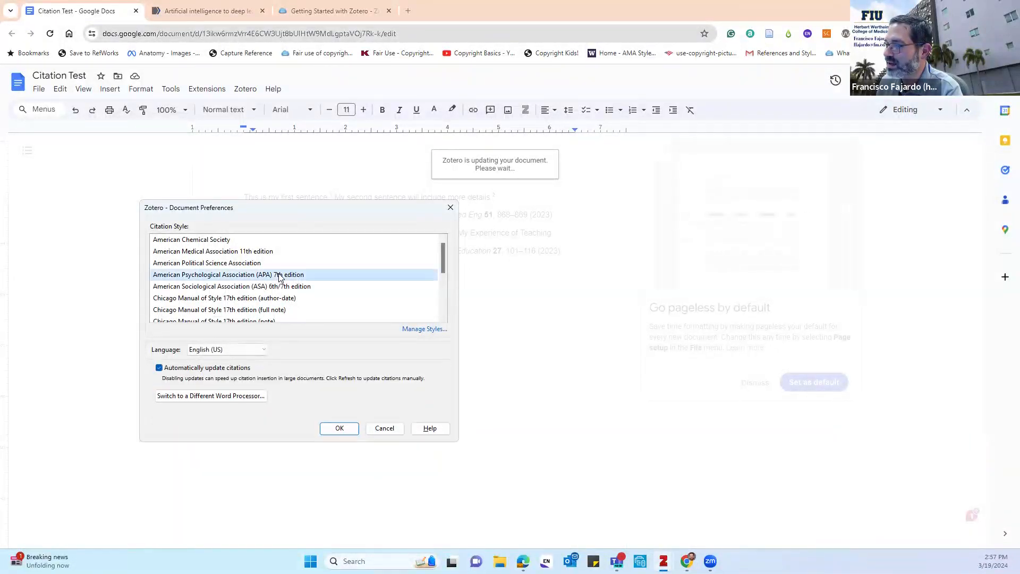
click(340, 428)
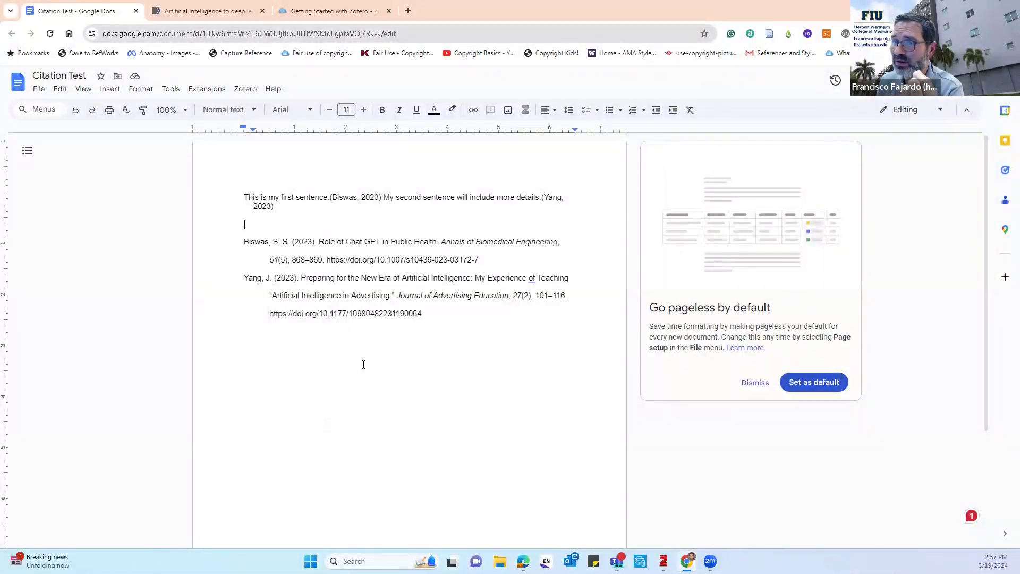
click(246, 90)
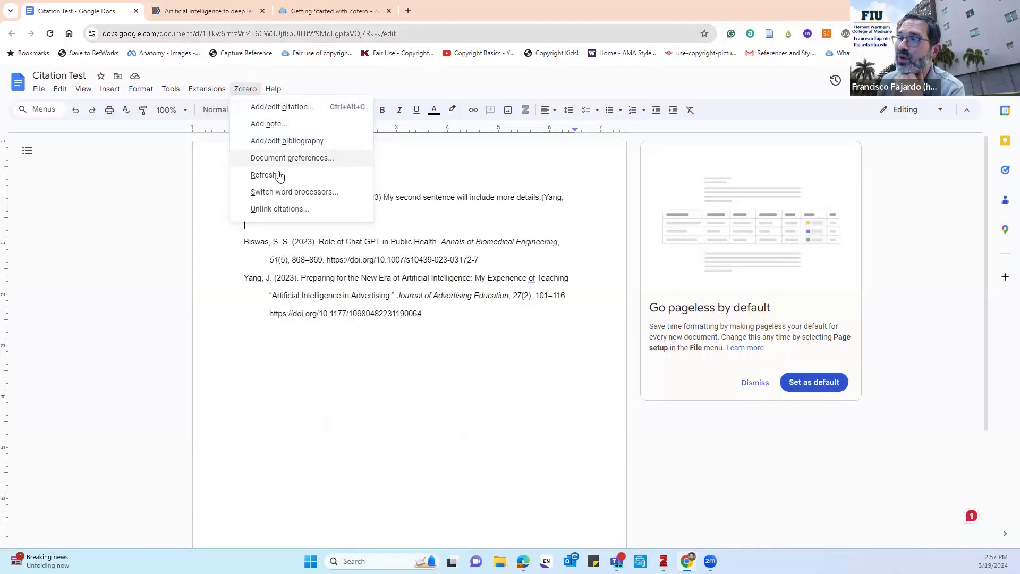
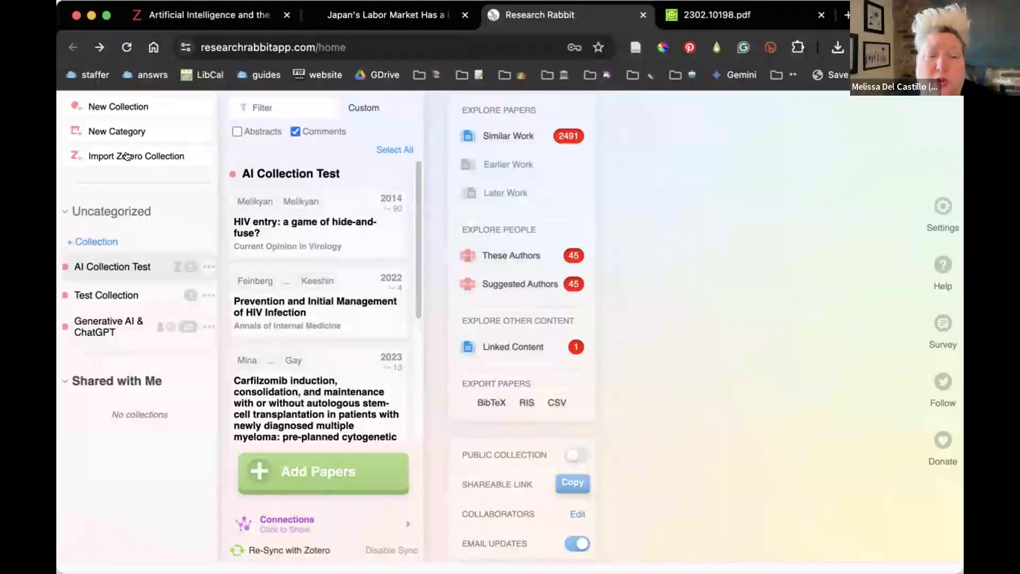
In Research Rabbit, import the Zotero "demo" collection and show work similar to its paper "Role of Chat GPT in Public Health".
click(152, 156)
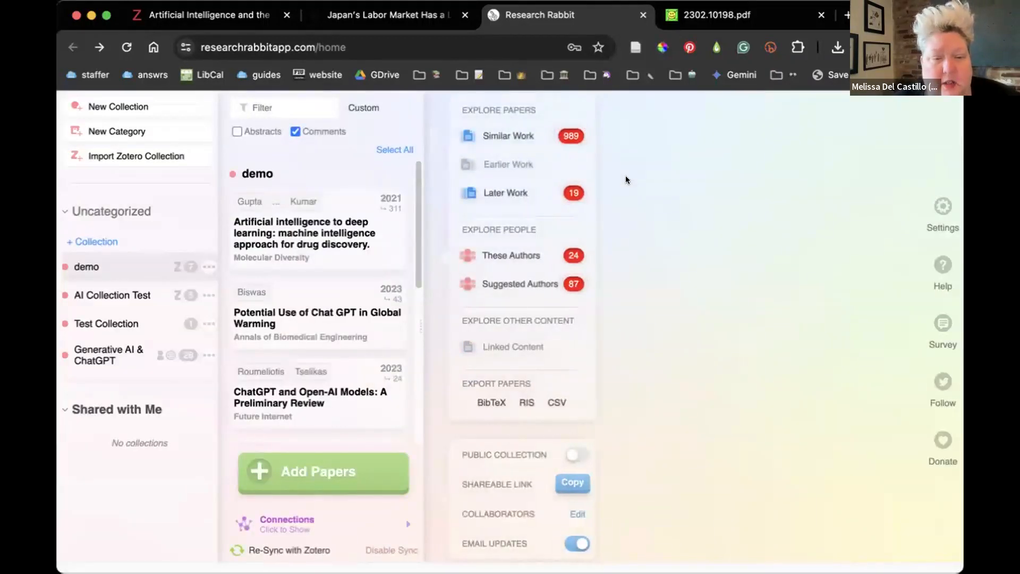
scroll(262, 273, down, 4)
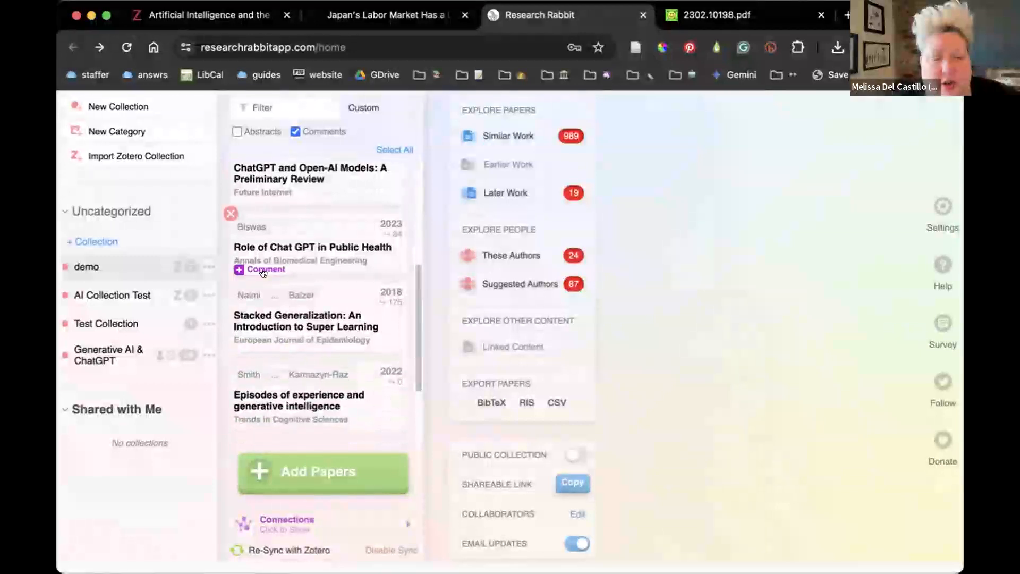
click(311, 255)
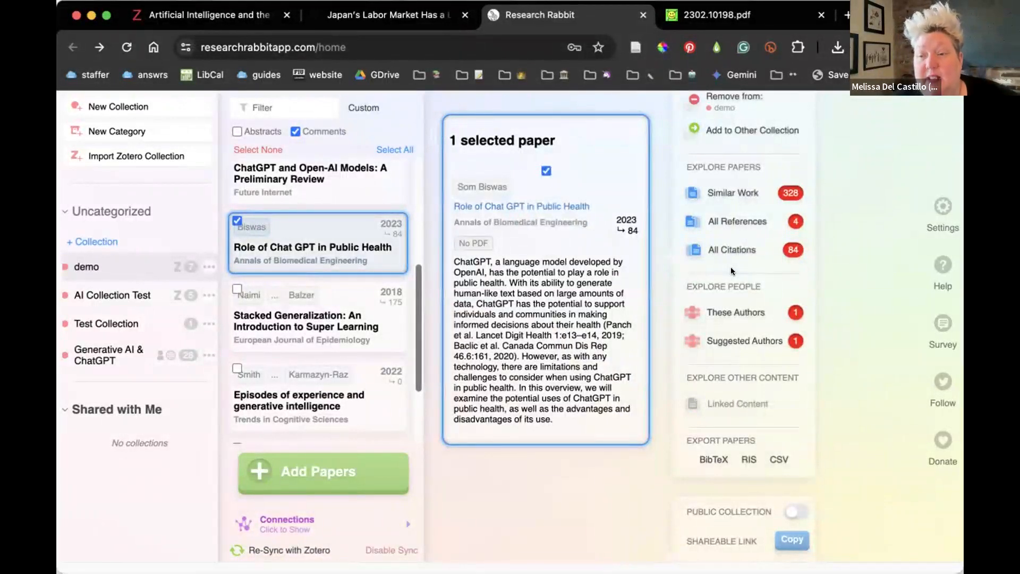
click(728, 193)
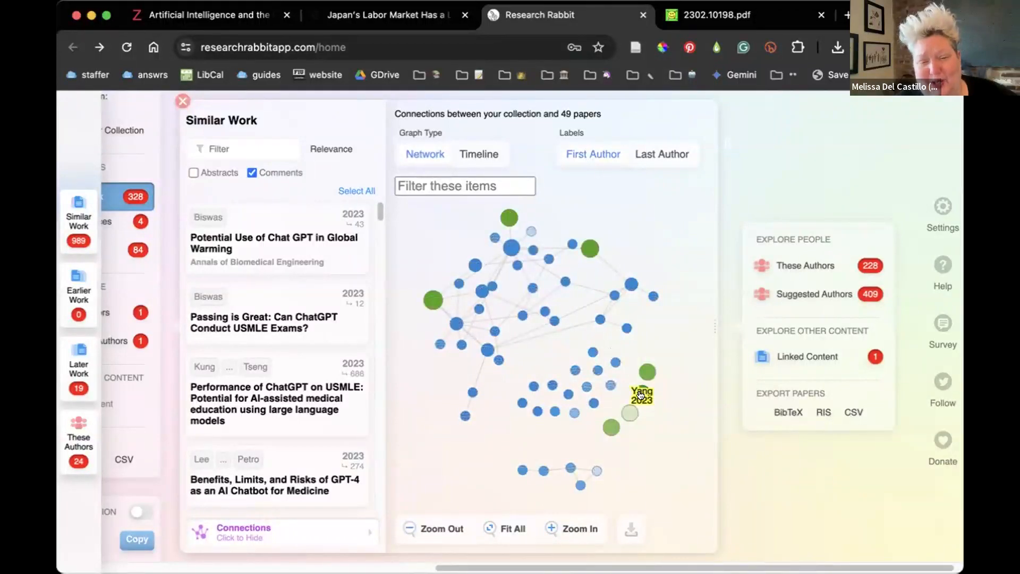
List all references of "Stacked Generalization: An Introduction to Super Learning" from the network graph and view the cited paper "Contrasting treatment-specific survival using double-robust estimators".
click(631, 411)
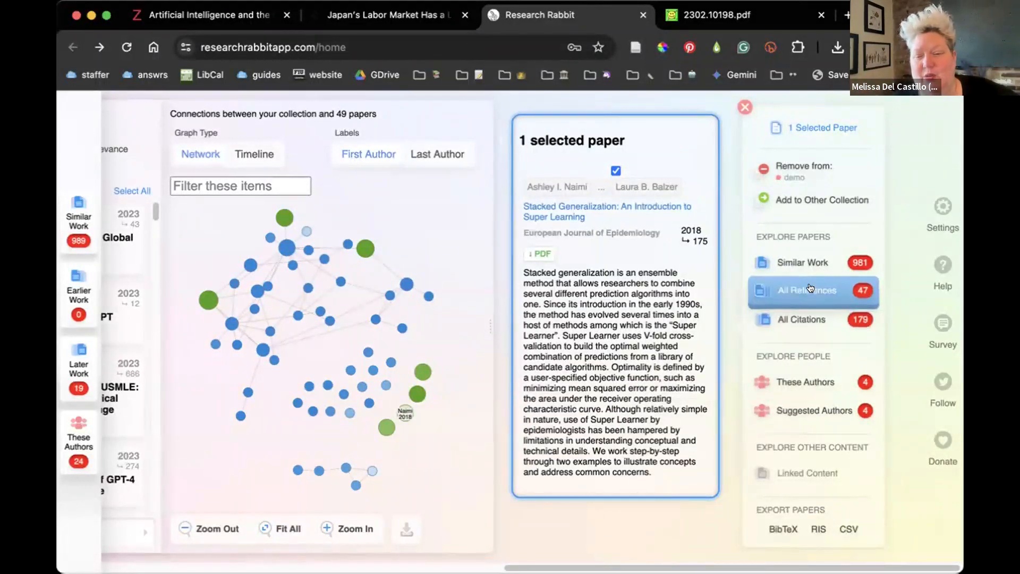
click(810, 291)
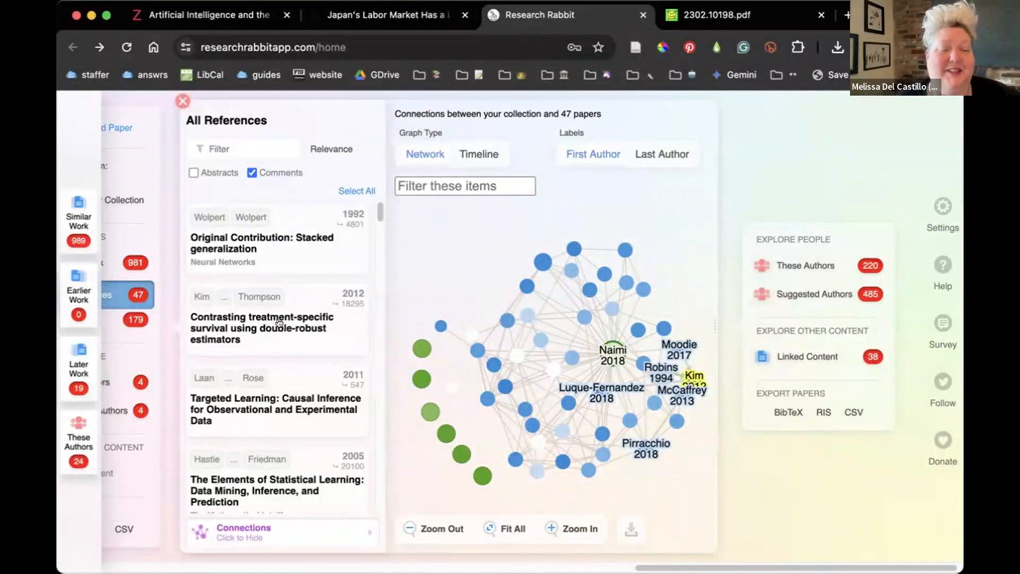
click(278, 322)
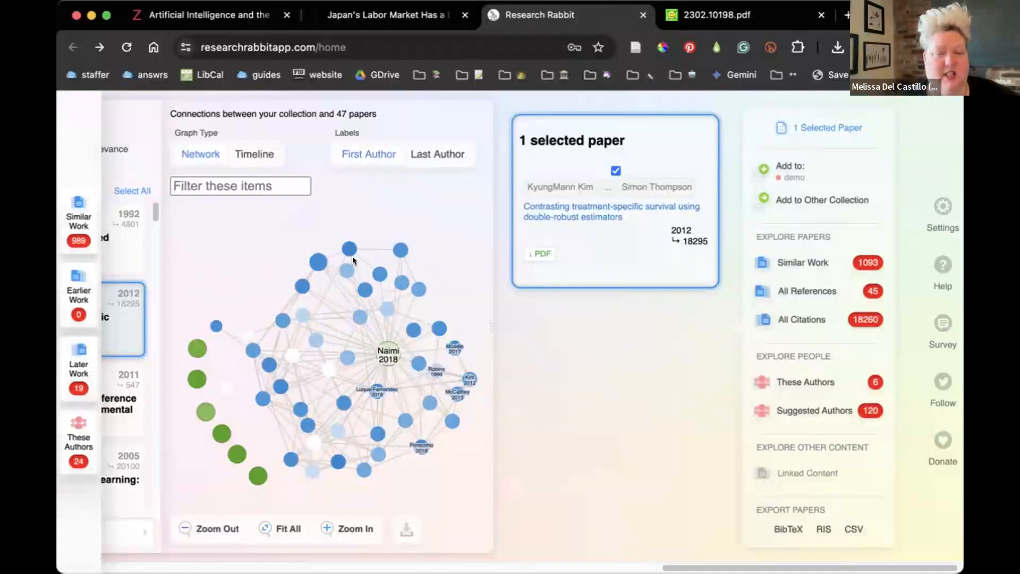
drag(208, 242, 348, 237)
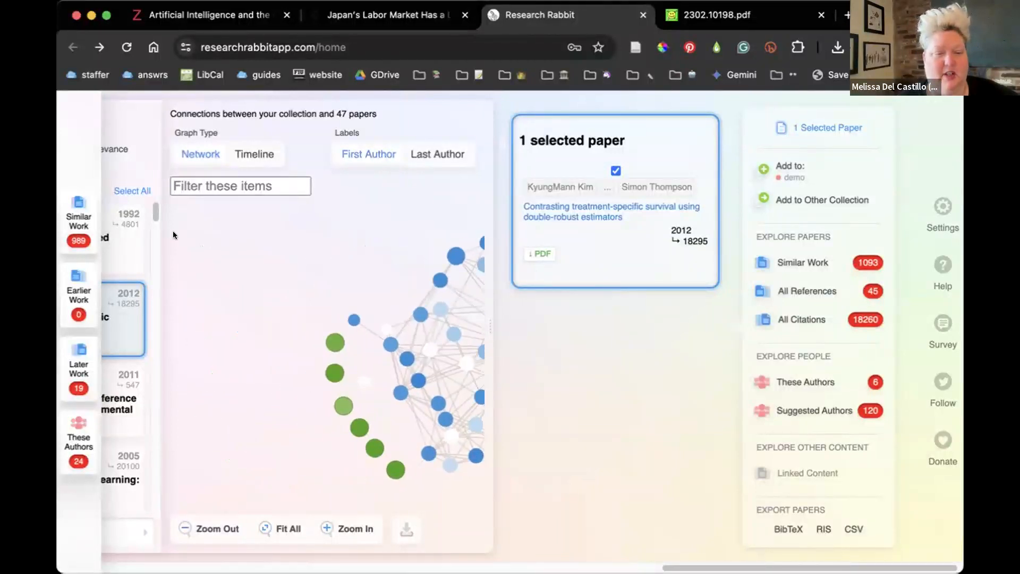
In the demo collection's similar work, view the higher-education plagiarism paper and the comprehensive ChatGPT review, and show the graph as a timeline.
click(77, 202)
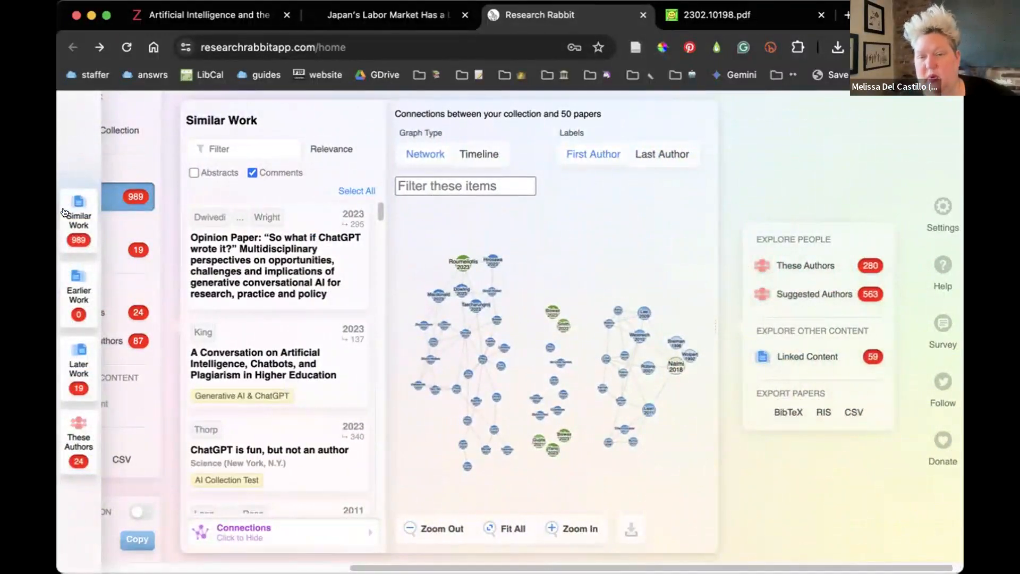
click(244, 357)
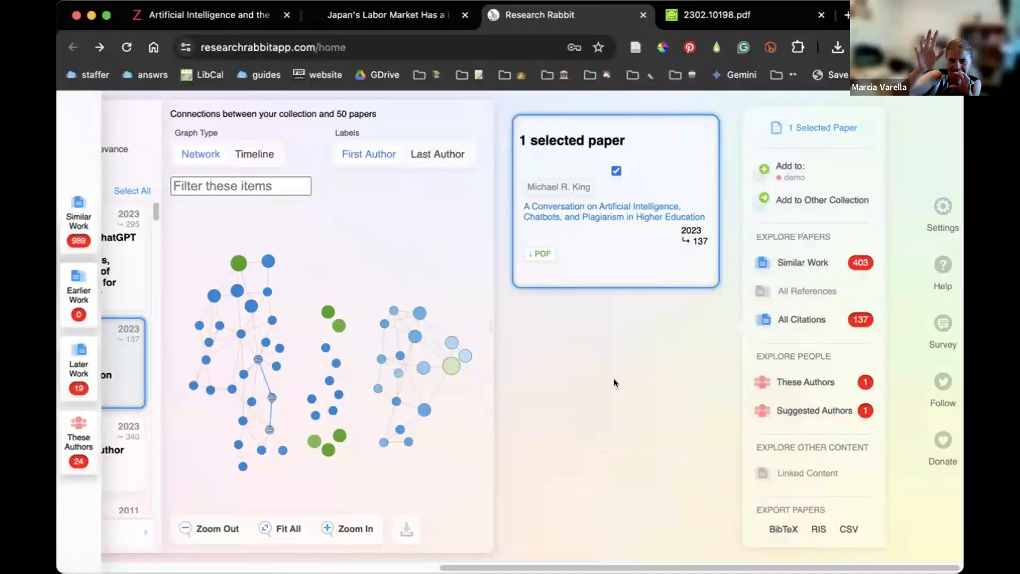
click(255, 356)
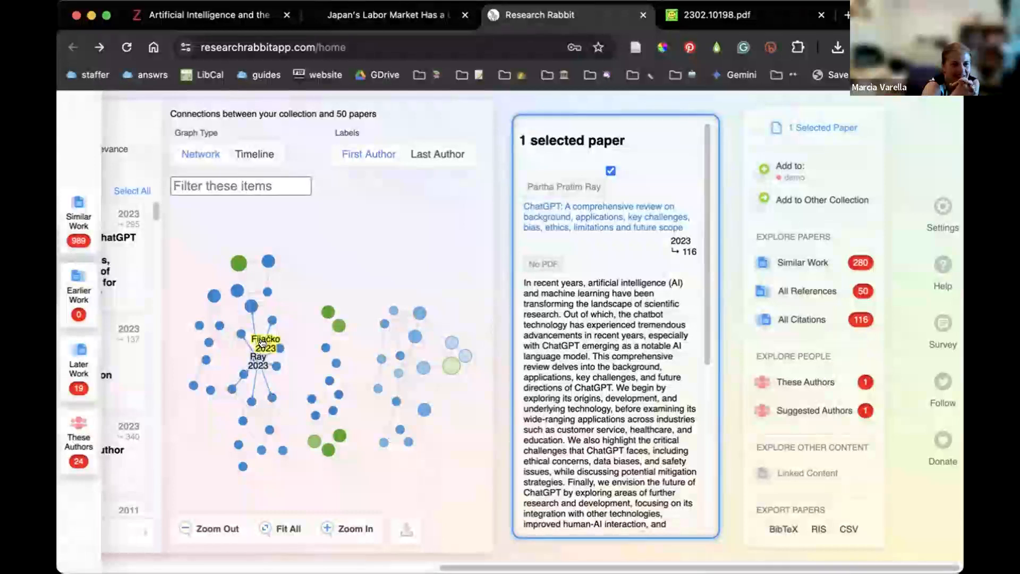
click(254, 154)
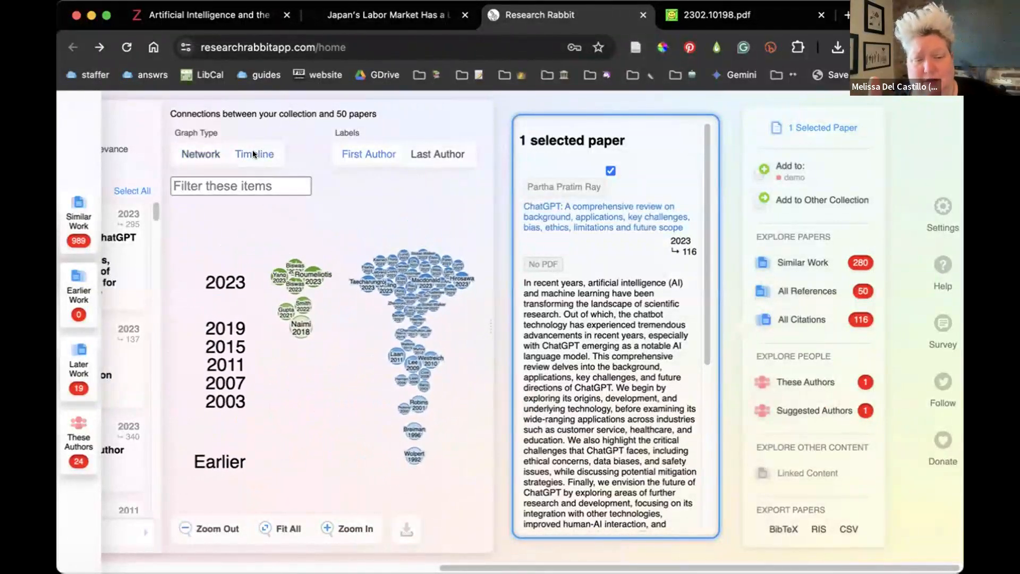